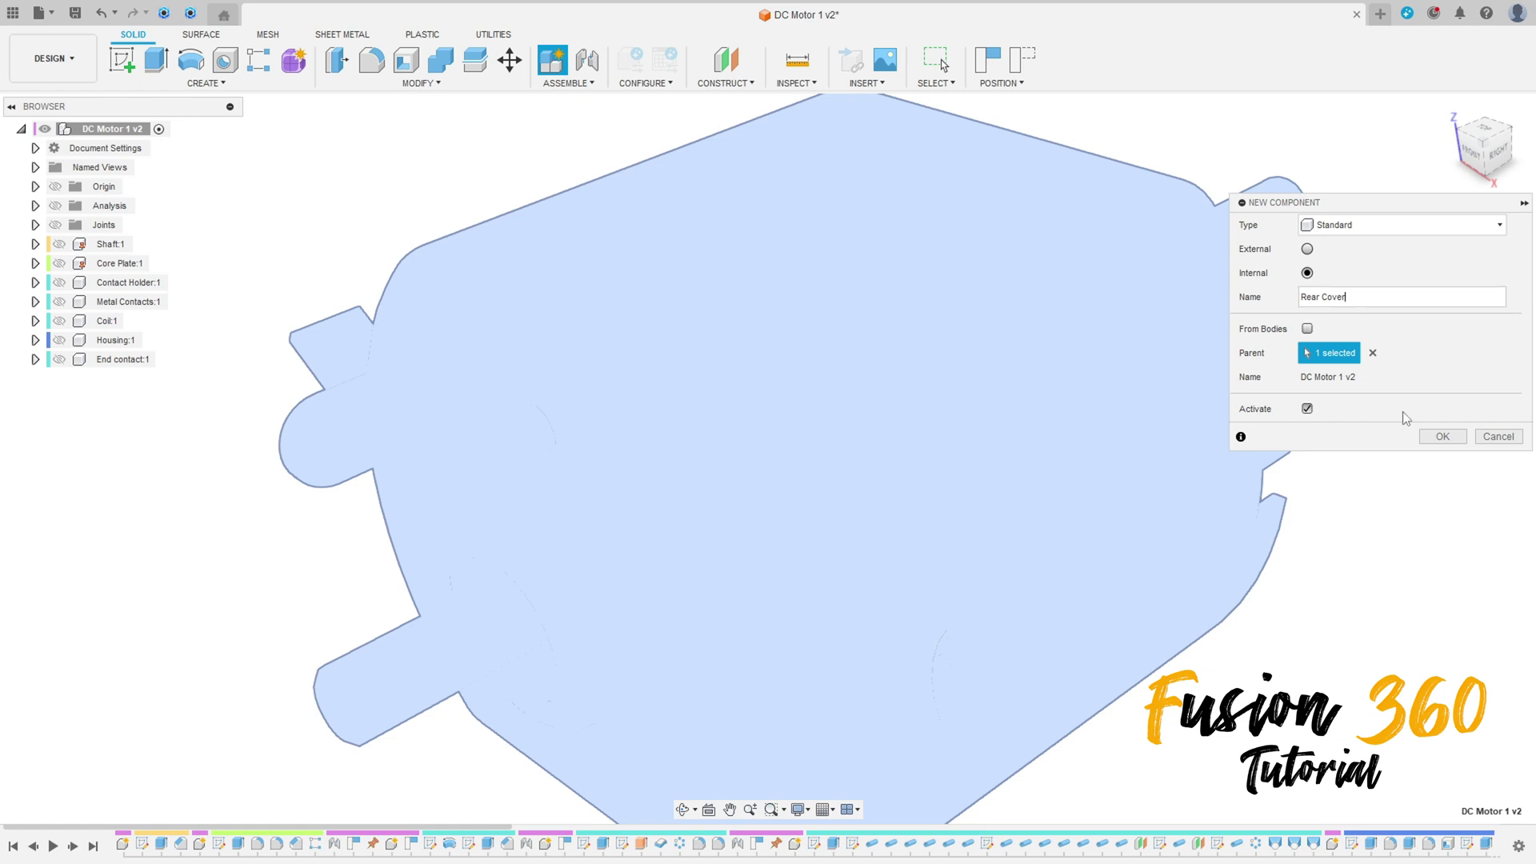
# Create an internal standard component named Rear Cover and start a sketch on its front plane.
pyautogui.click(1442, 436)
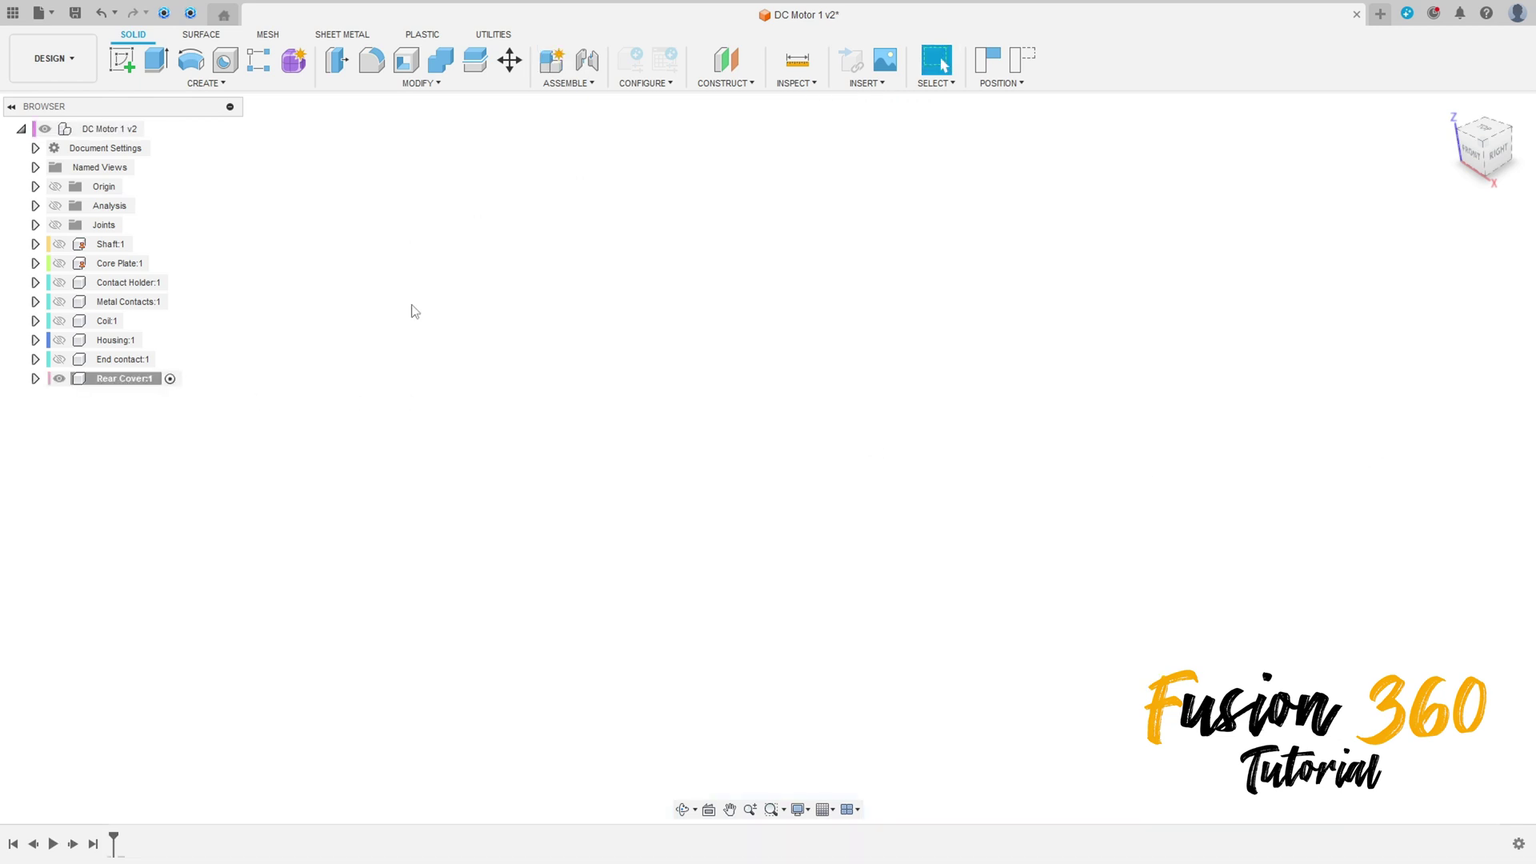
pyautogui.click(121, 59)
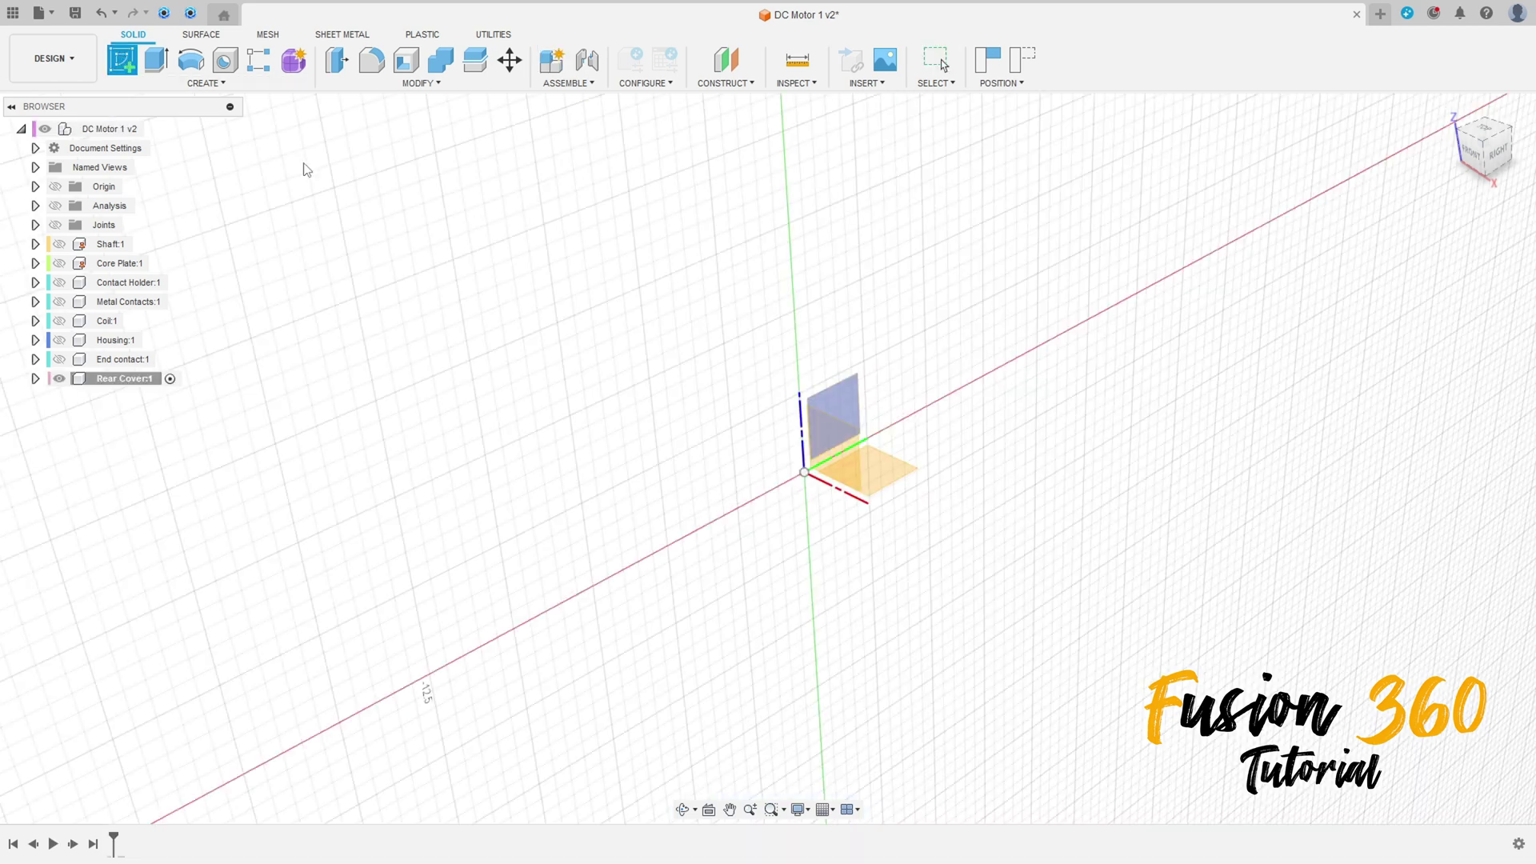
pyautogui.click(837, 449)
pyautogui.click(872, 455)
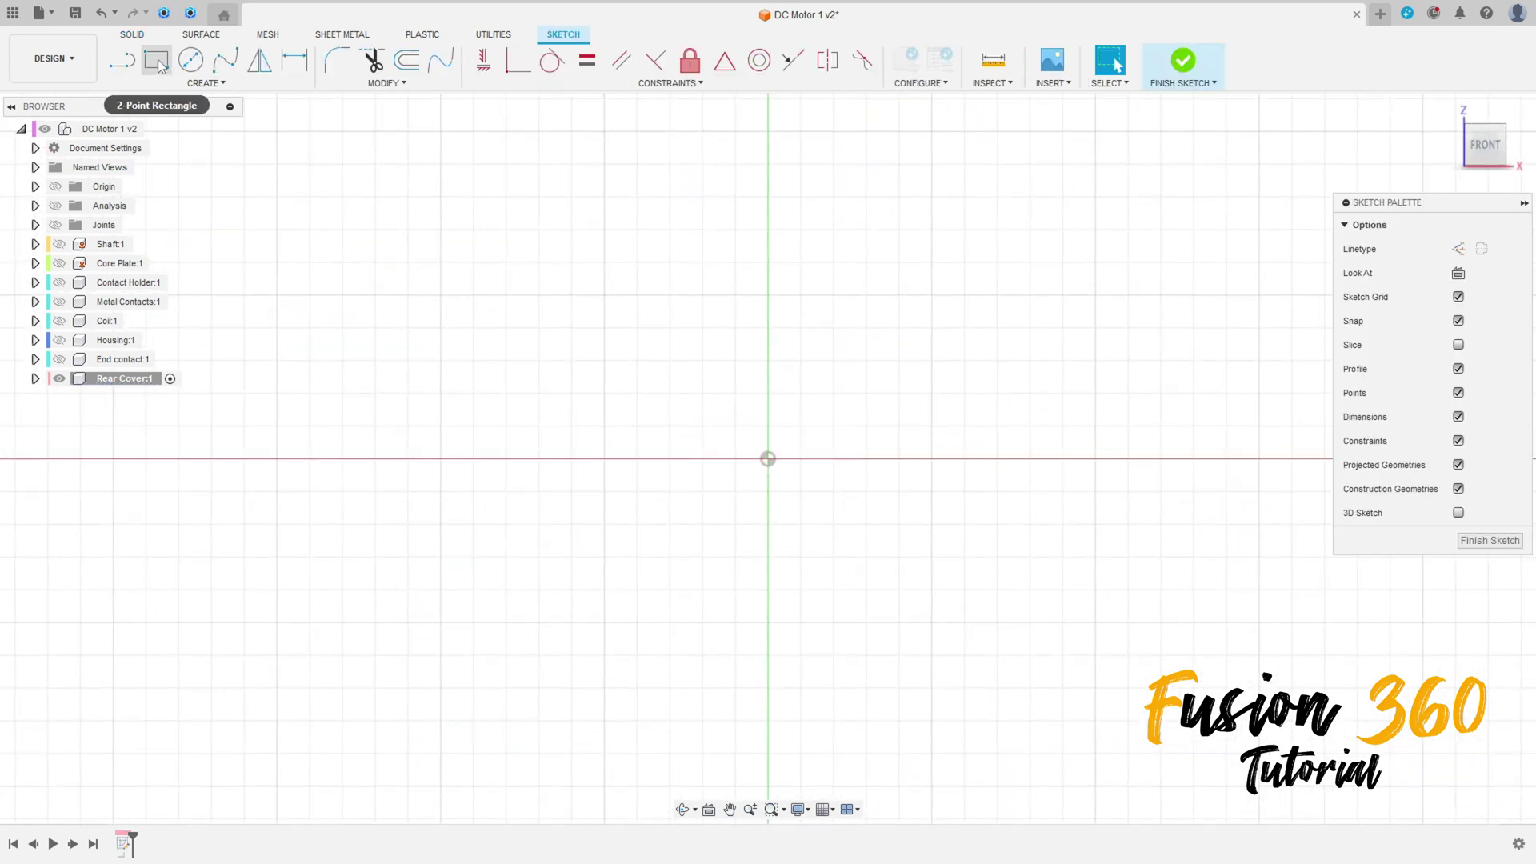
# Sketch a center rectangle at the origin, 15 mm high and about 7.7 mm wide.
pyautogui.click(158, 62)
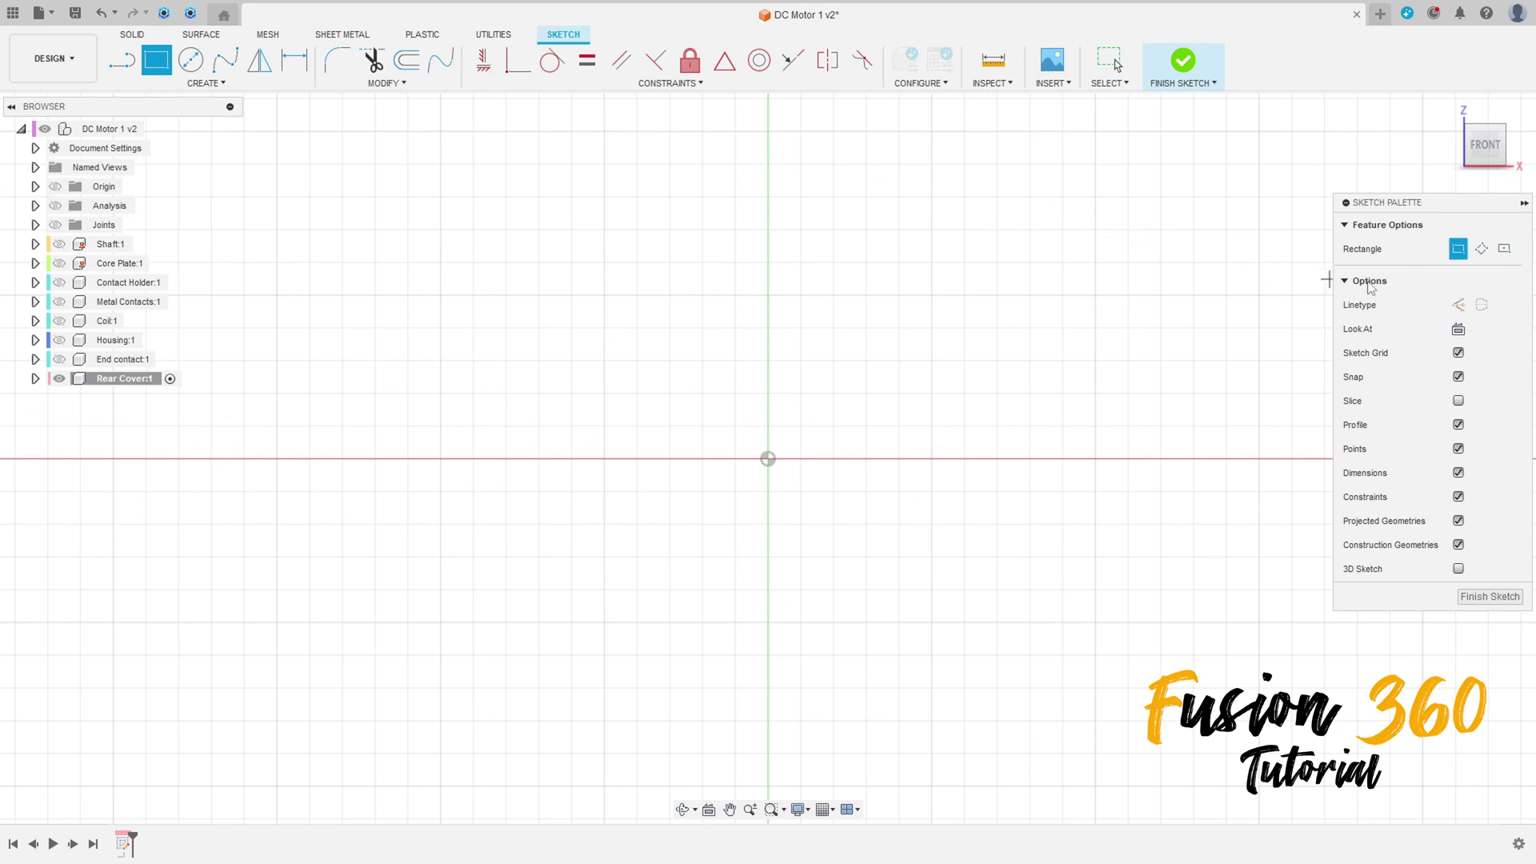
pyautogui.click(1505, 252)
pyautogui.click(767, 458)
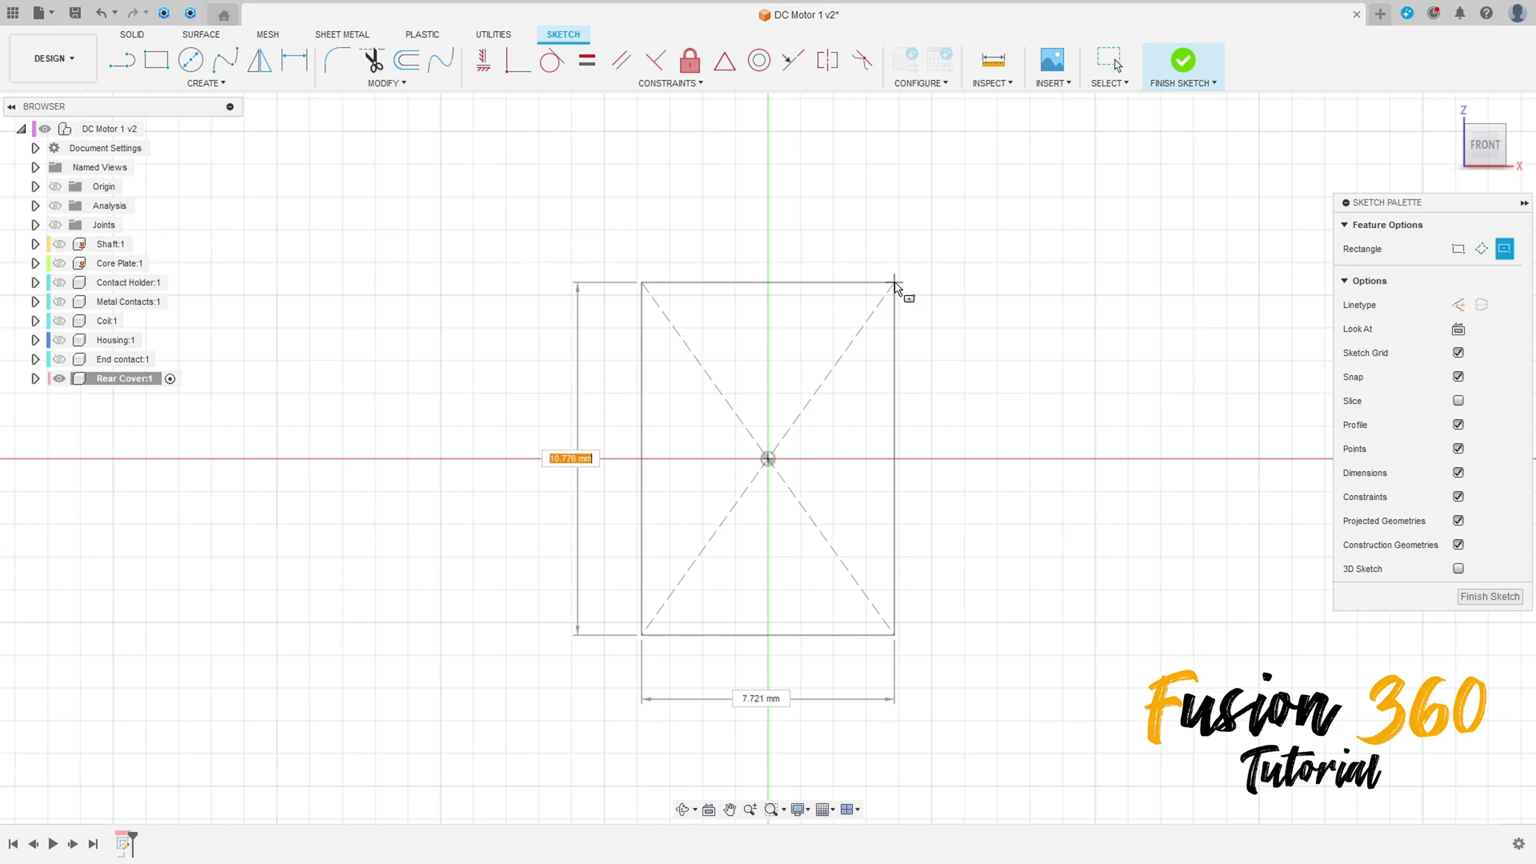
pyautogui.write('15')
pyautogui.press('Return')
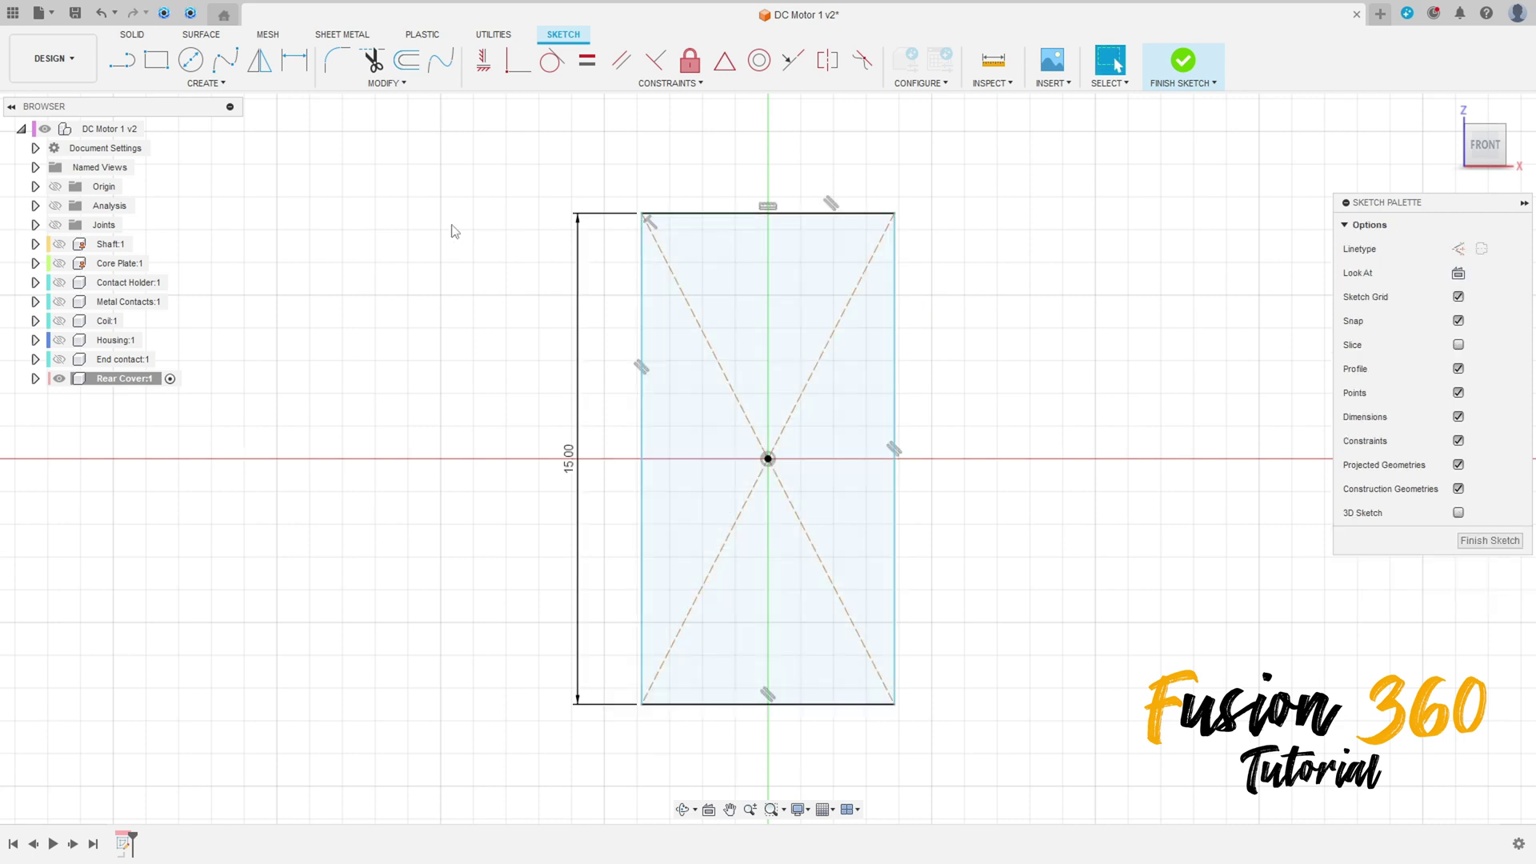
# Draw a 20 mm diameter circle centred on the origin and place its dimension outside the circle.
pyautogui.click(190, 59)
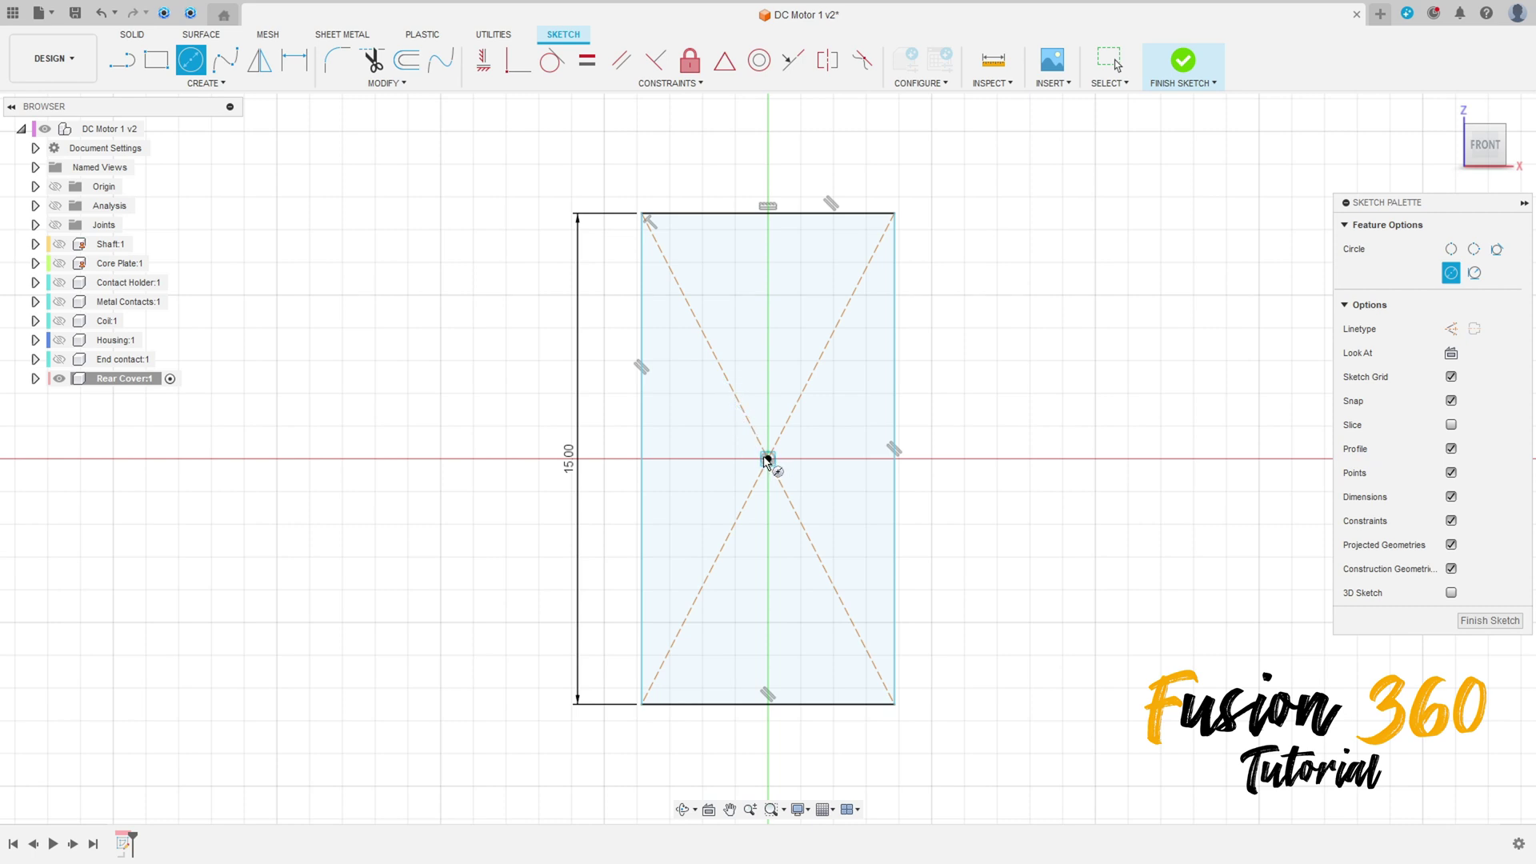
pyautogui.click(767, 459)
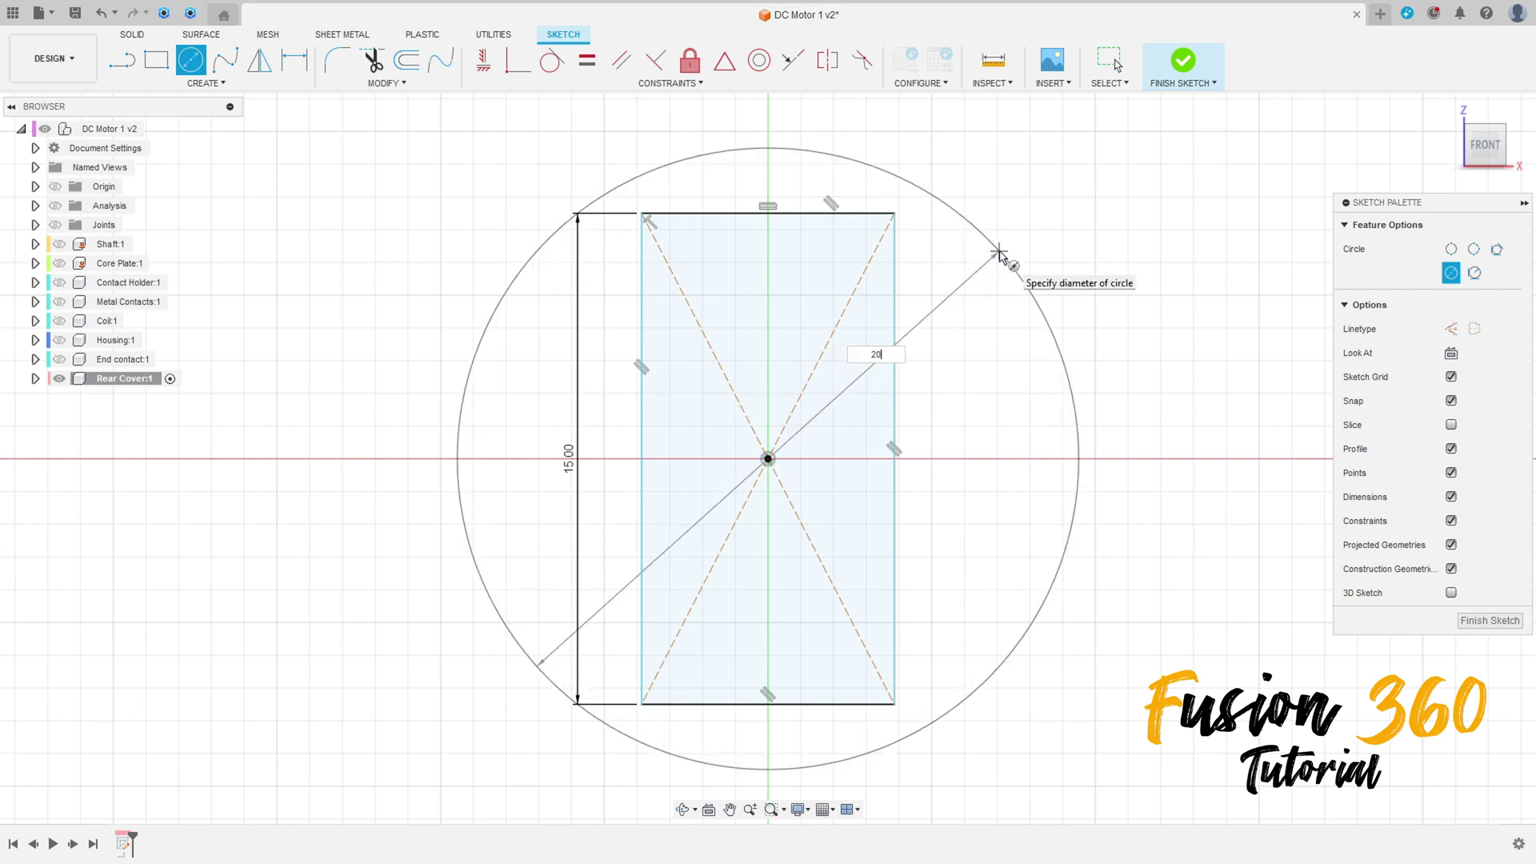
pyautogui.press('Tab')
pyautogui.press('Return')
pyautogui.press('Escape')
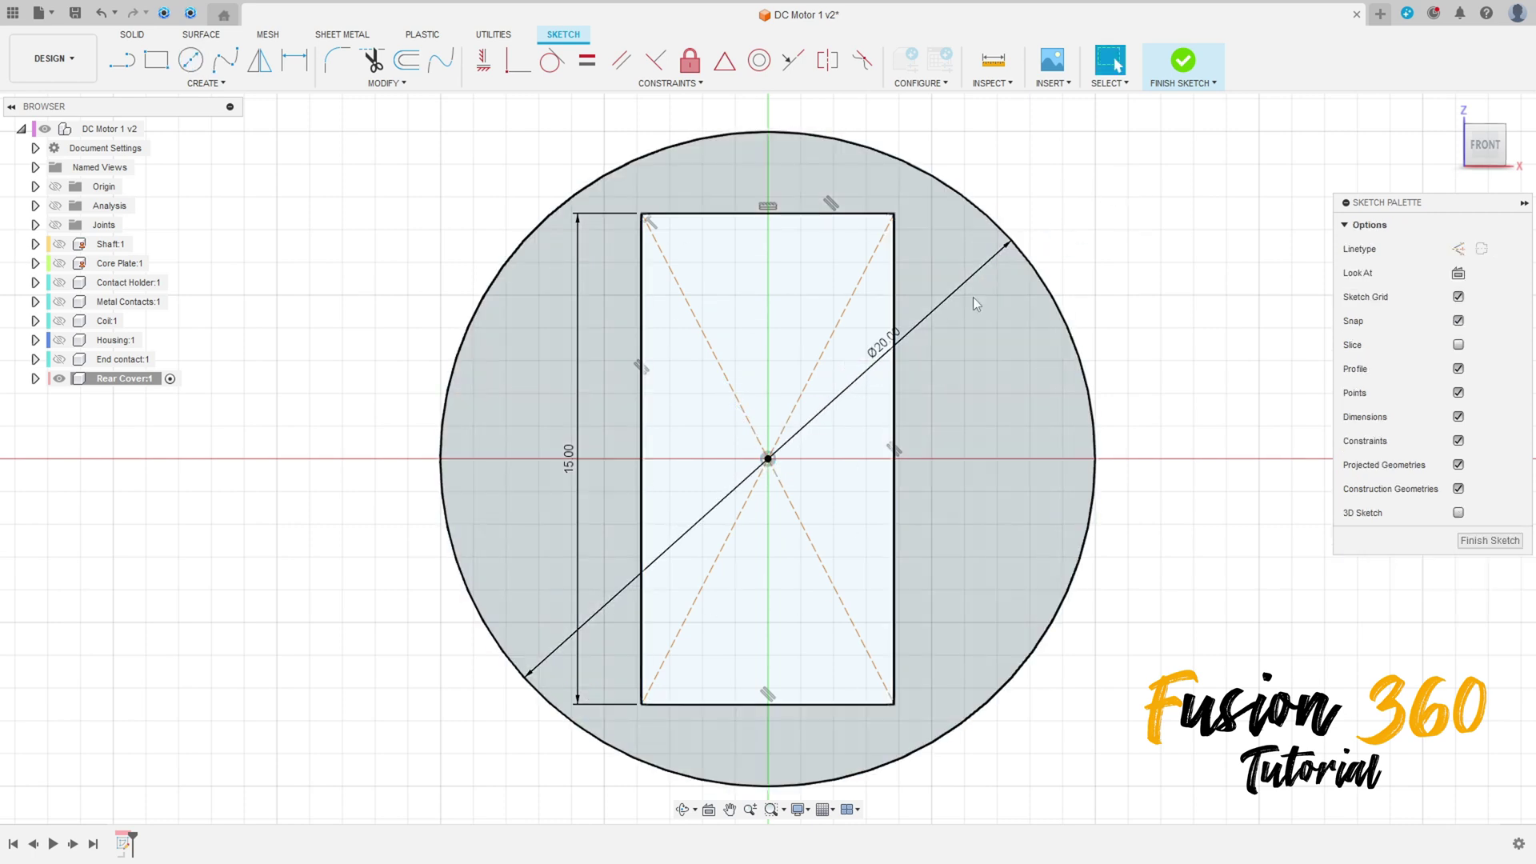
pyautogui.moveTo(920, 332); pyautogui.dragTo(274, 274)
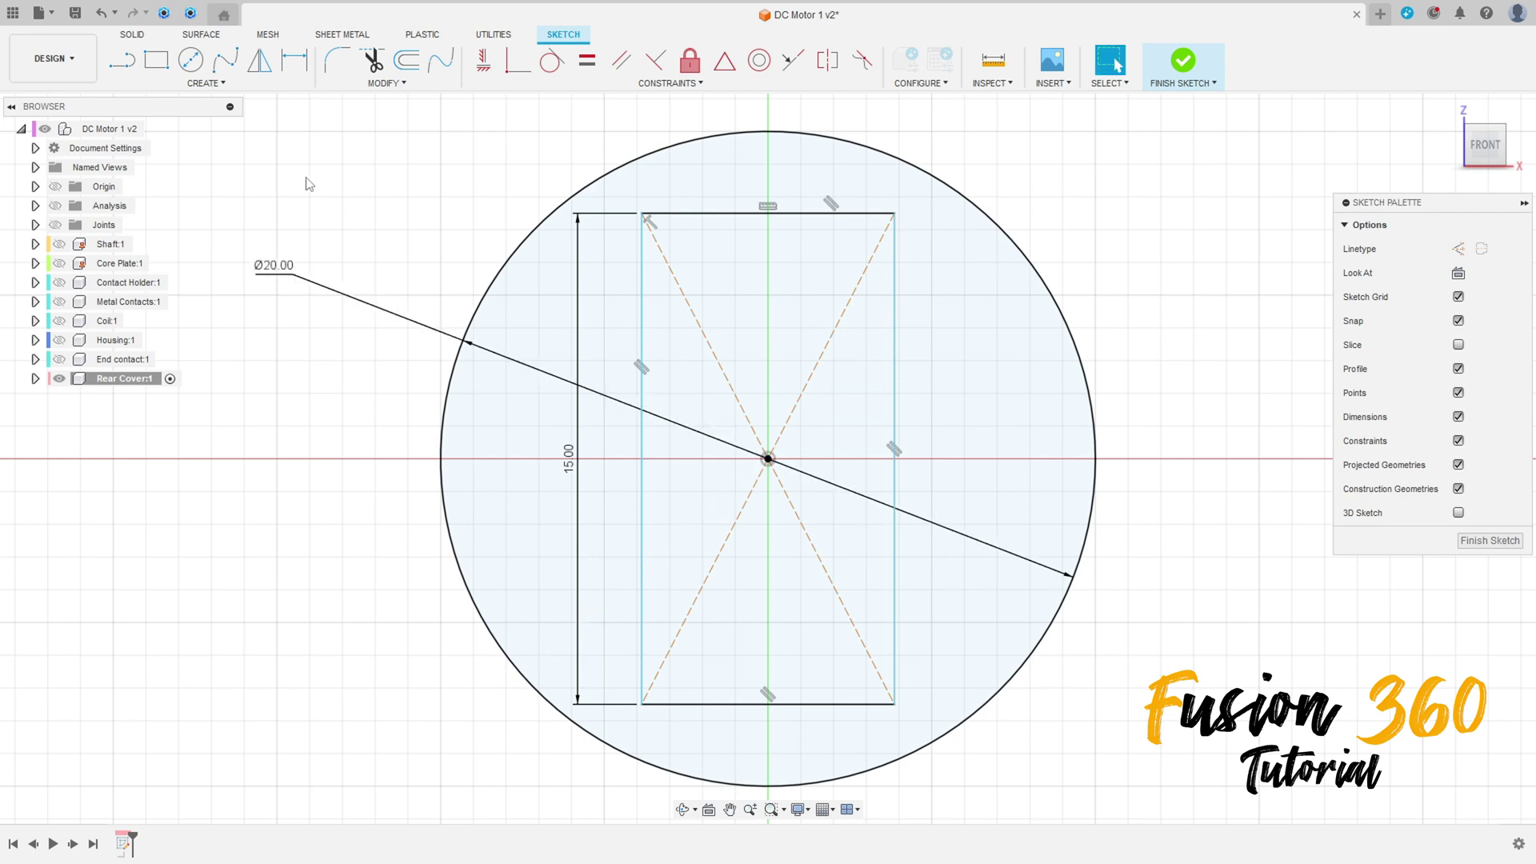
# Make the rectangle's upper-left corner coincident with the circle and finish the sketch.
pyautogui.click(517, 60)
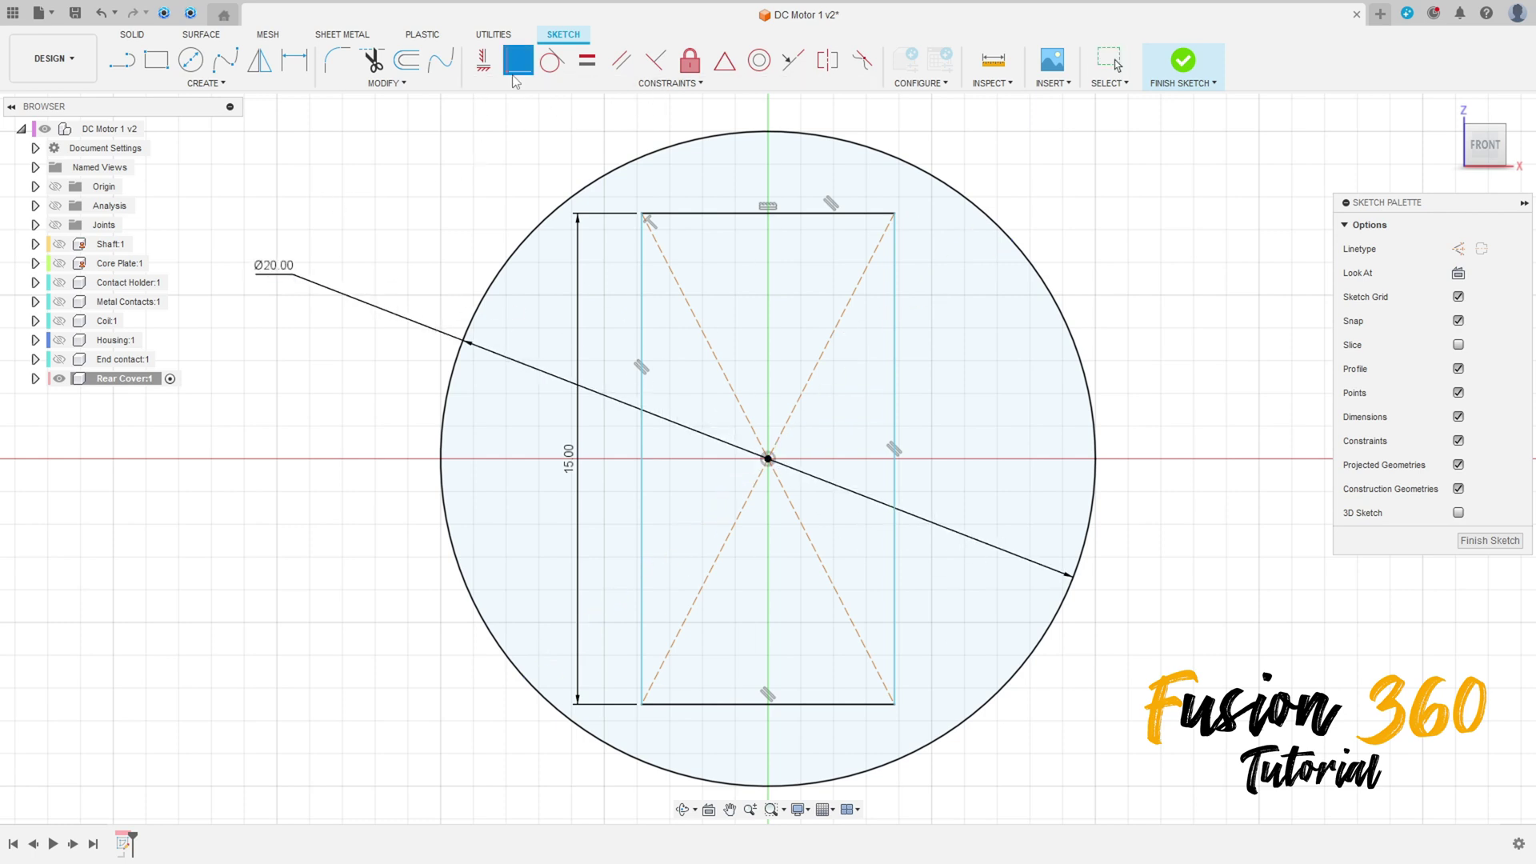
pyautogui.click(642, 214)
pyautogui.click(590, 195)
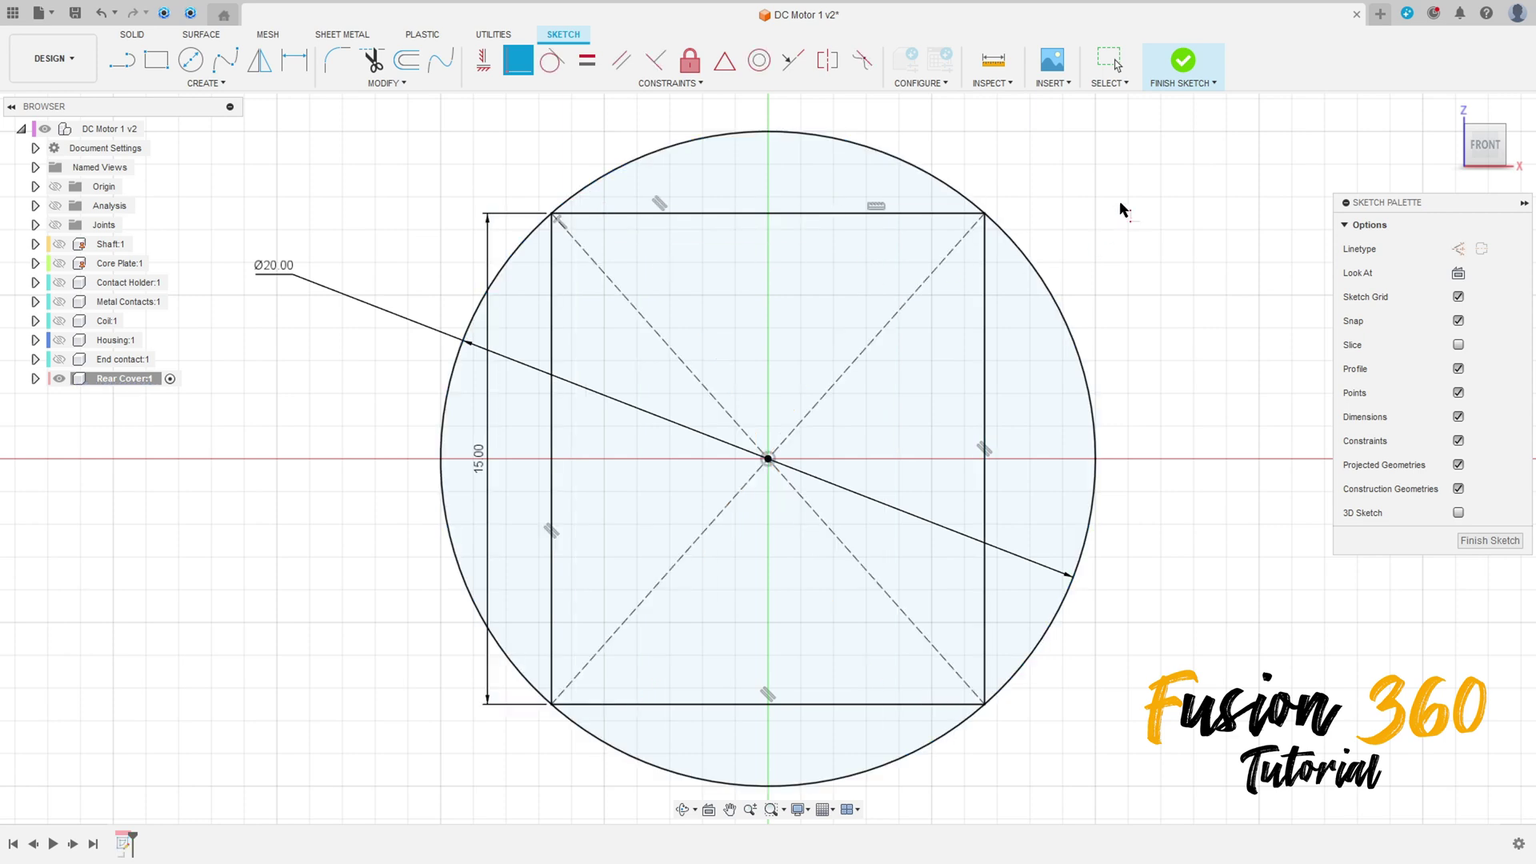
pyautogui.click(1184, 62)
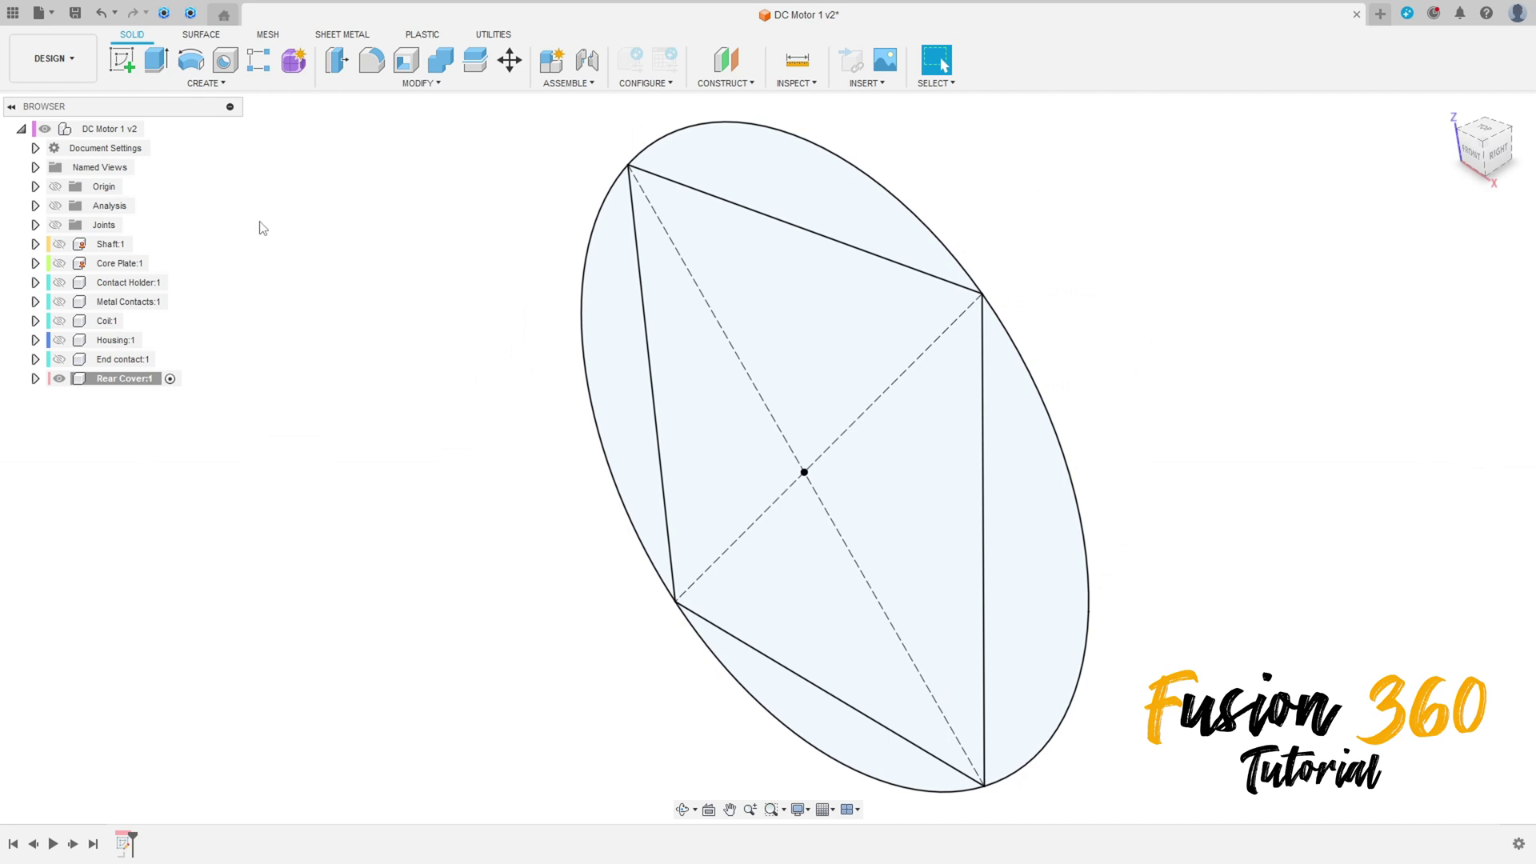
# Extrude the rectangle and the two circle segments beside it 5 mm as a new body.
pyautogui.click(157, 60)
pyautogui.click(740, 306)
pyautogui.click(630, 336)
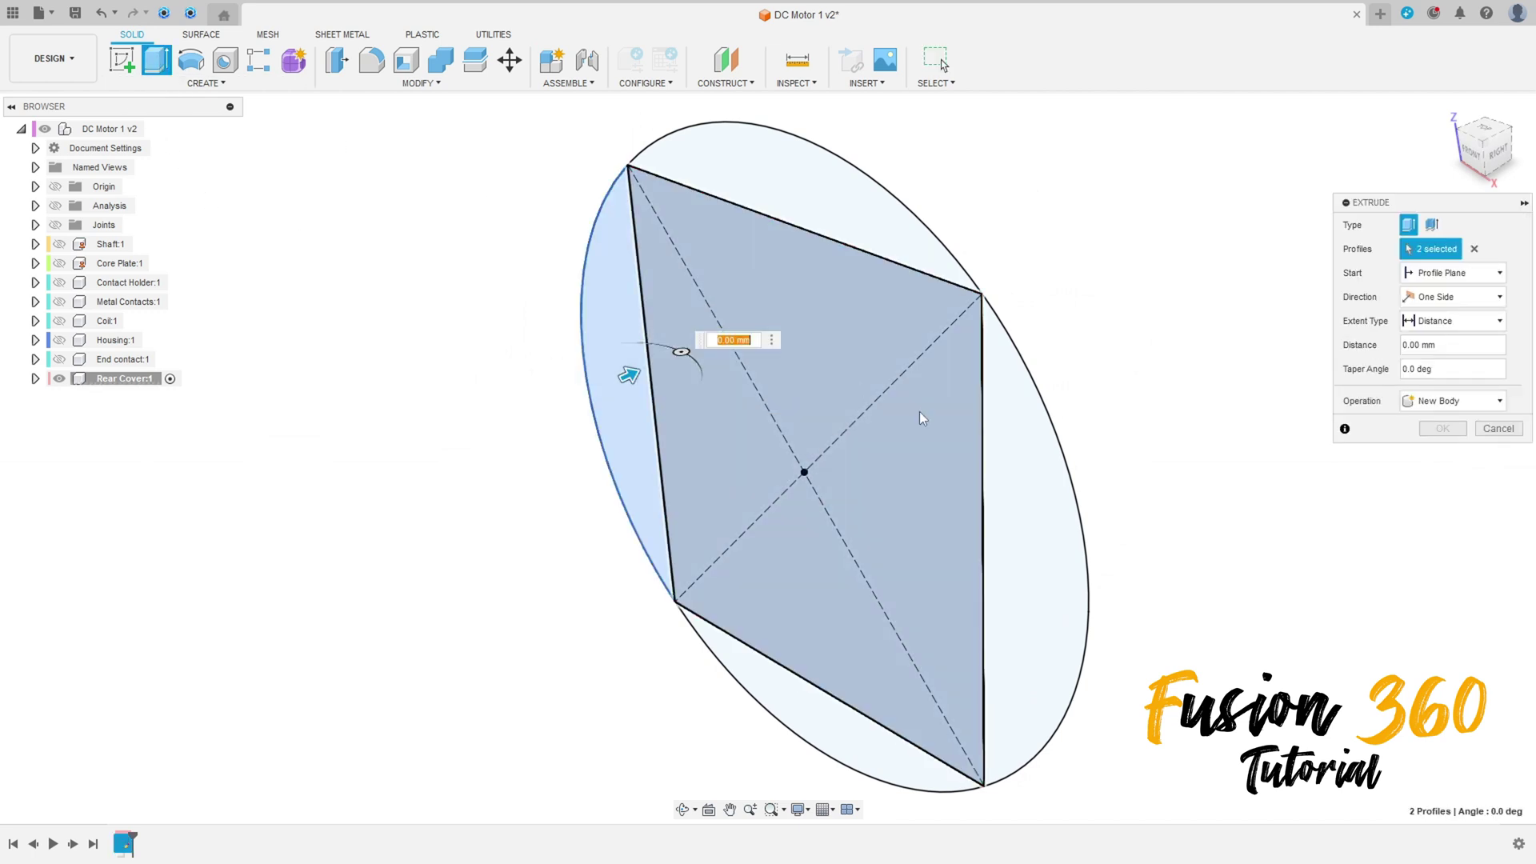
pyautogui.click(1019, 439)
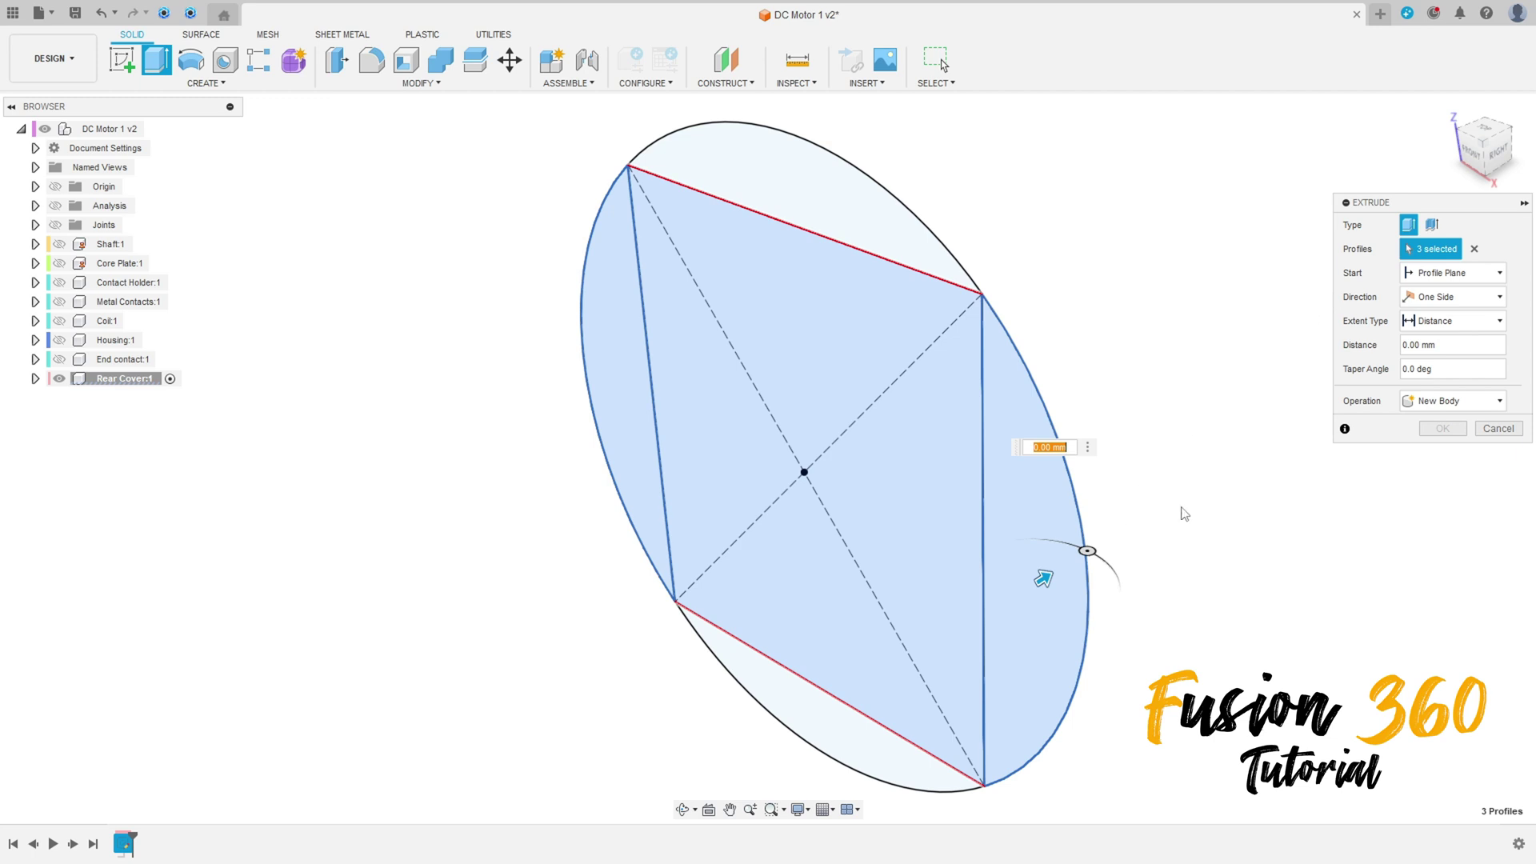
pyautogui.press('Return')
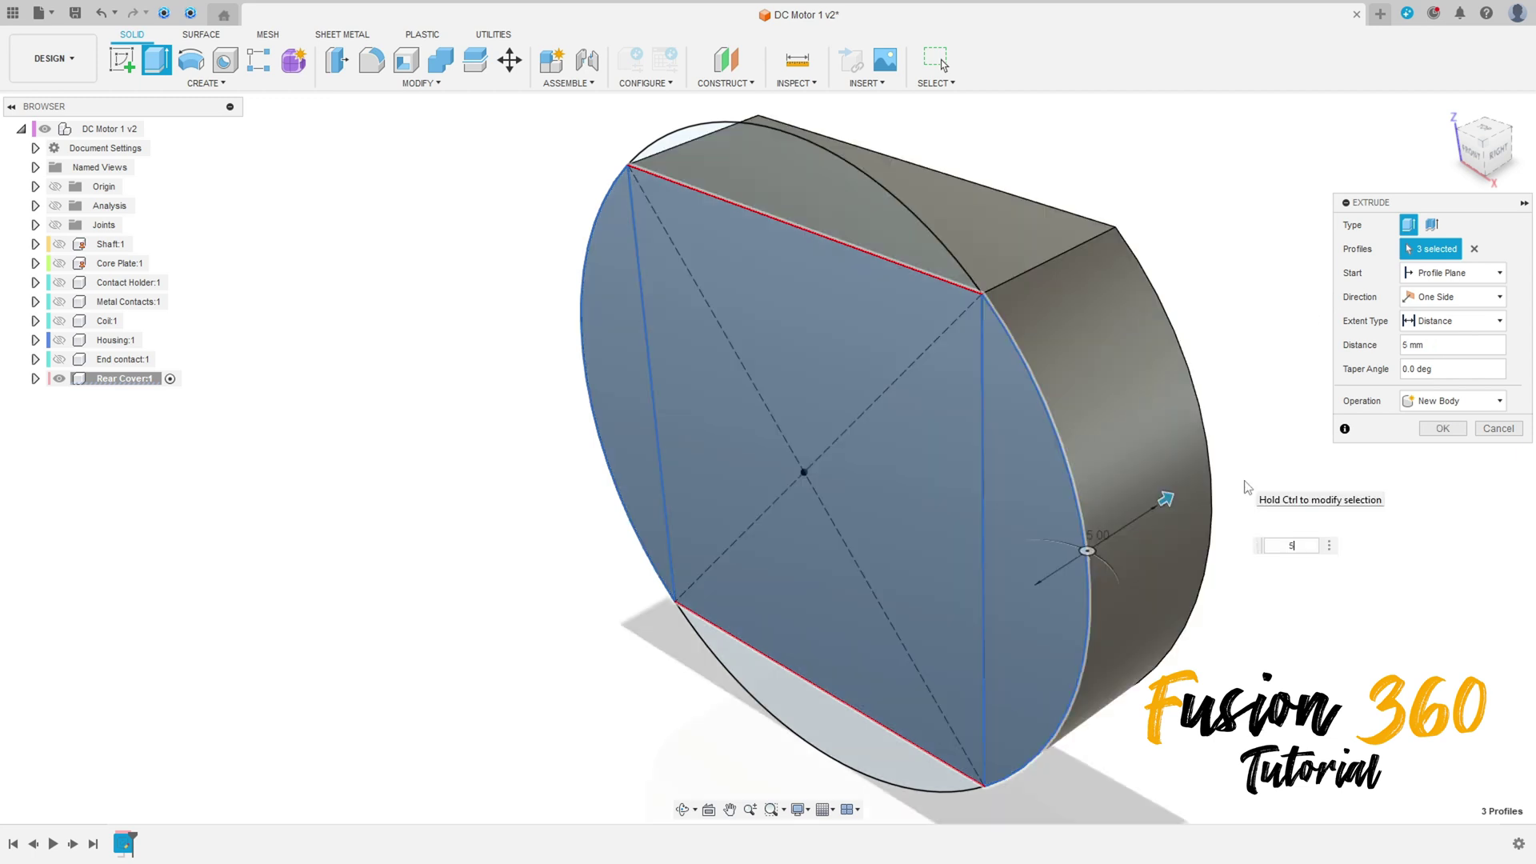
pyautogui.click(1444, 430)
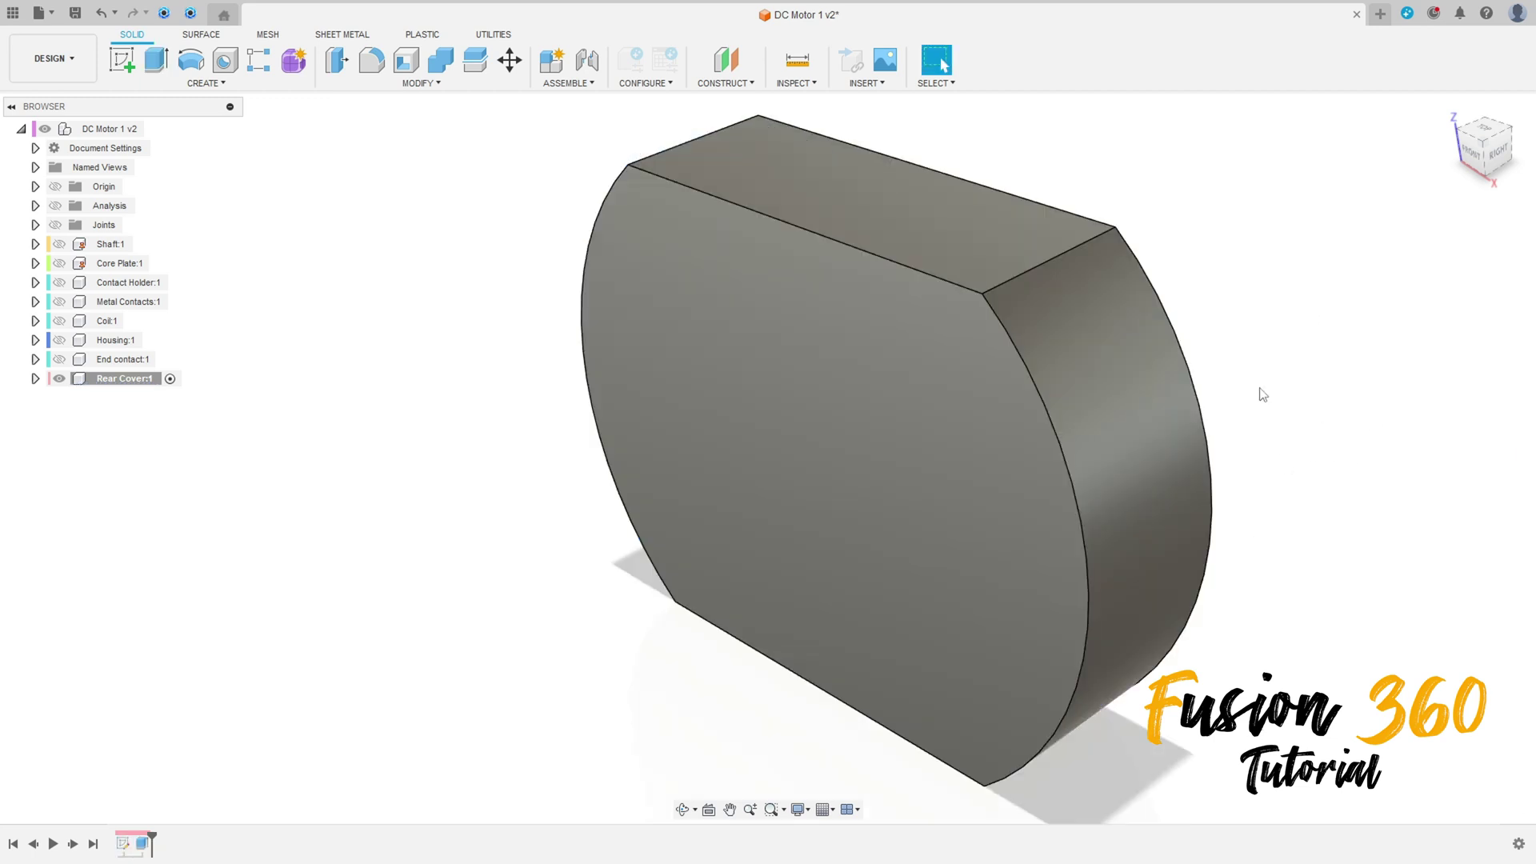
# Sketch an 8 mm diameter circle centred on the origin on the cover's front face and finish the sketch.
pyautogui.click(1447, 112)
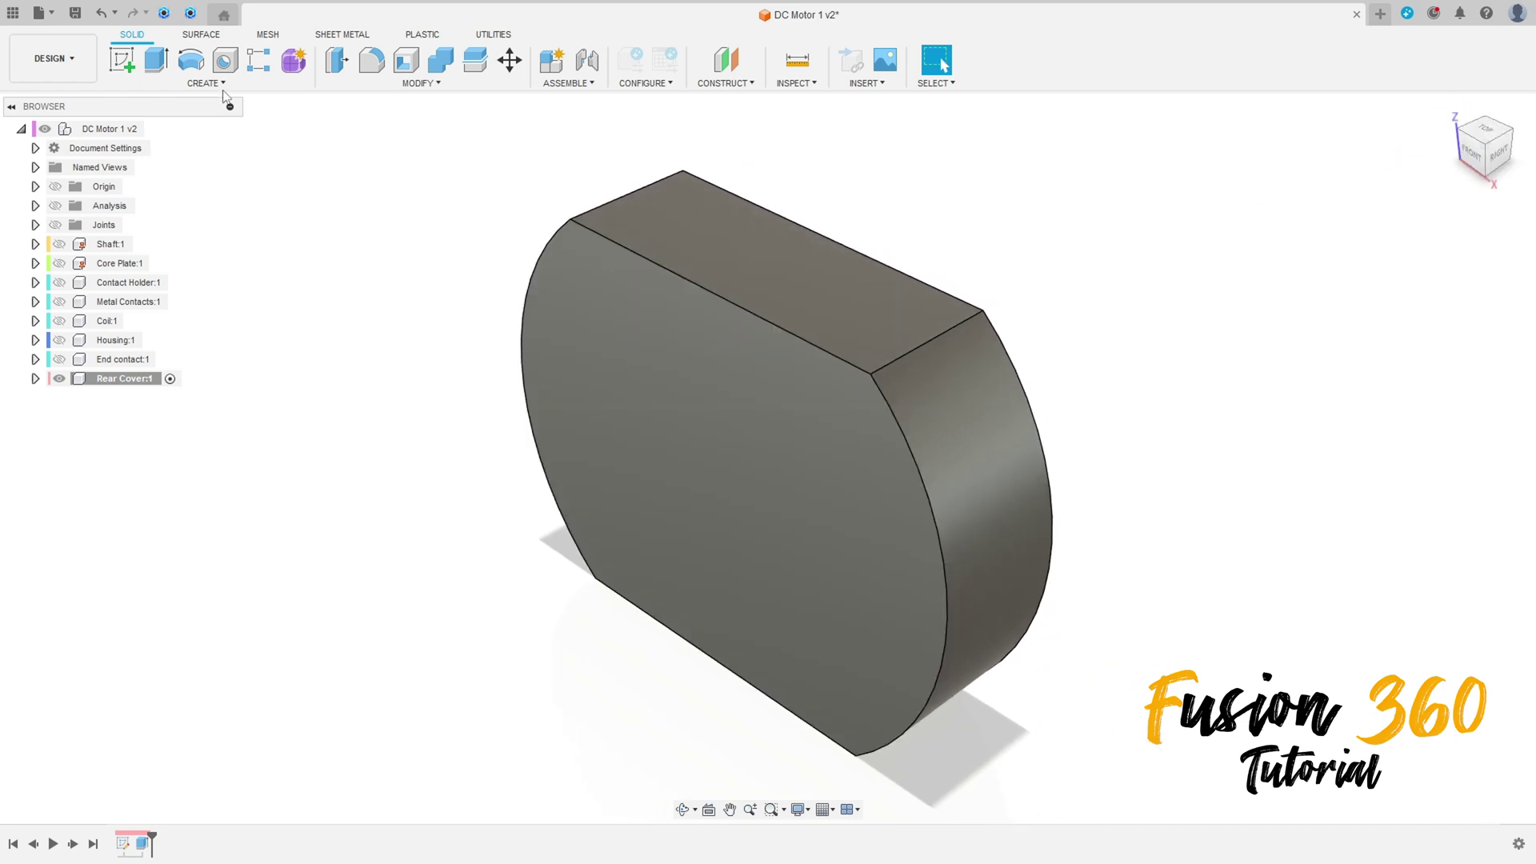
pyautogui.click(121, 60)
pyautogui.click(809, 400)
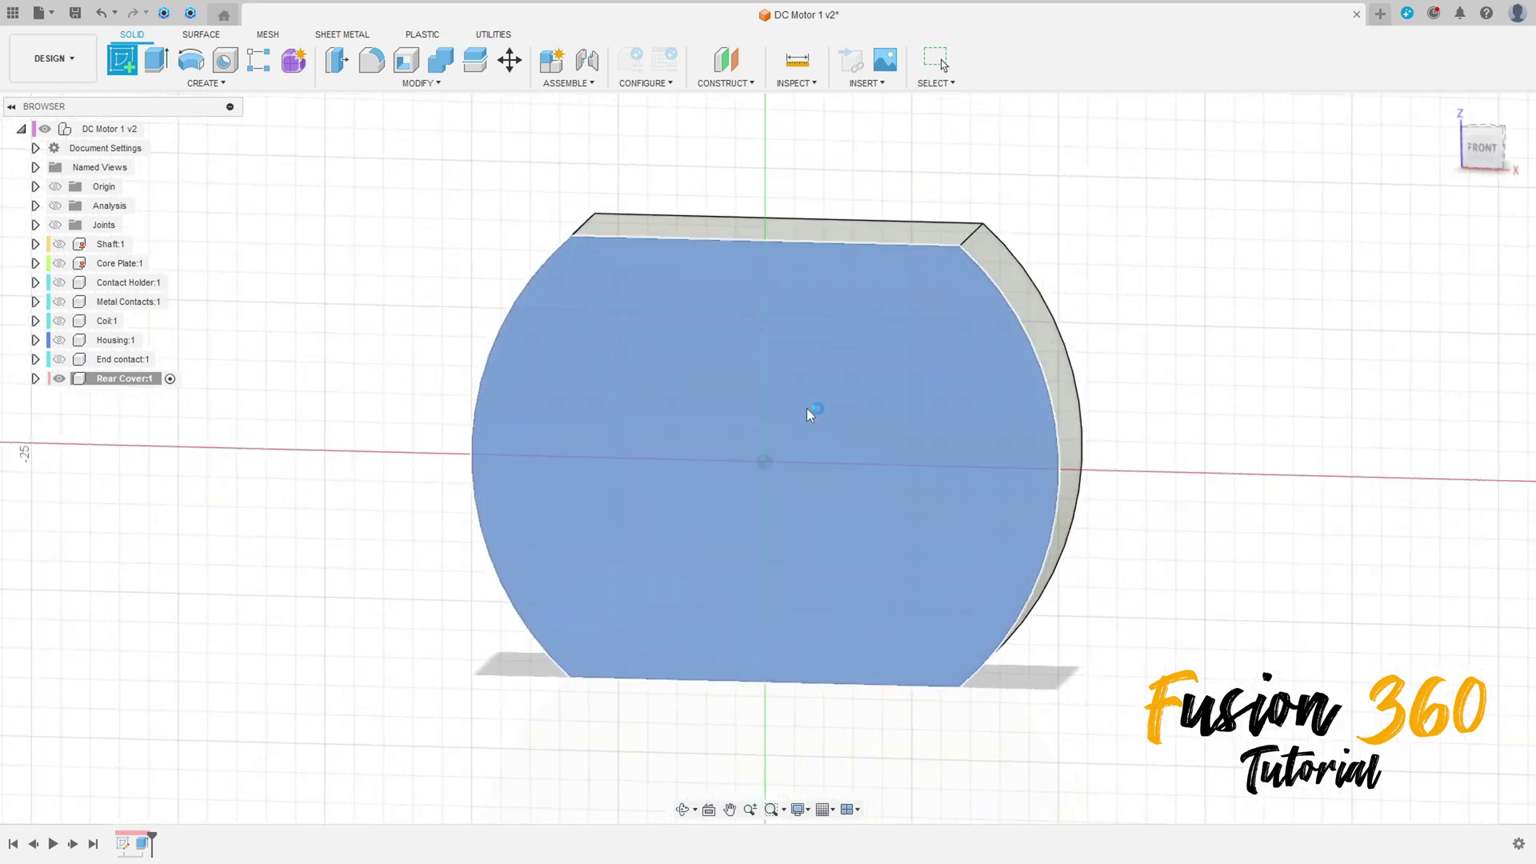
pyautogui.click(190, 60)
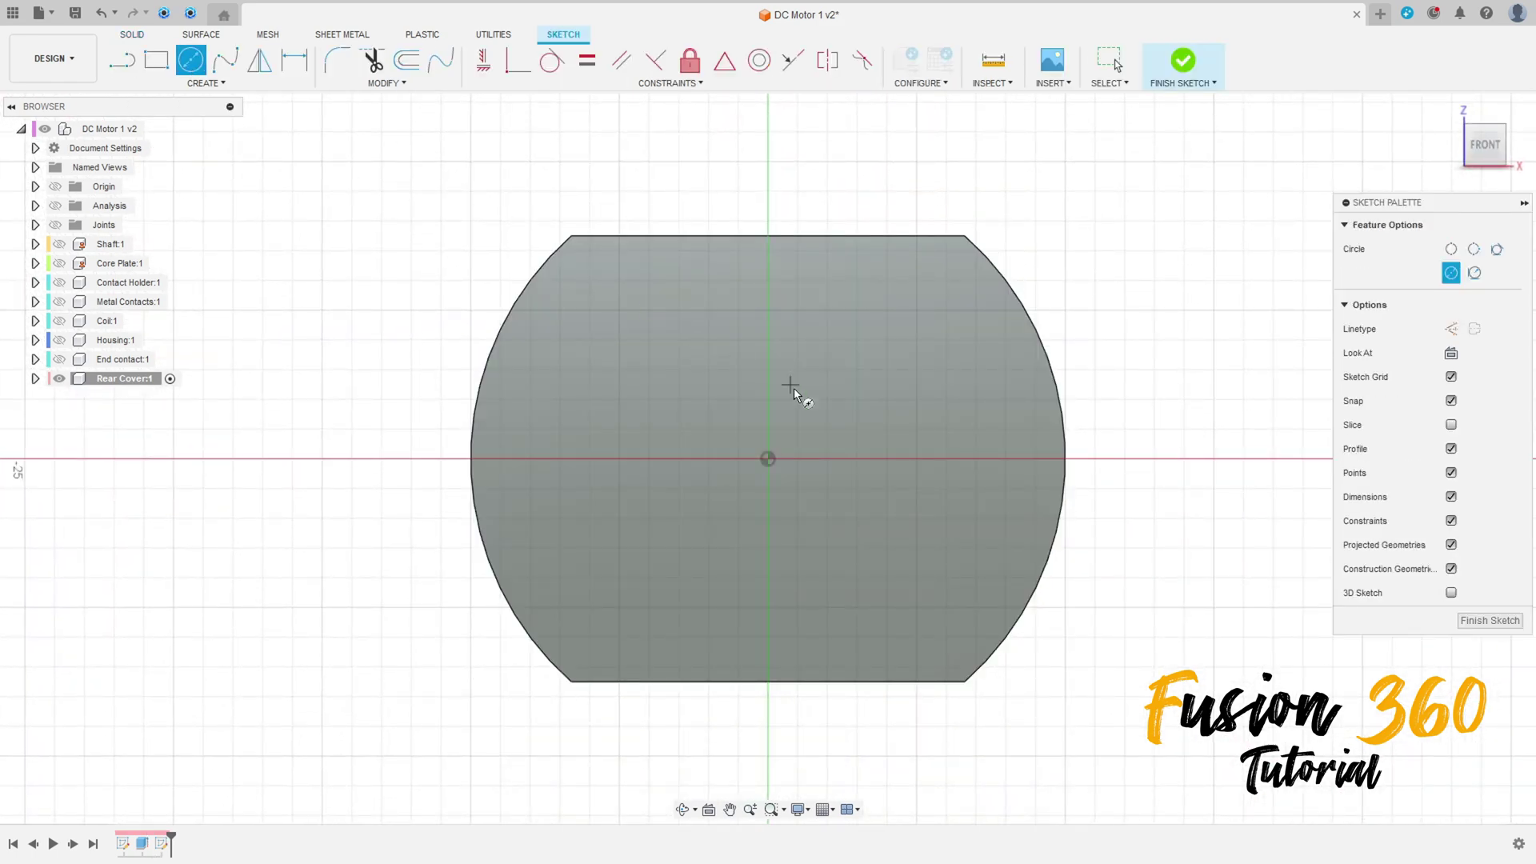
pyautogui.click(767, 459)
pyautogui.write('8')
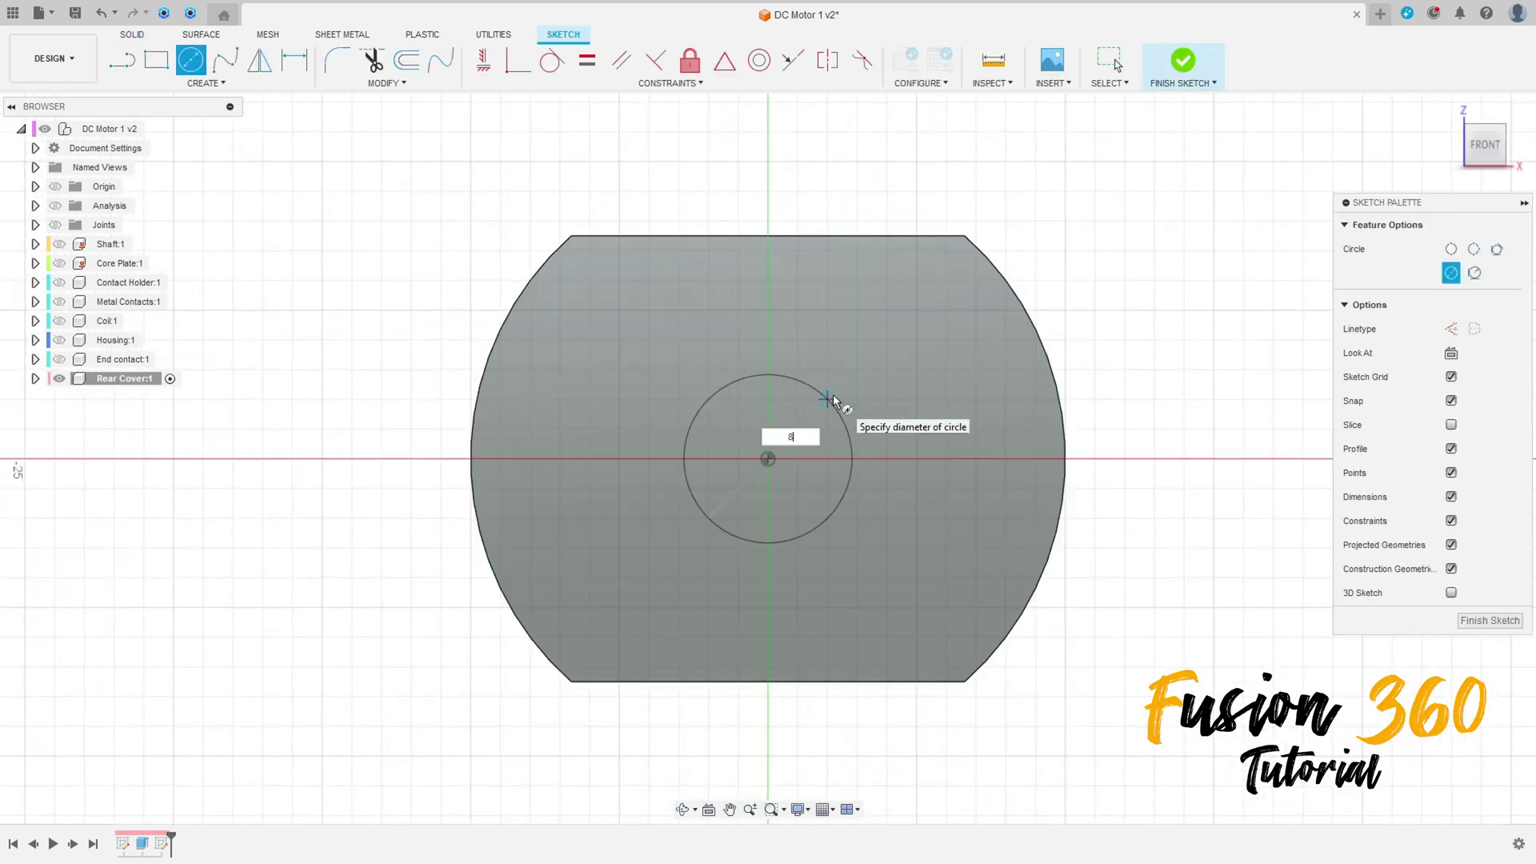
pyautogui.press('Return')
pyautogui.press('Escape')
pyautogui.click(1182, 60)
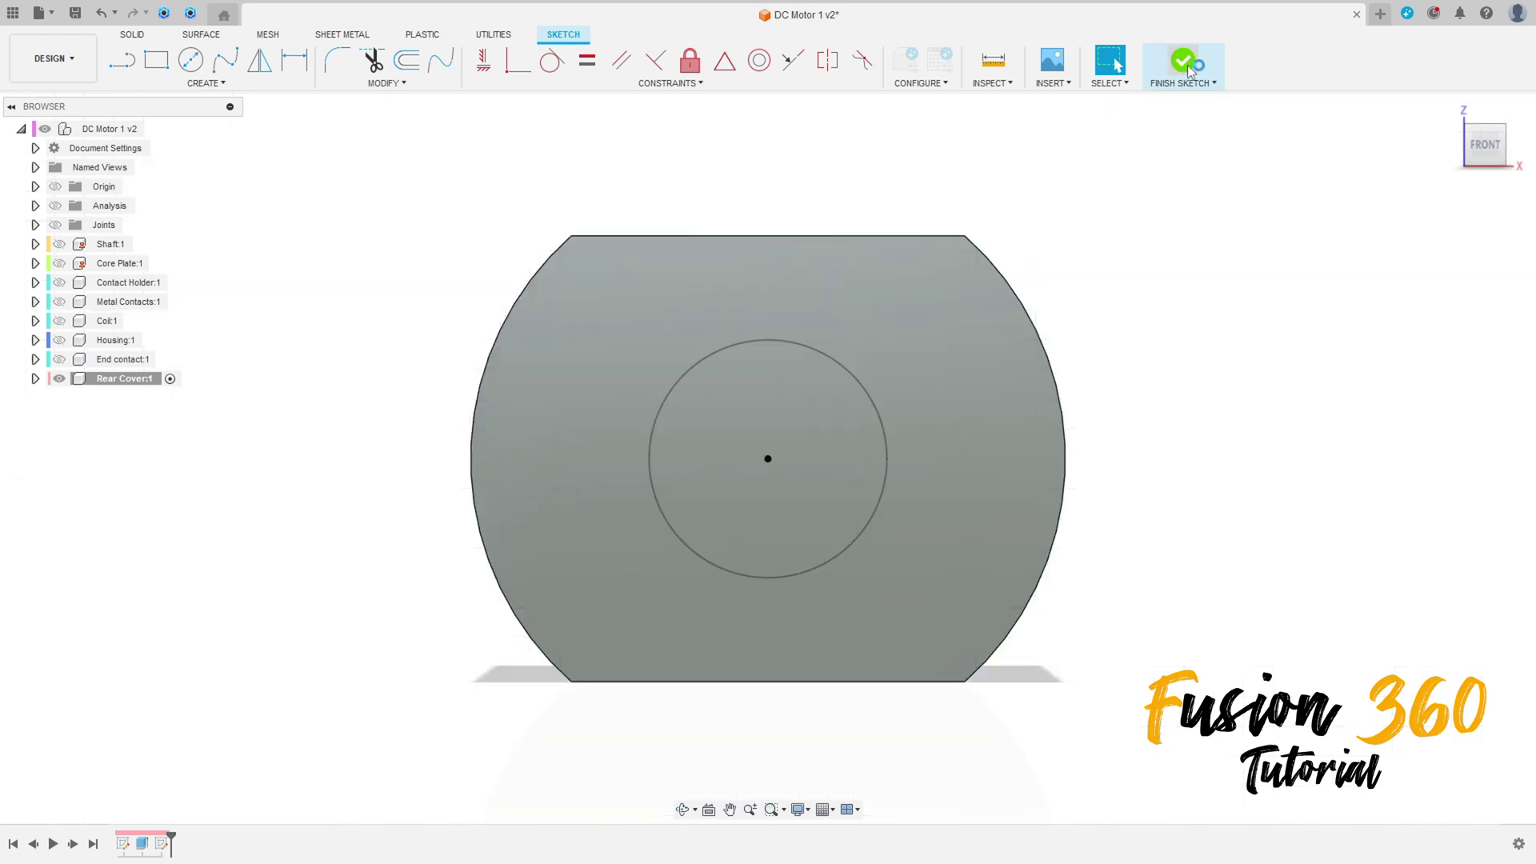
# Extrude the 8 mm circle 2 mm outward from the front face, joined to the cover body.
pyautogui.click(149, 55)
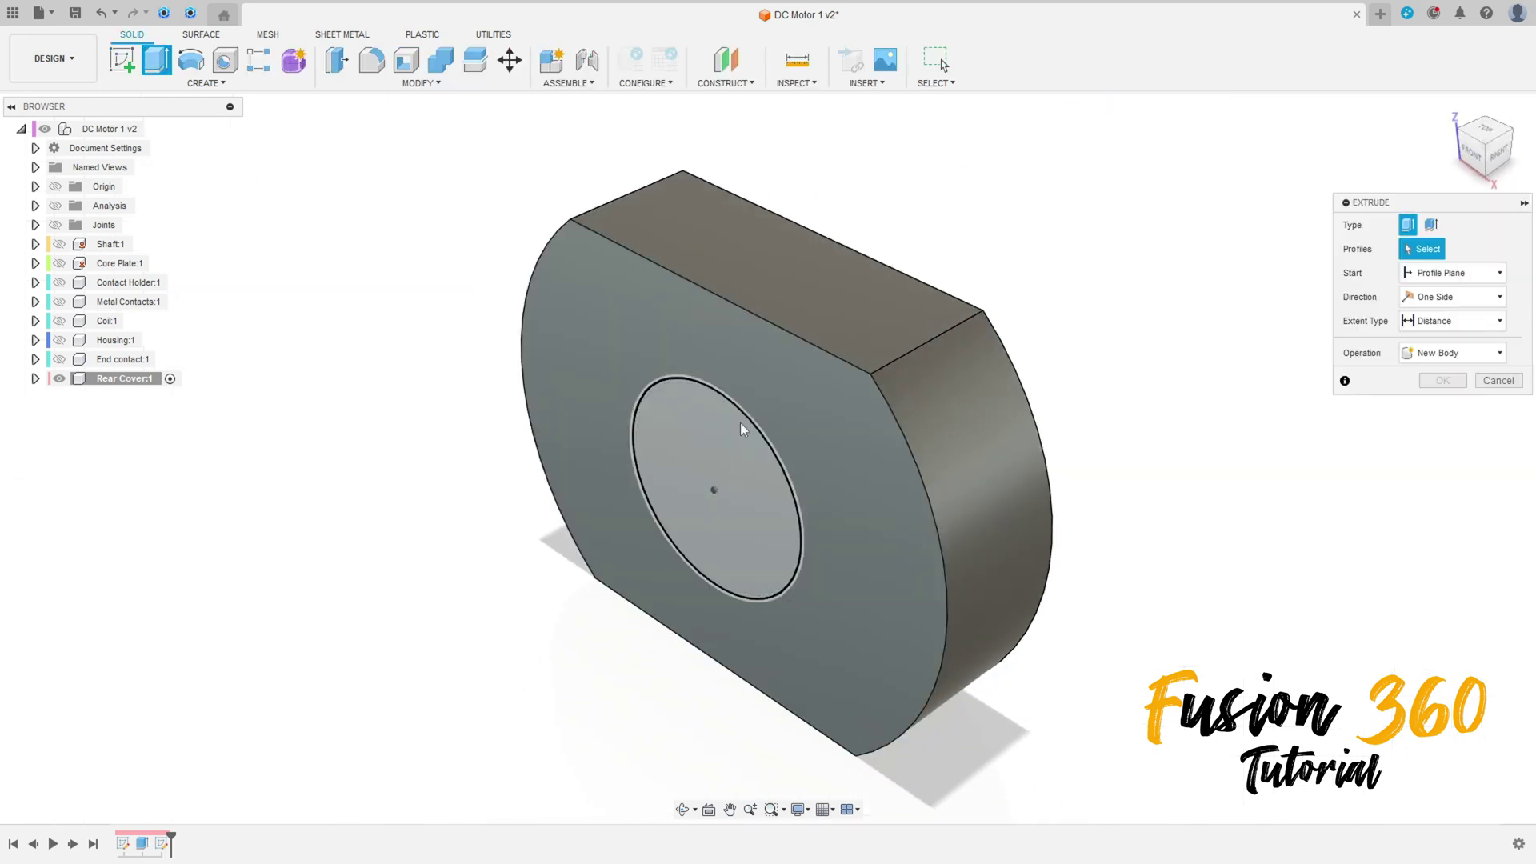
pyautogui.click(712, 428)
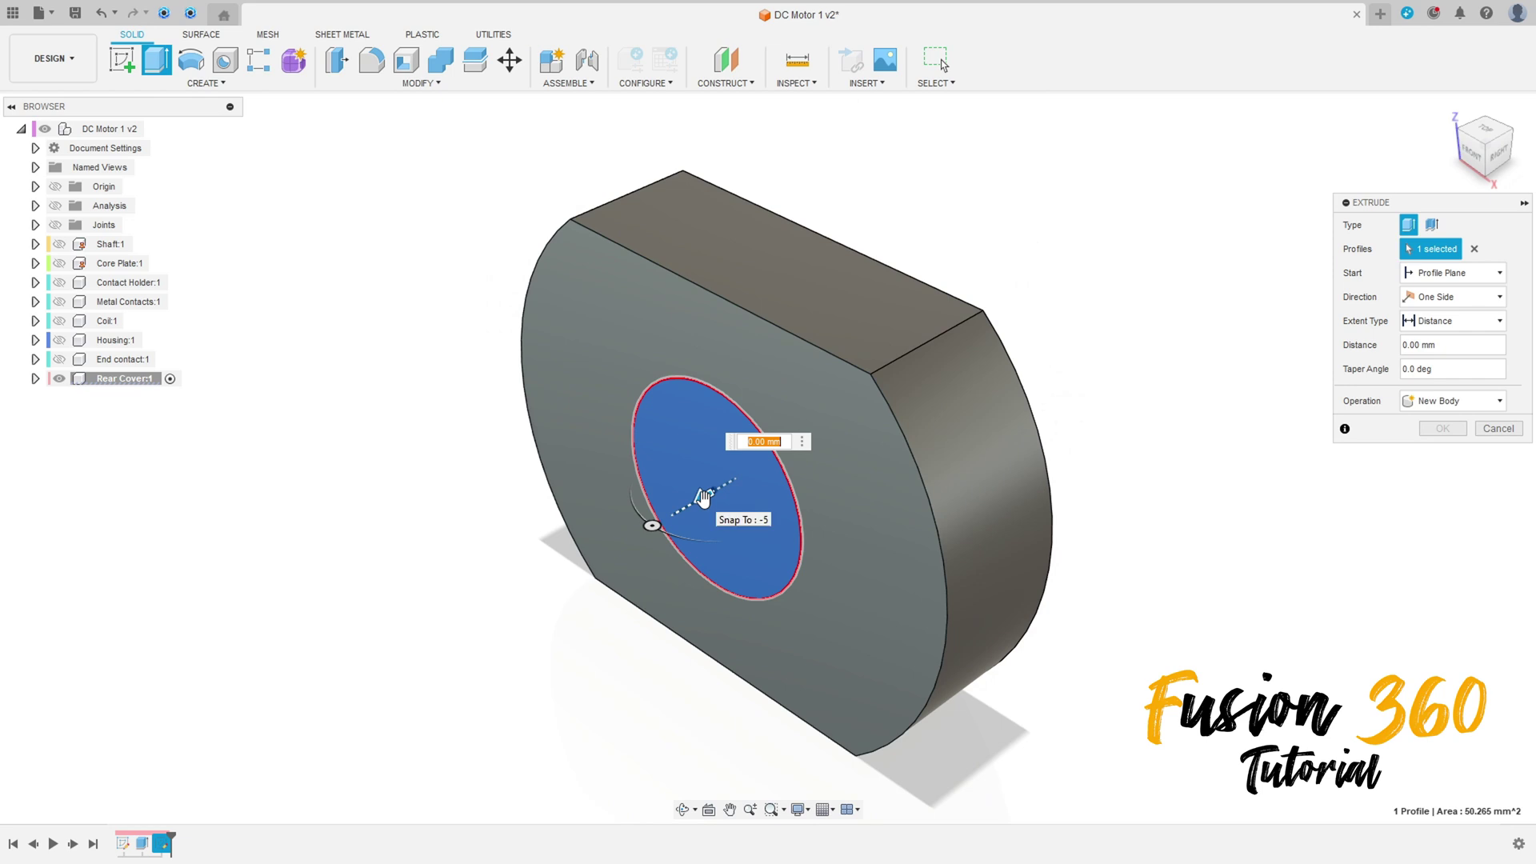
pyautogui.write('2')
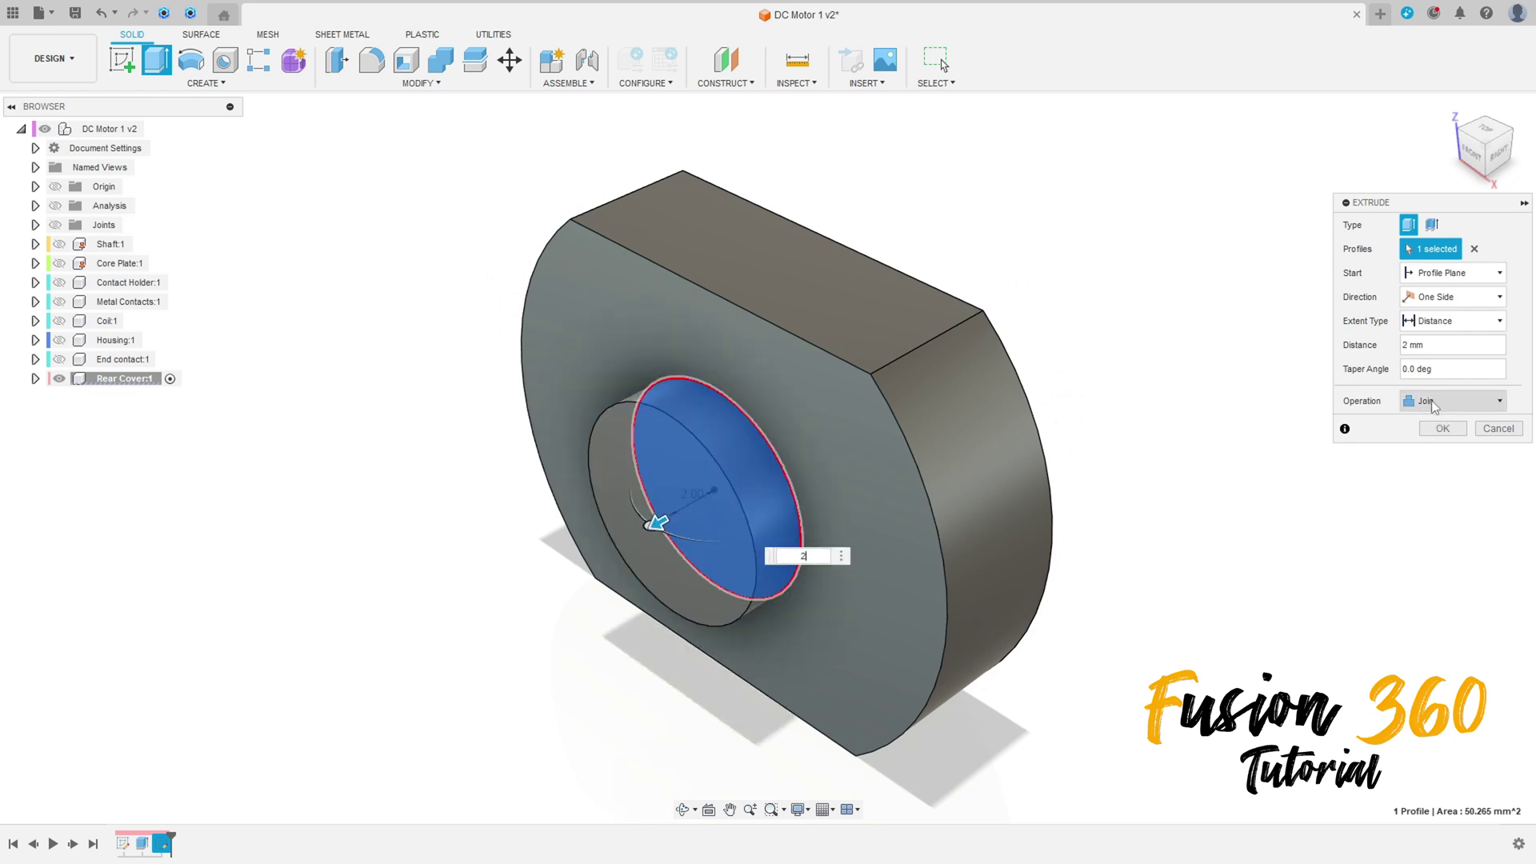
pyautogui.click(1441, 436)
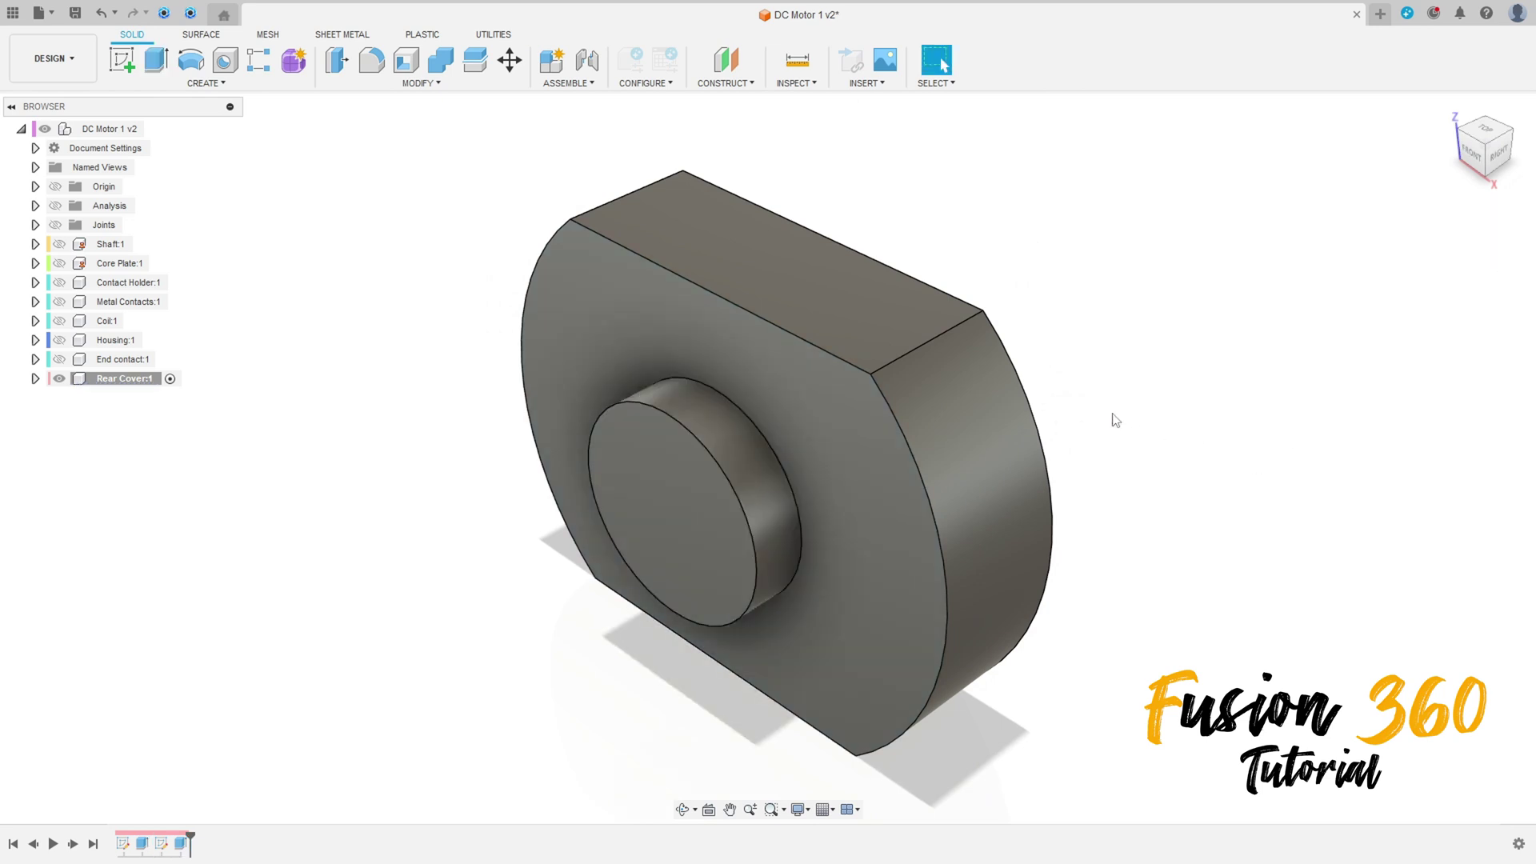
# Fillet the two curved front edges of the cover body with a 2.3 mm chord length and a tangency weight of 1.7.
pyautogui.keyDown('shift'); pyautogui.moveTo(1116, 420); pyautogui.dragTo(1267, 164, button='middle'); pyautogui.keyUp('shift')
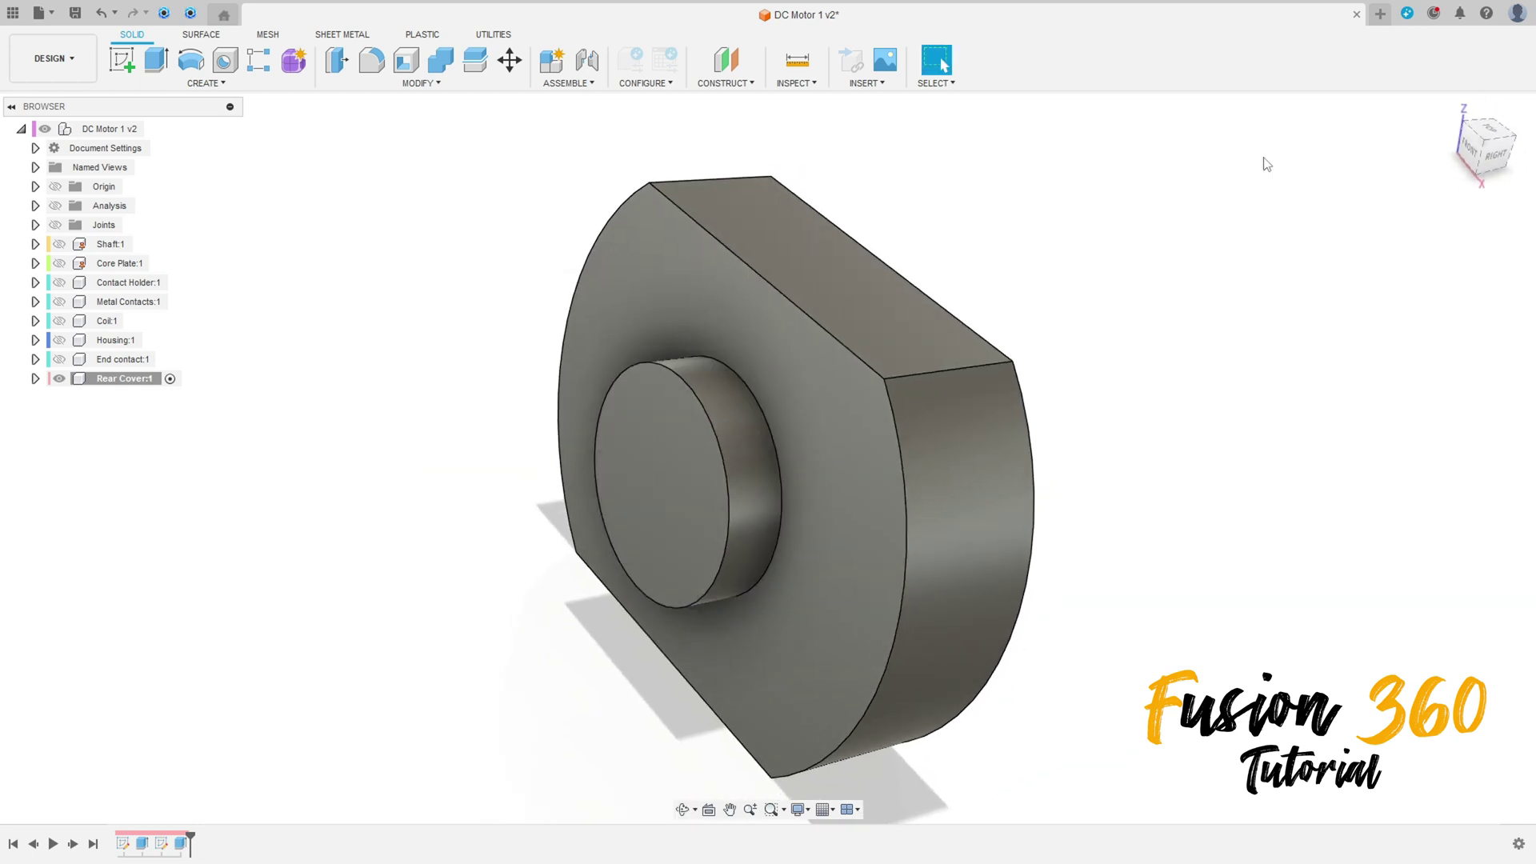
pyautogui.click(1454, 112)
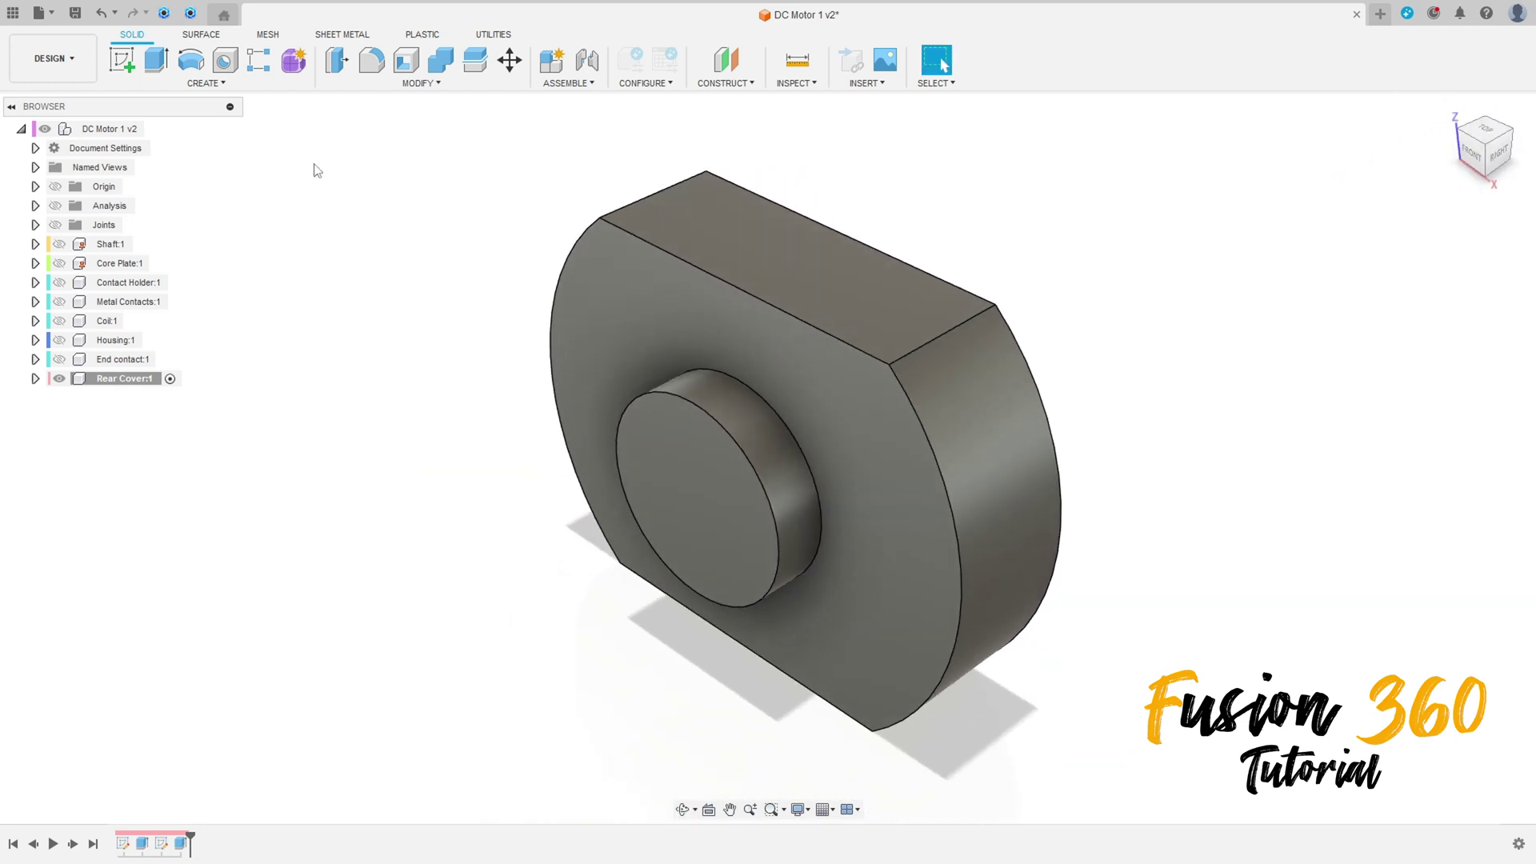
pyautogui.click(371, 60)
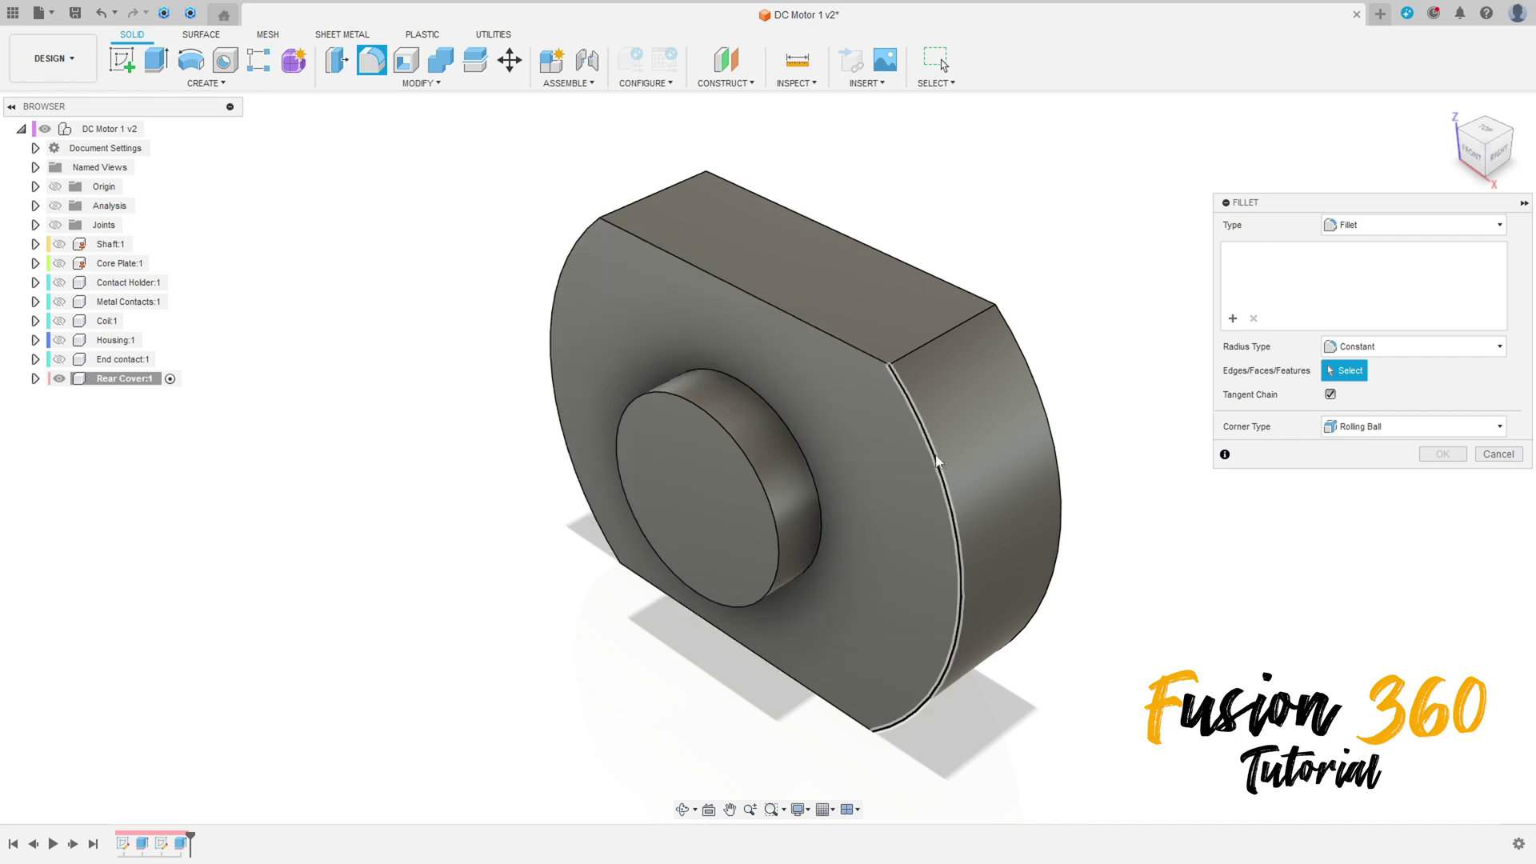
pyautogui.click(938, 462)
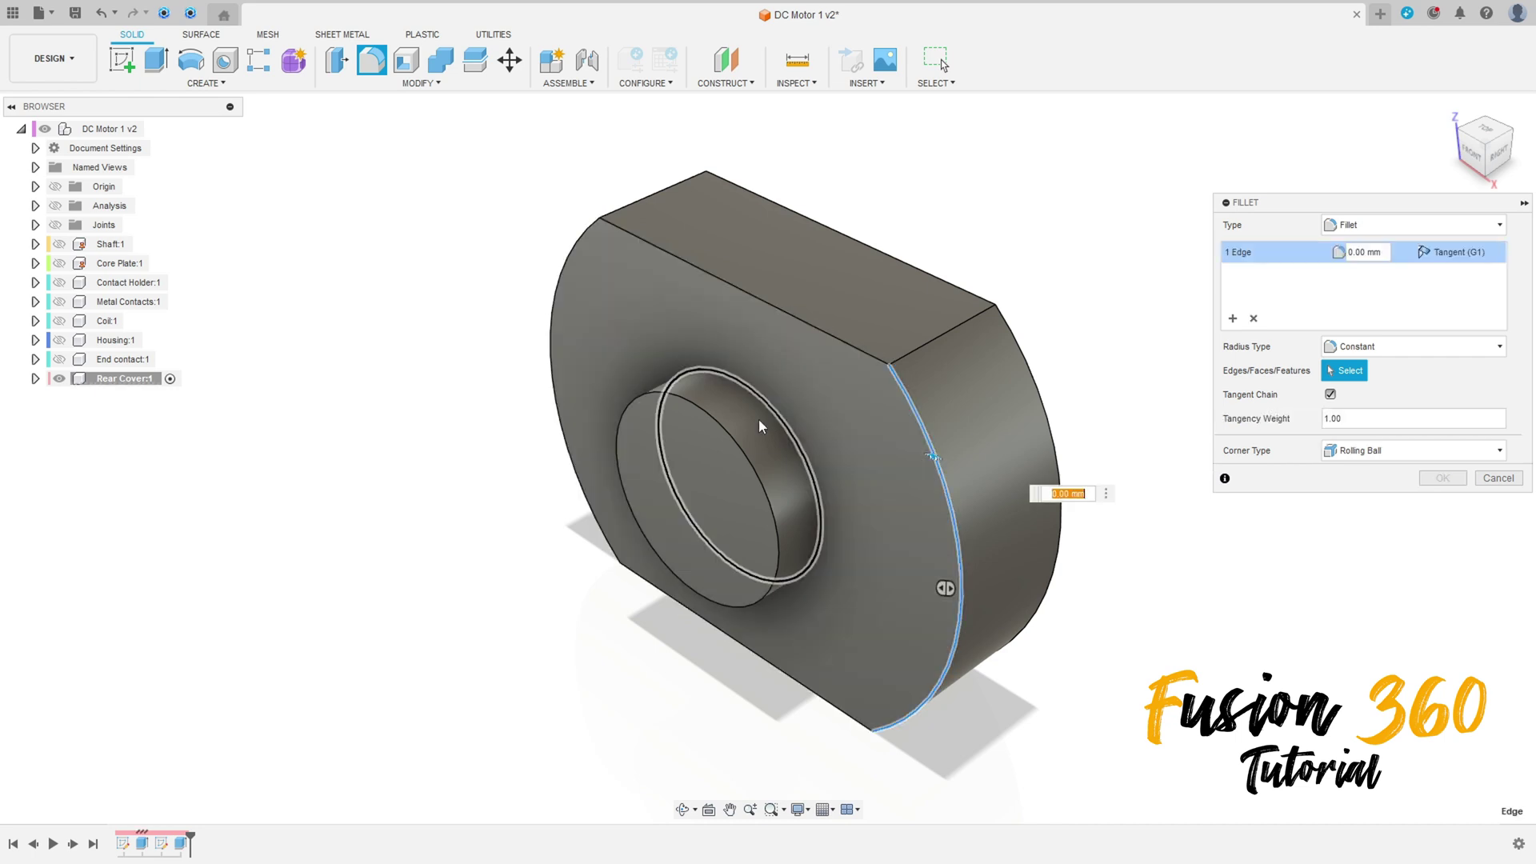
pyautogui.click(555, 322)
pyautogui.click(1352, 347)
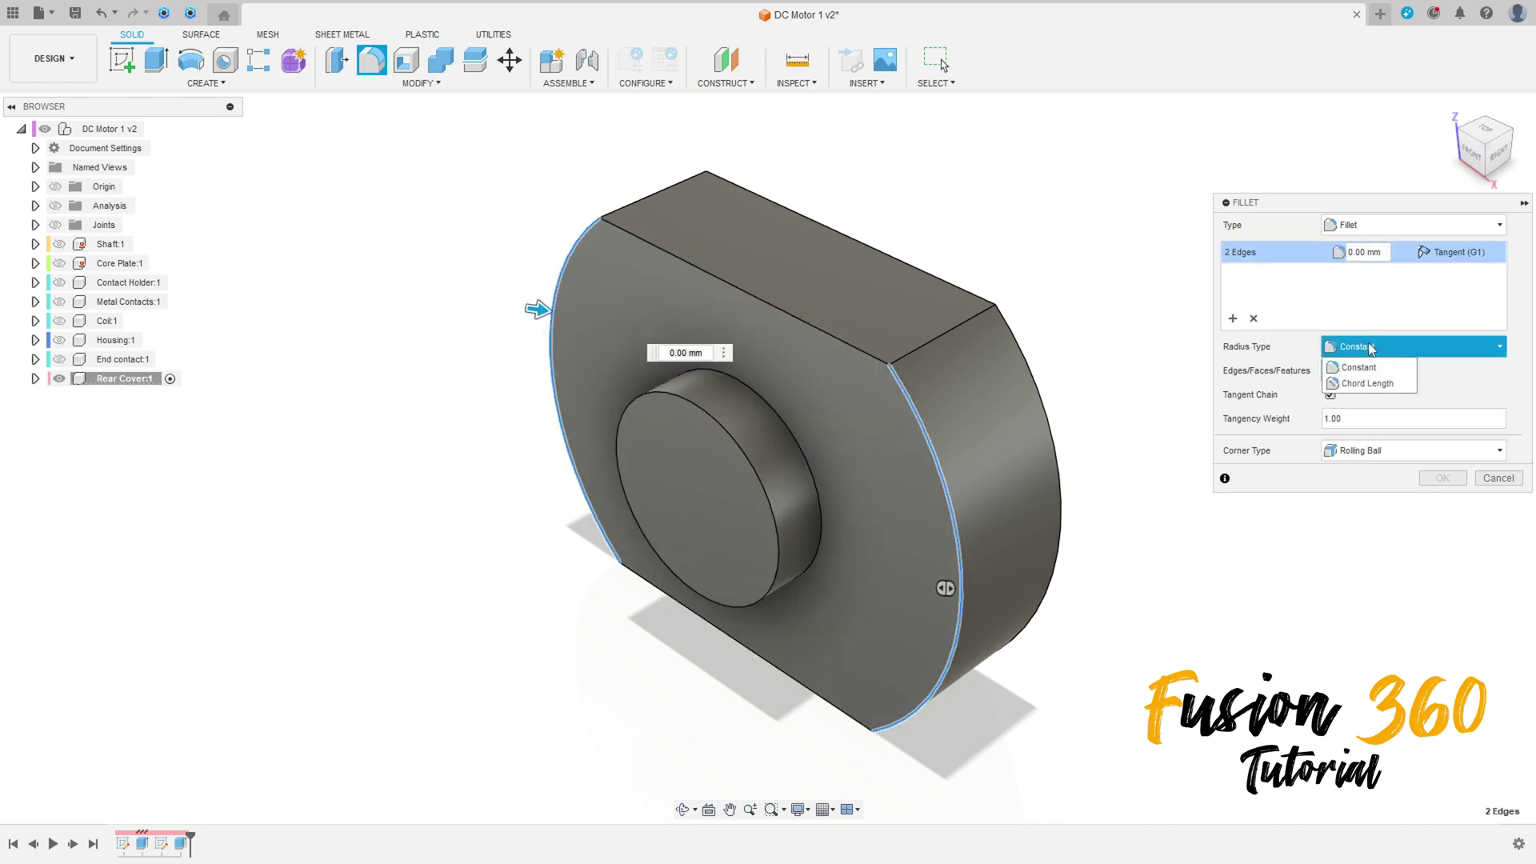
pyautogui.click(1367, 384)
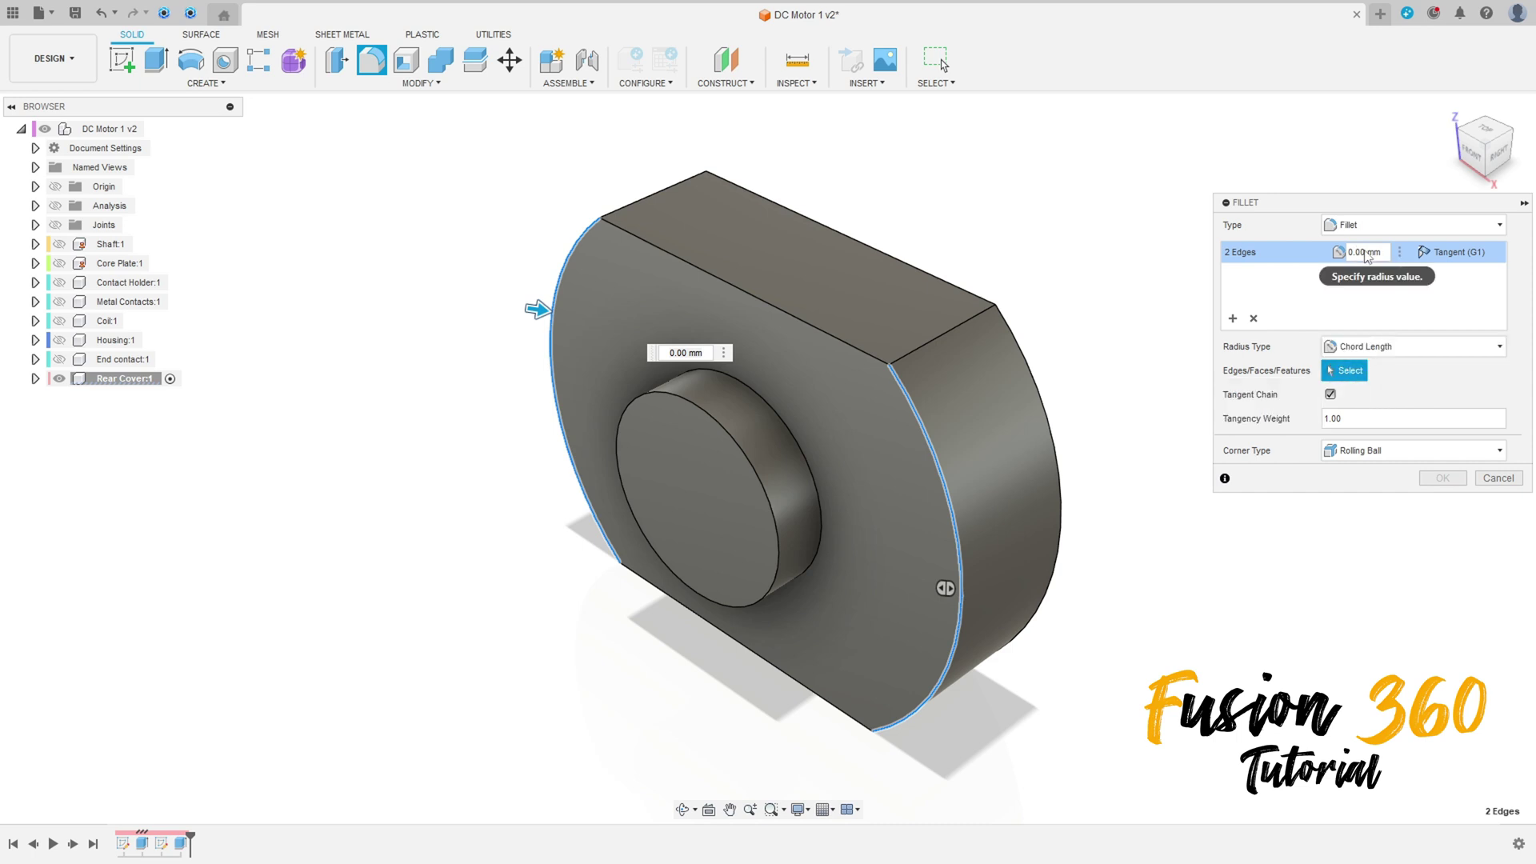
pyautogui.doubleClick(1357, 253)
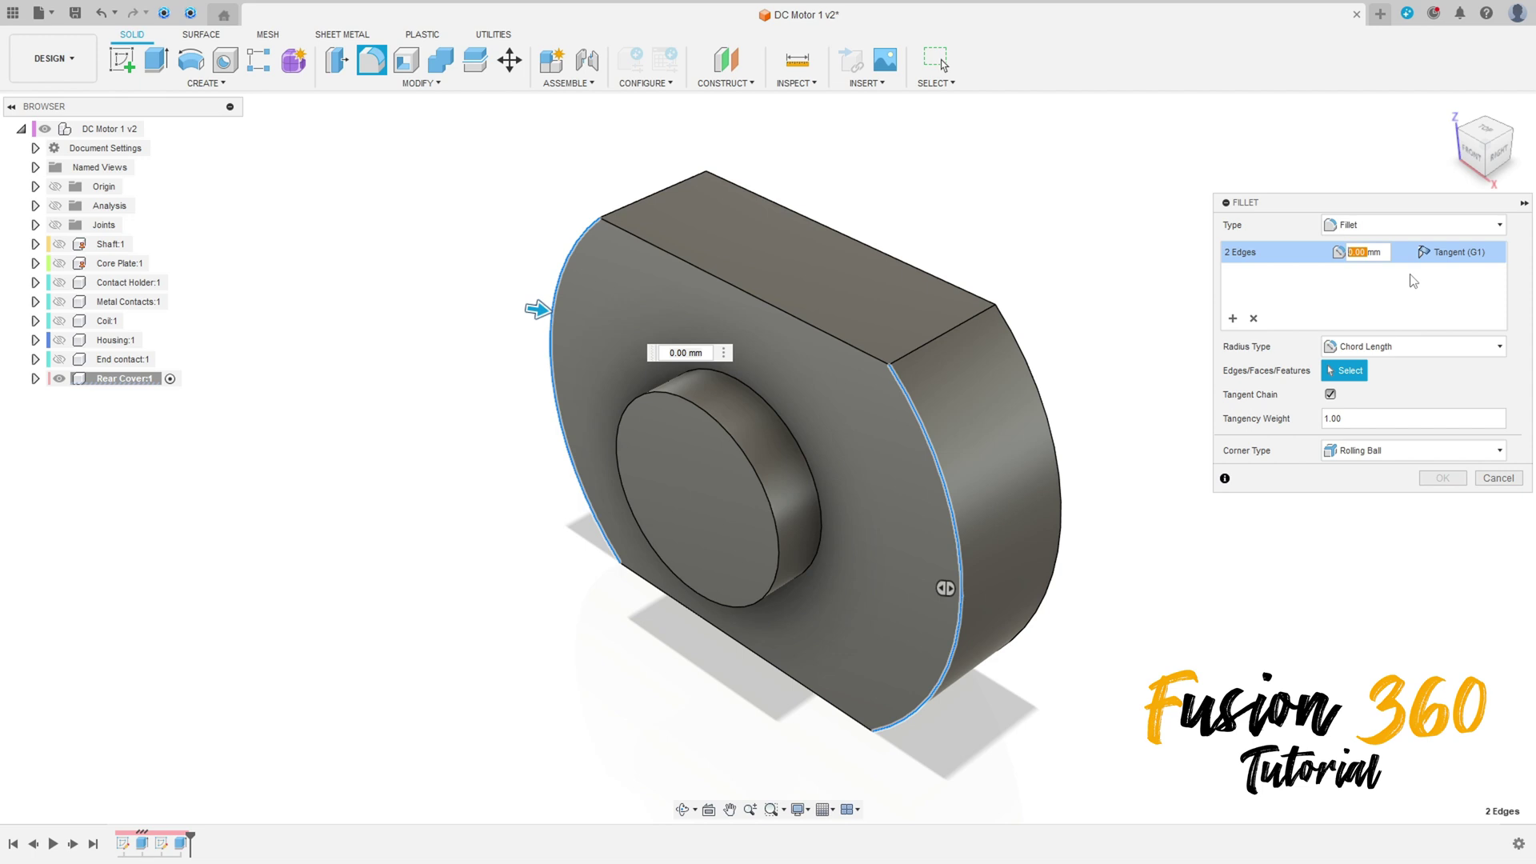
pyautogui.press('Return')
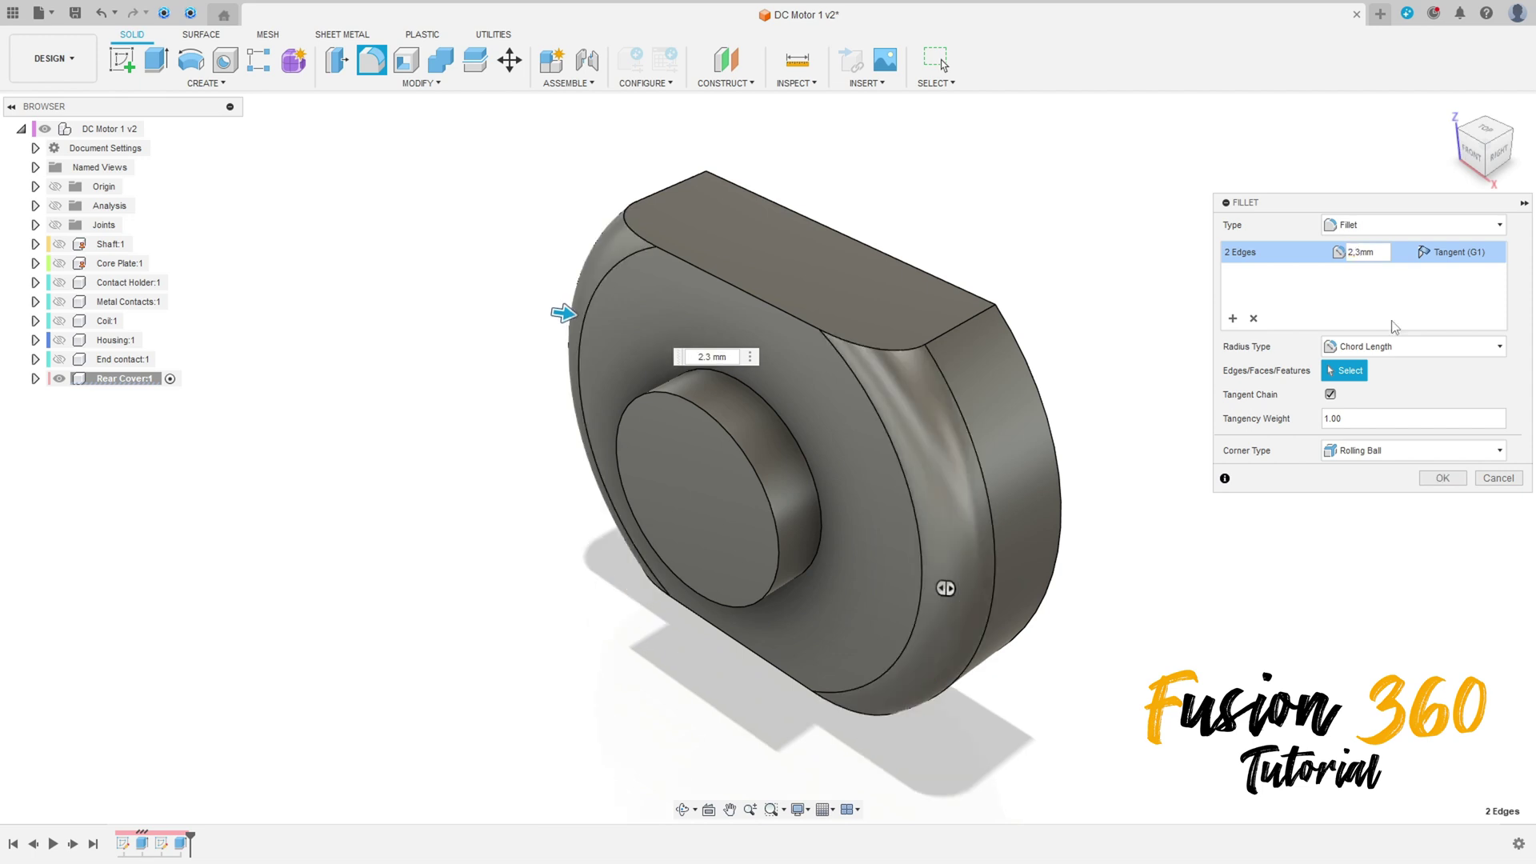
pyautogui.click(1431, 416)
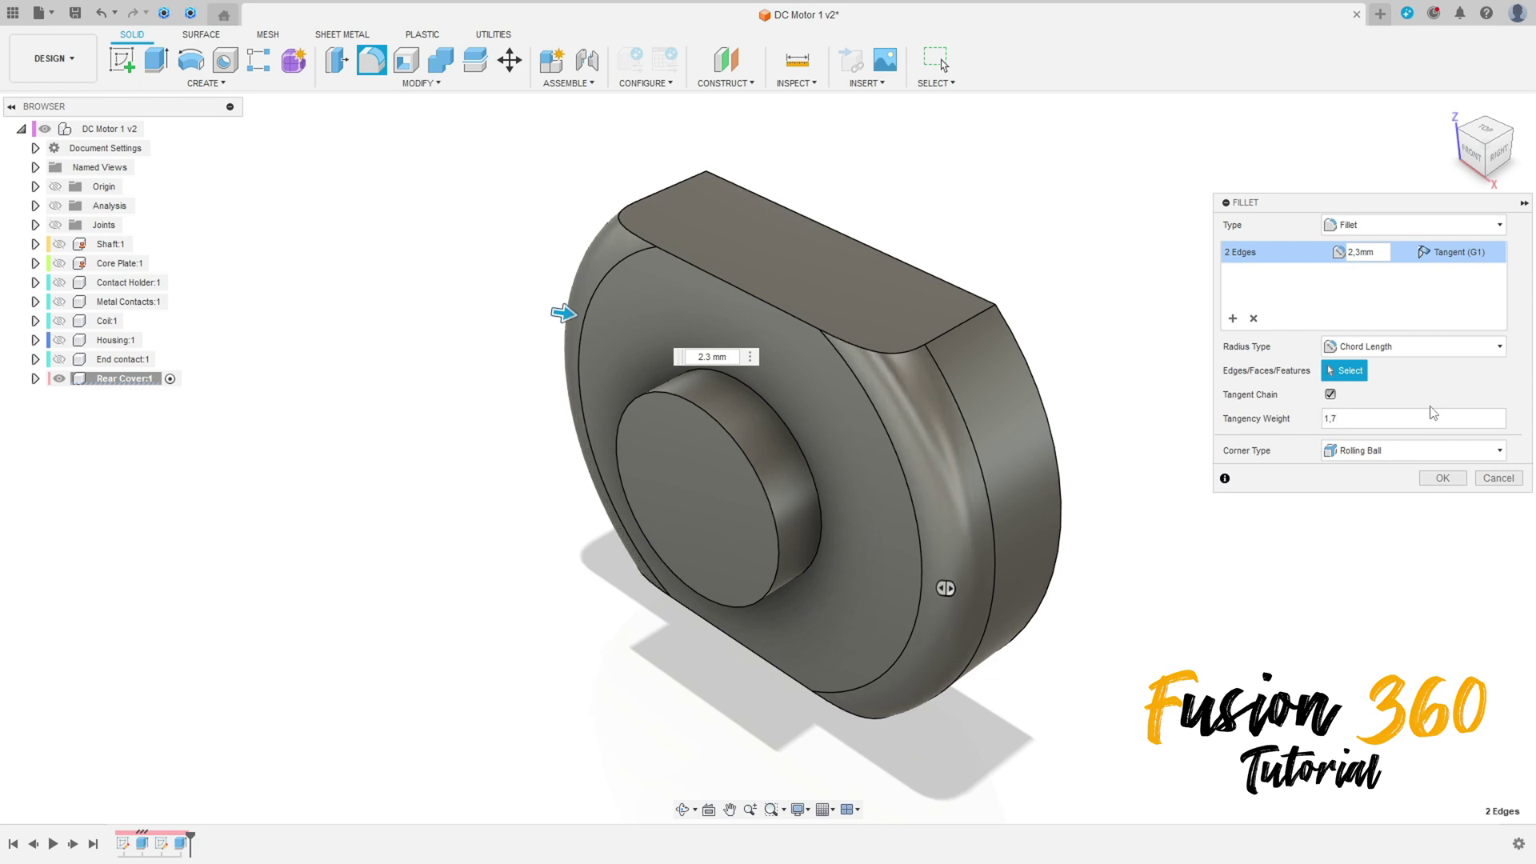
pyautogui.click(1442, 478)
# Fillet the tangent edge chains around both flat sides of the cover with a constant radius of 1.25 mm.
pyautogui.keyDown('shift'); pyautogui.moveTo(915, 443); pyautogui.dragTo(1133, 334, button='middle'); pyautogui.keyUp('shift')
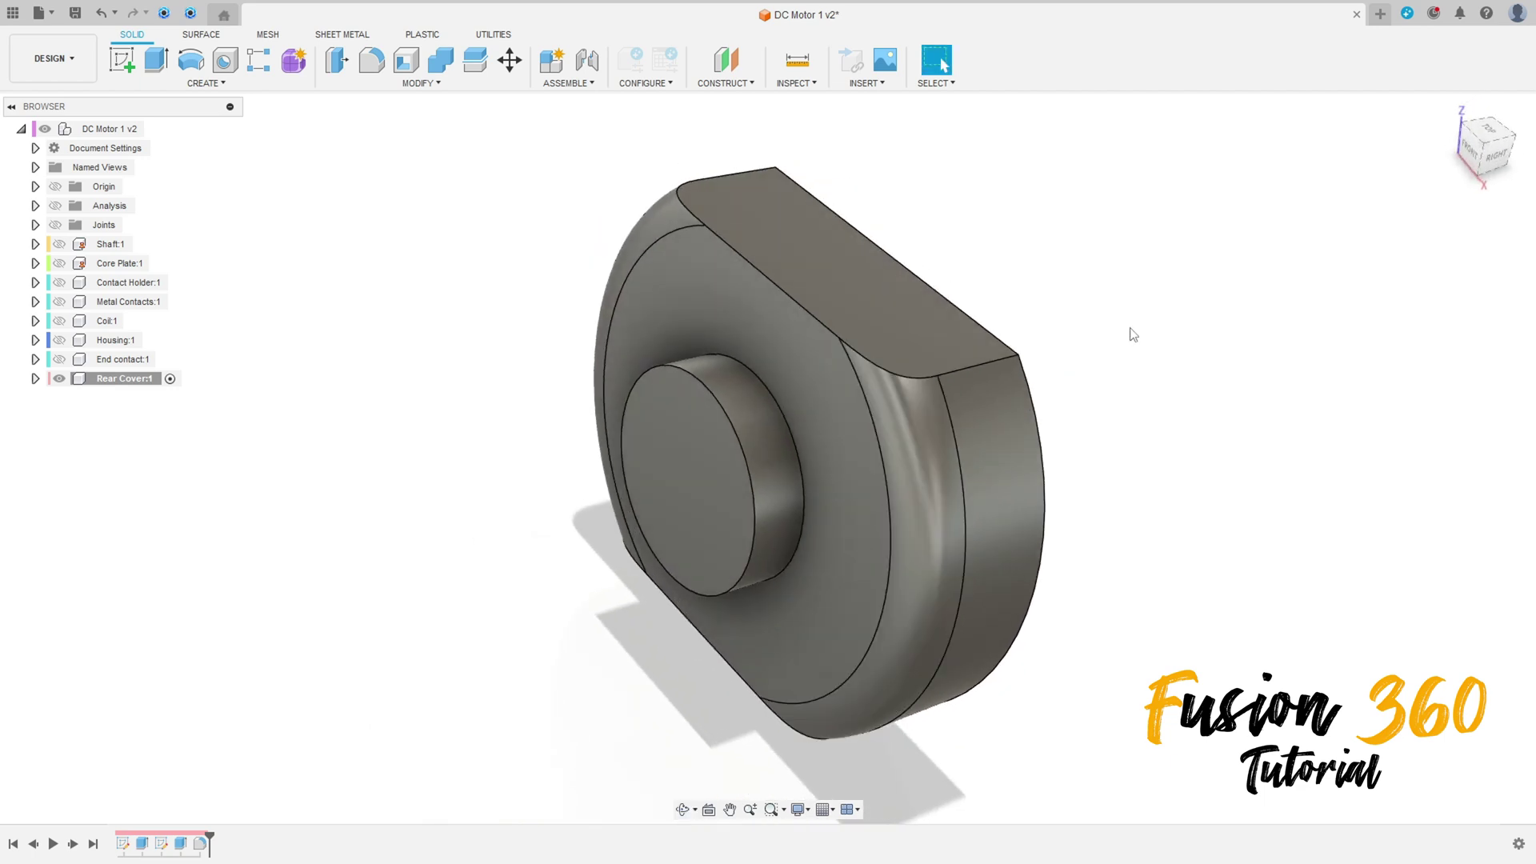
pyautogui.click(372, 60)
pyautogui.click(962, 383)
pyautogui.keyDown('shift'); pyautogui.moveTo(923, 430); pyautogui.dragTo(853, 459, button='middle'); pyautogui.keyUp('shift')
pyautogui.click(852, 458)
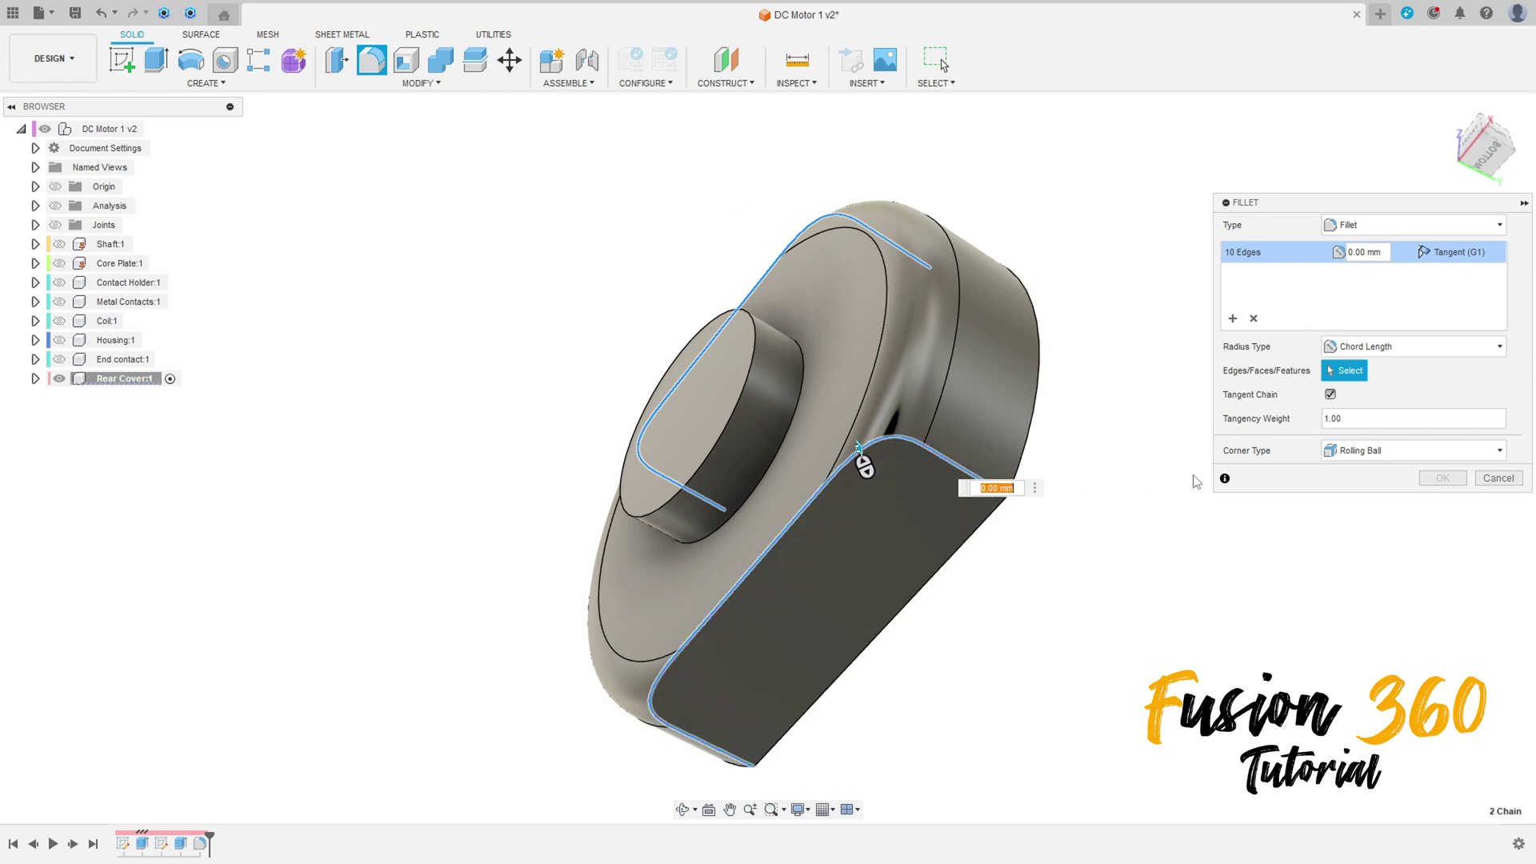
pyautogui.press('Return')
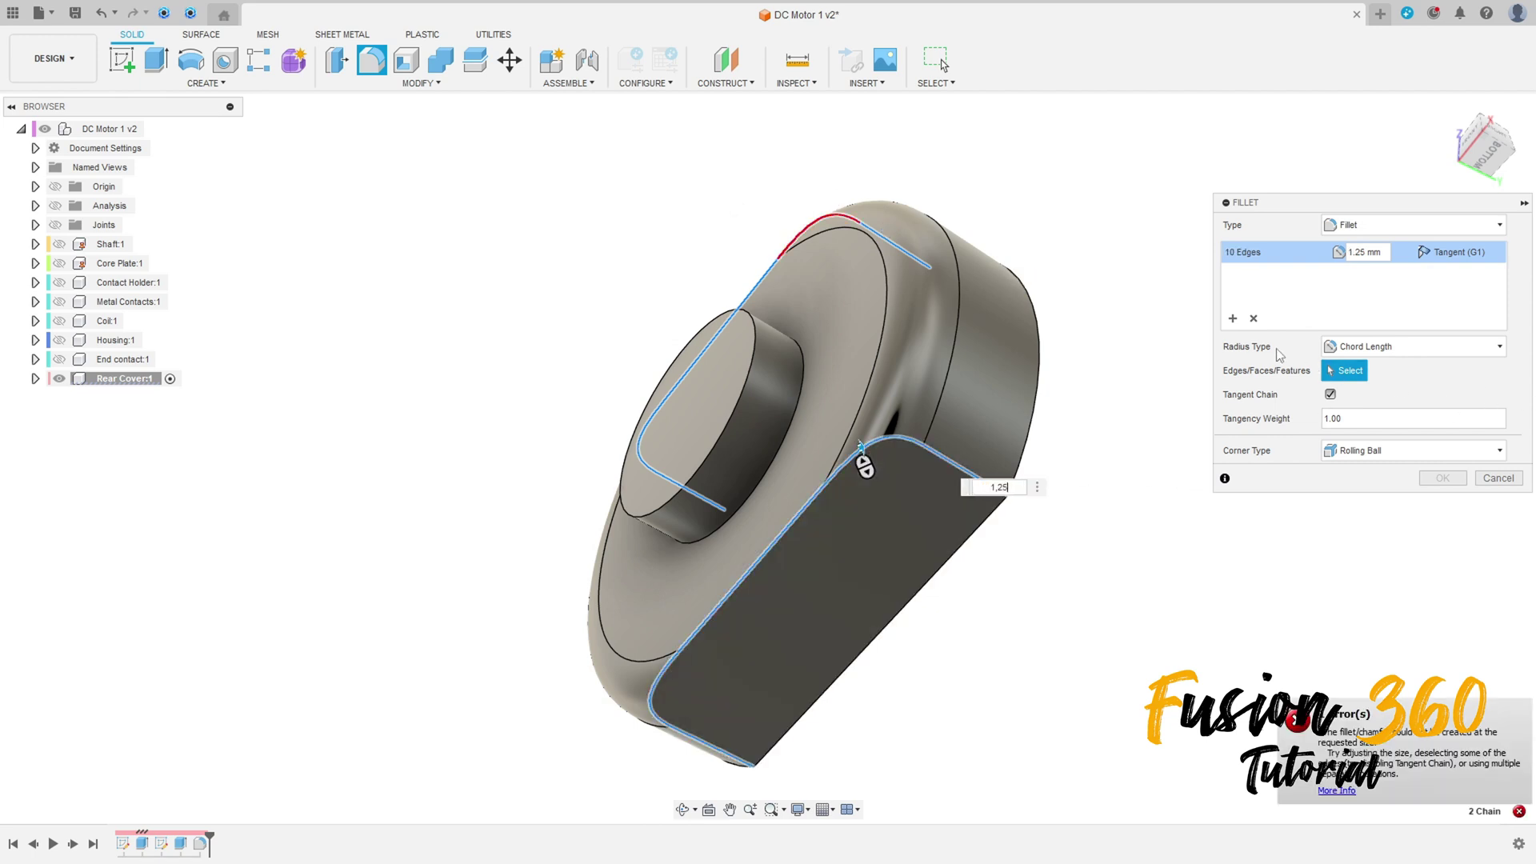
pyautogui.click(1376, 346)
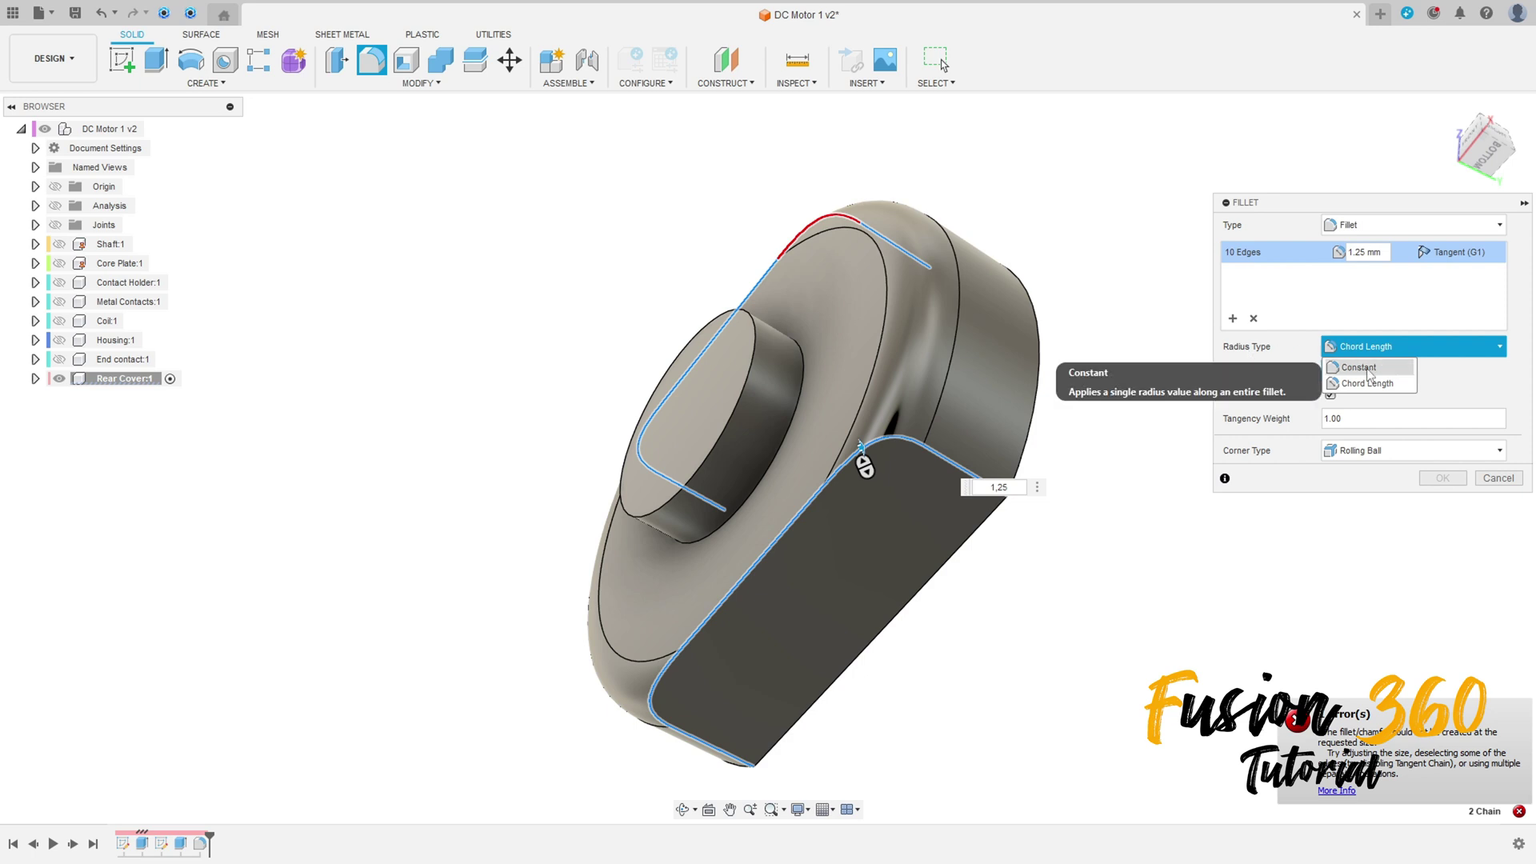
pyautogui.click(1368, 370)
pyautogui.keyDown('shift'); pyautogui.moveTo(863, 446); pyautogui.dragTo(810, 749, button='middle'); pyautogui.keyUp('shift')
pyautogui.press('Return')
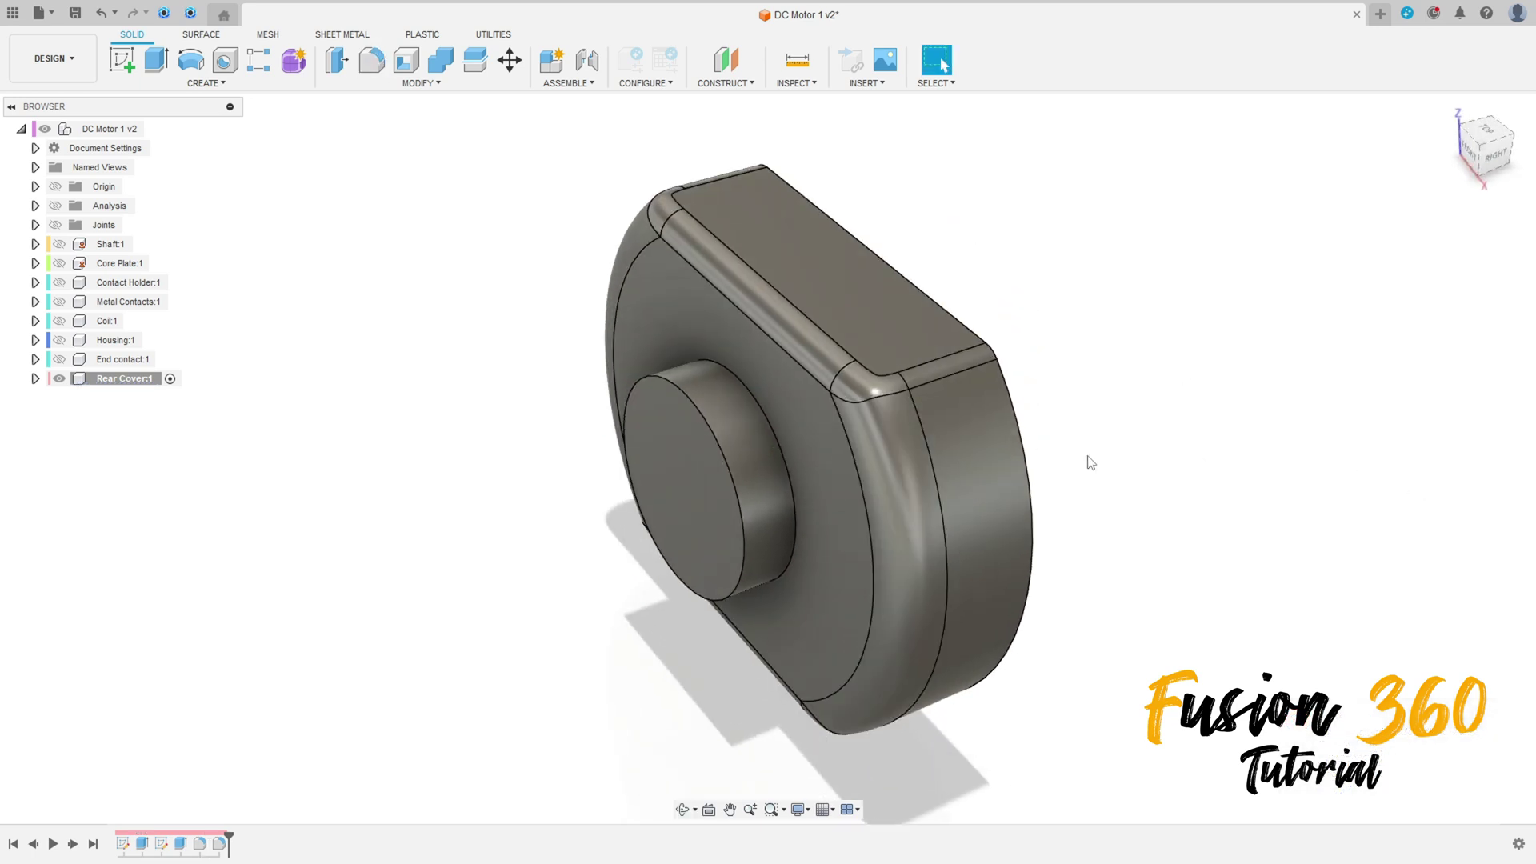
# Sketch an outline offset 0.38 mm inward from the edge of the cover's back face and finish the sketch.
pyautogui.keyDown('shift'); pyautogui.moveTo(991, 456); pyautogui.dragTo(1217, 257, button='middle'); pyautogui.keyUp('shift')
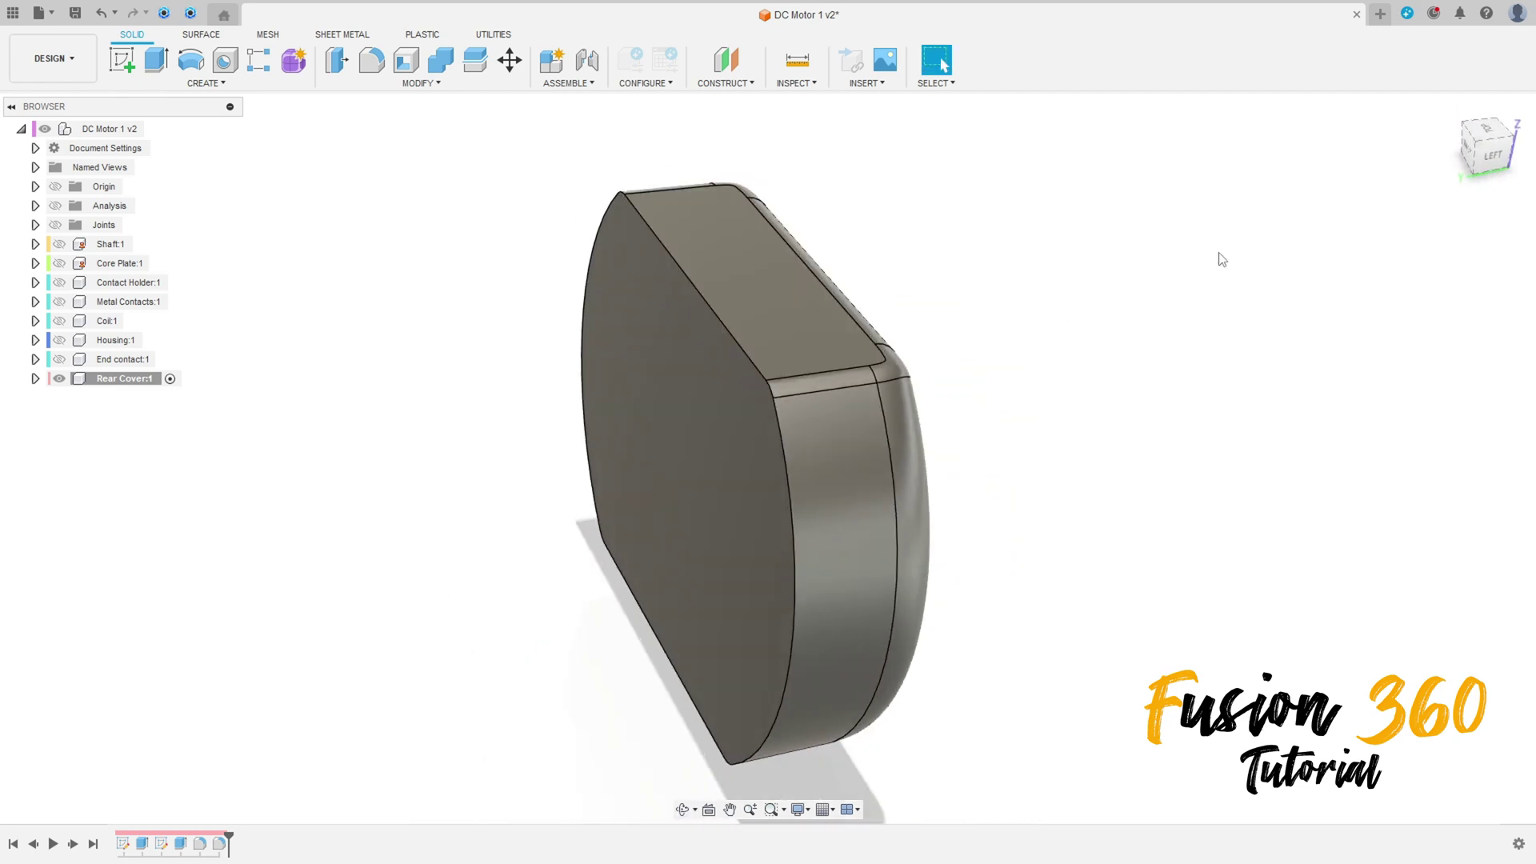
pyautogui.click(1448, 108)
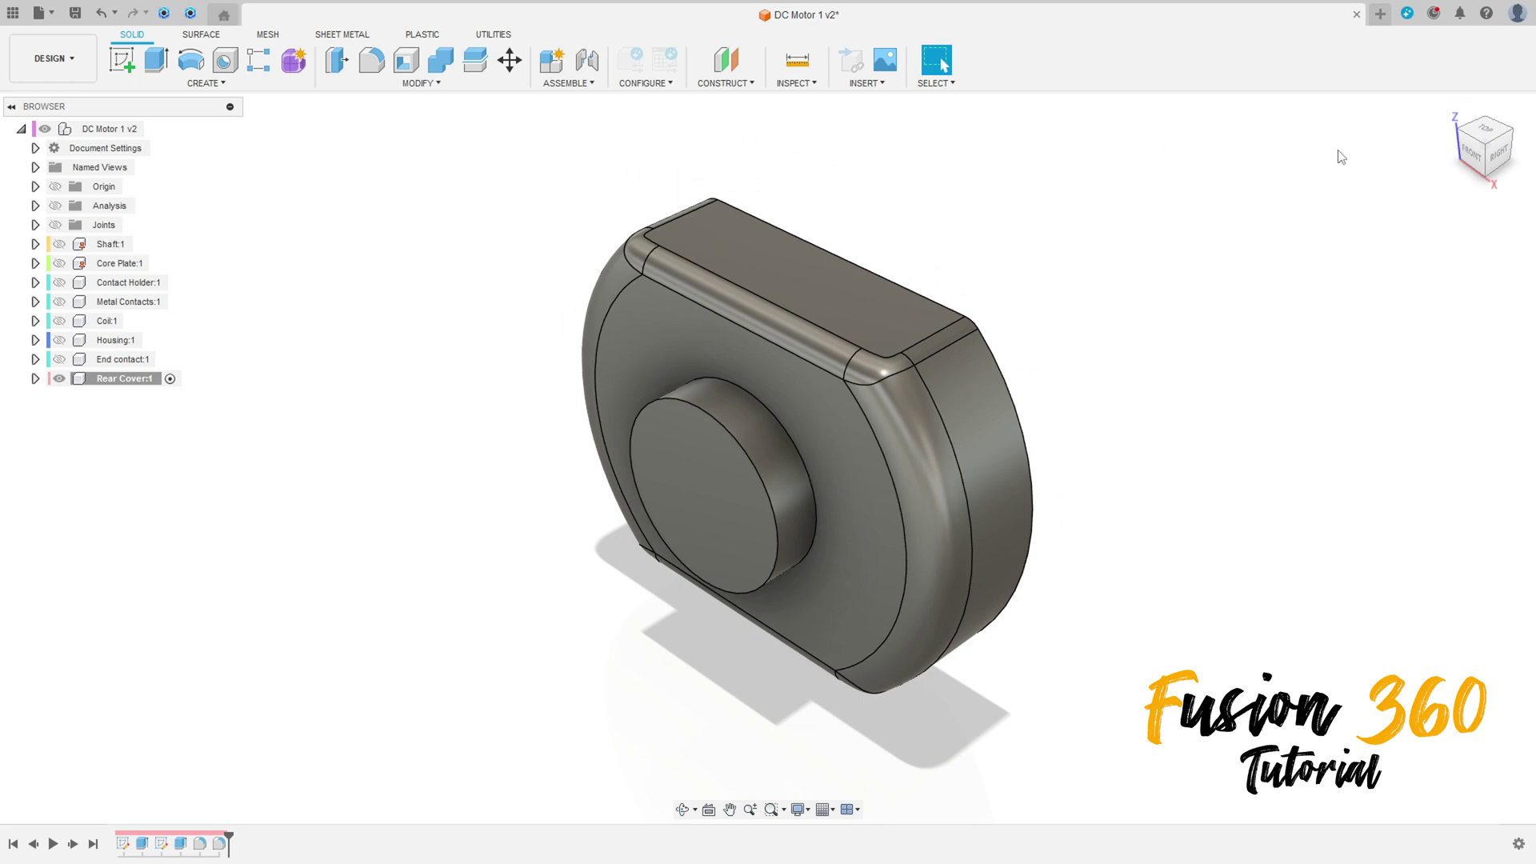
pyautogui.keyDown('shift'); pyautogui.moveTo(1201, 470); pyautogui.dragTo(946, 440, button='middle'); pyautogui.keyUp('shift')
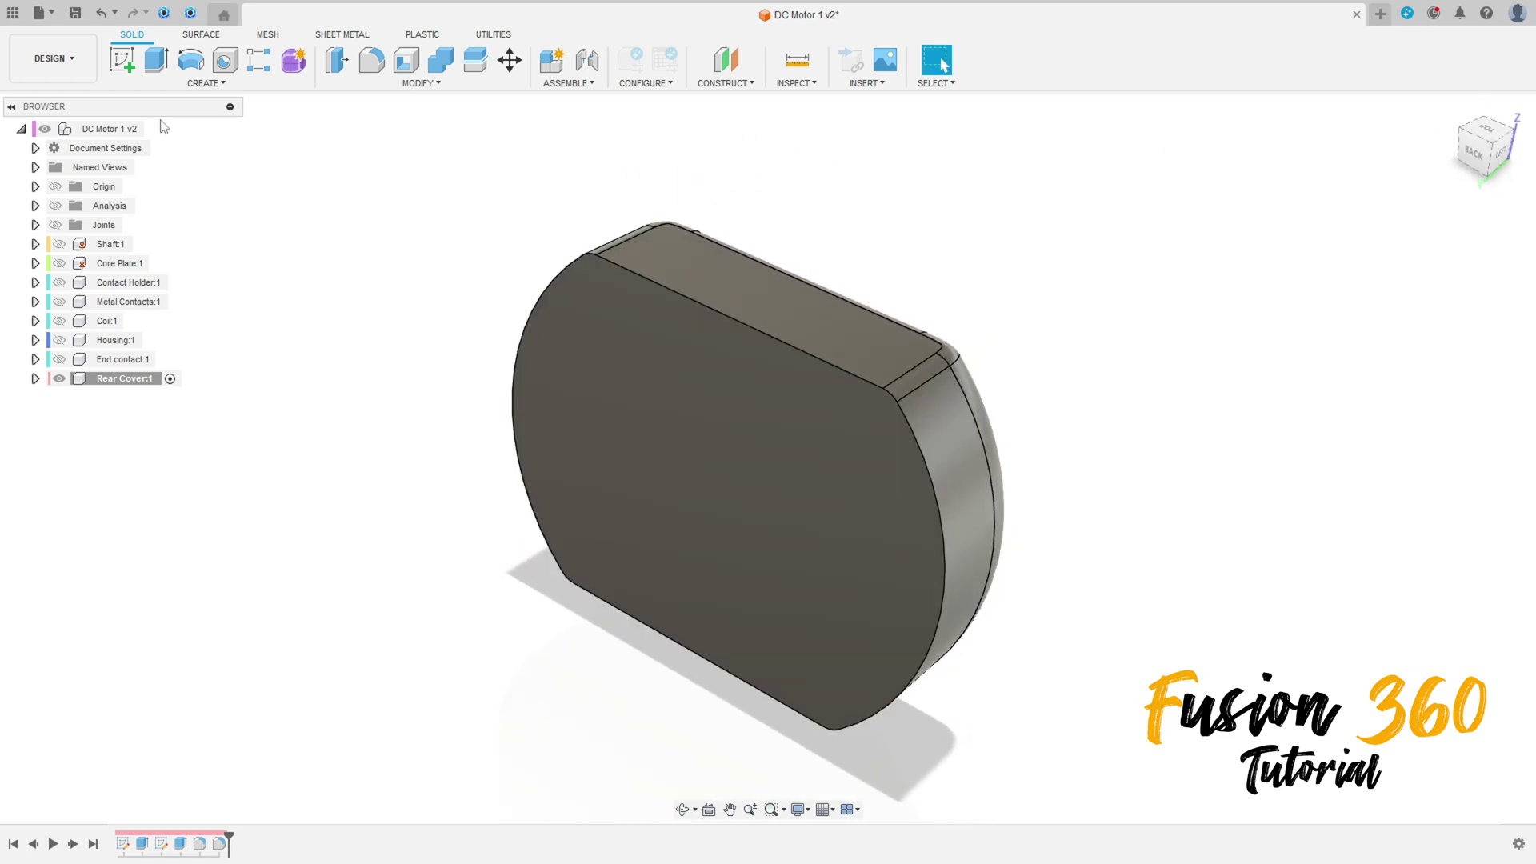
pyautogui.click(122, 59)
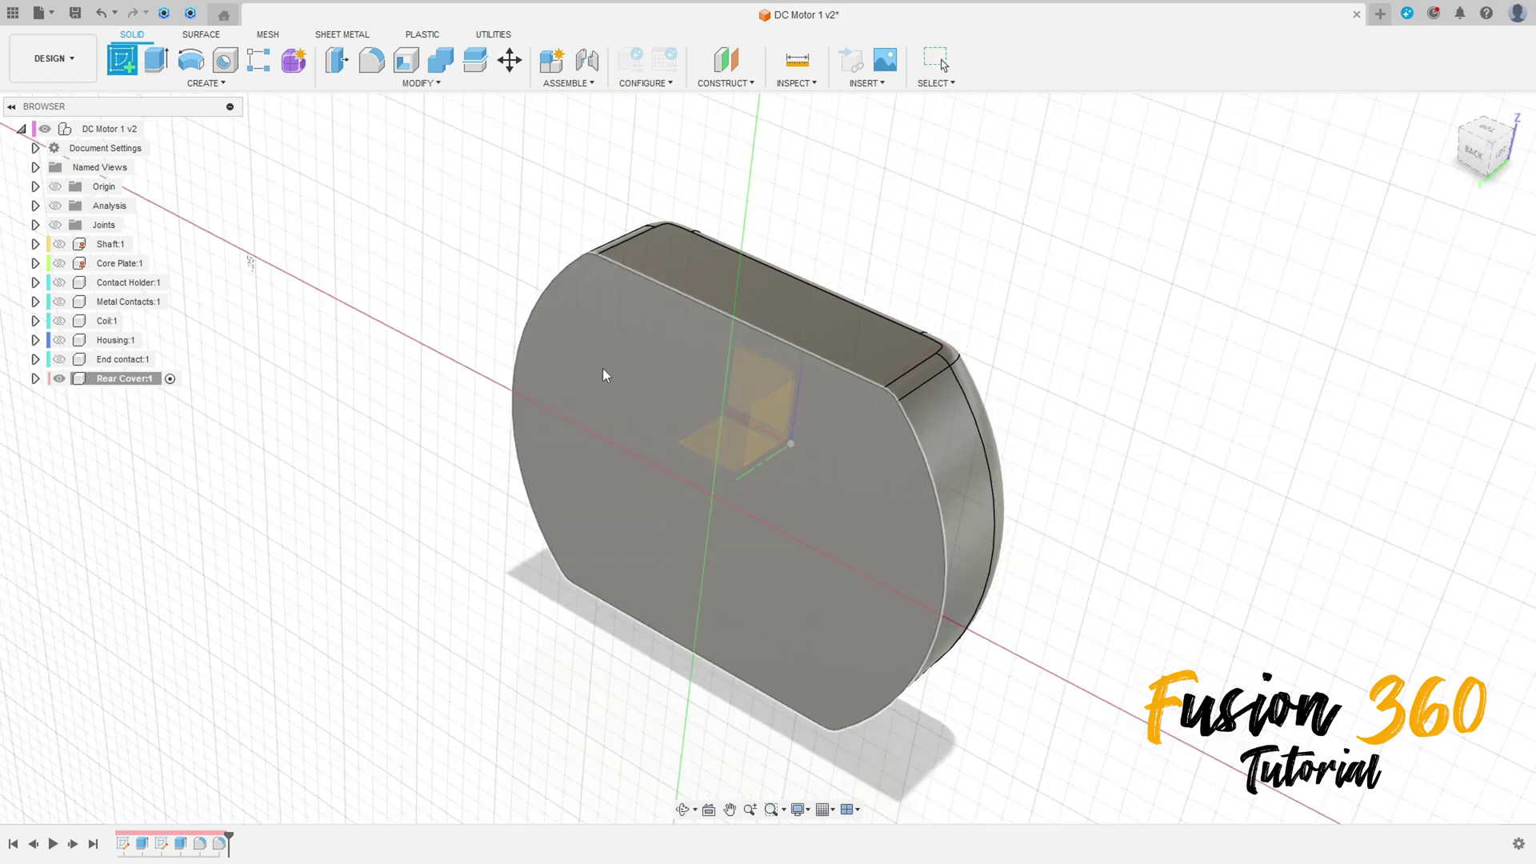
pyautogui.click(602, 372)
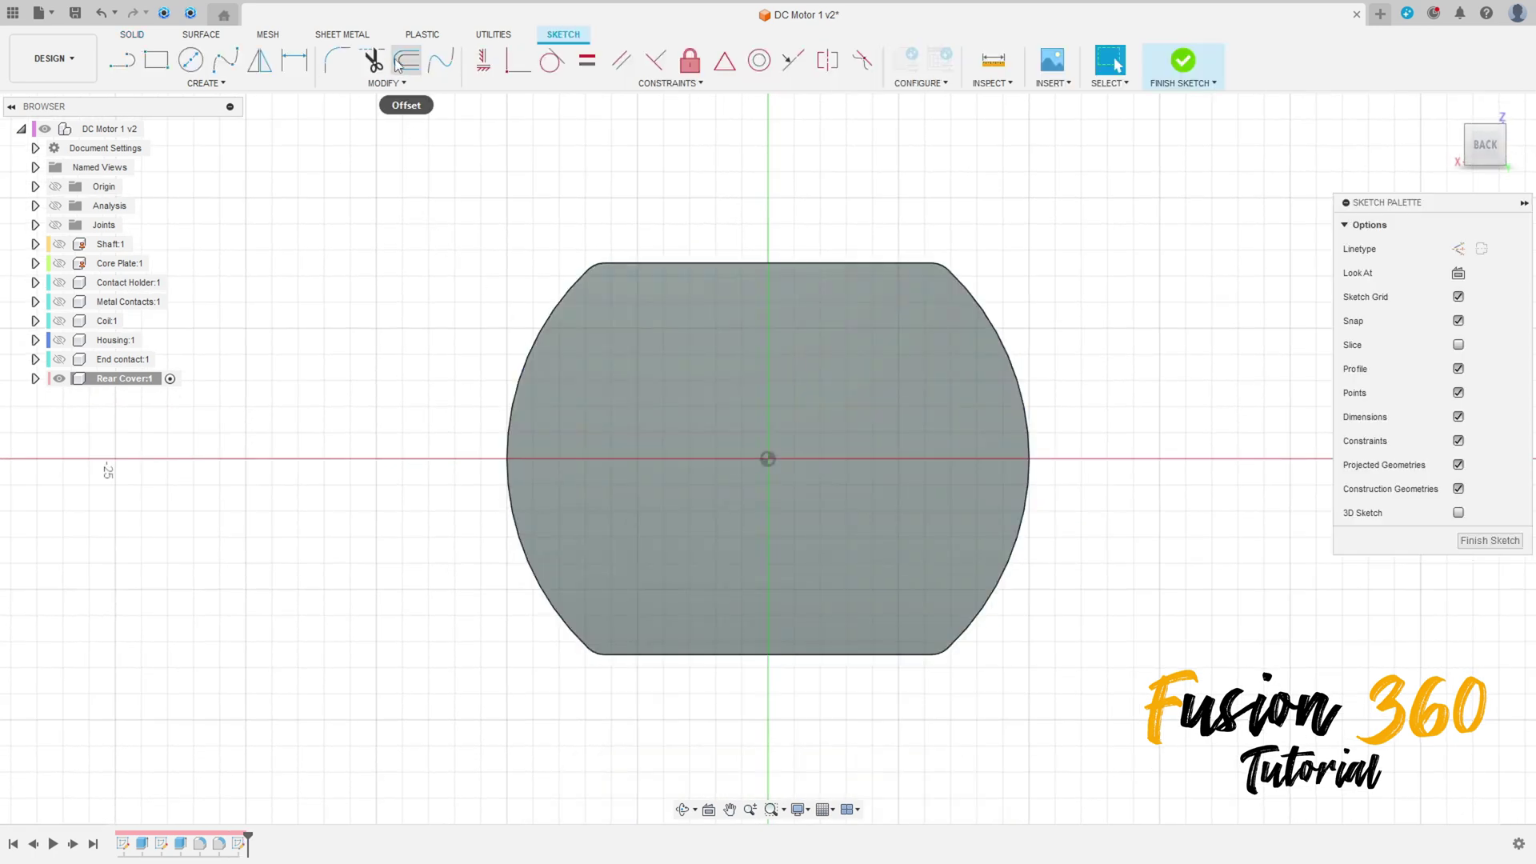
pyautogui.click(397, 64)
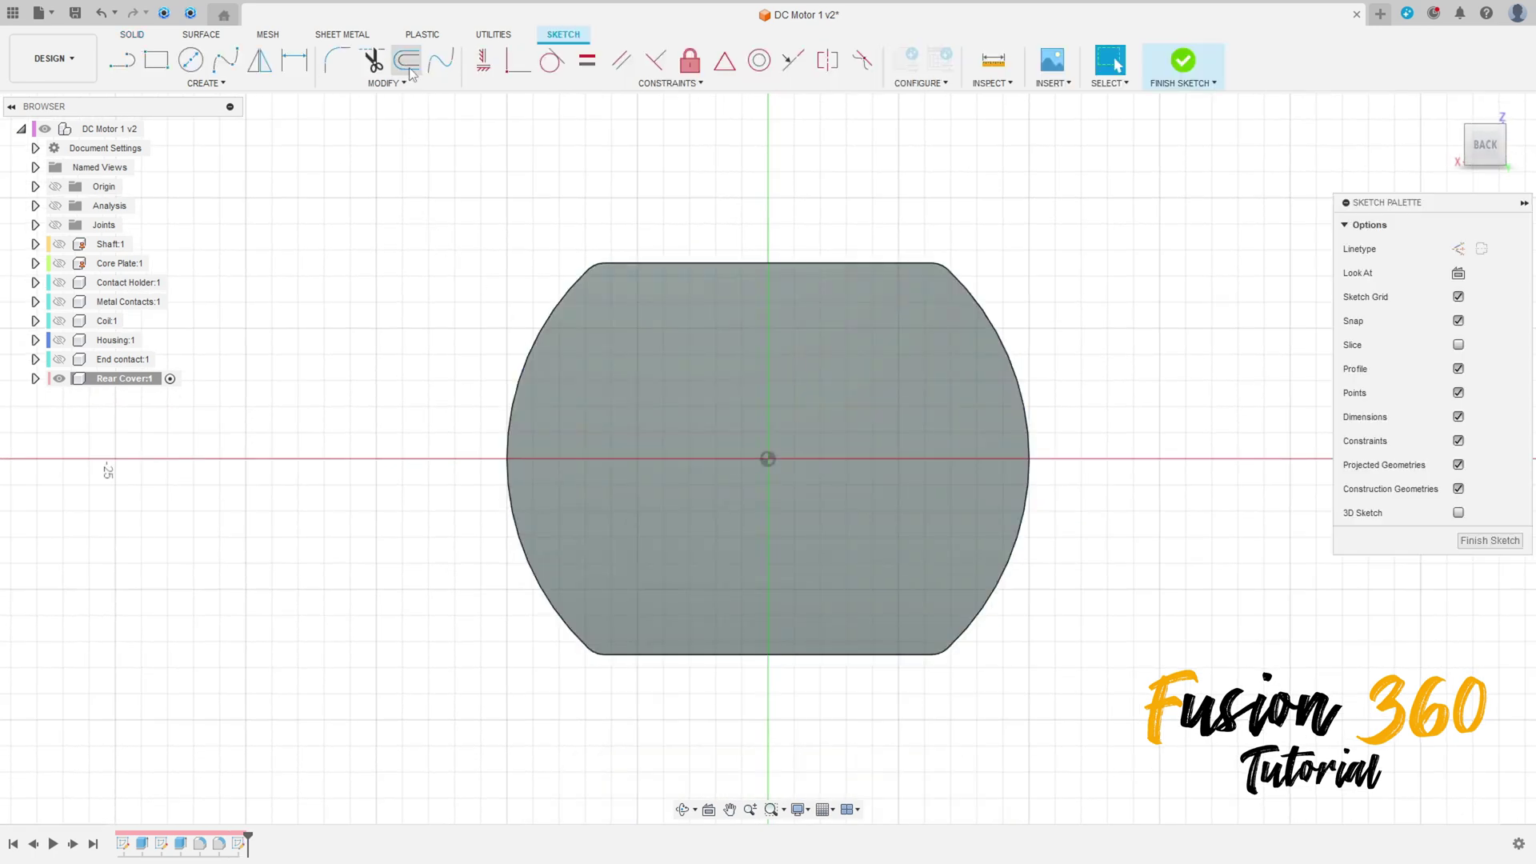
pyautogui.click(582, 280)
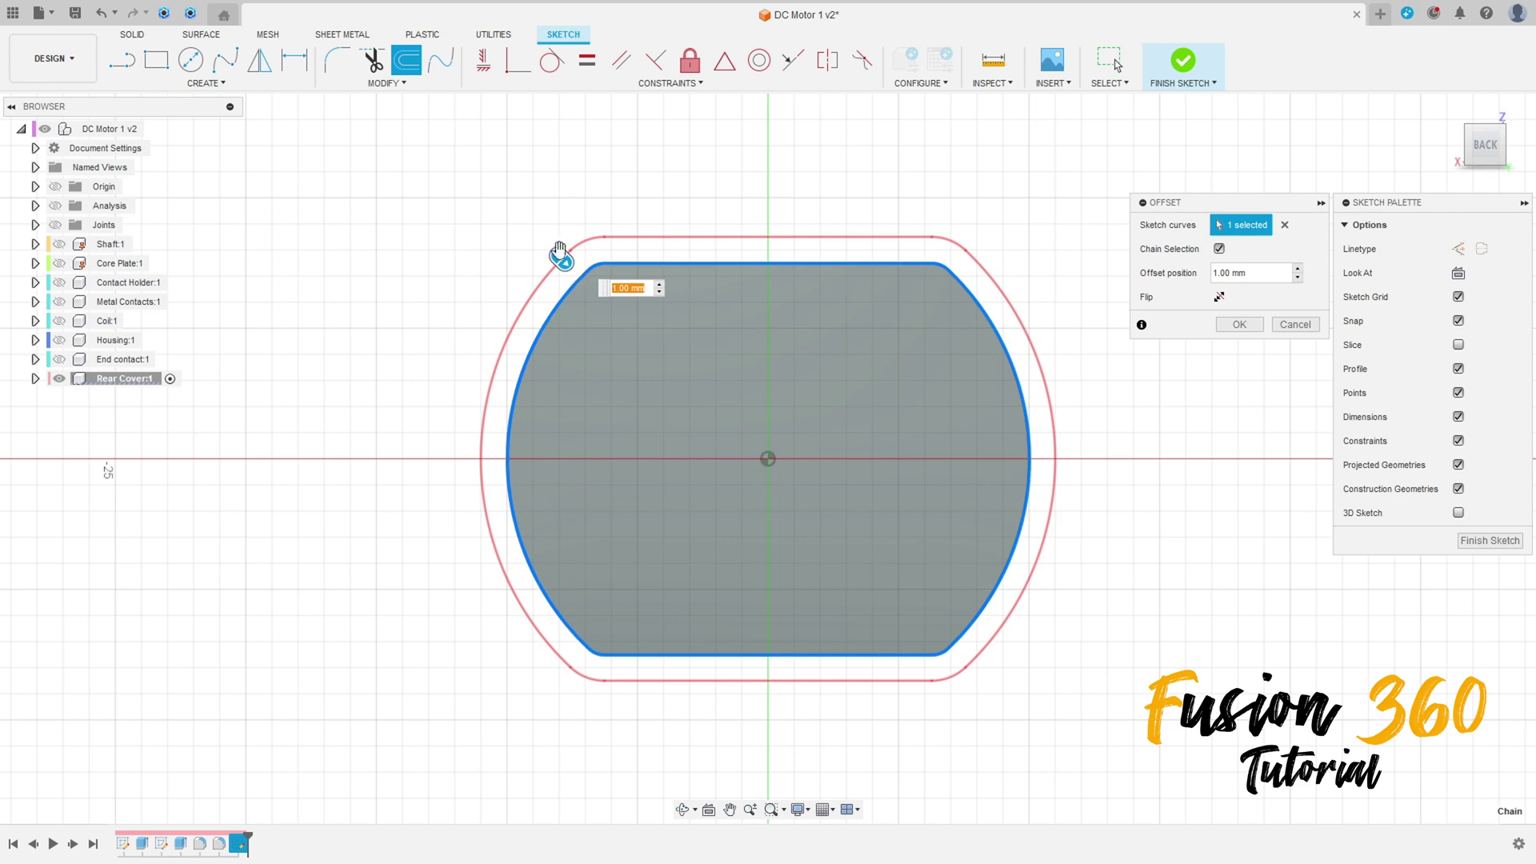
pyautogui.moveTo(559, 250); pyautogui.dragTo(610, 283)
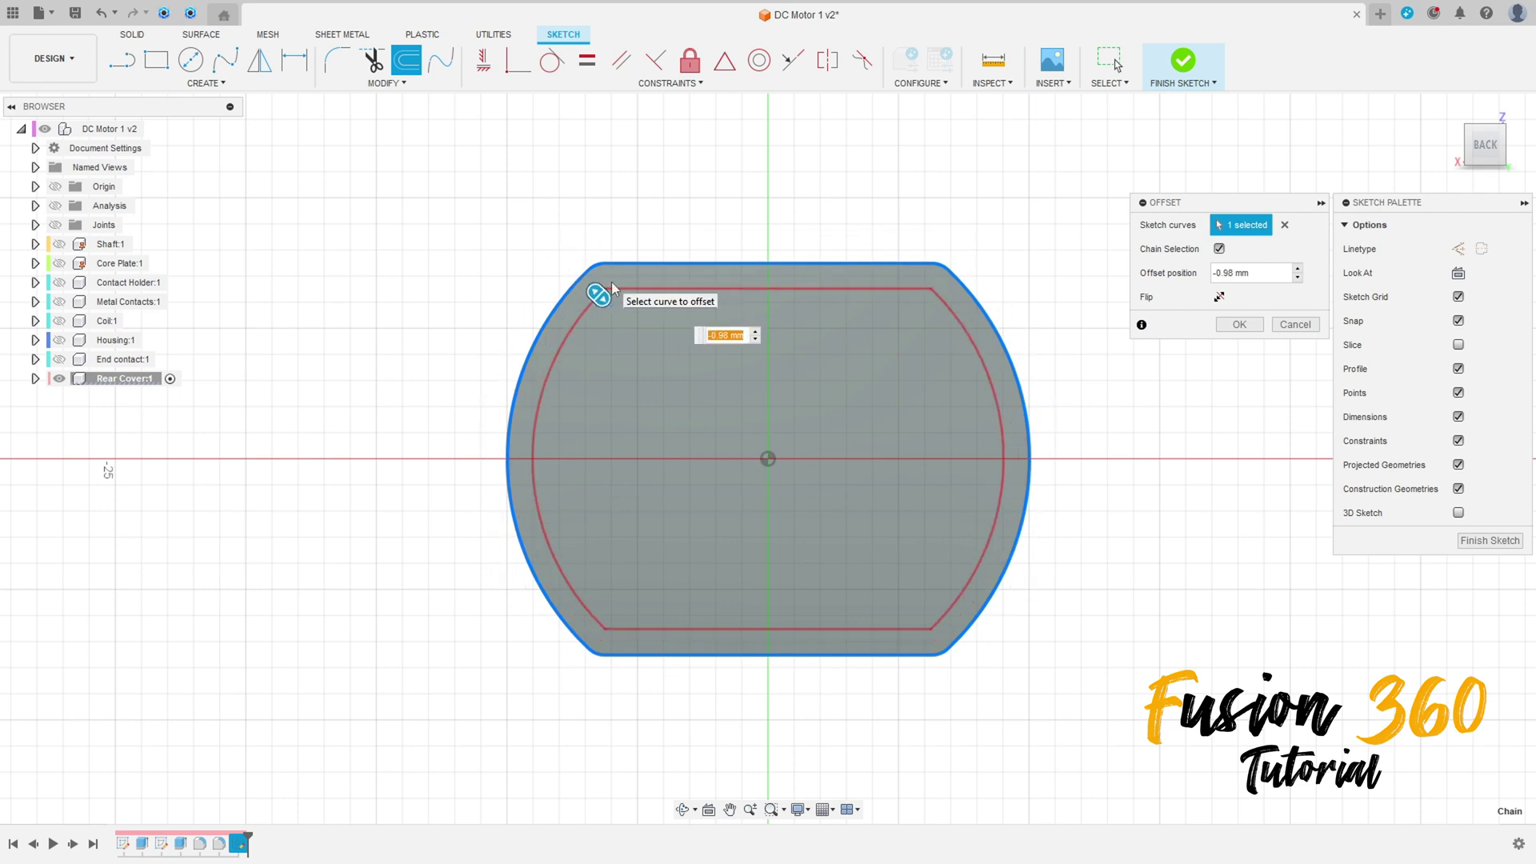
pyautogui.write('-0,38')
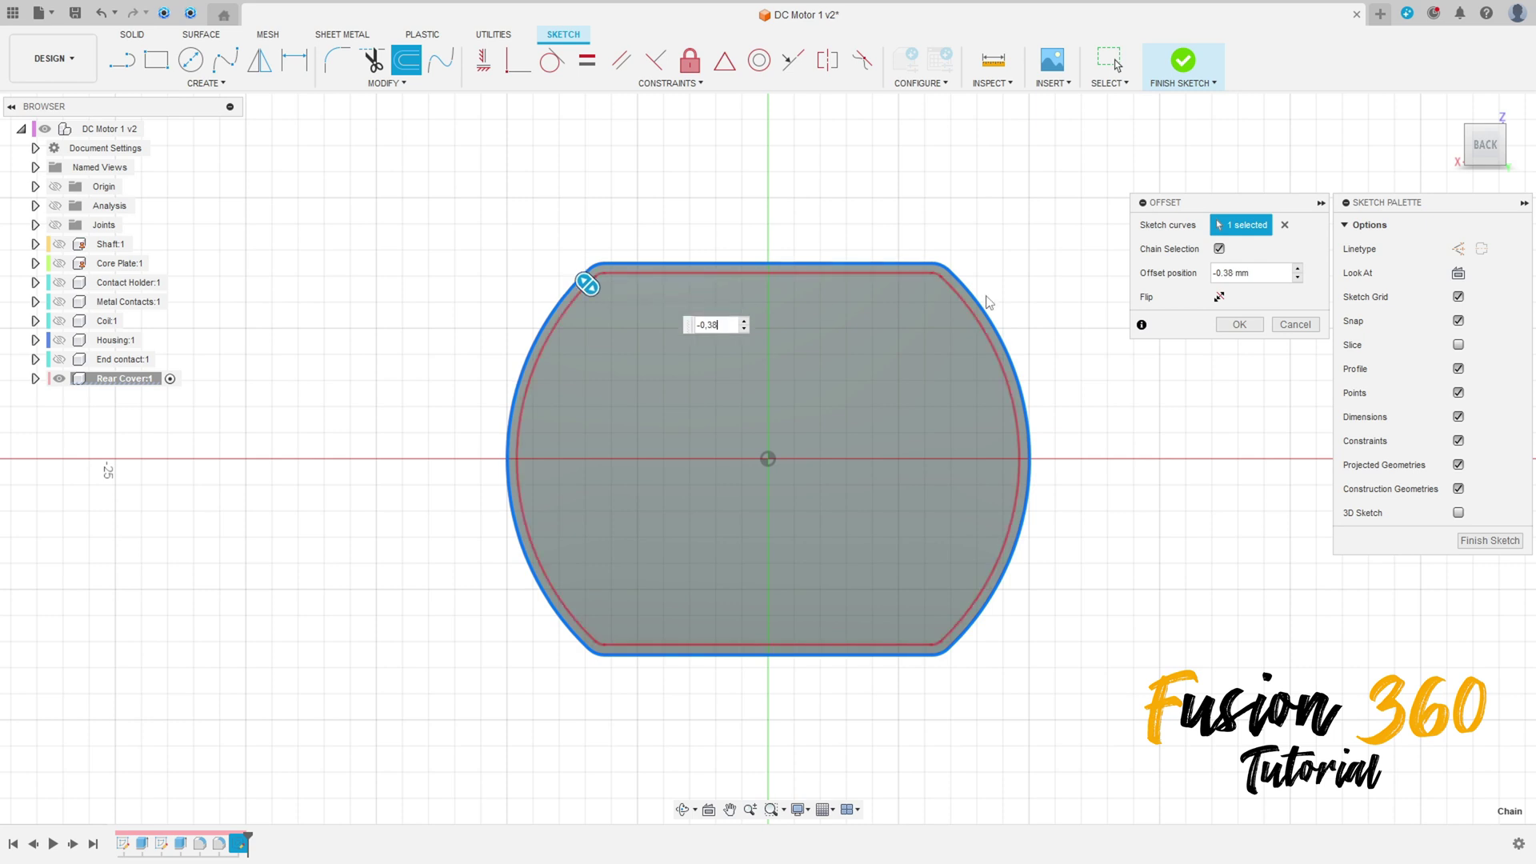
pyautogui.click(1240, 325)
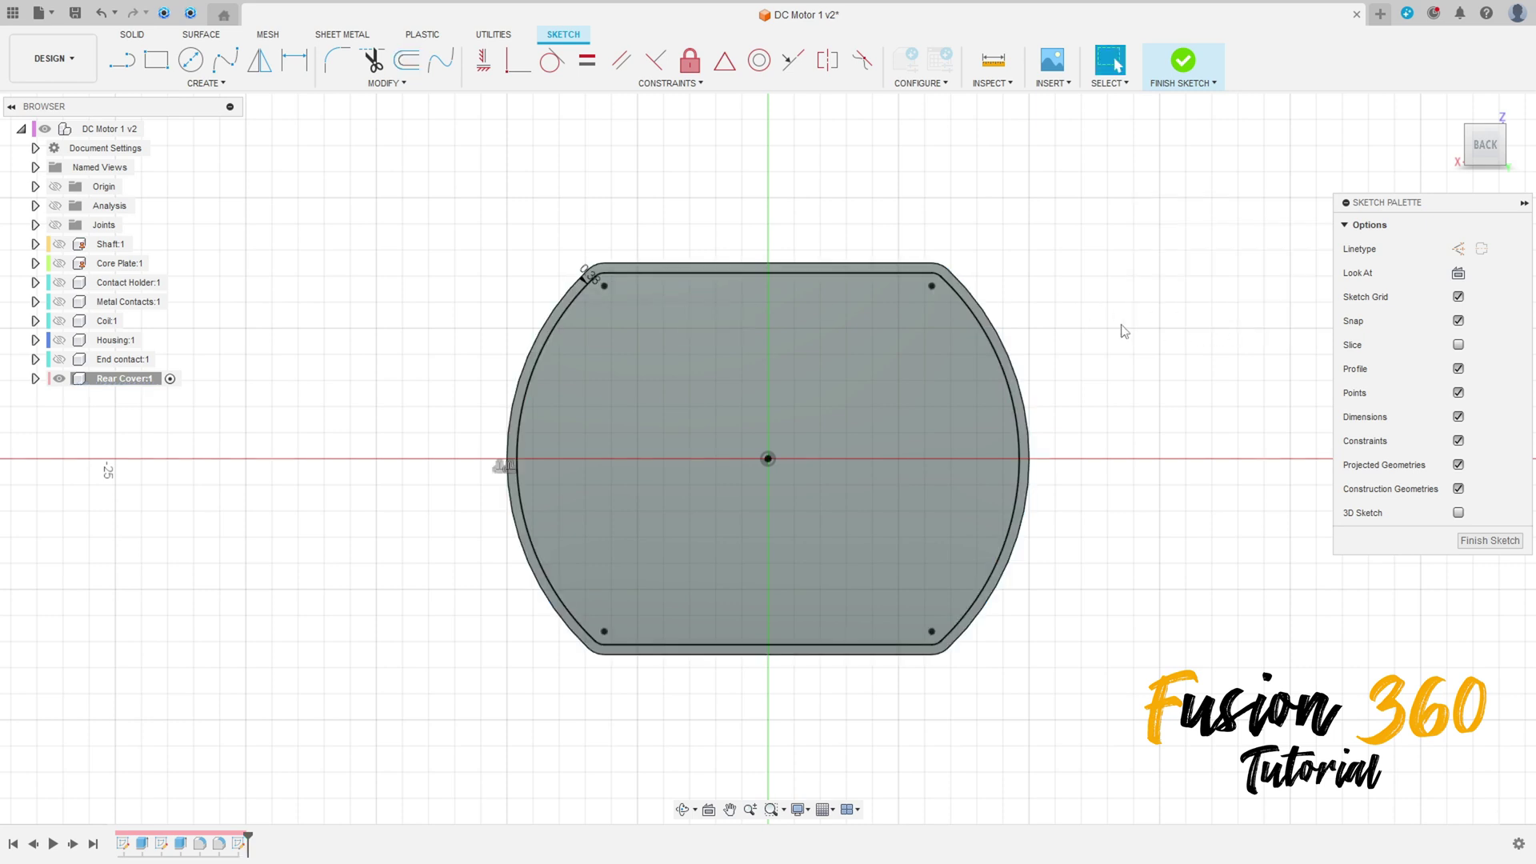
pyautogui.moveTo(1128, 296)
pyautogui.keyDown('shift'); pyautogui.mouseDown(button='middle')
pyautogui.moveTo(1059, 302)
pyautogui.moveTo(1072, 321)
pyautogui.mouseUp(button='middle'); pyautogui.keyUp('shift')
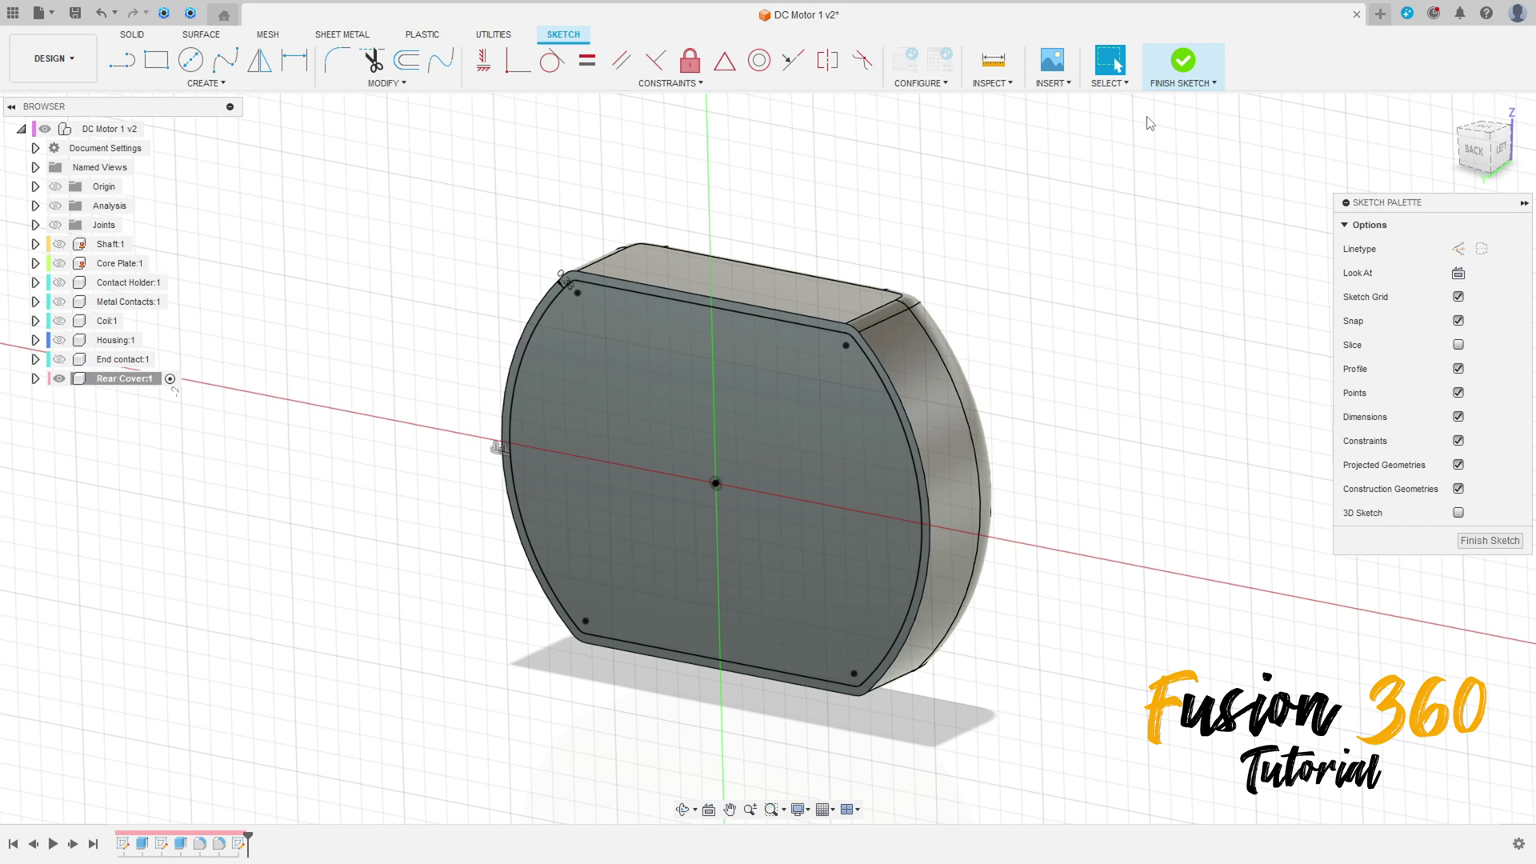
pyautogui.click(1183, 61)
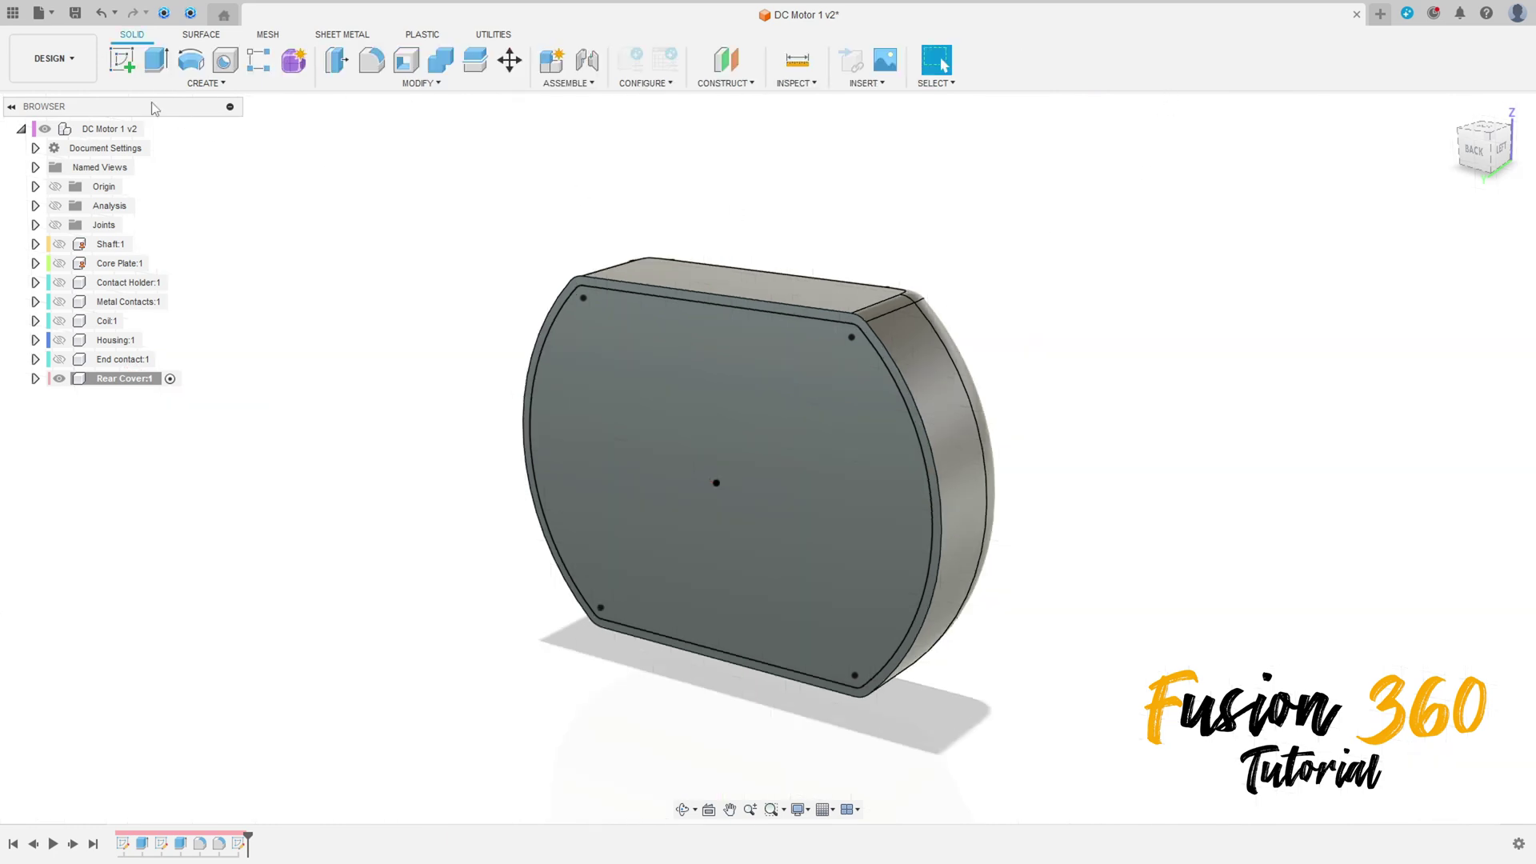
# Extrude the inner offset profile 1.5 mm outward from the back face, joined to the cover body.
pyautogui.click(156, 60)
pyautogui.click(734, 409)
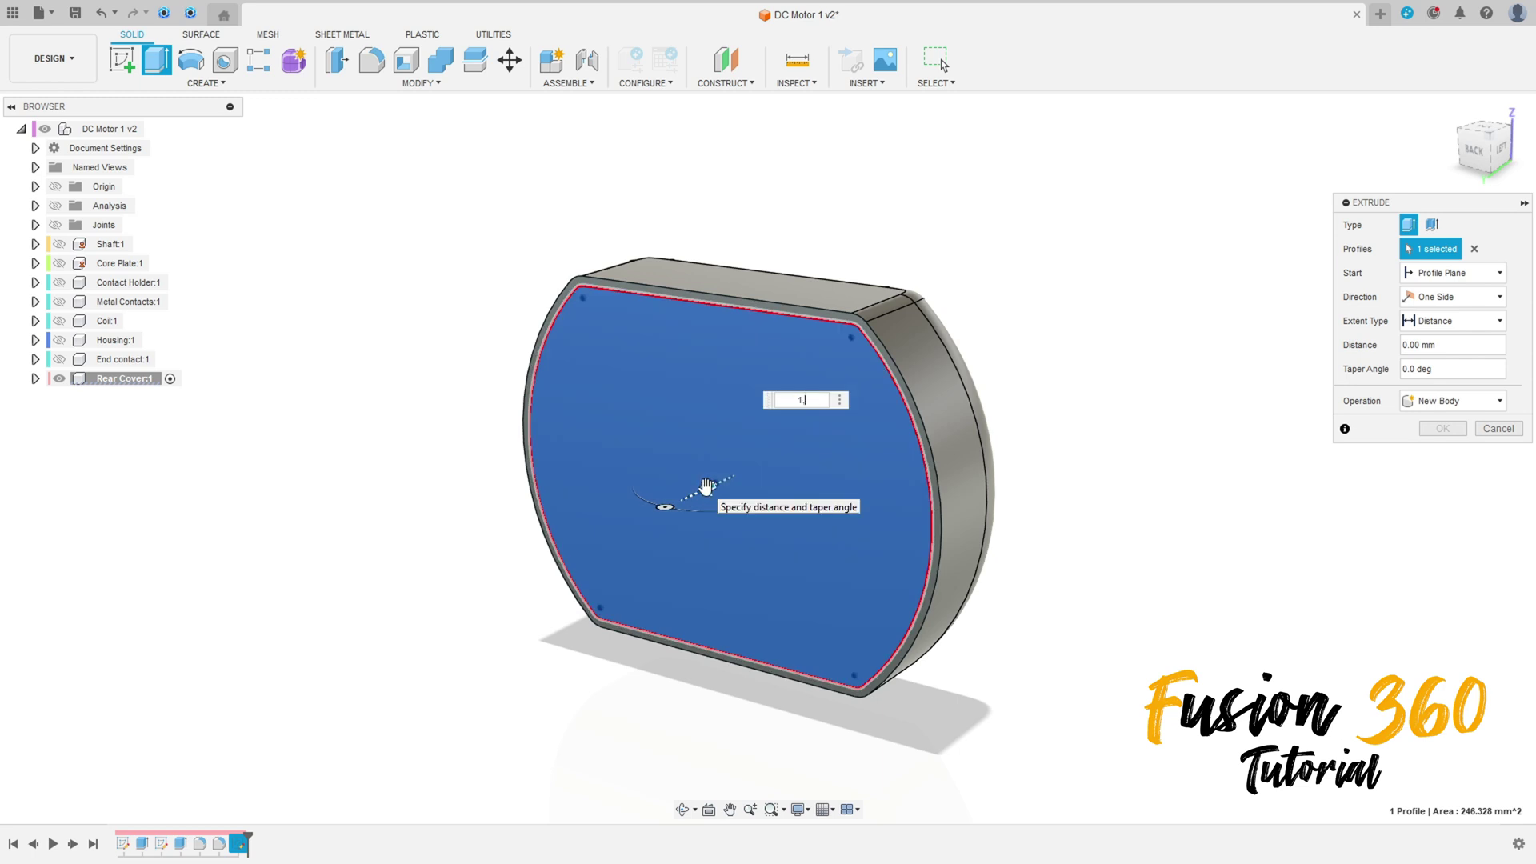
pyautogui.write('1,5')
pyautogui.press('Return')
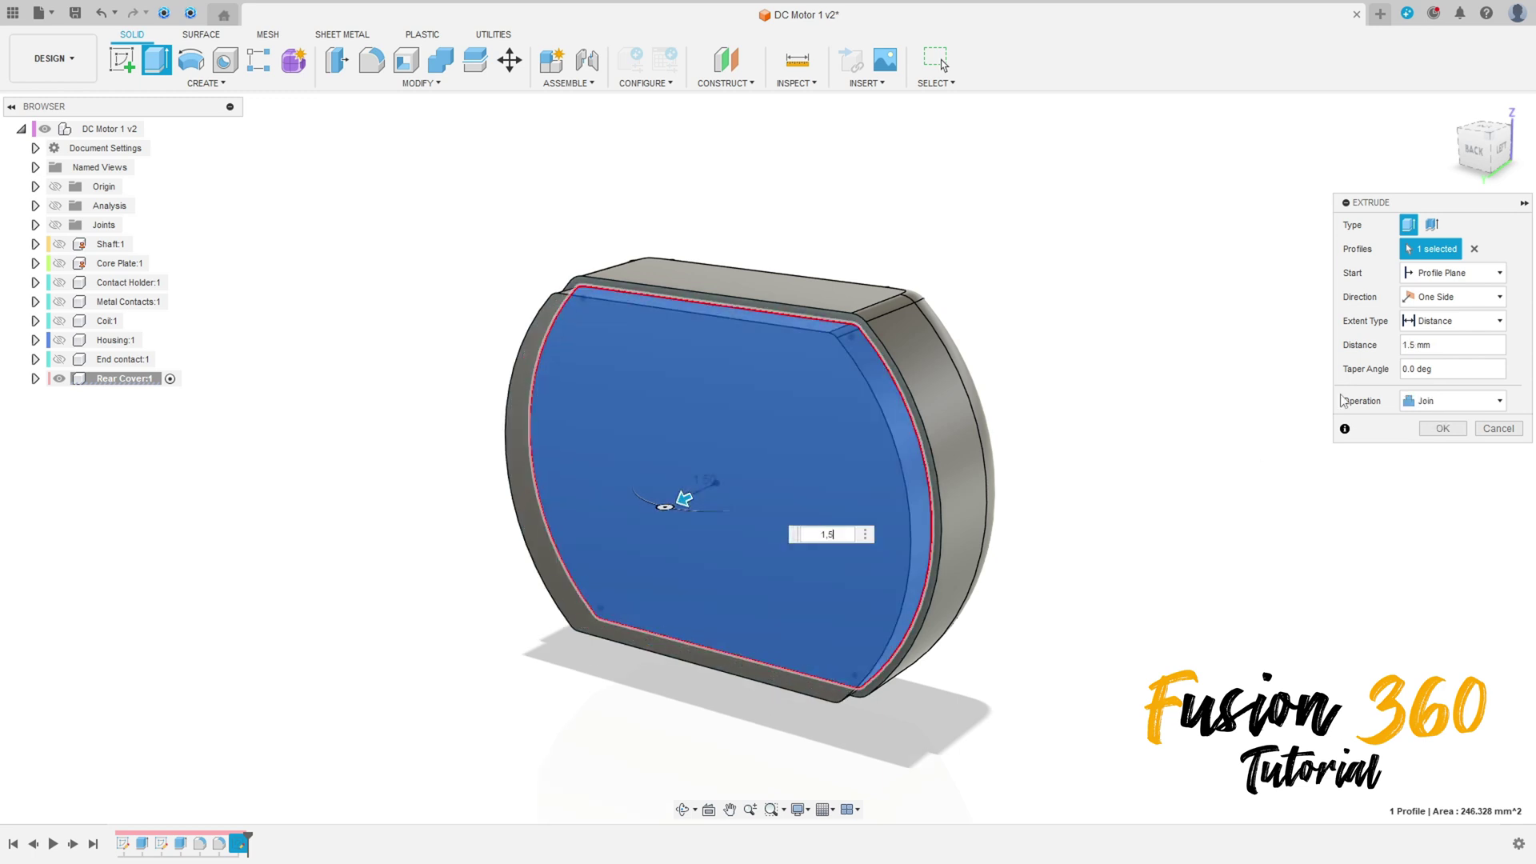
pyautogui.click(1440, 430)
# Sketch an outline offset 0.25 mm inward from the edge of the raised back face and finish the sketch.
pyautogui.keyDown('shift'); pyautogui.moveTo(1128, 436); pyautogui.dragTo(722, 467, button='middle'); pyautogui.keyUp('shift')
pyautogui.click(1449, 111)
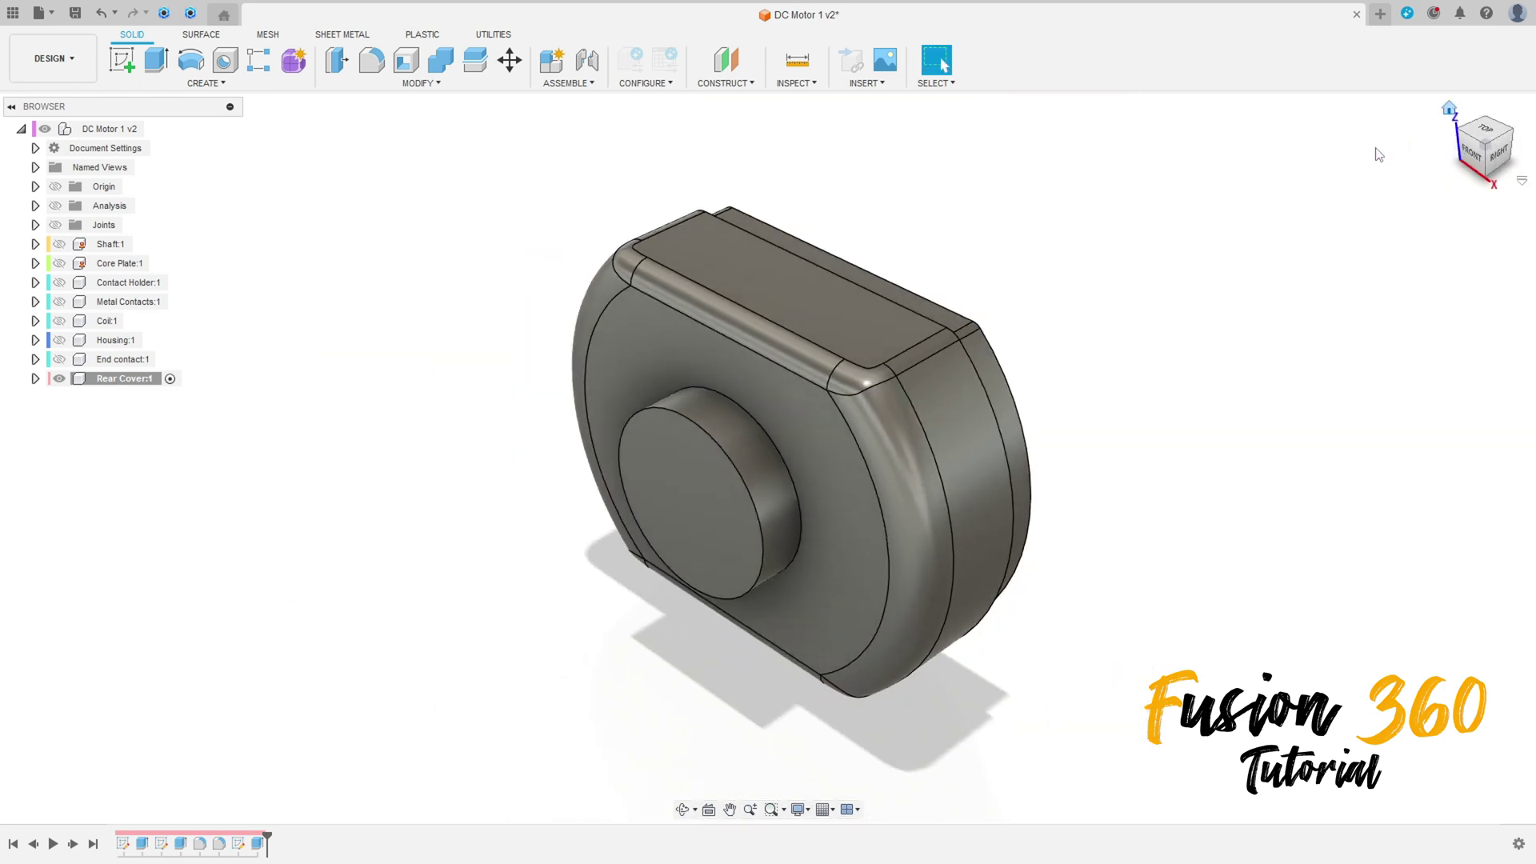
pyautogui.keyDown('shift'); pyautogui.moveTo(1142, 327); pyautogui.dragTo(1296, 336, button='middle'); pyautogui.keyUp('shift')
pyautogui.click(121, 59)
pyautogui.click(644, 382)
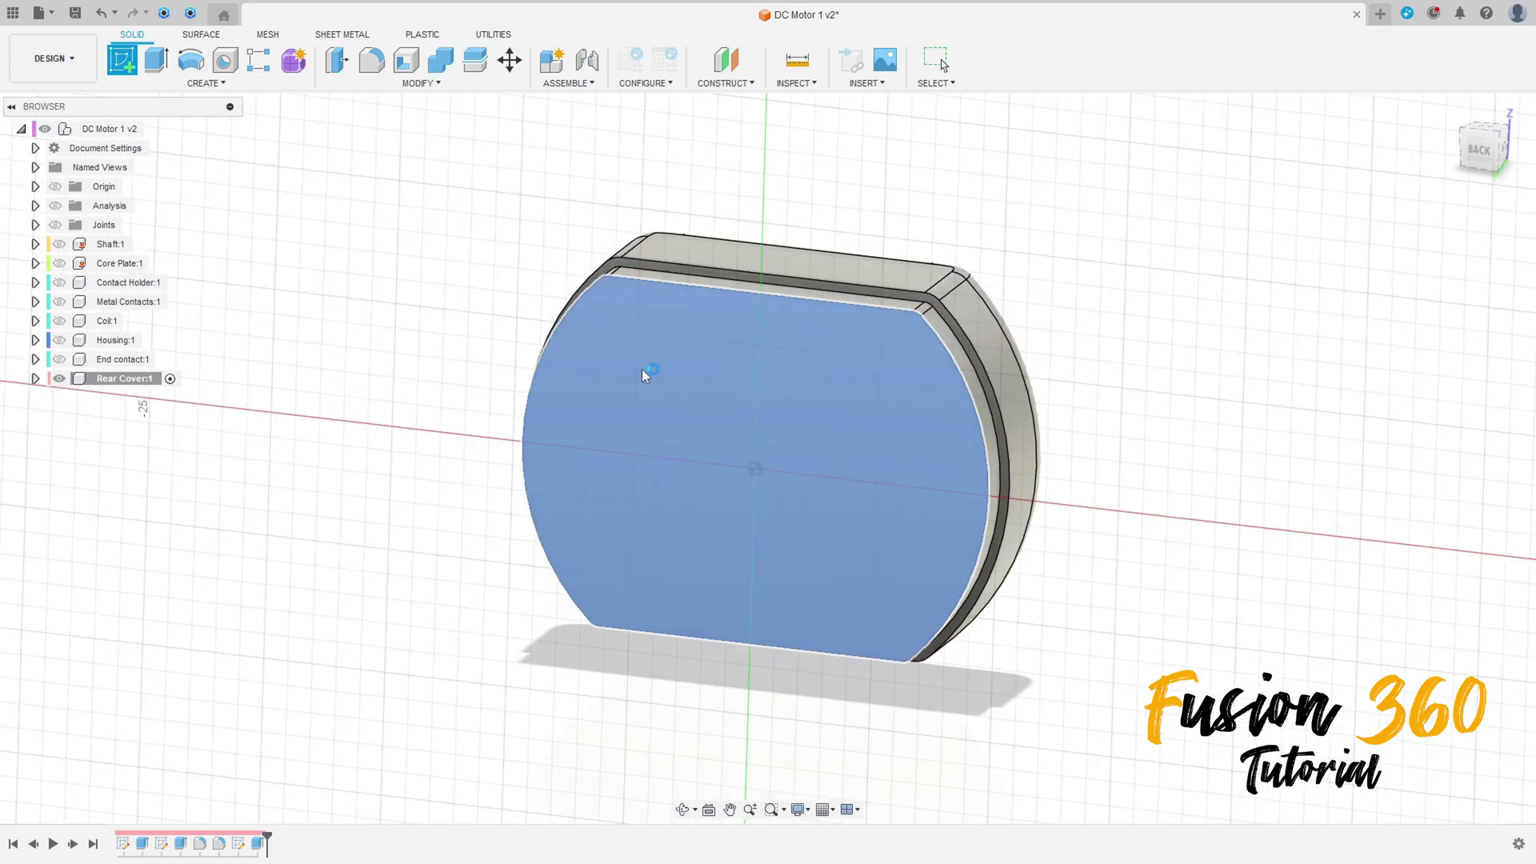
pyautogui.click(407, 65)
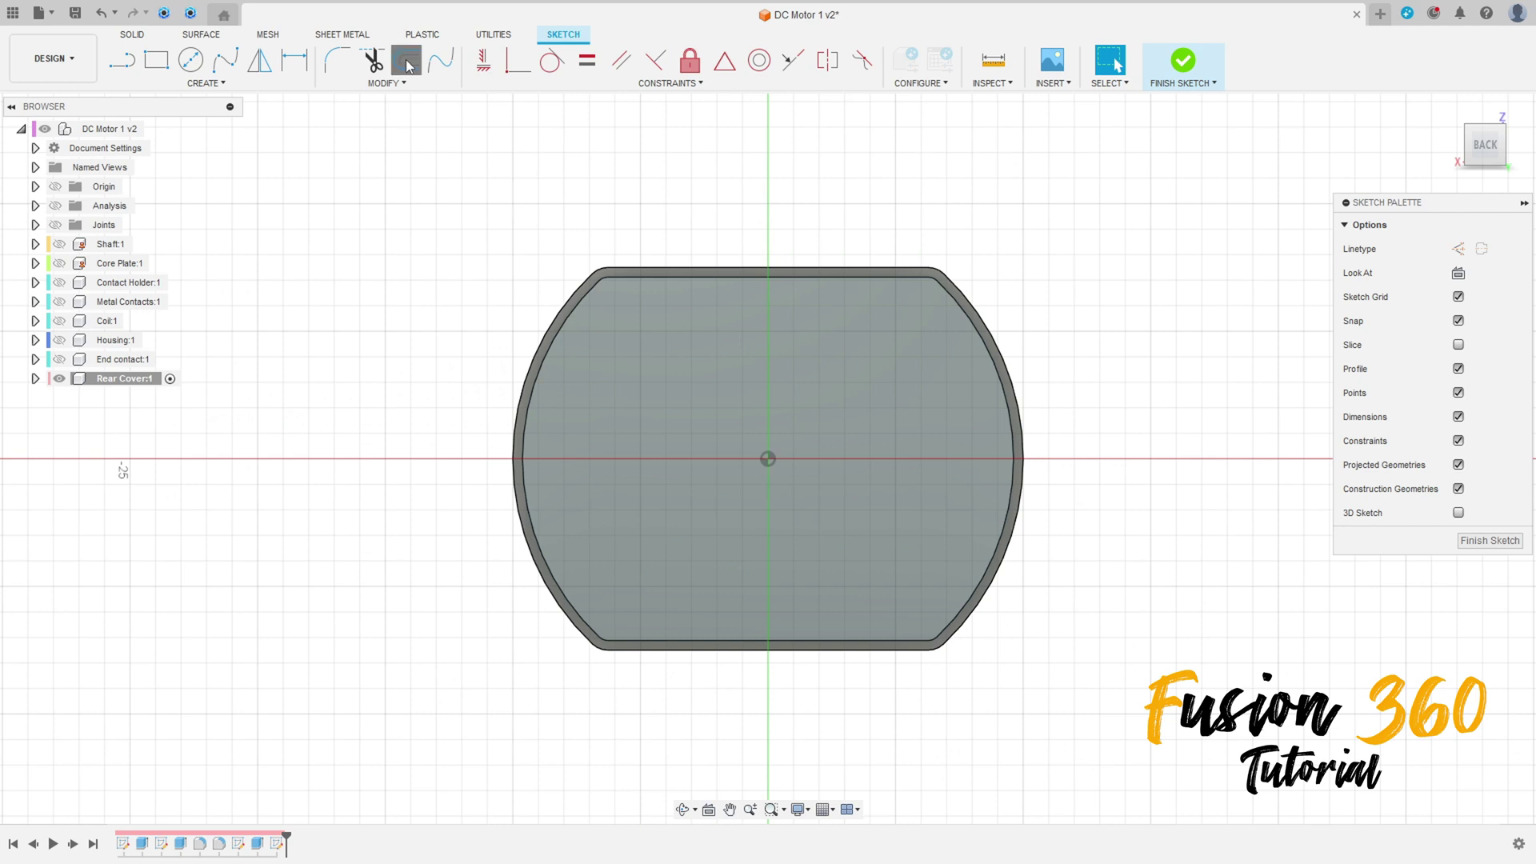
pyautogui.click(648, 277)
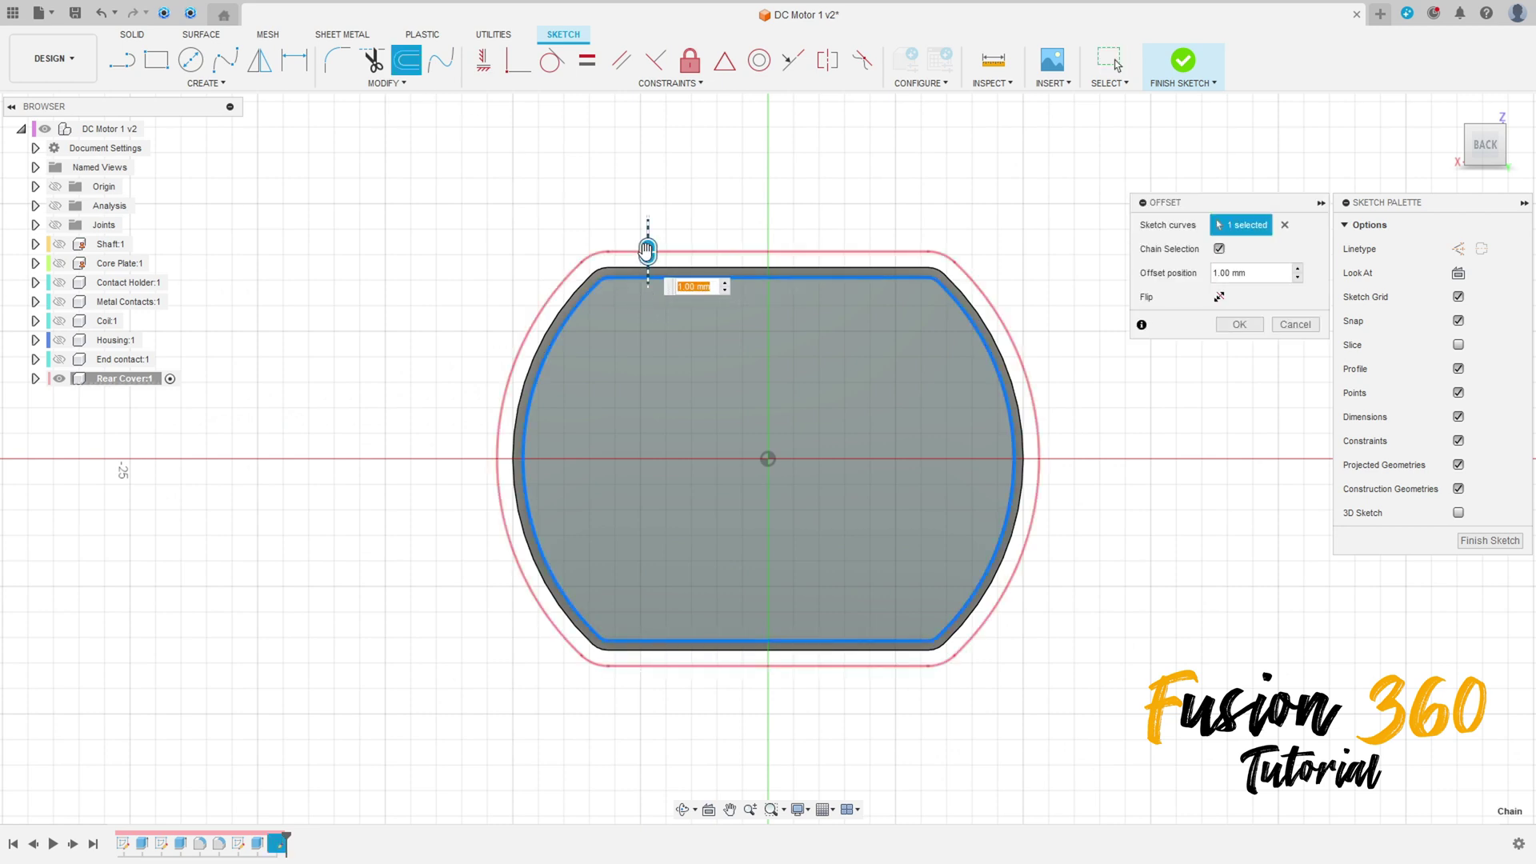
pyautogui.moveTo(648, 251); pyautogui.dragTo(650, 283)
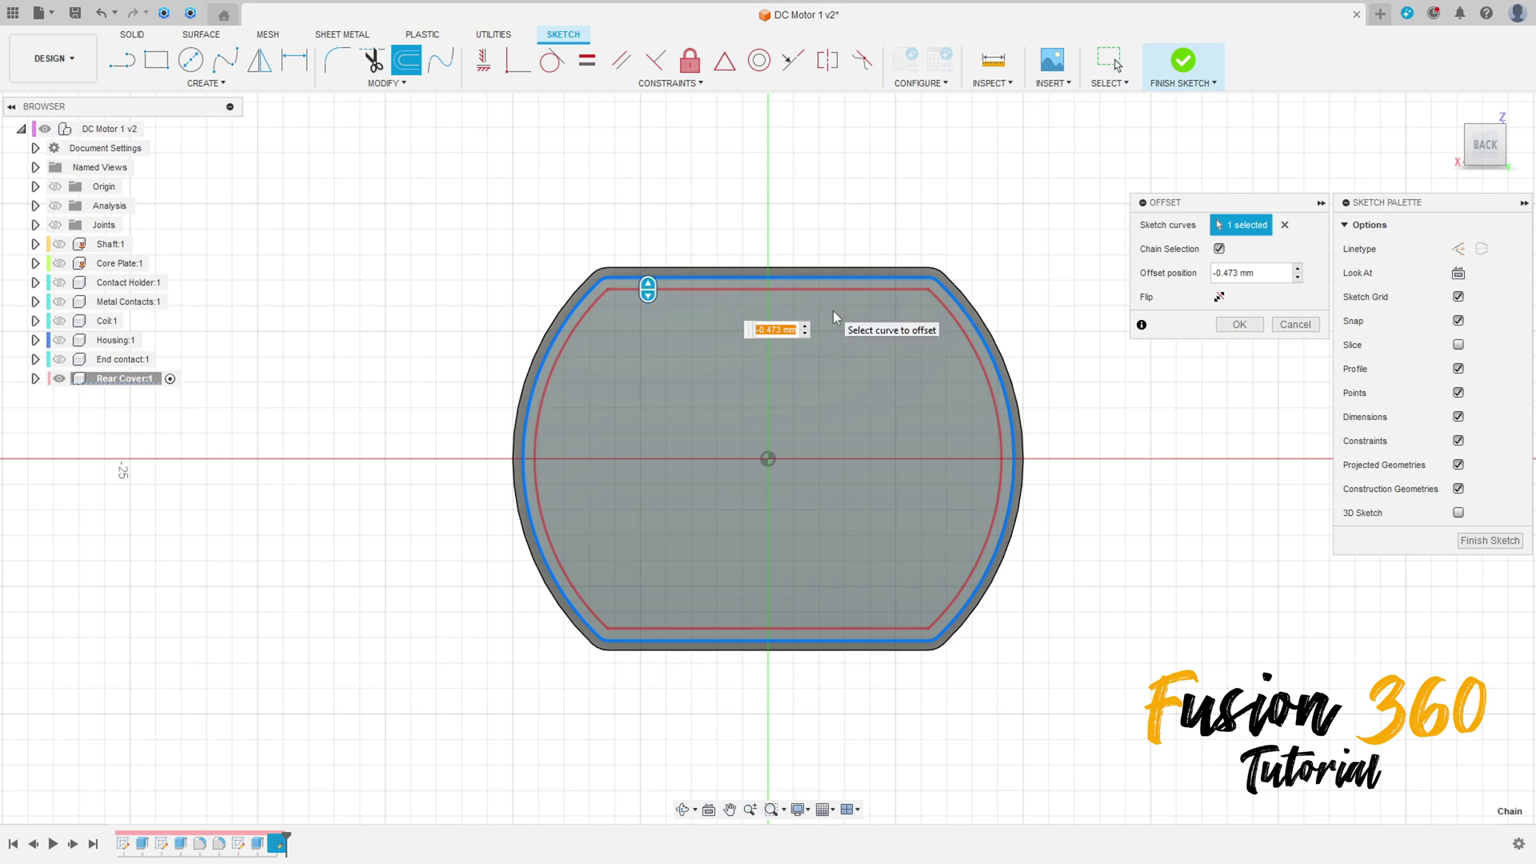
pyautogui.write('-0,25')
pyautogui.click(1253, 332)
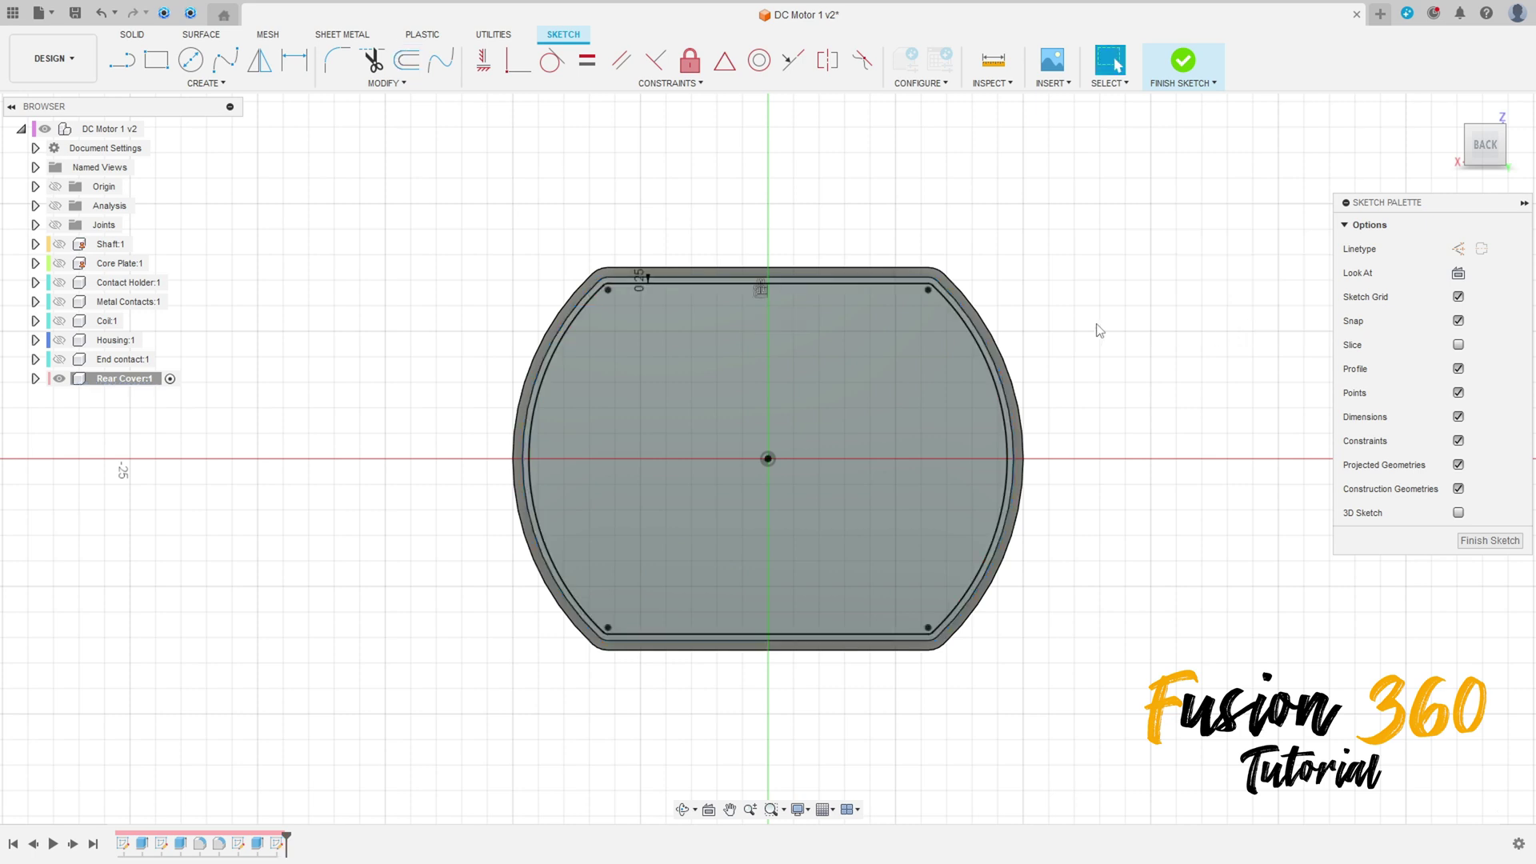
pyautogui.click(1169, 74)
# Extrude the inner offset profile 1.5 mm outward from the raised back face, joined to the cover body.
pyautogui.click(156, 63)
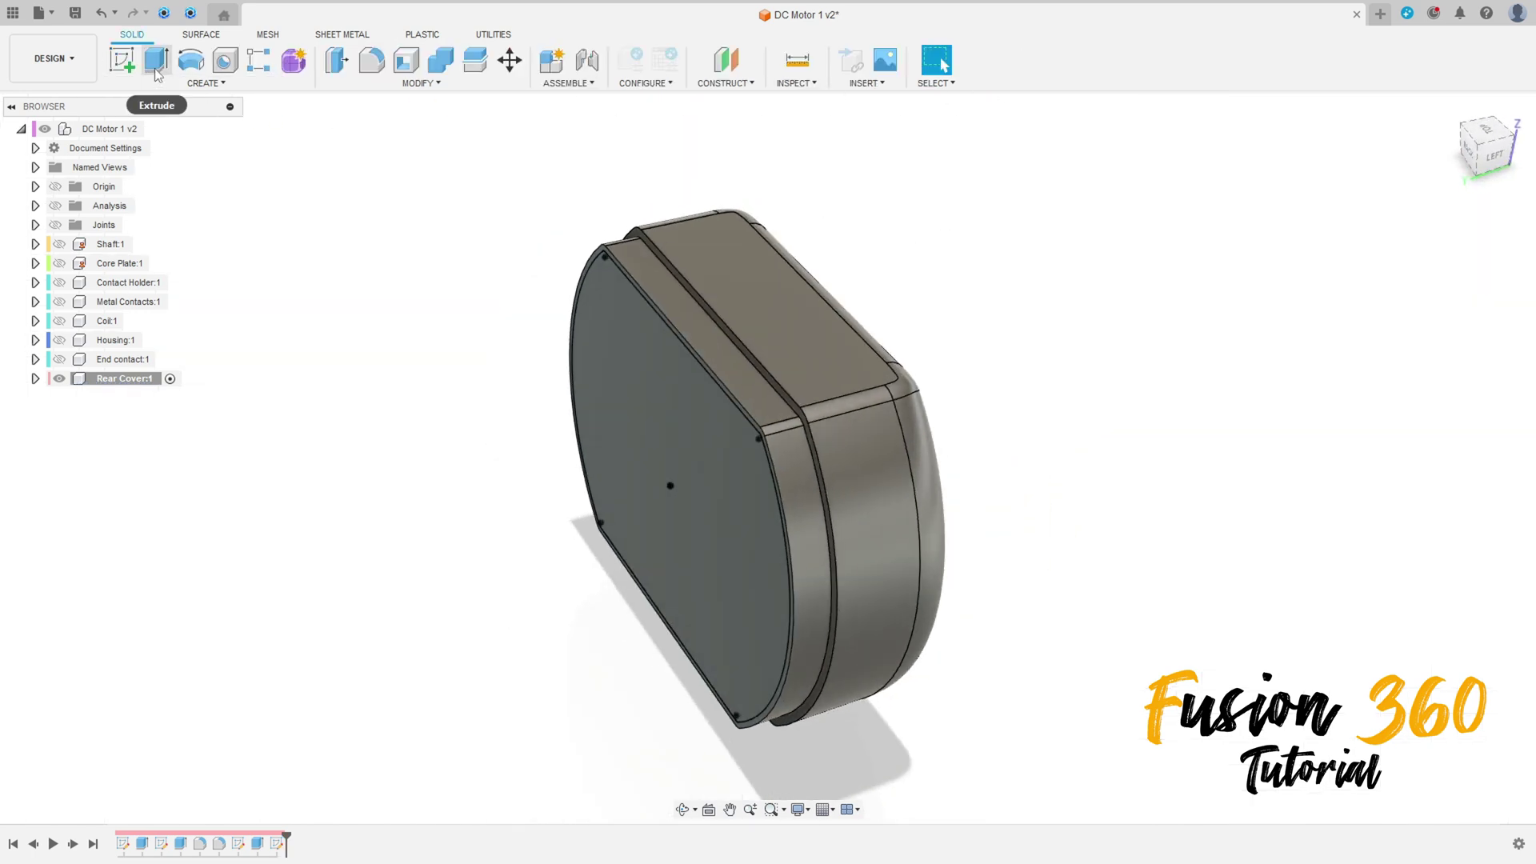
pyautogui.click(668, 356)
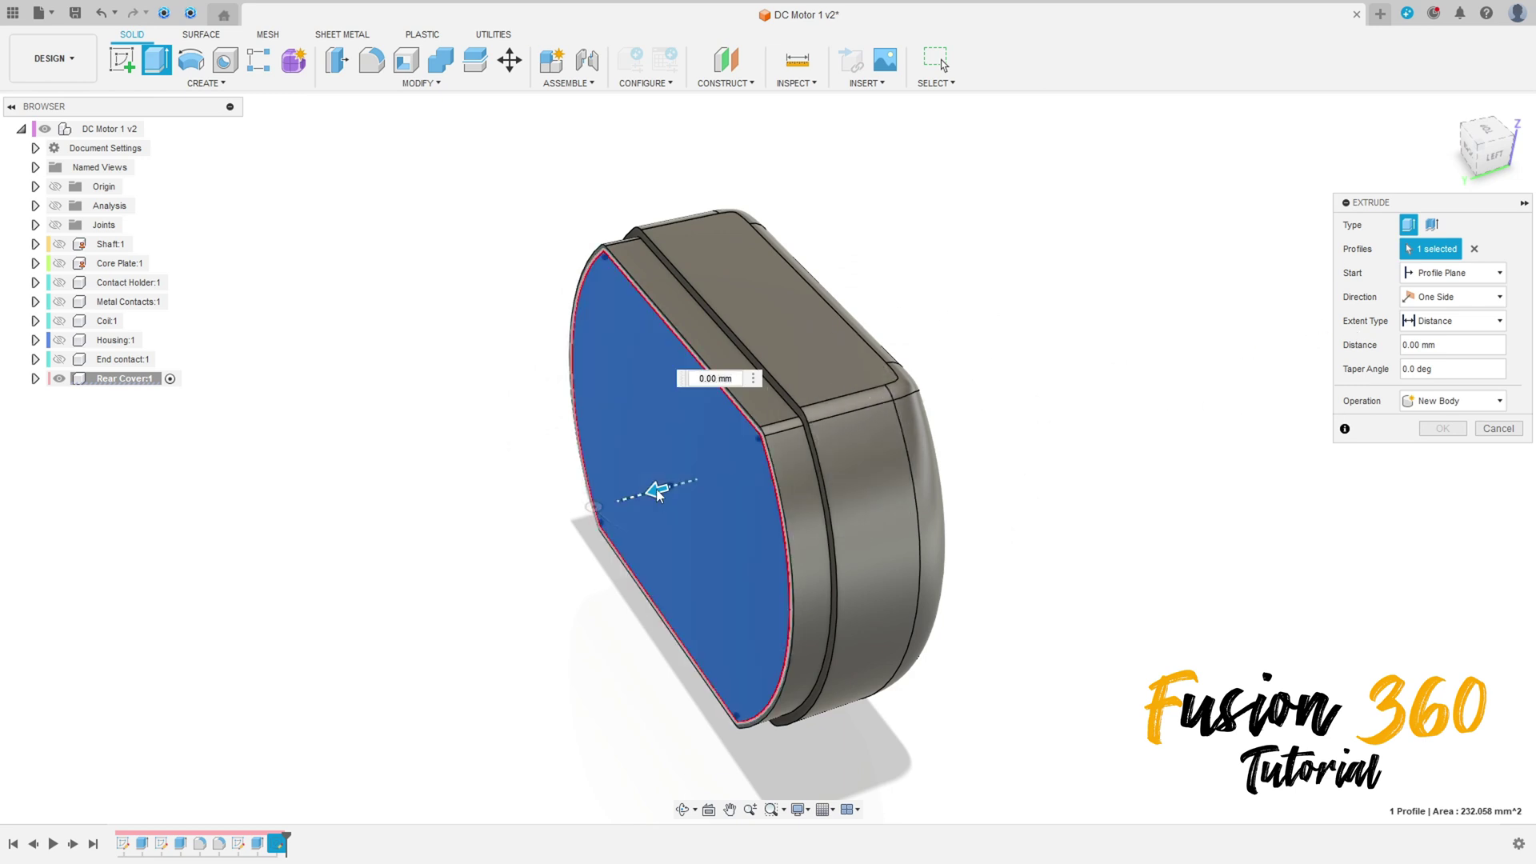
pyautogui.moveTo(656, 490); pyautogui.dragTo(641, 497)
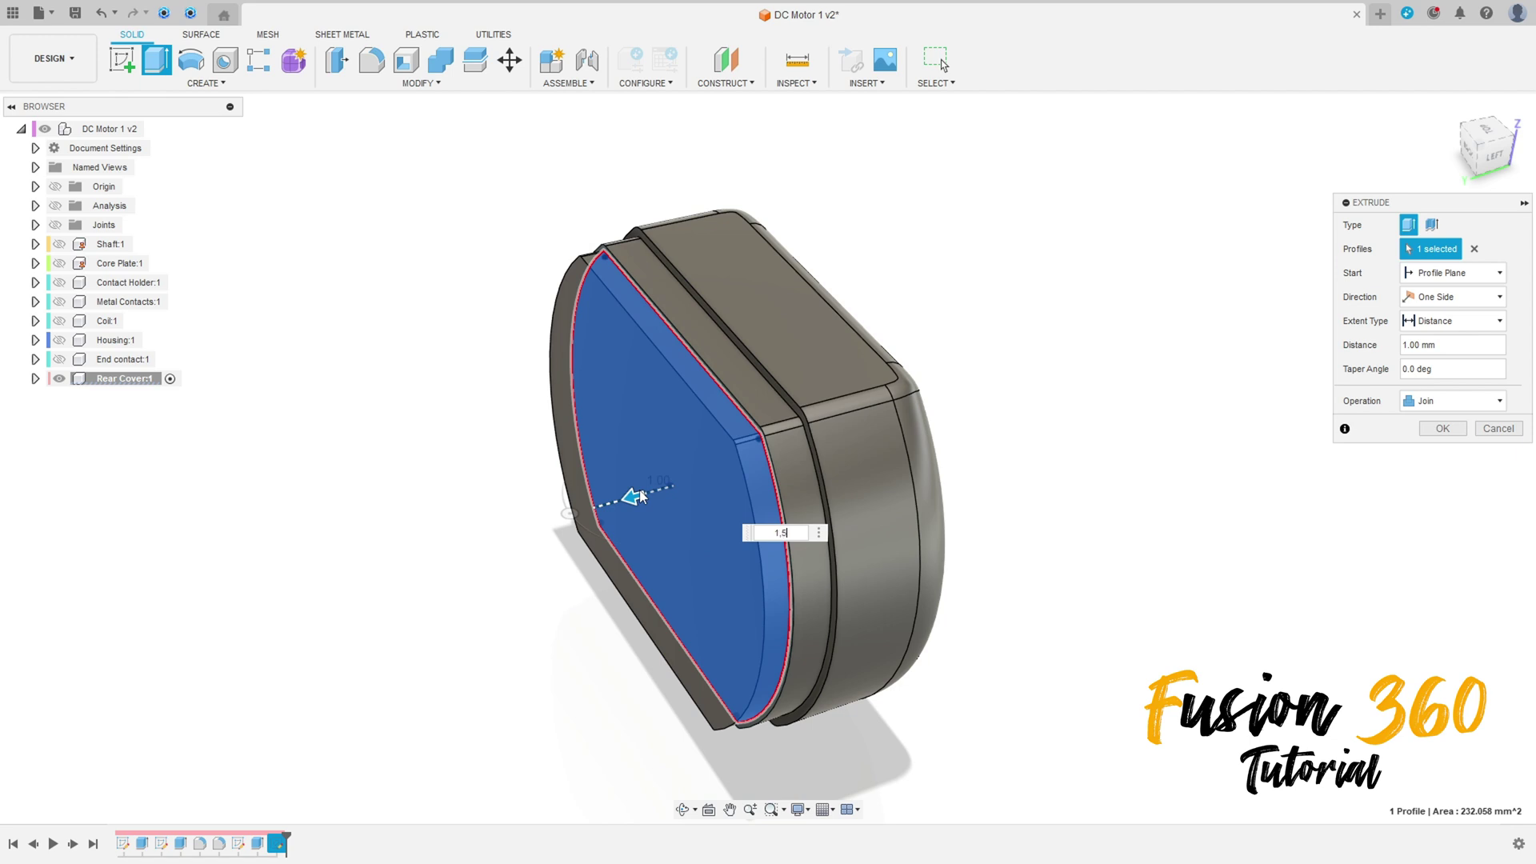
pyautogui.write('1,5')
pyautogui.press('Return')
# Start a sketch on the cover's outermost back face and offset its outline 0.75 mm inward.
pyautogui.keyDown('shift'); pyautogui.moveTo(640, 497); pyautogui.dragTo(1019, 303, button='middle'); pyautogui.keyUp('shift')
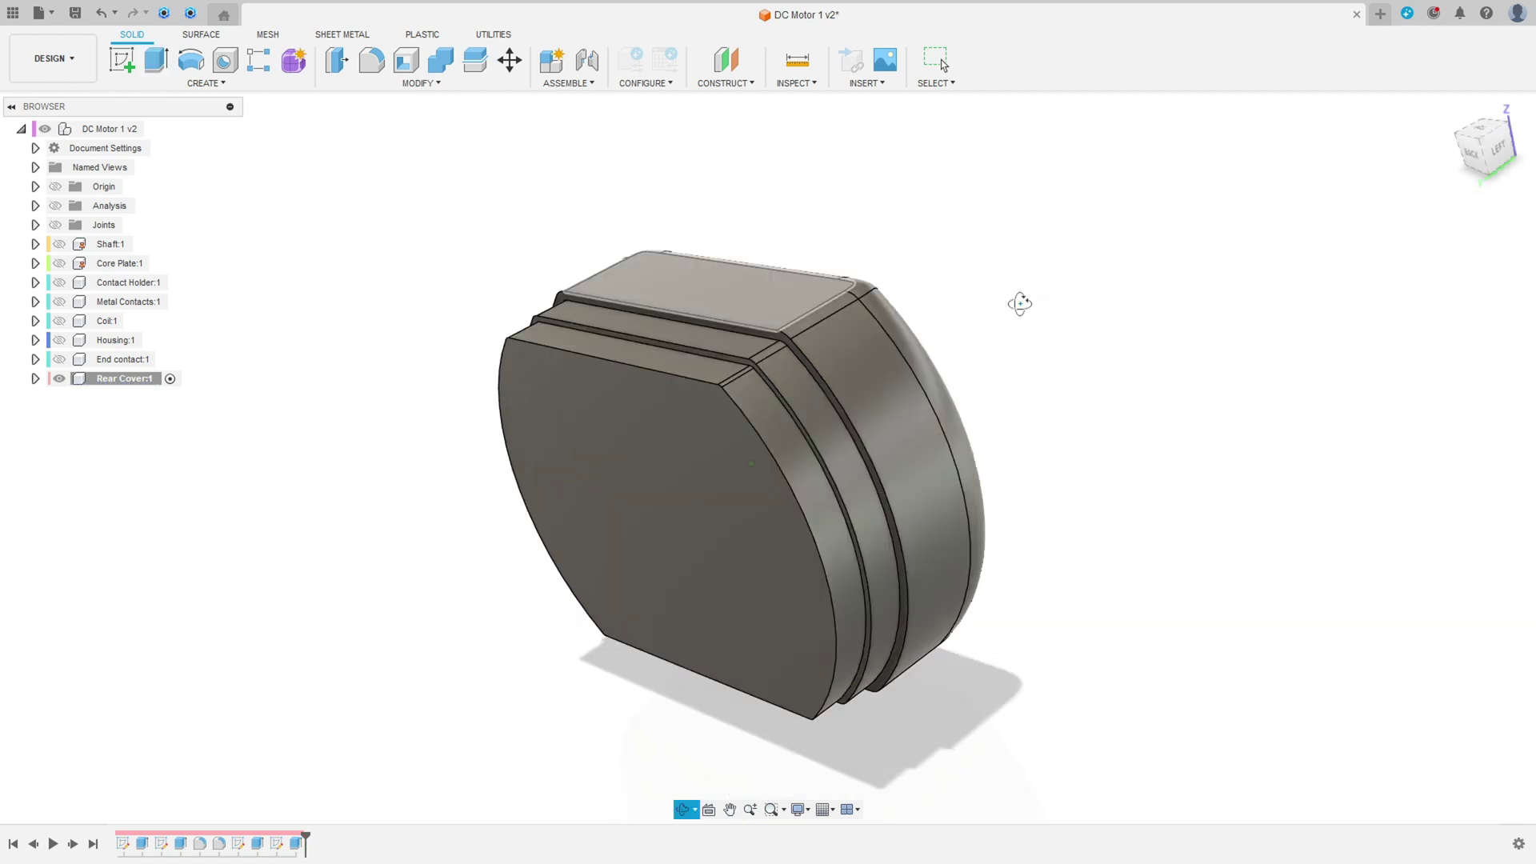
pyautogui.keyDown('shift'); pyautogui.moveTo(1019, 303); pyautogui.dragTo(1052, 325, button='middle'); pyautogui.keyUp('shift')
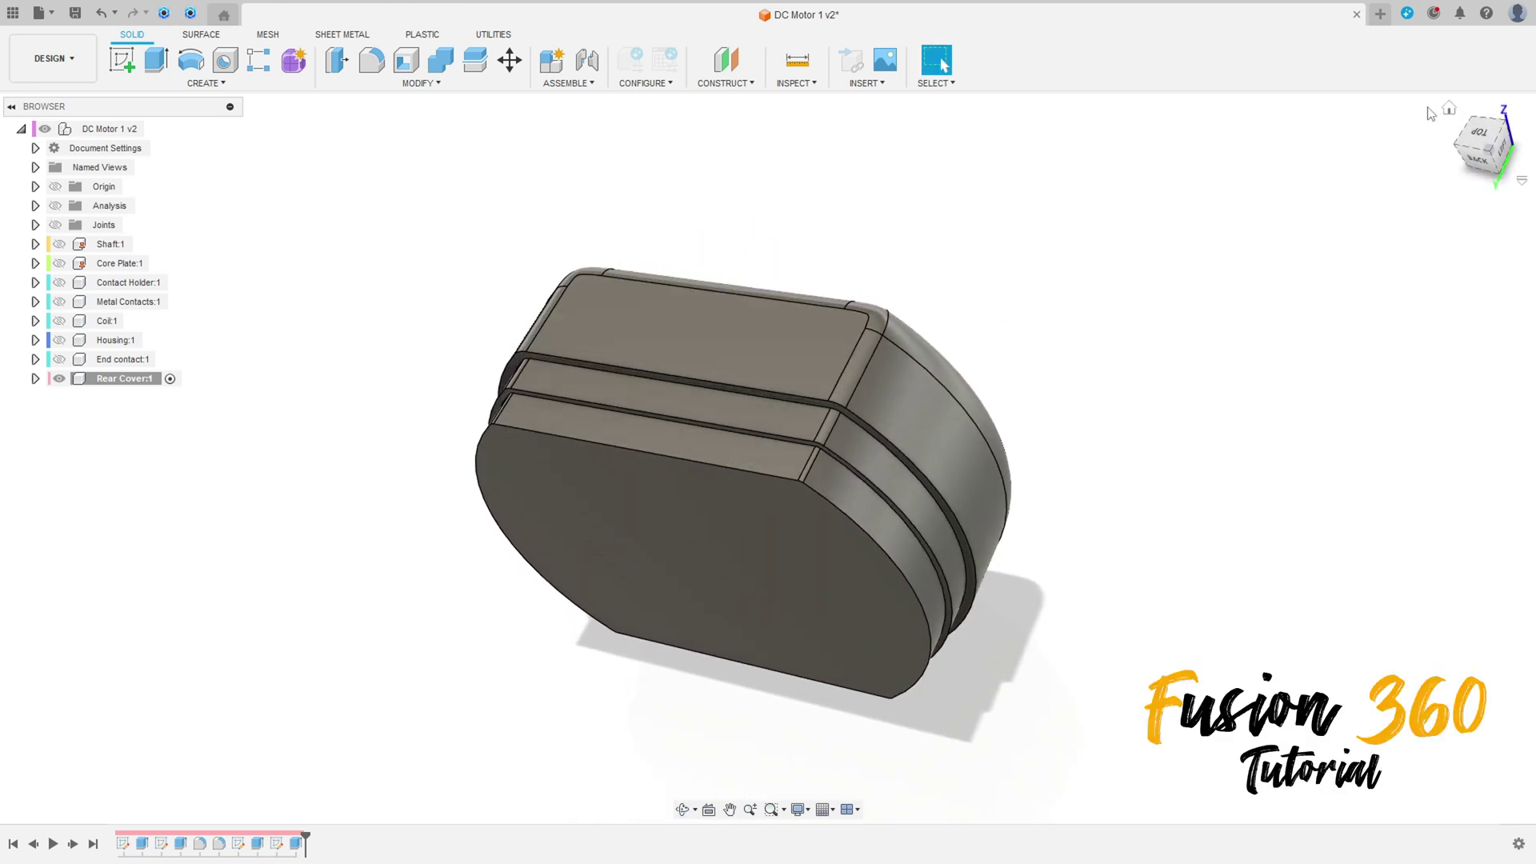
pyautogui.click(1449, 109)
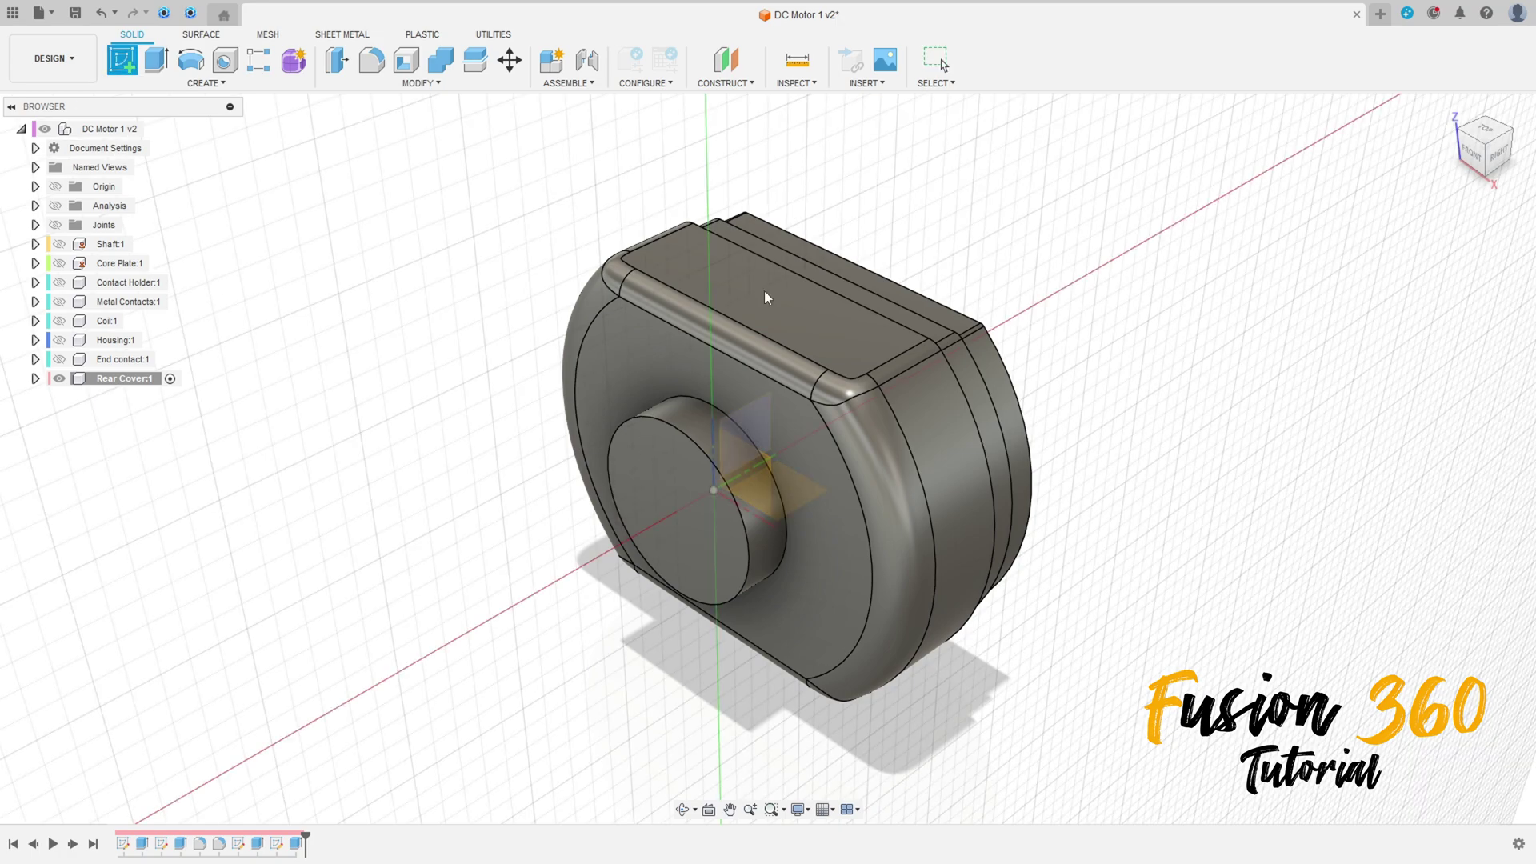
pyautogui.moveTo(1008, 376)
pyautogui.keyDown('shift'); pyautogui.mouseDown(button='middle')
pyautogui.moveTo(1054, 353)
pyautogui.moveTo(952, 344)
pyautogui.moveTo(875, 448)
pyautogui.mouseUp(button='middle'); pyautogui.keyUp('shift')
pyautogui.click(875, 448)
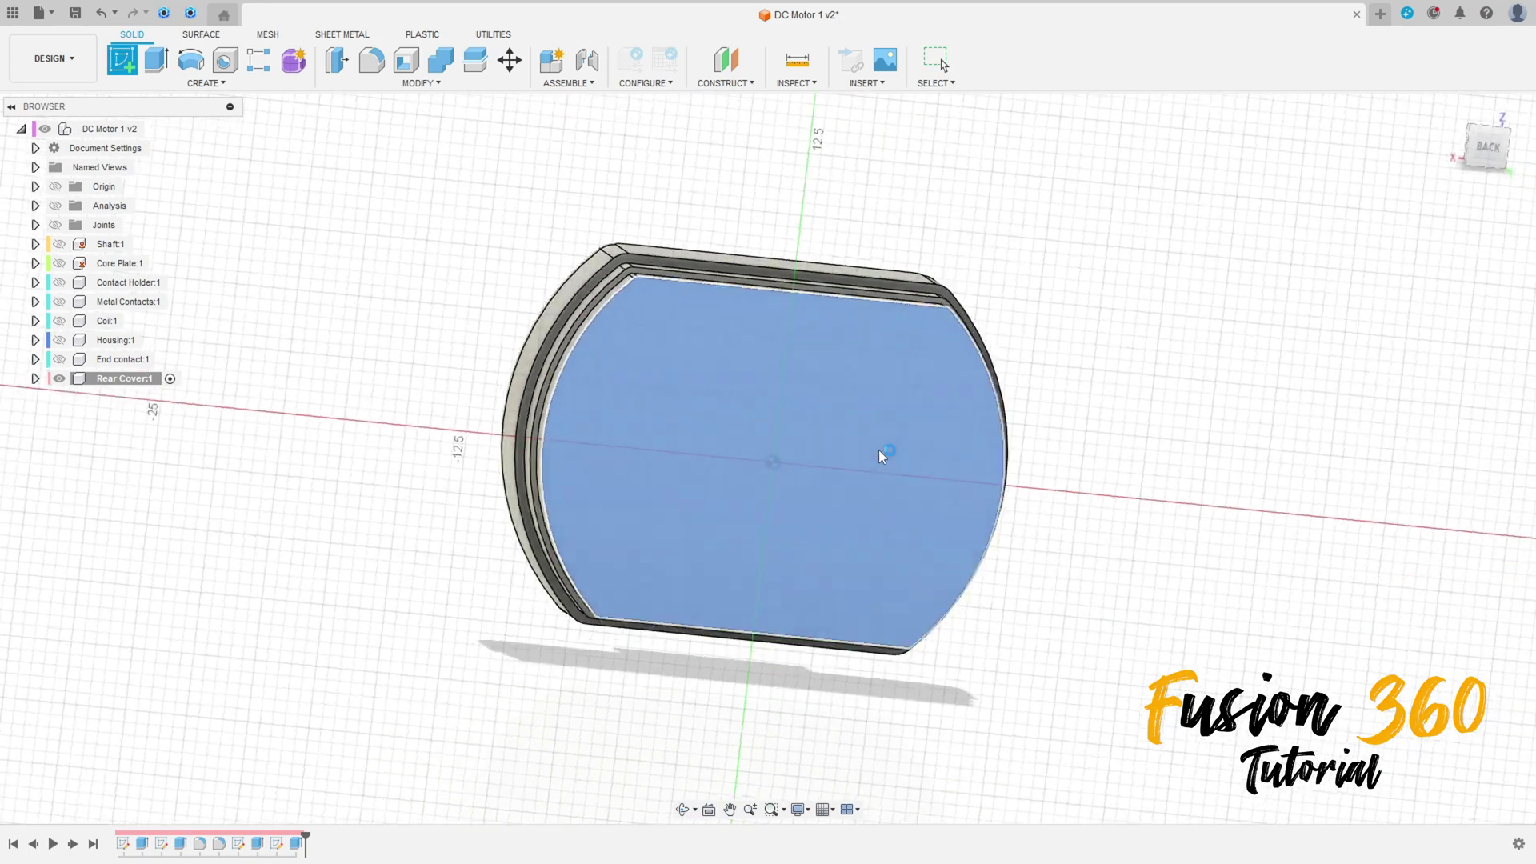
pyautogui.click(406, 60)
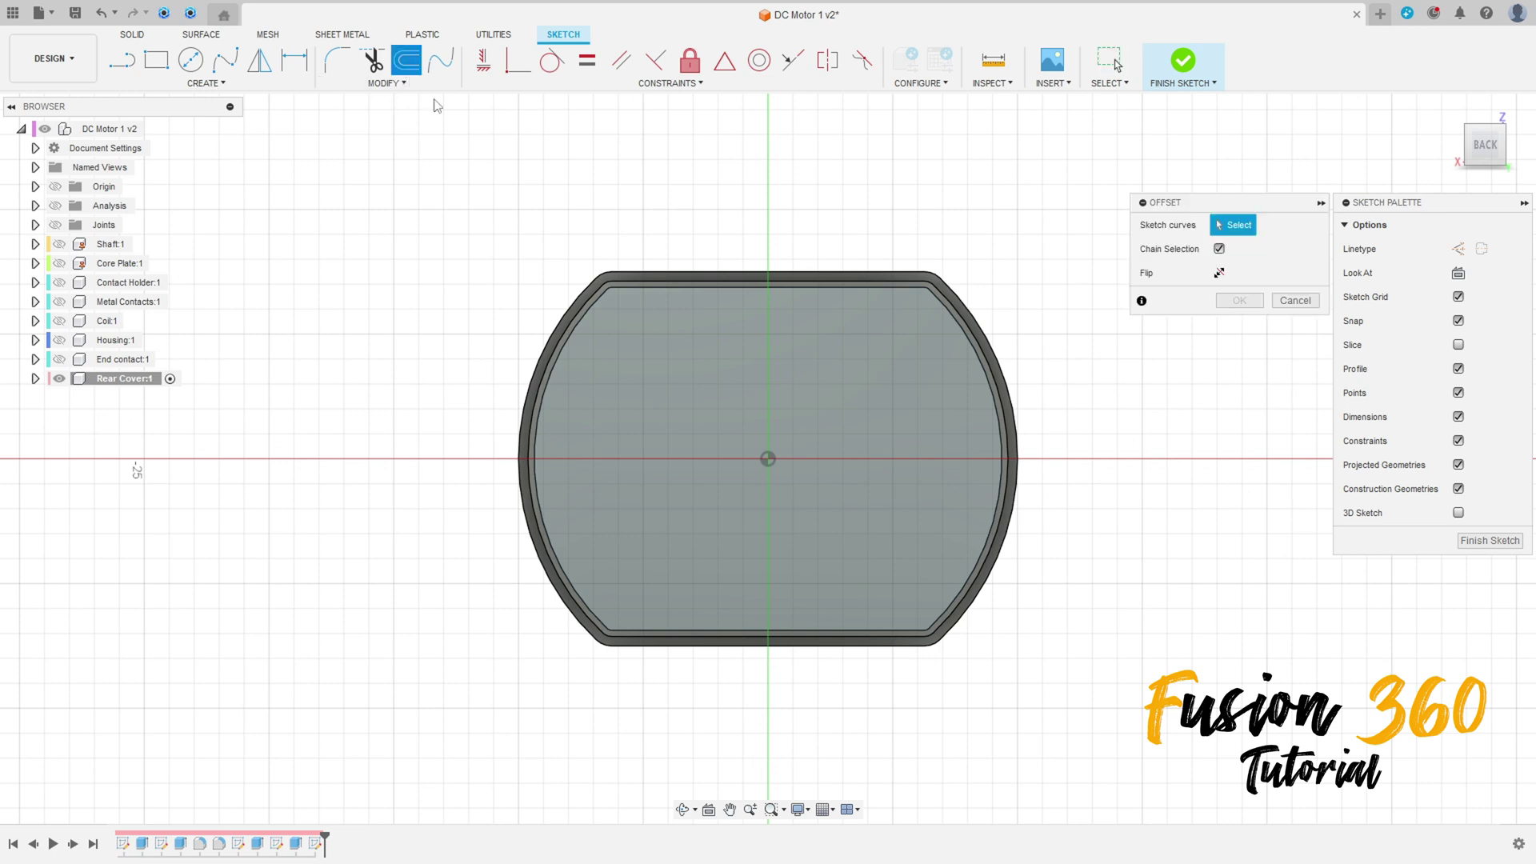
pyautogui.click(594, 312)
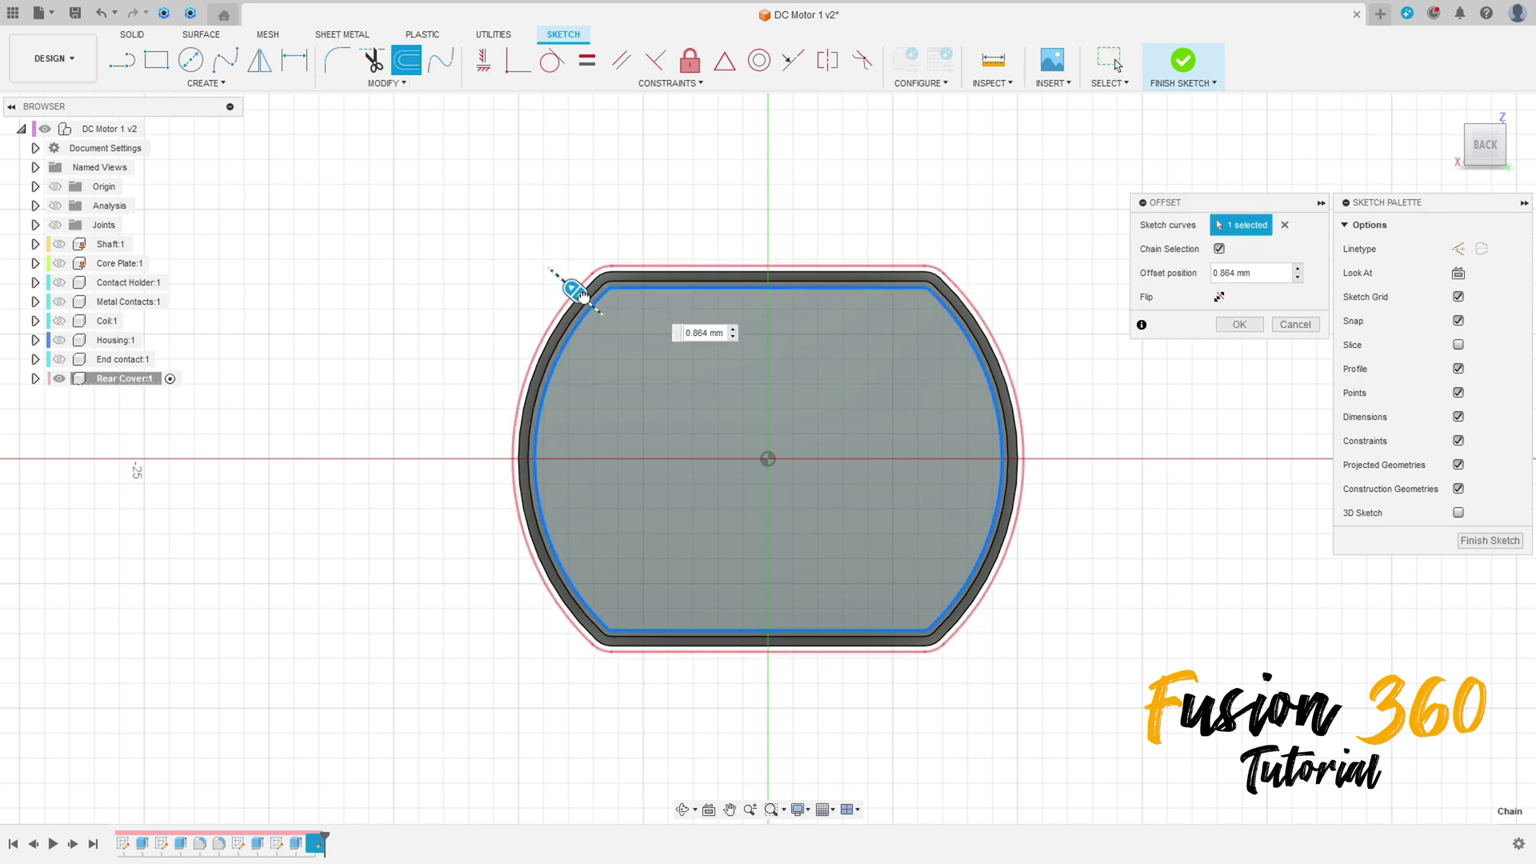
pyautogui.moveTo(576, 288); pyautogui.dragTo(618, 324)
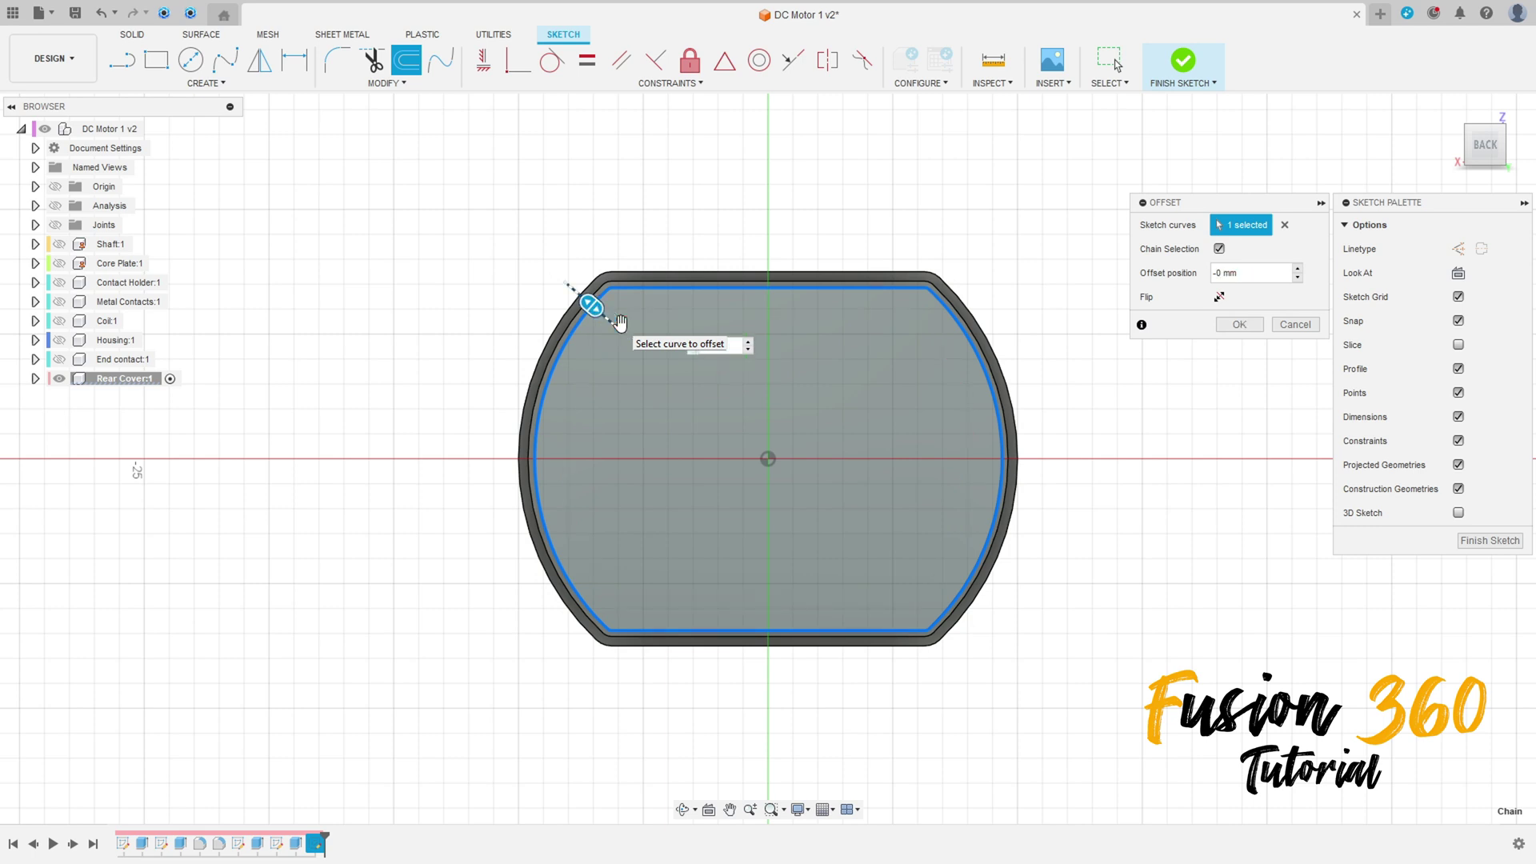
pyautogui.write(',75')
pyautogui.press('Return')
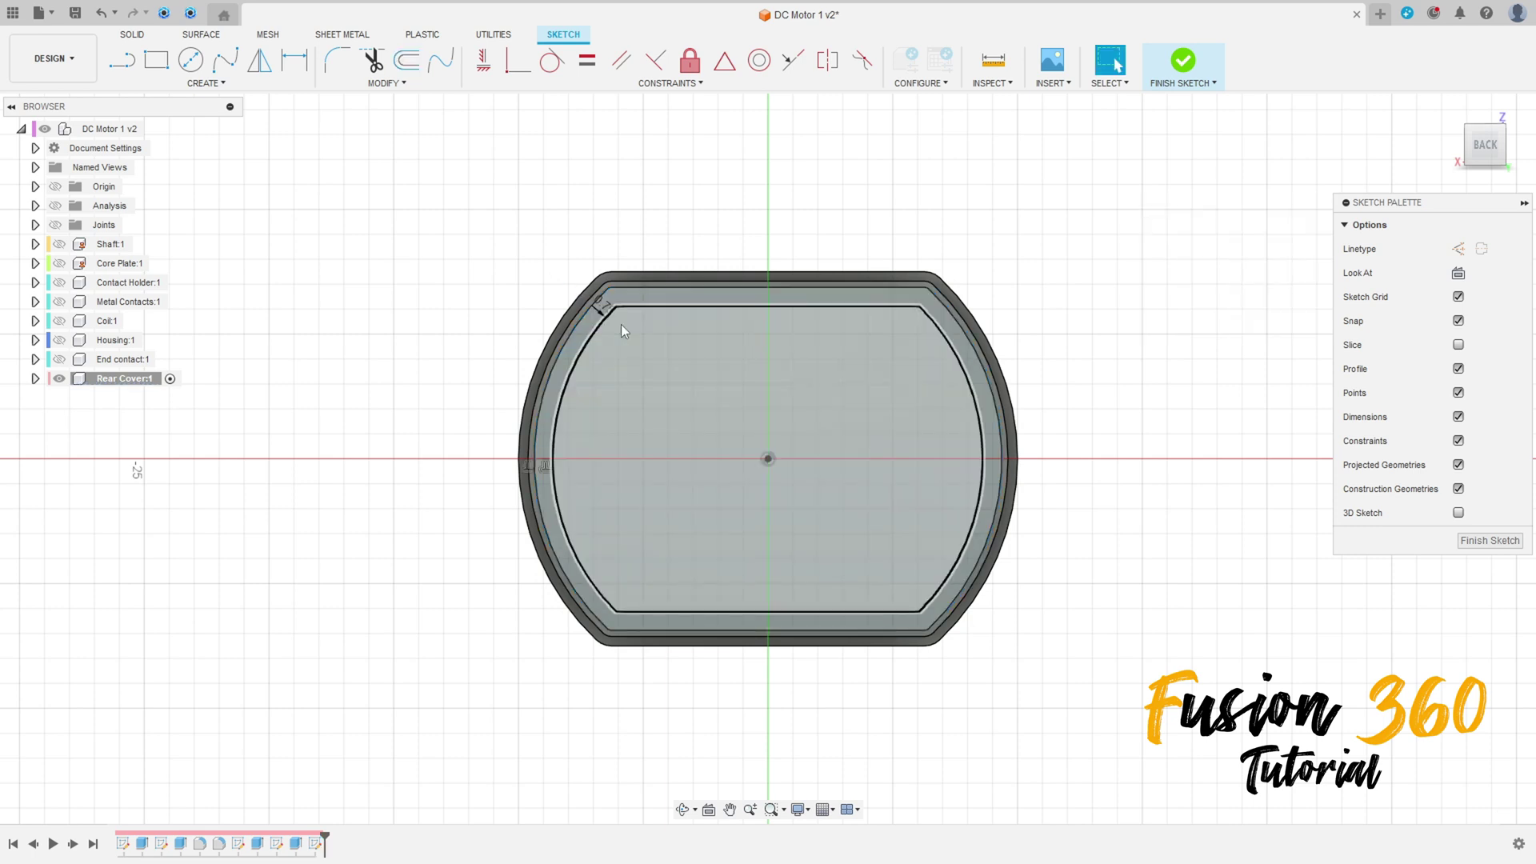
# Draw a center rectangle at the sketch origin, 12.75 mm wide and 4 mm high.
pyautogui.scroll(4, 621, 324)
pyautogui.scroll(2, 607, 324)
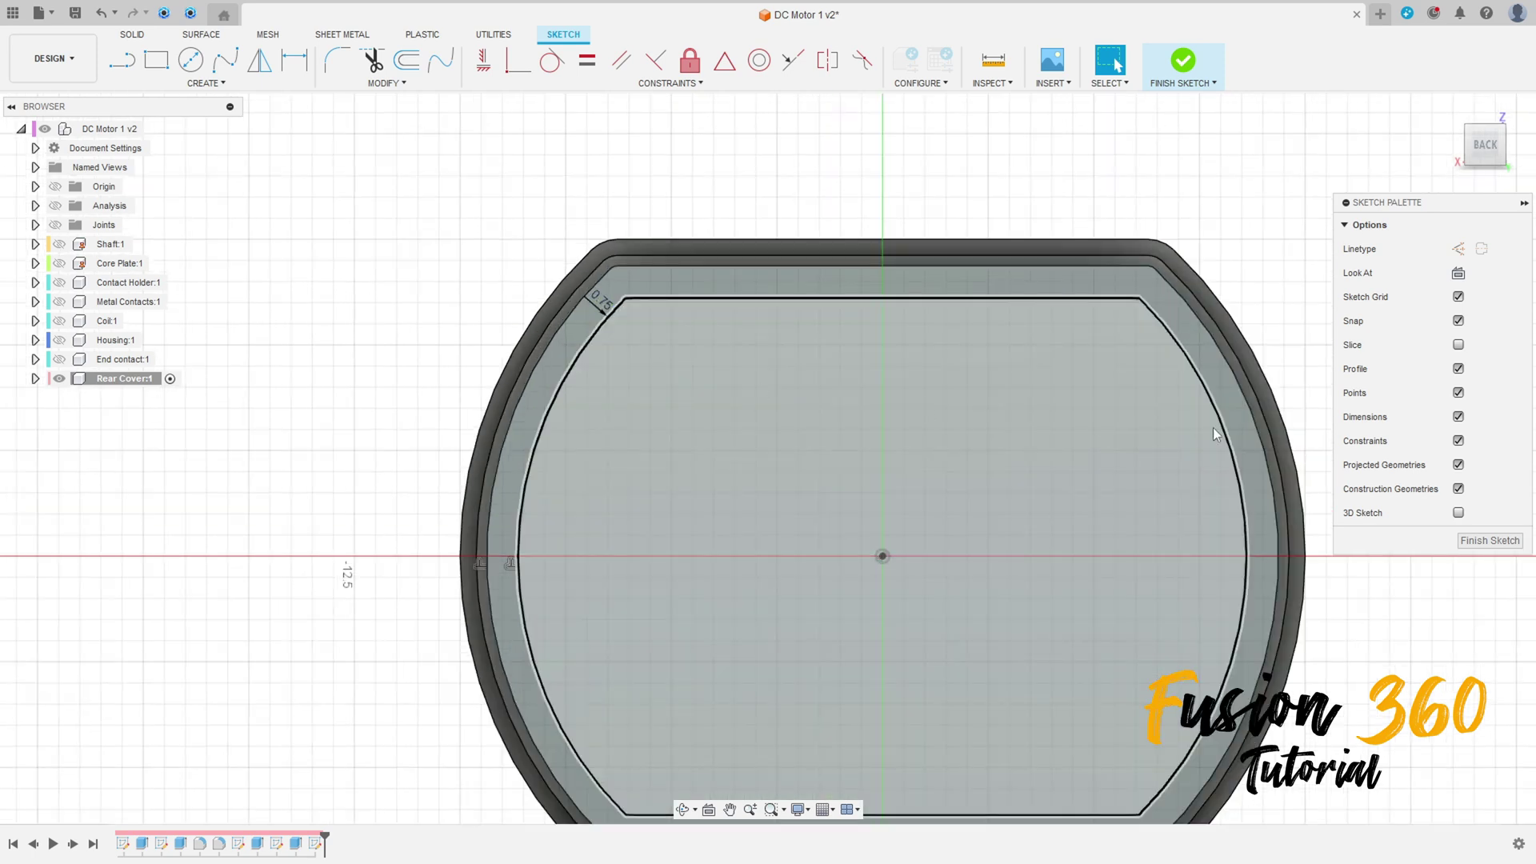
pyautogui.click(156, 59)
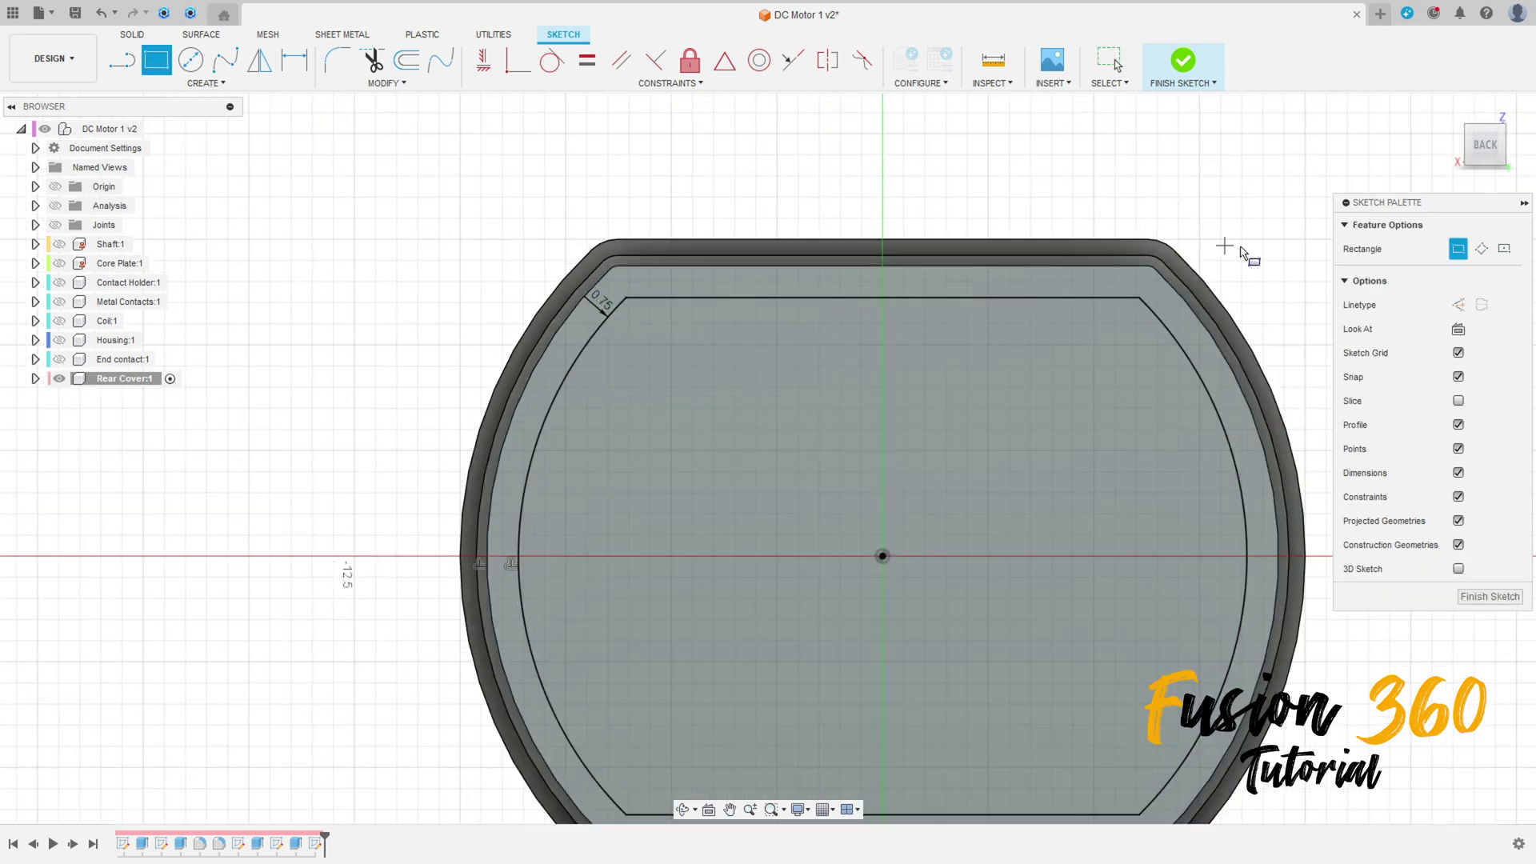
pyautogui.click(884, 555)
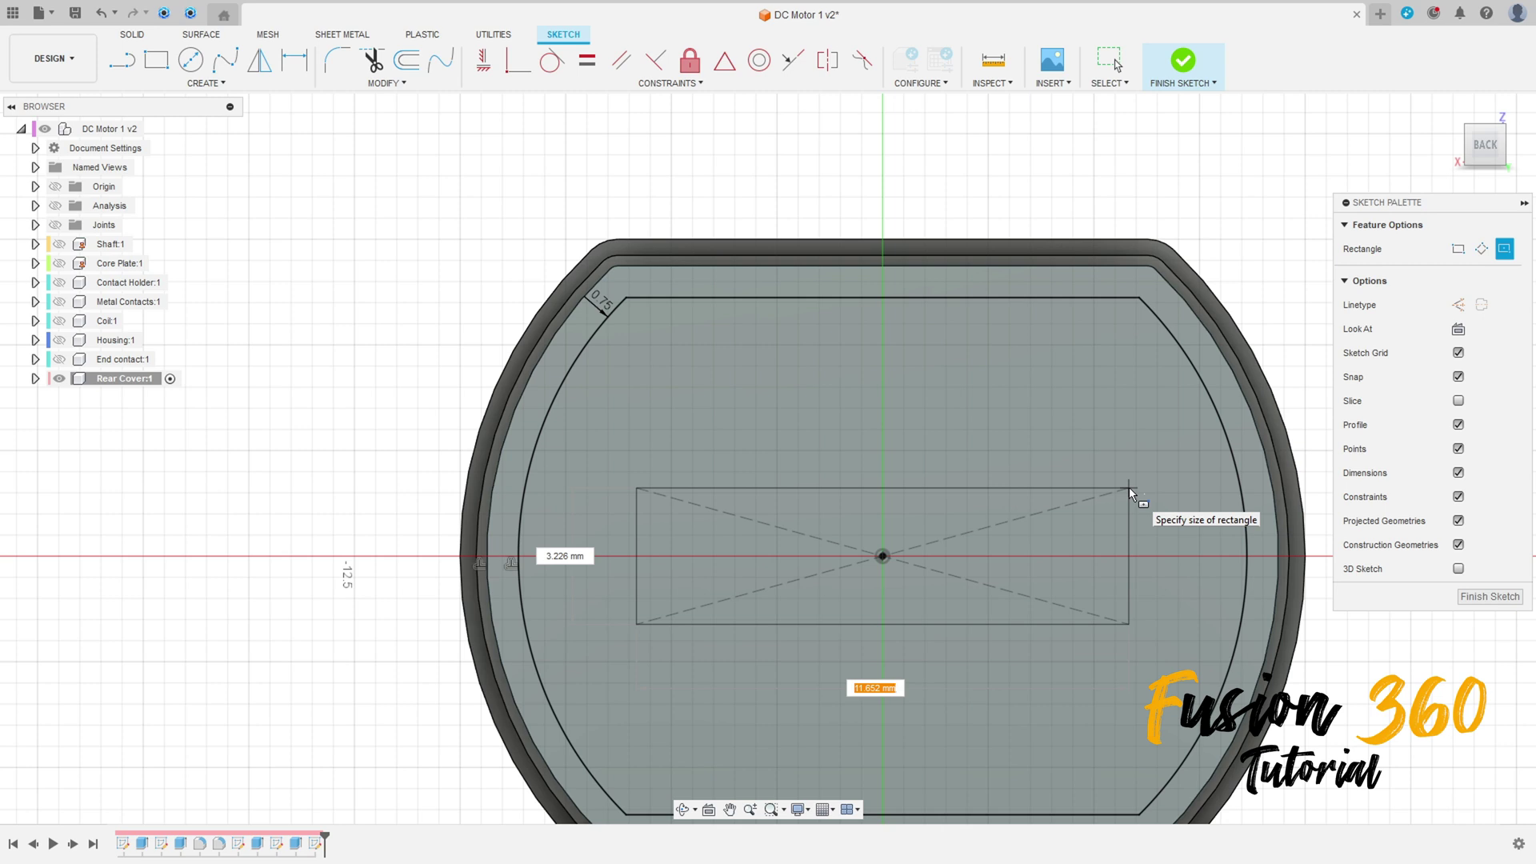
pyautogui.press('Tab')
pyautogui.write('4')
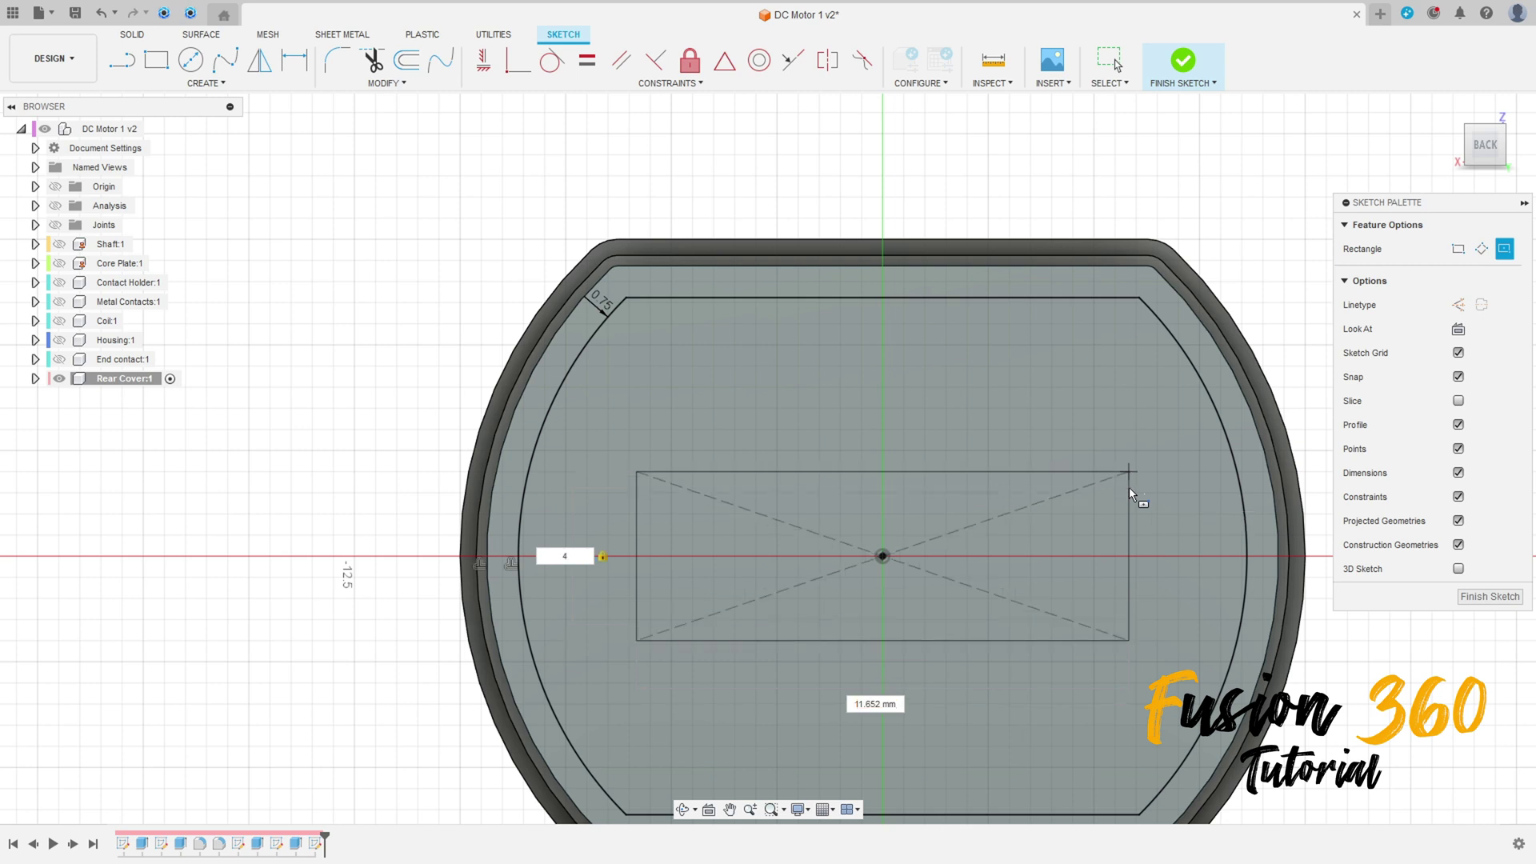
pyautogui.press('Tab')
pyautogui.write('12')
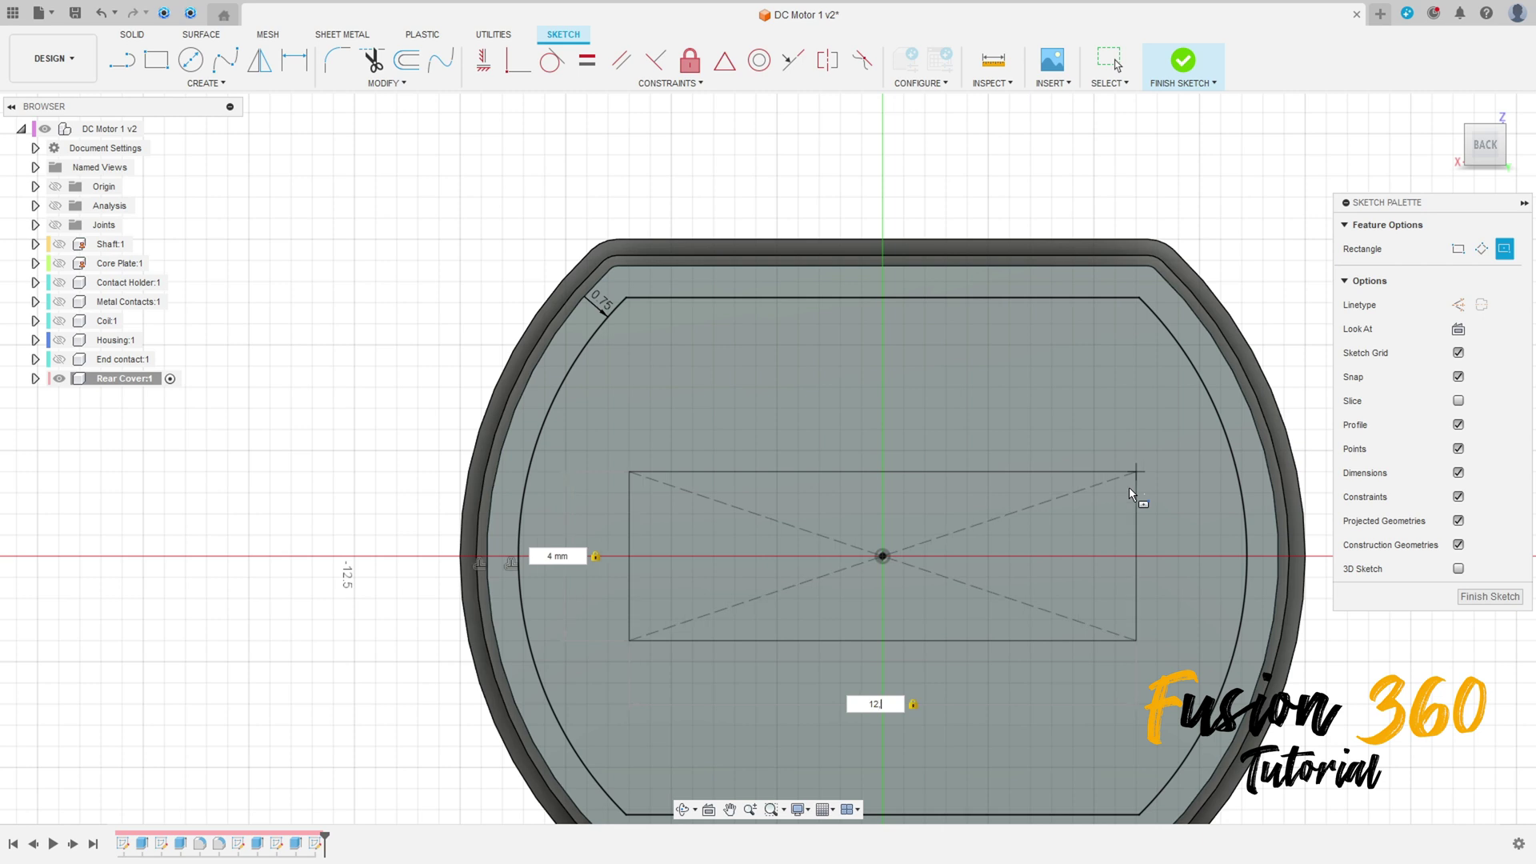
pyautogui.write(',75')
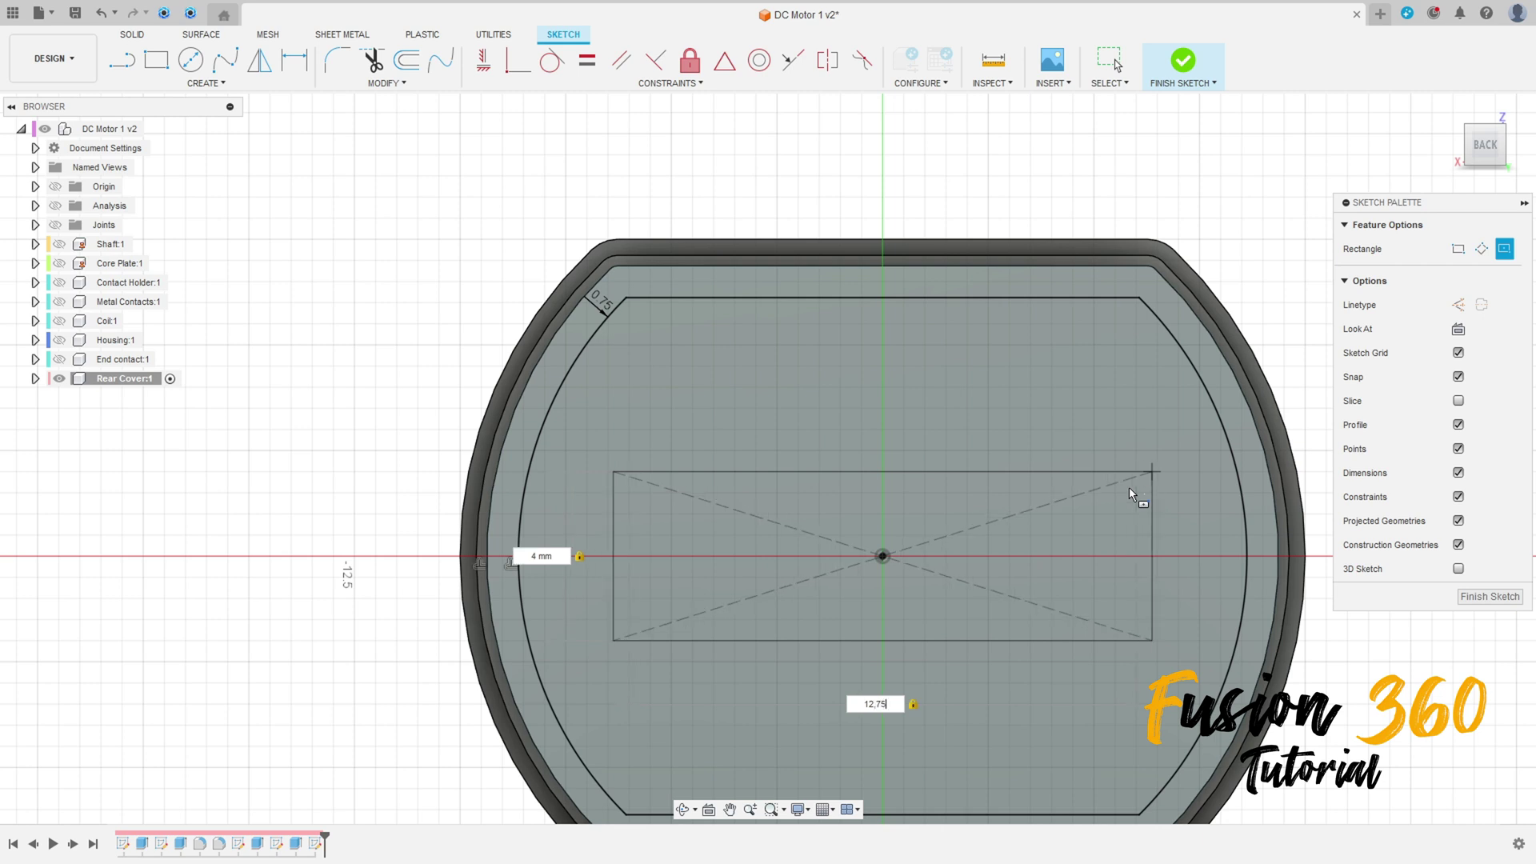
pyautogui.press('Return')
pyautogui.press('Escape')
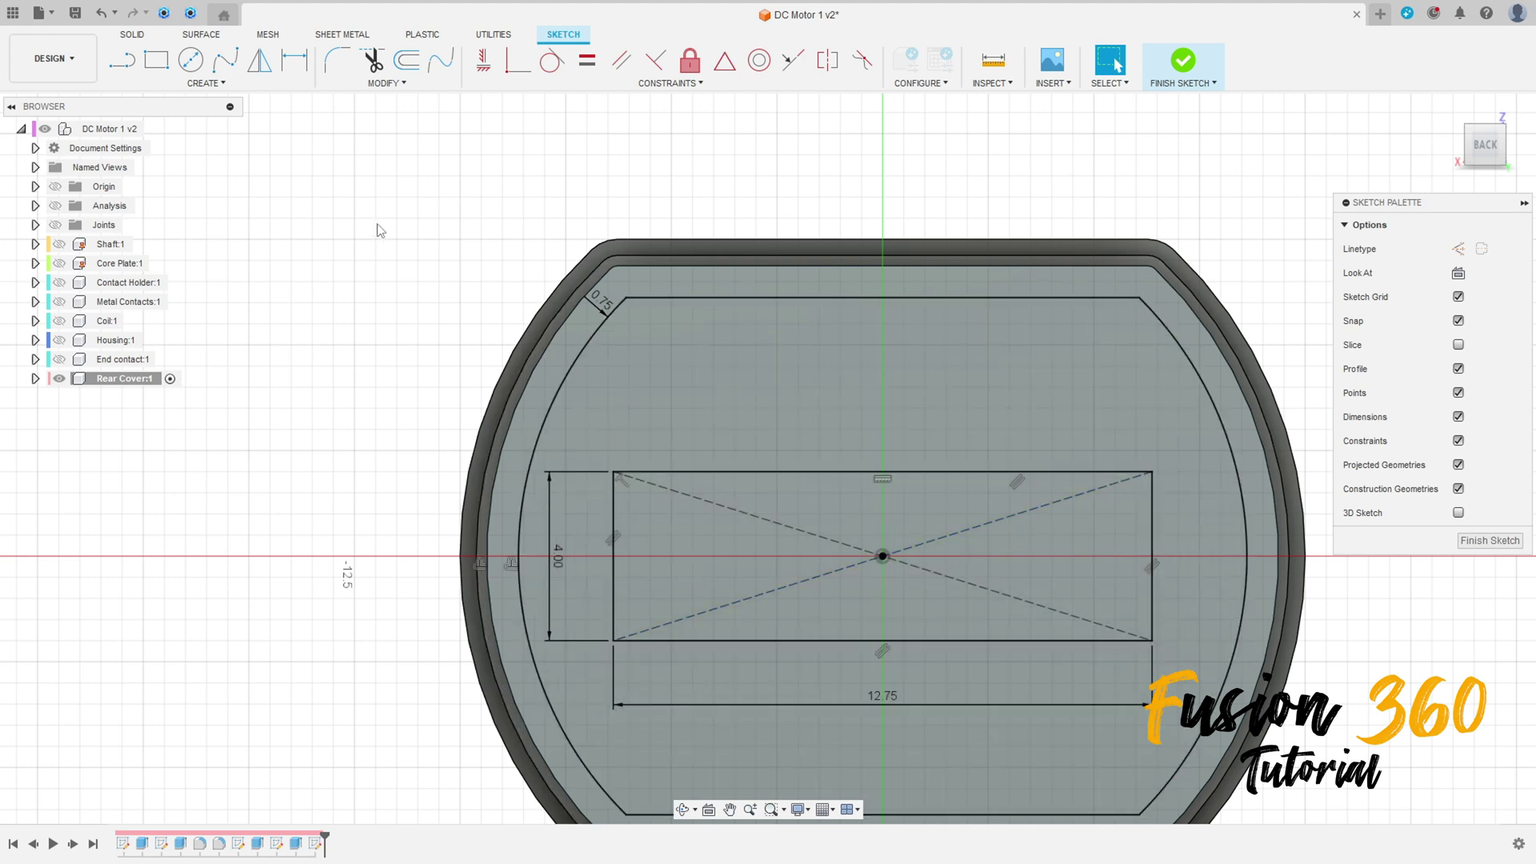
# Draw a center rectangle 2 mm high and about 14.7 mm wide on the vertical axis above the first rectangle.
pyautogui.click(156, 59)
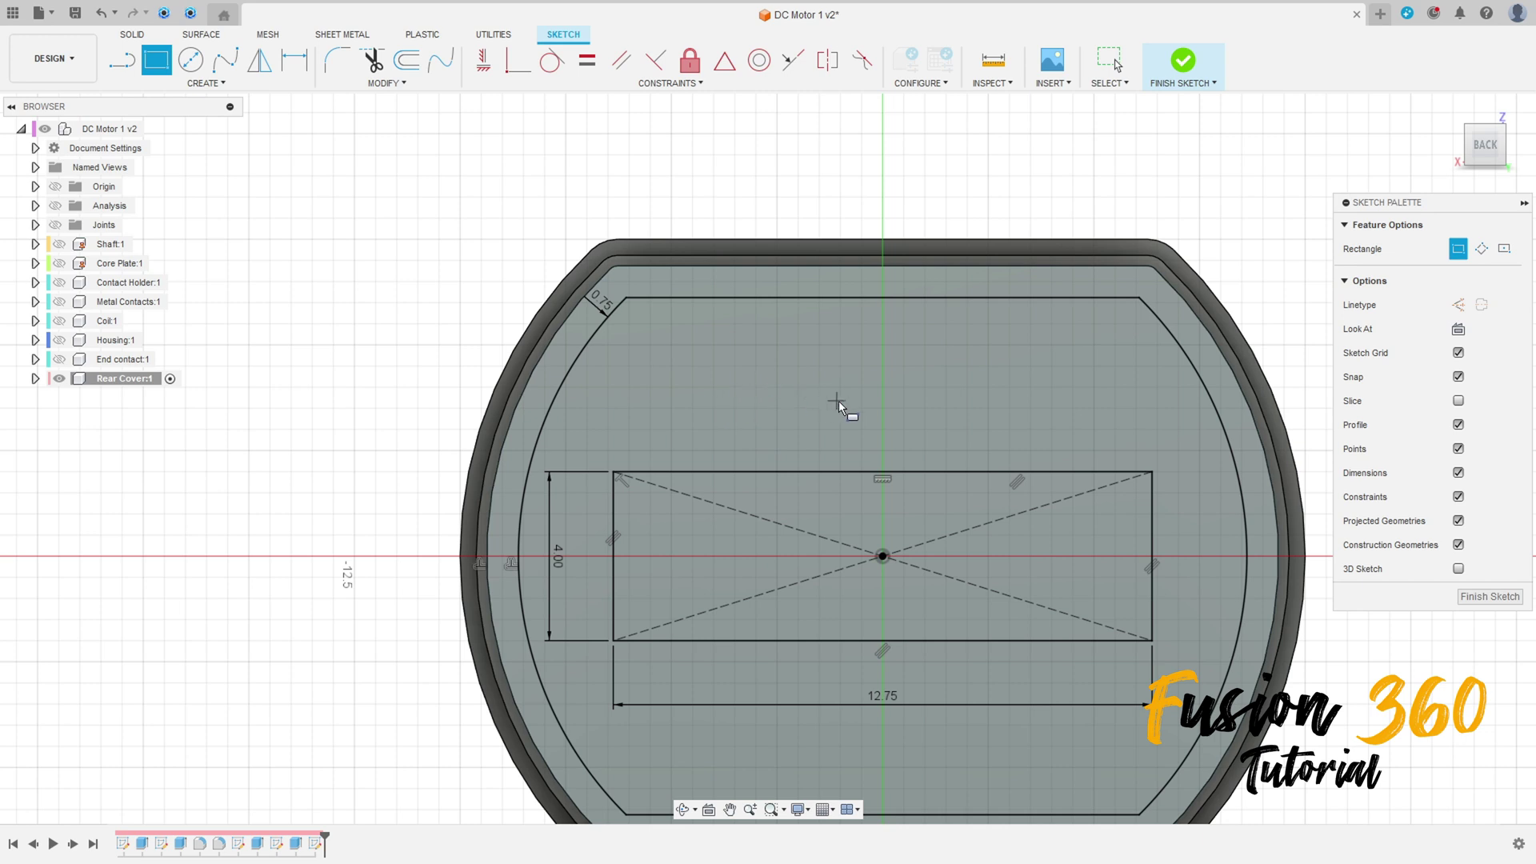
pyautogui.click(1504, 249)
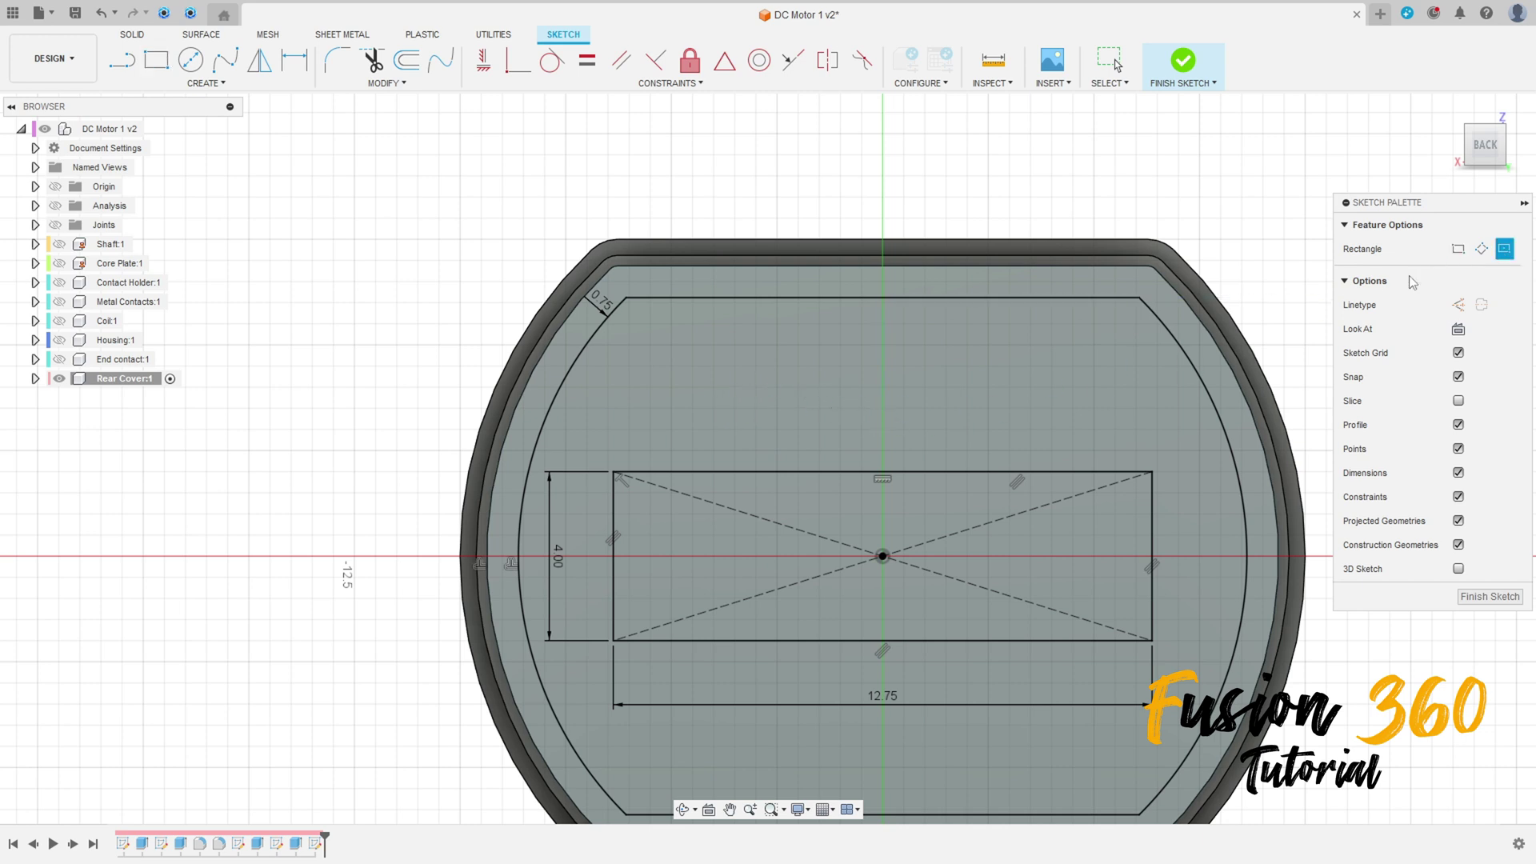
pyautogui.click(882, 408)
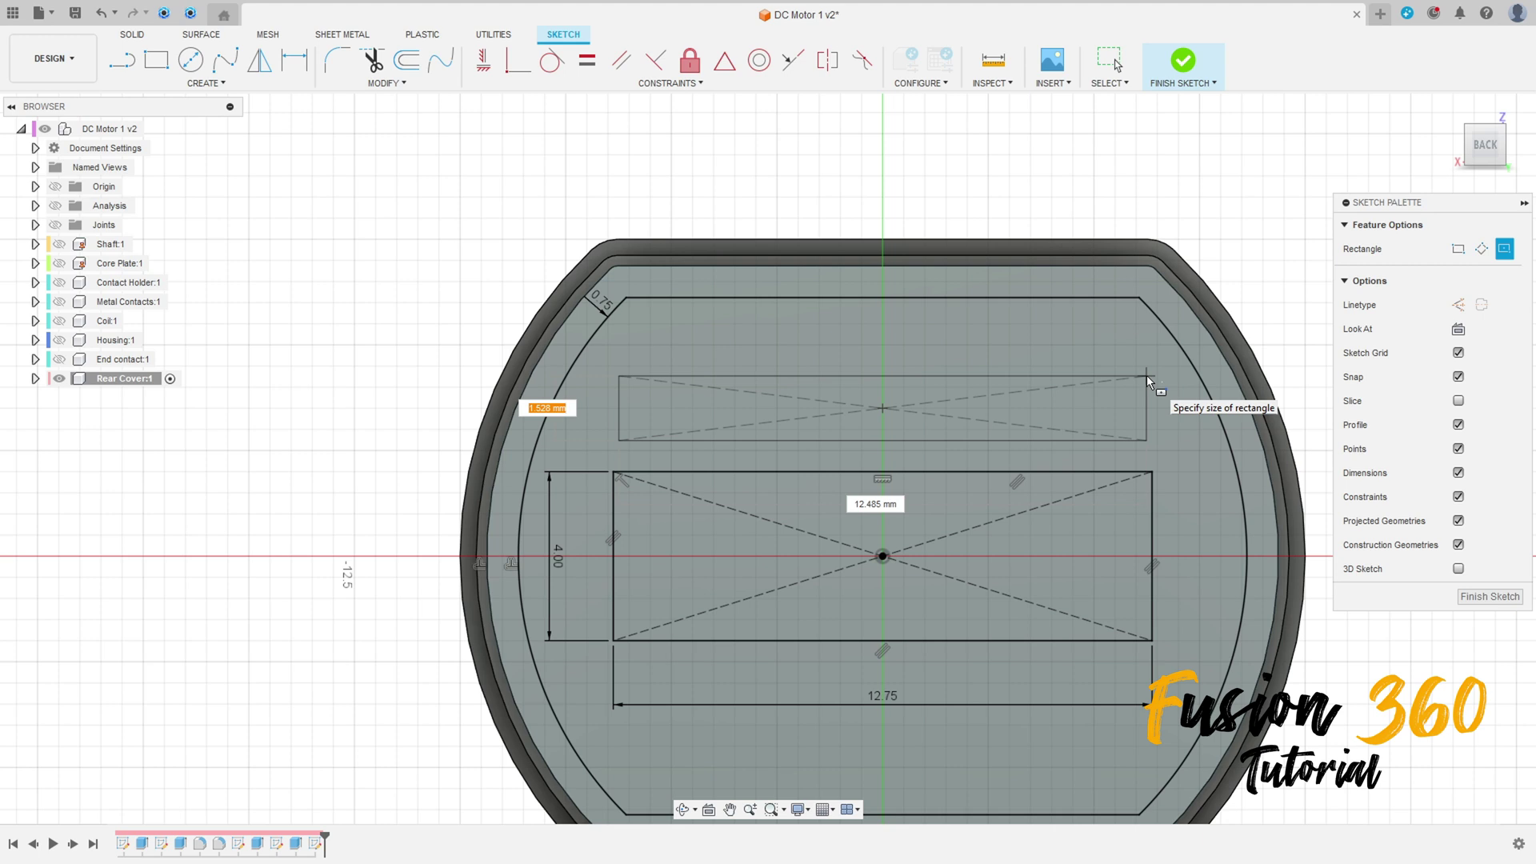
pyautogui.write('2')
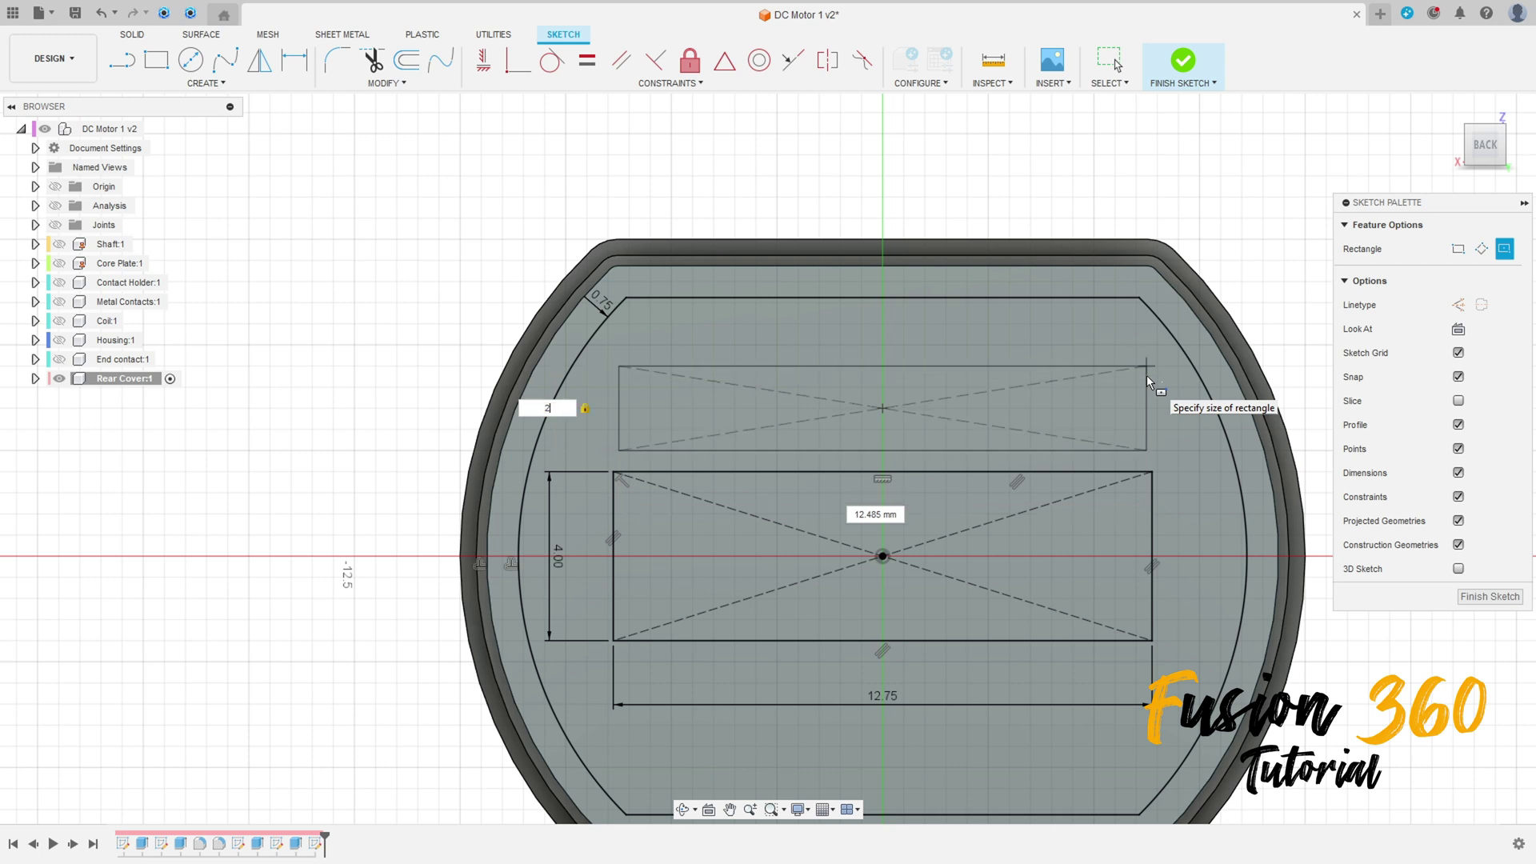
pyautogui.click(1194, 368)
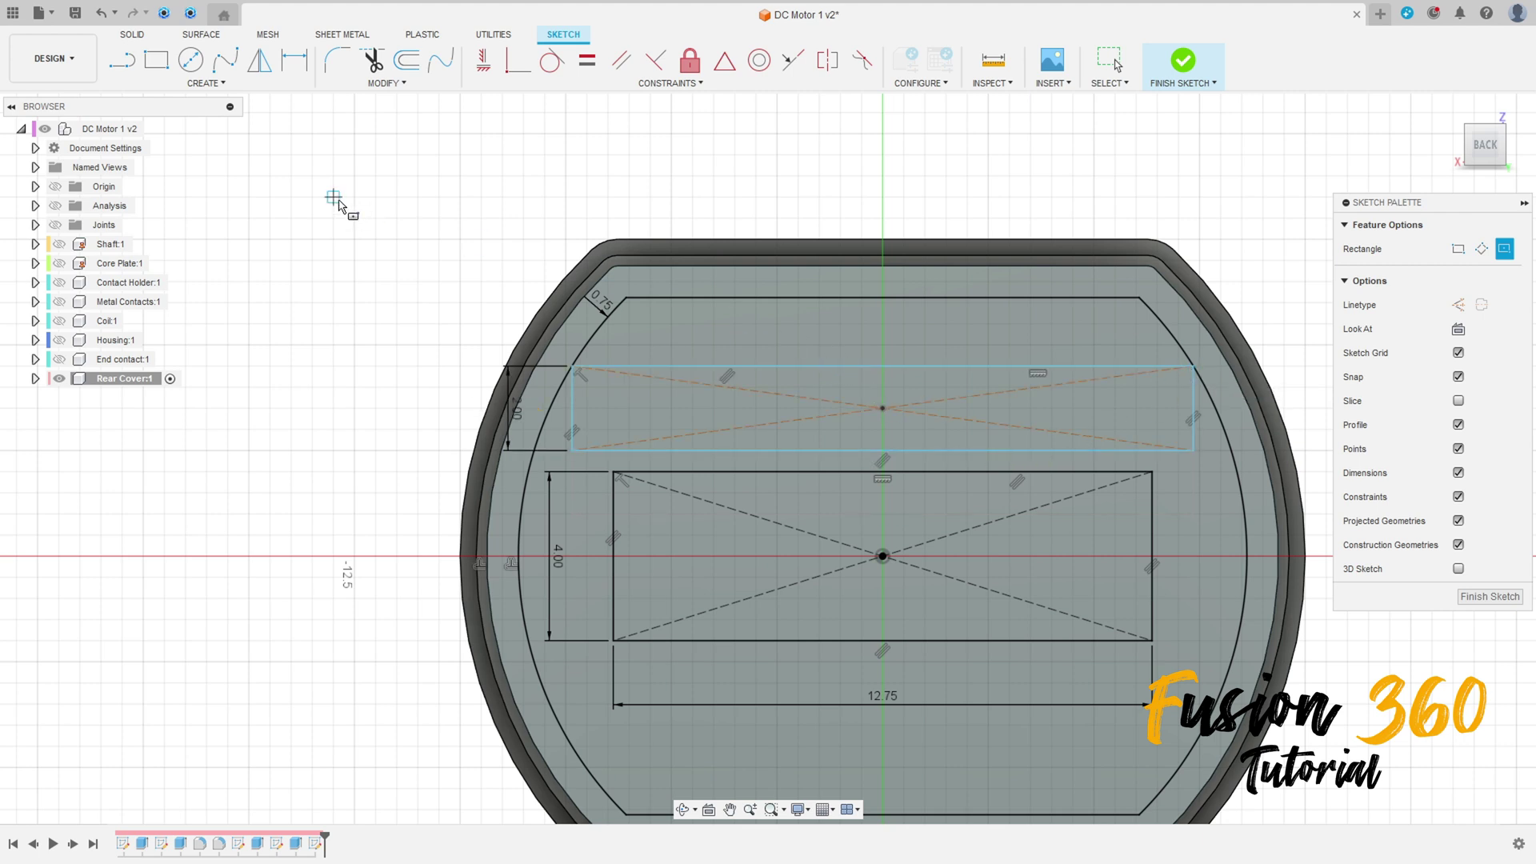
pyautogui.press('Escape')
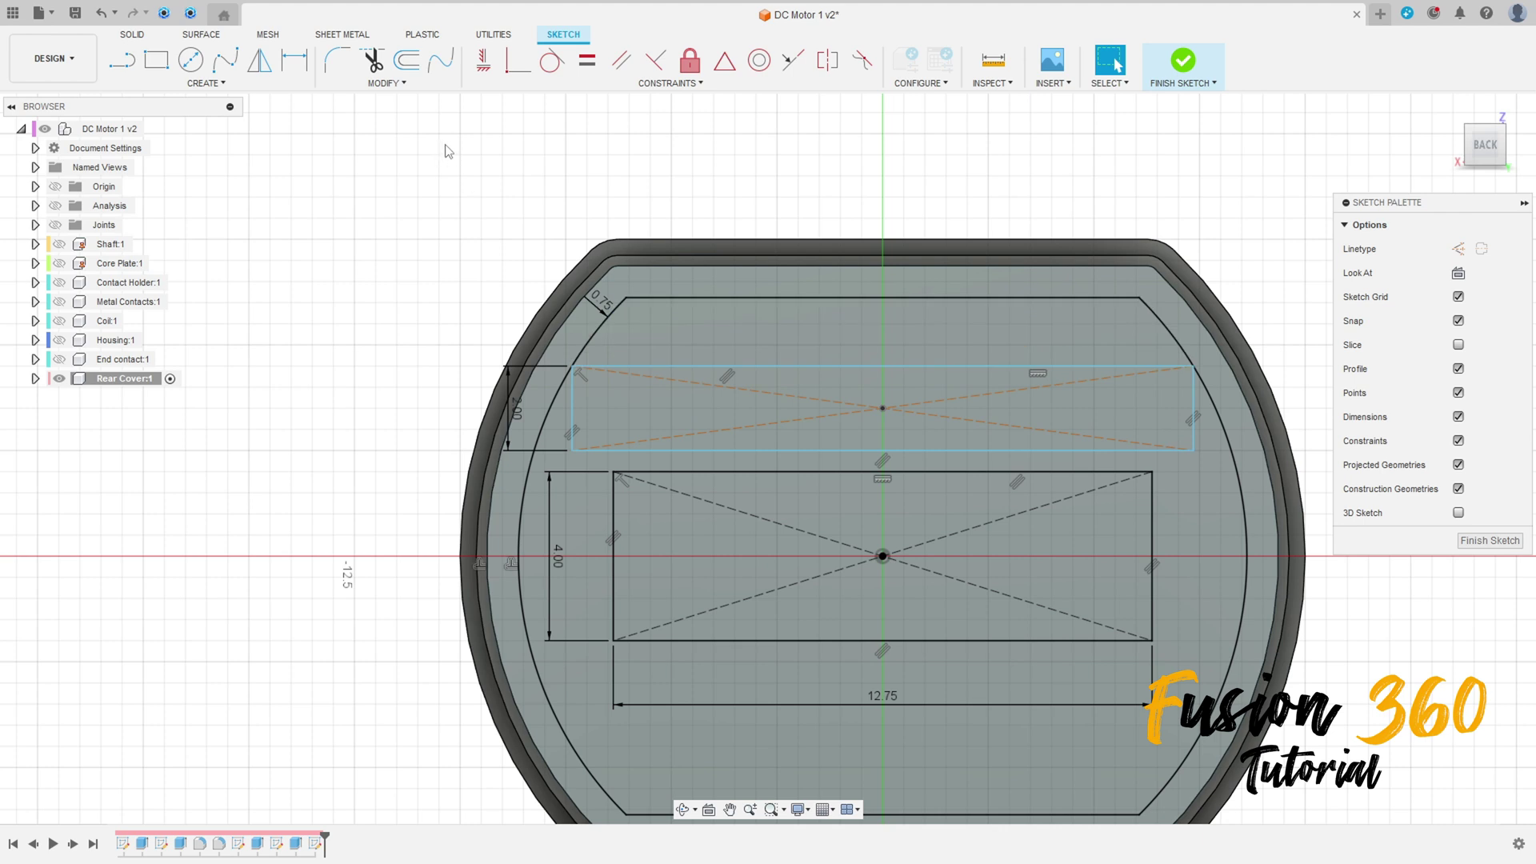
pyautogui.click(517, 60)
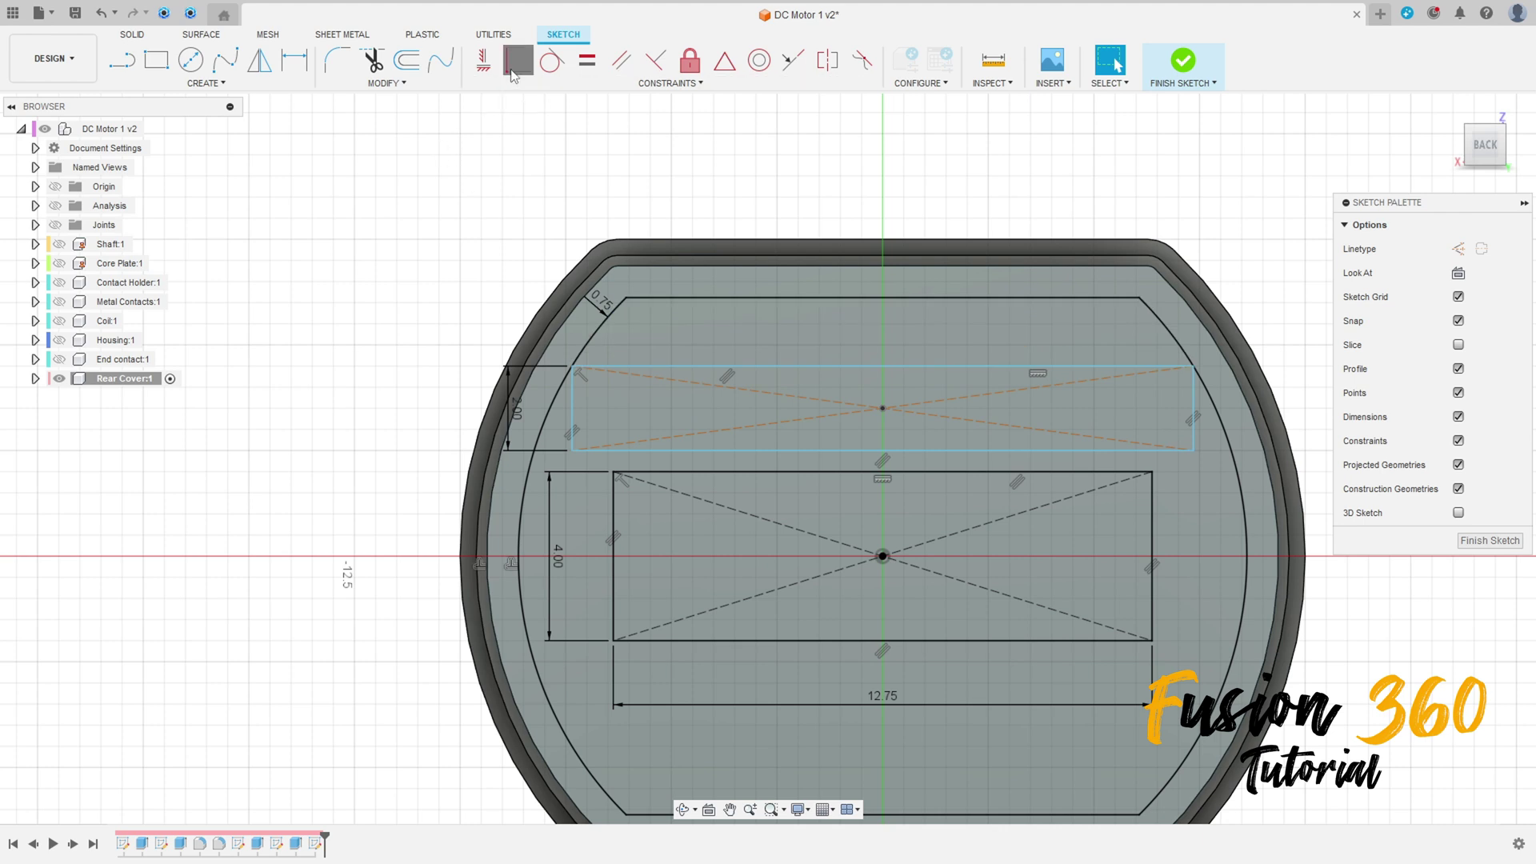
pyautogui.click(896, 453)
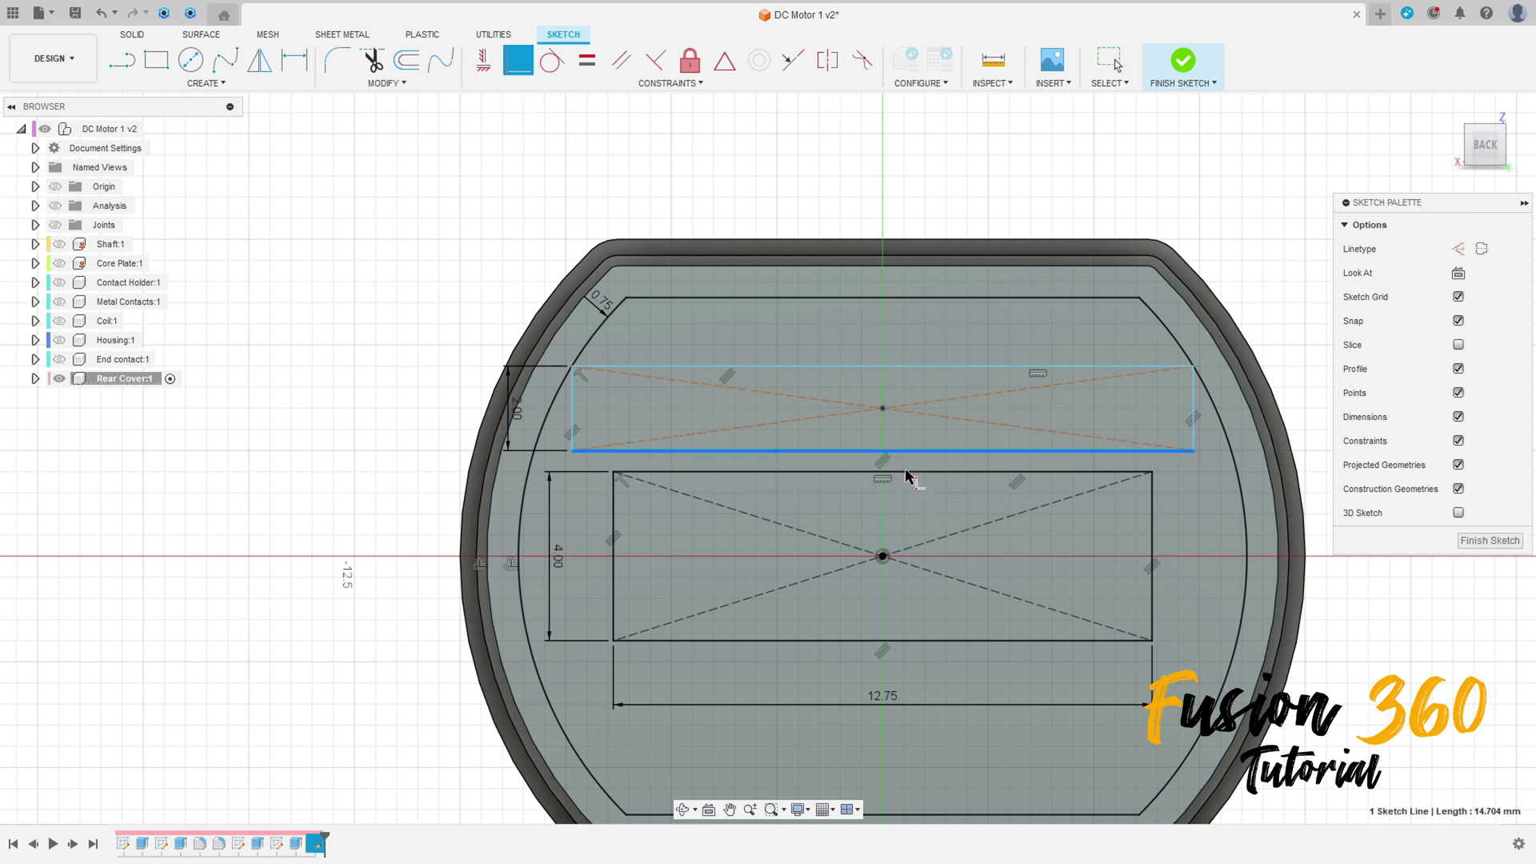
pyautogui.press('Escape')
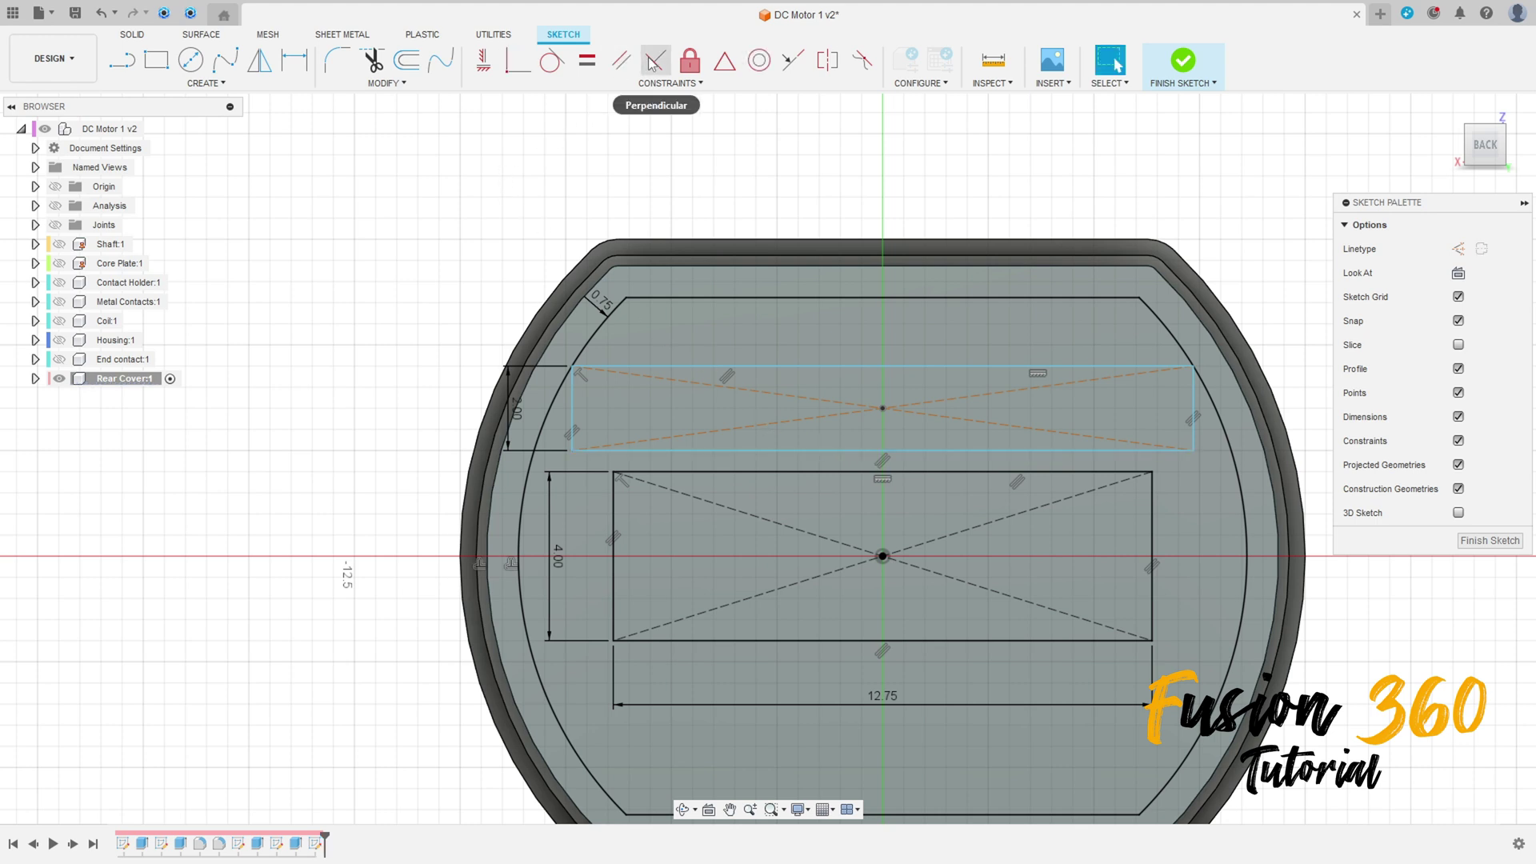
# Constrain the upper rectangle's lower edge collinear with the lower rectangle's top edge, and align its center vertically with the origin.
pyautogui.click(792, 60)
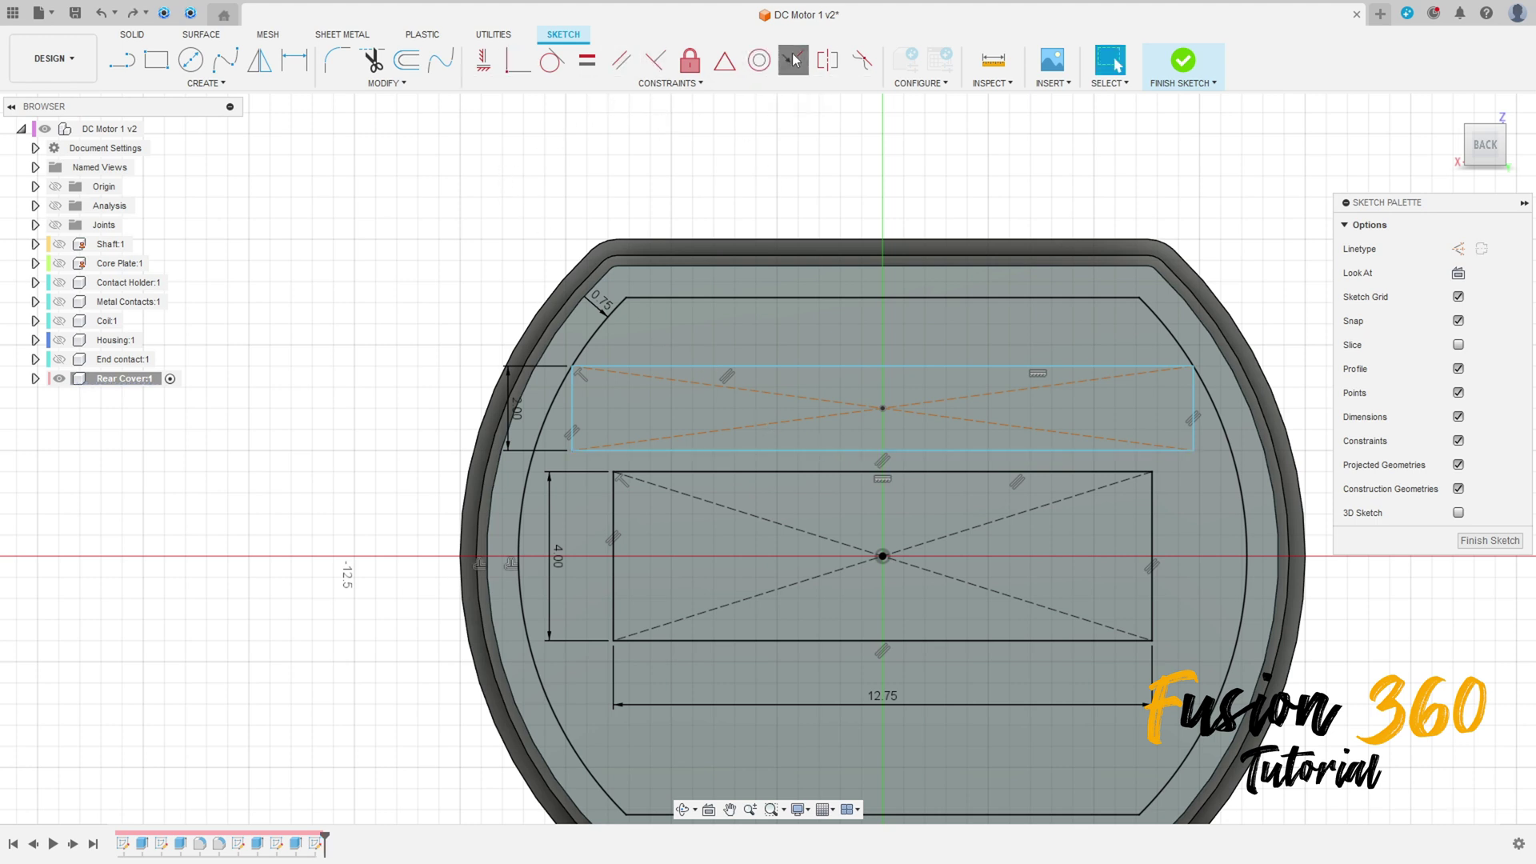
pyautogui.click(872, 453)
pyautogui.click(872, 474)
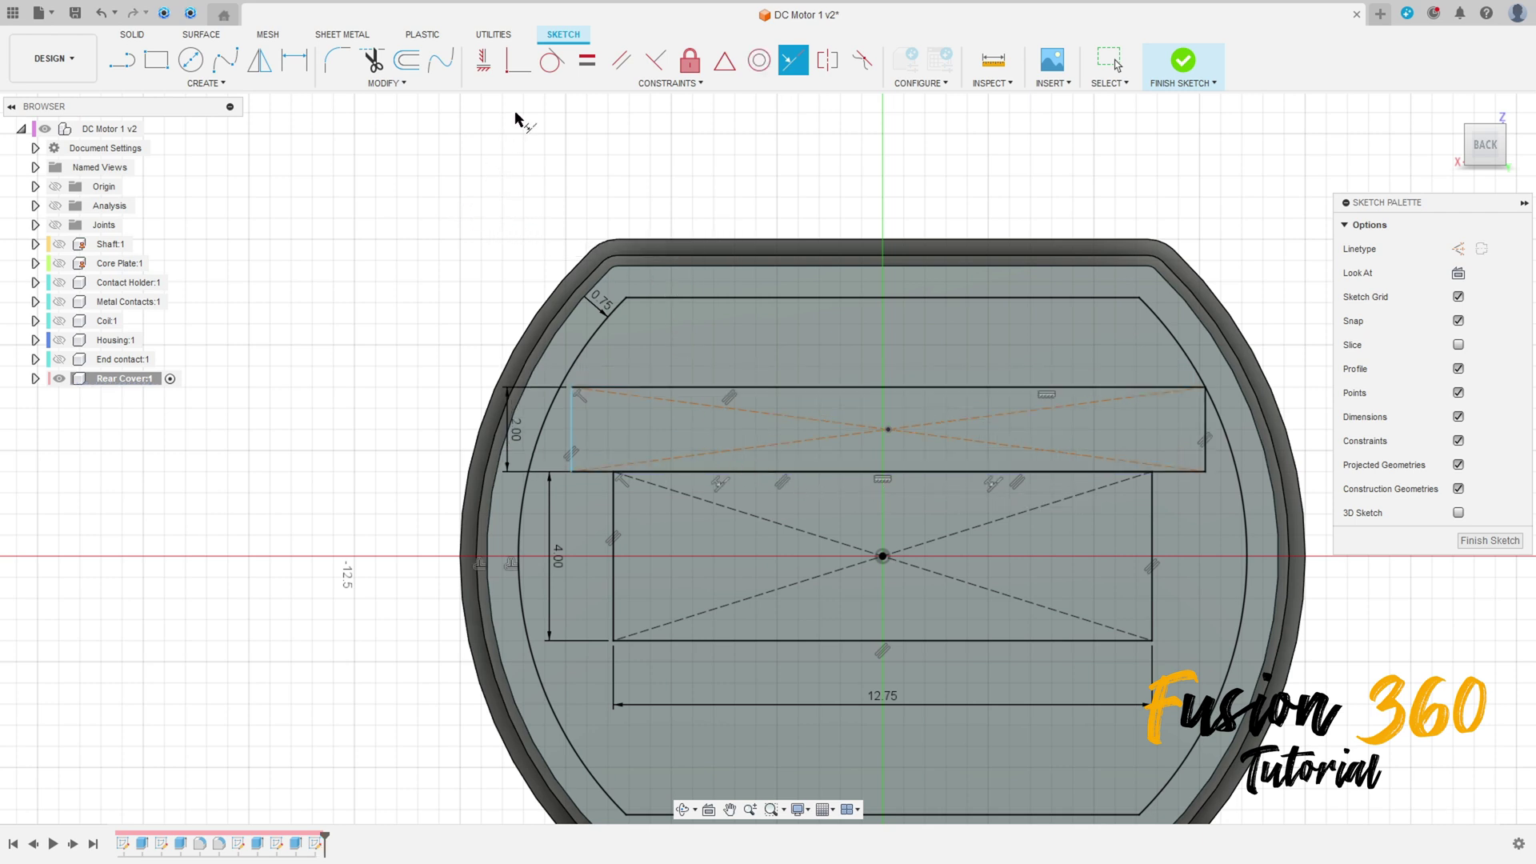
pyautogui.click(483, 60)
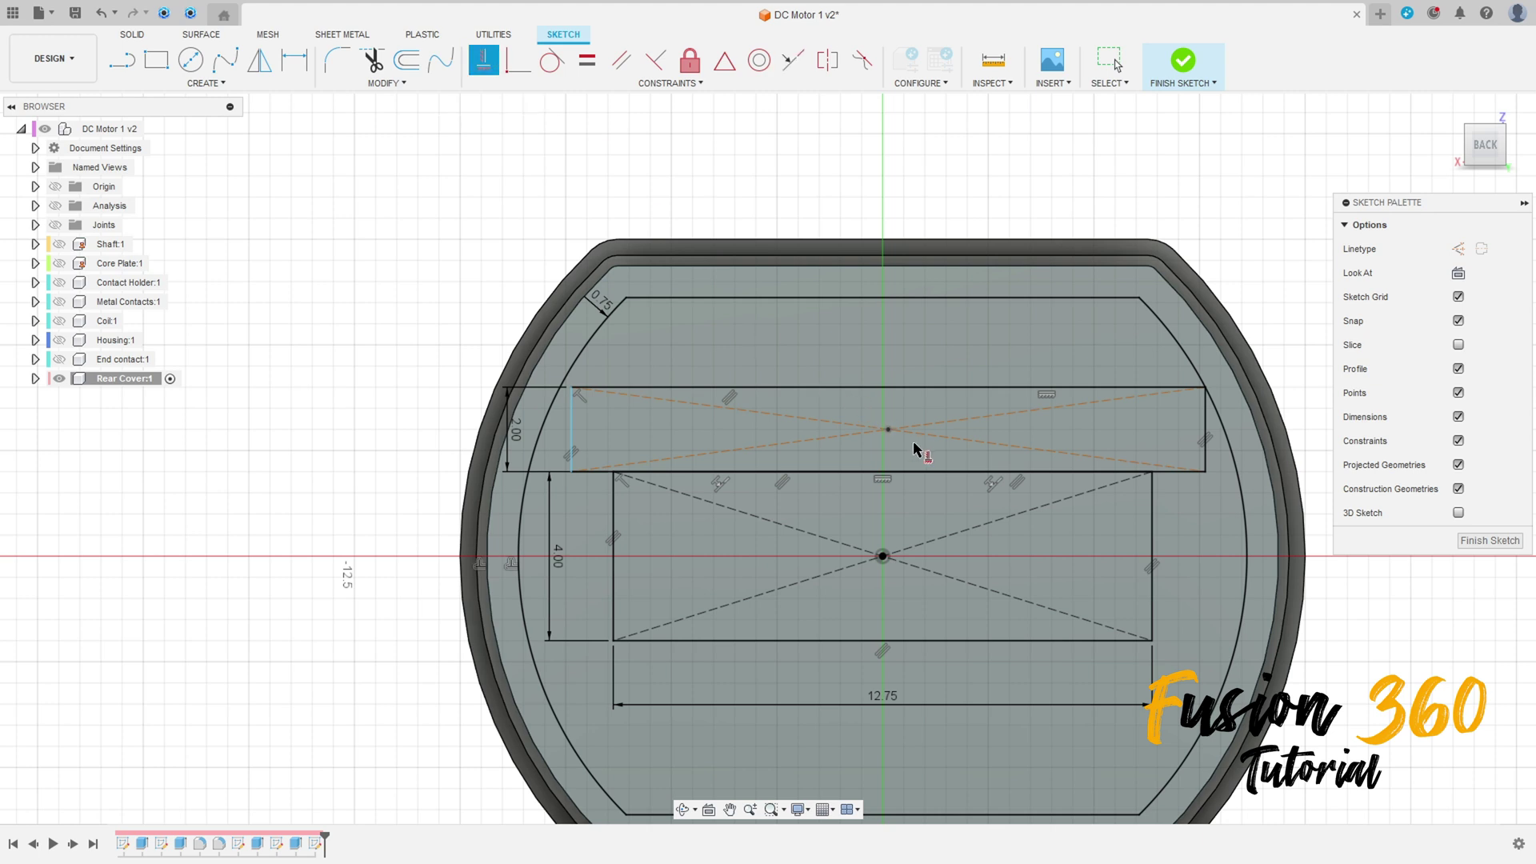
pyautogui.click(888, 431)
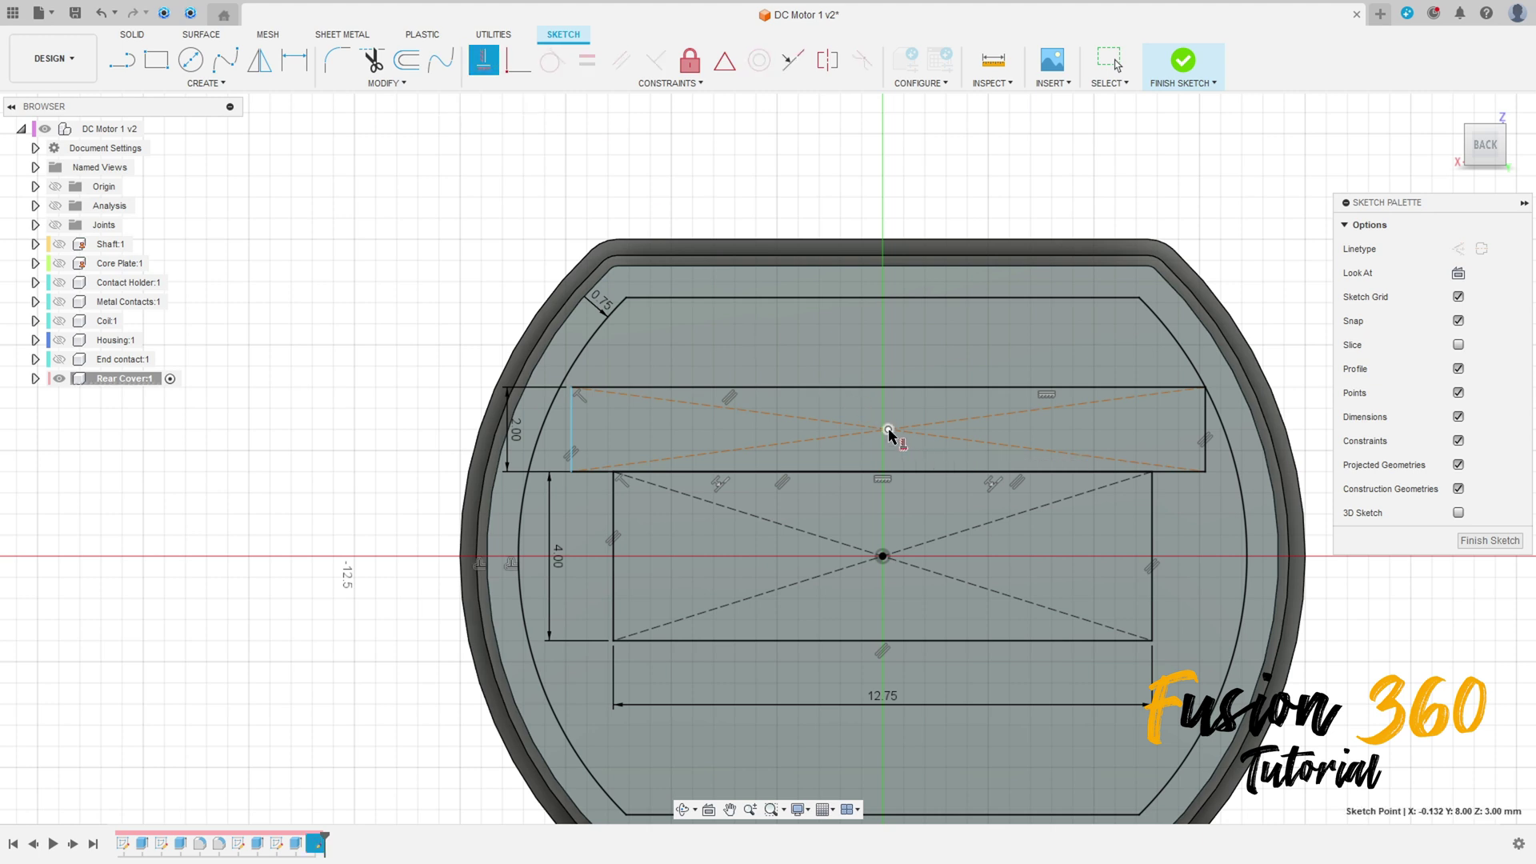
pyautogui.click(883, 556)
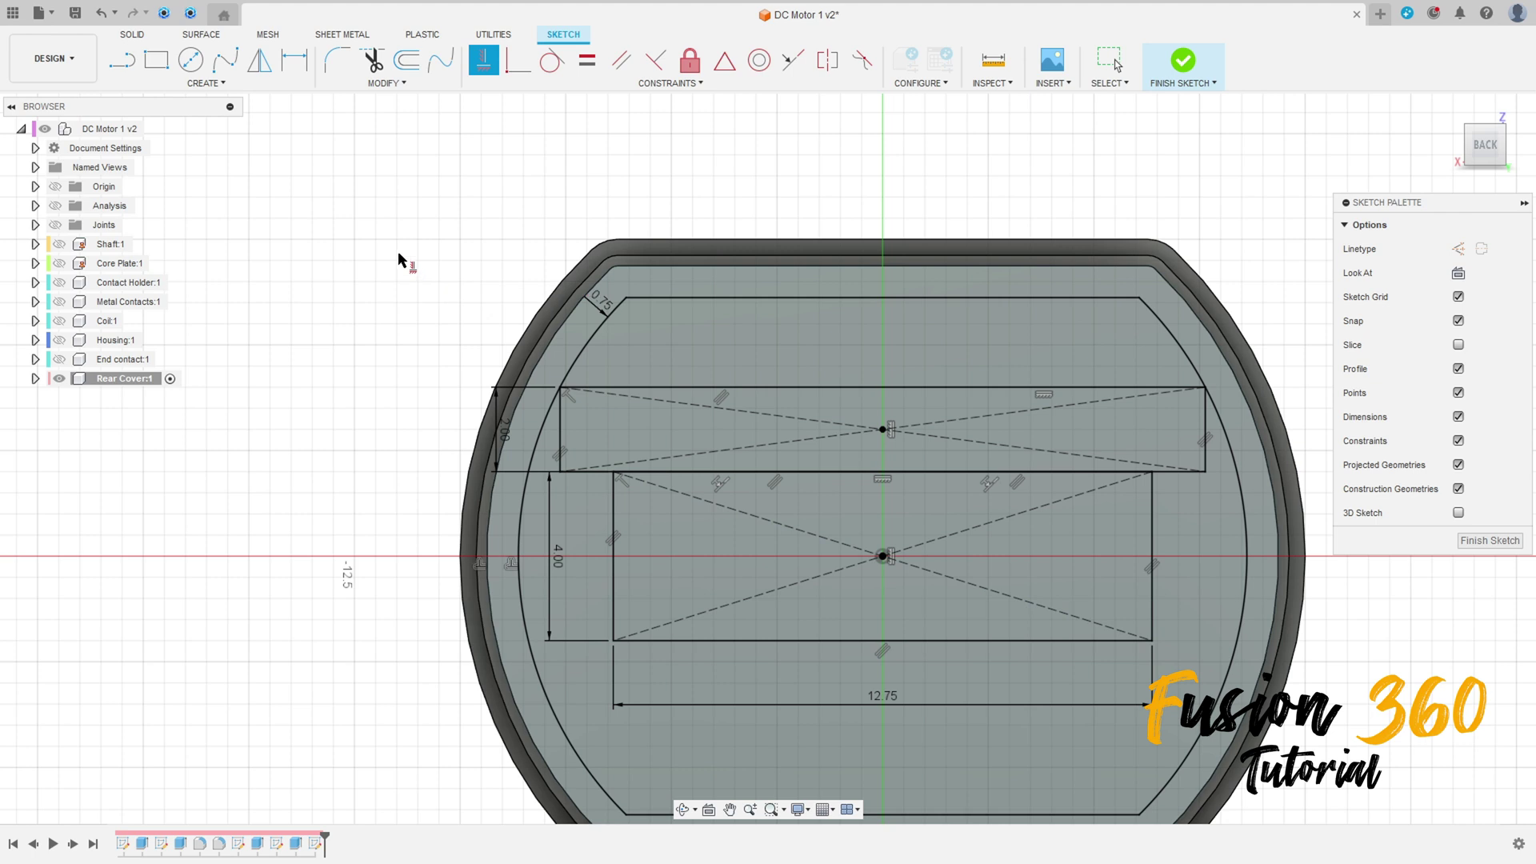
pyautogui.press('Escape')
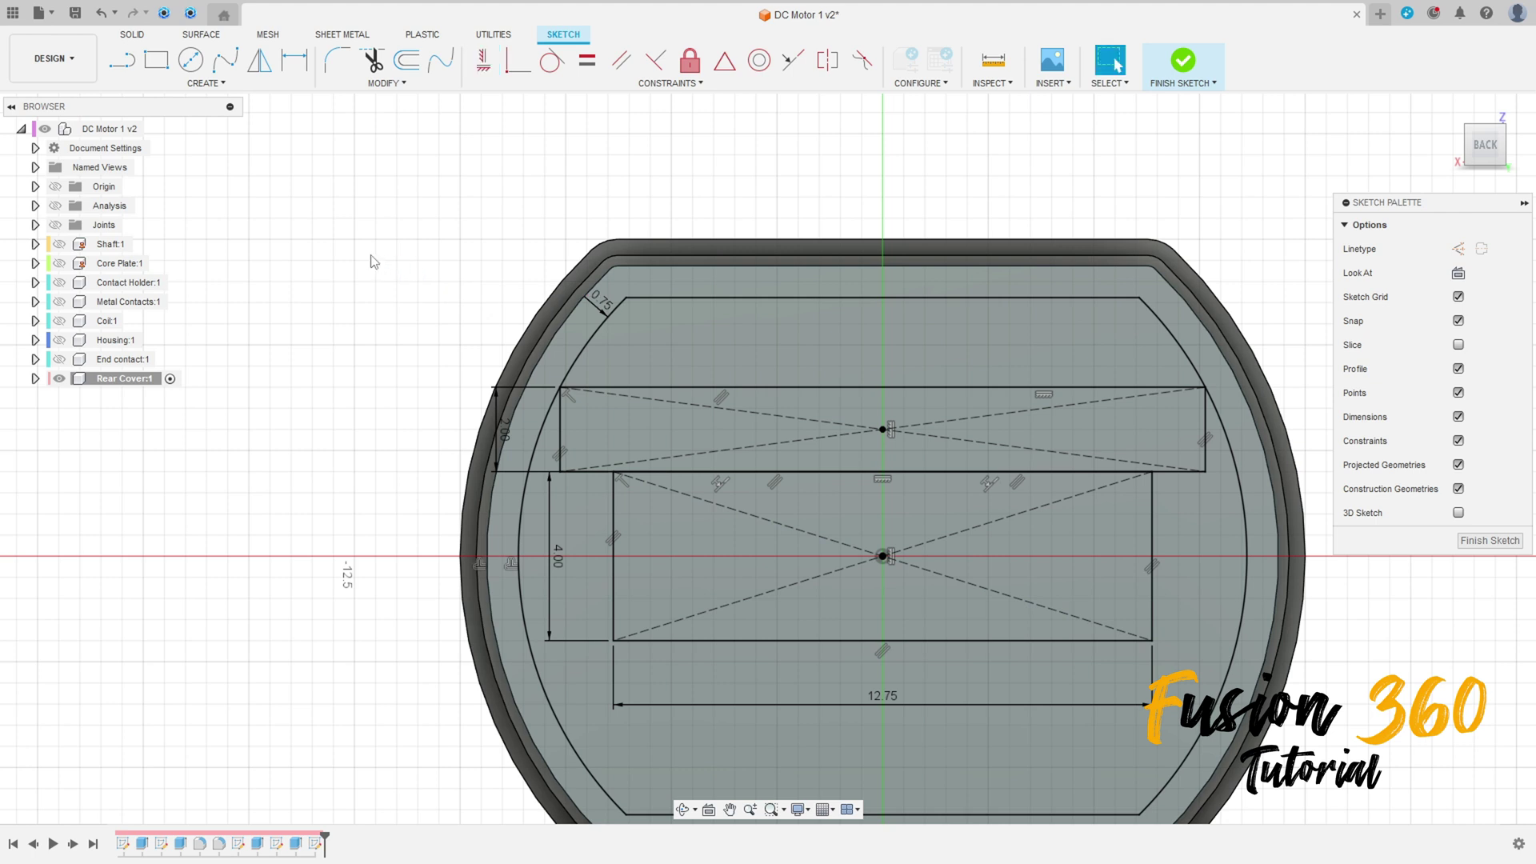
# Draw two slanted lines joining the upper rectangle's top corners to the lower rectangle's top corners on each side.
pyautogui.click(123, 62)
pyautogui.click(560, 389)
pyautogui.click(614, 473)
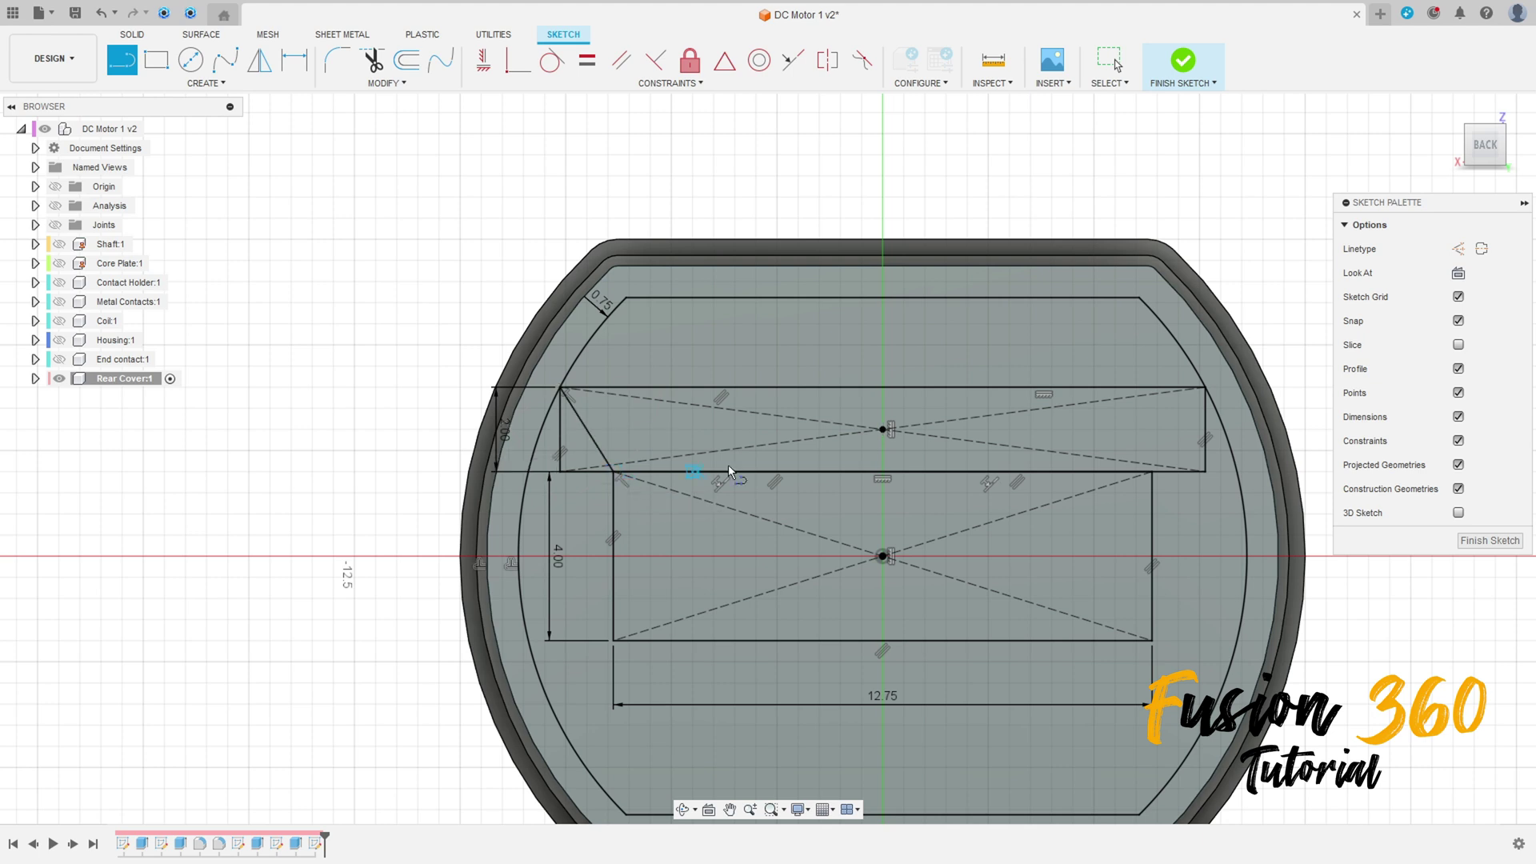
pyautogui.click(1206, 388)
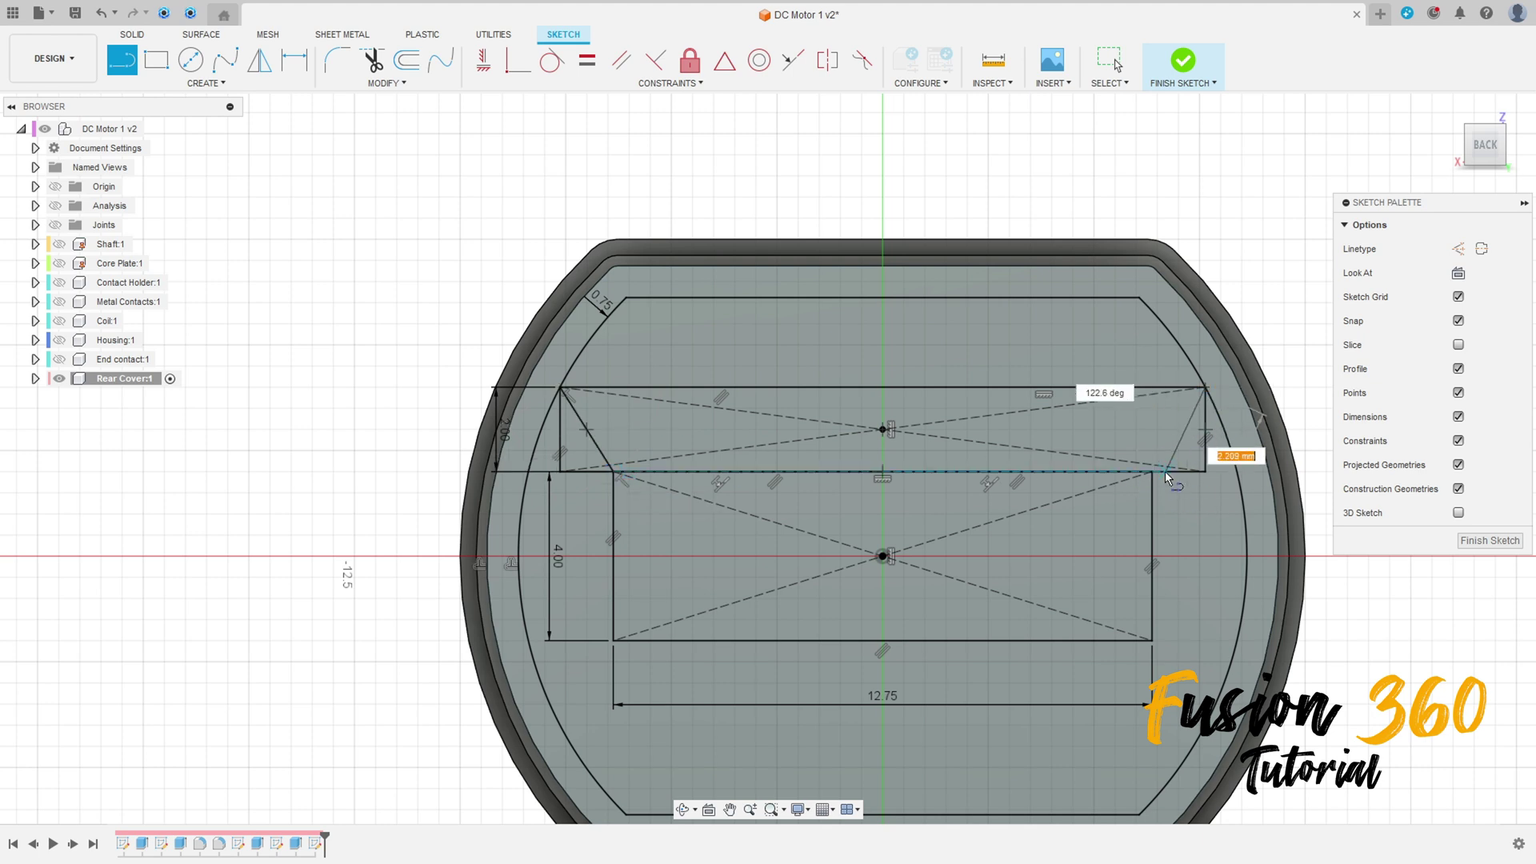
pyautogui.click(1153, 472)
pyautogui.scroll(1, 1154, 514)
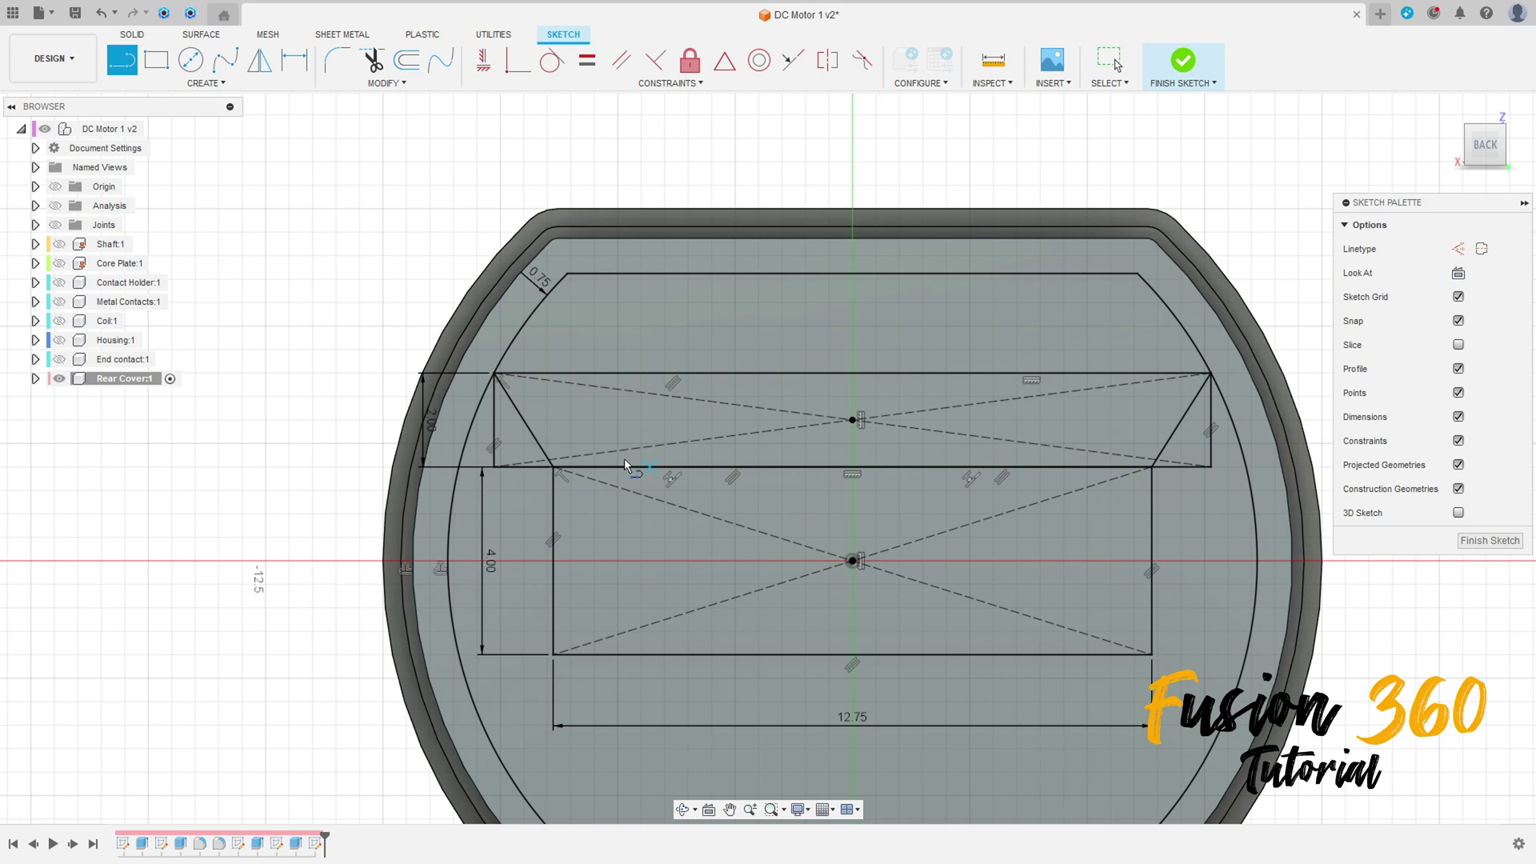
pyautogui.press('Escape')
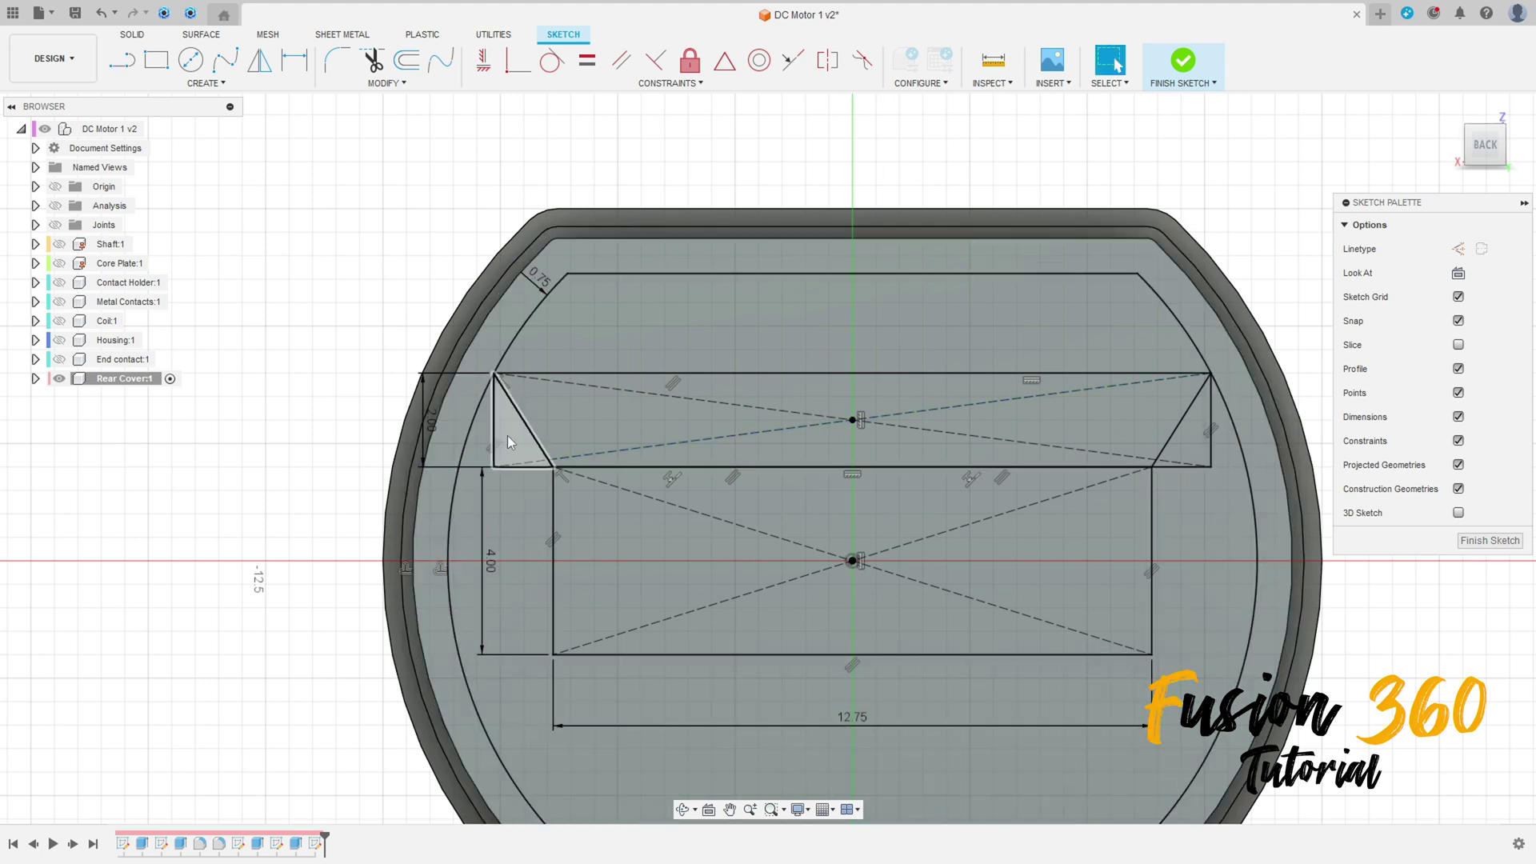
# Draw a horizontal construction line from the sketch origin to the midpoint of the lower rectangle's right side.
pyautogui.click(119, 66)
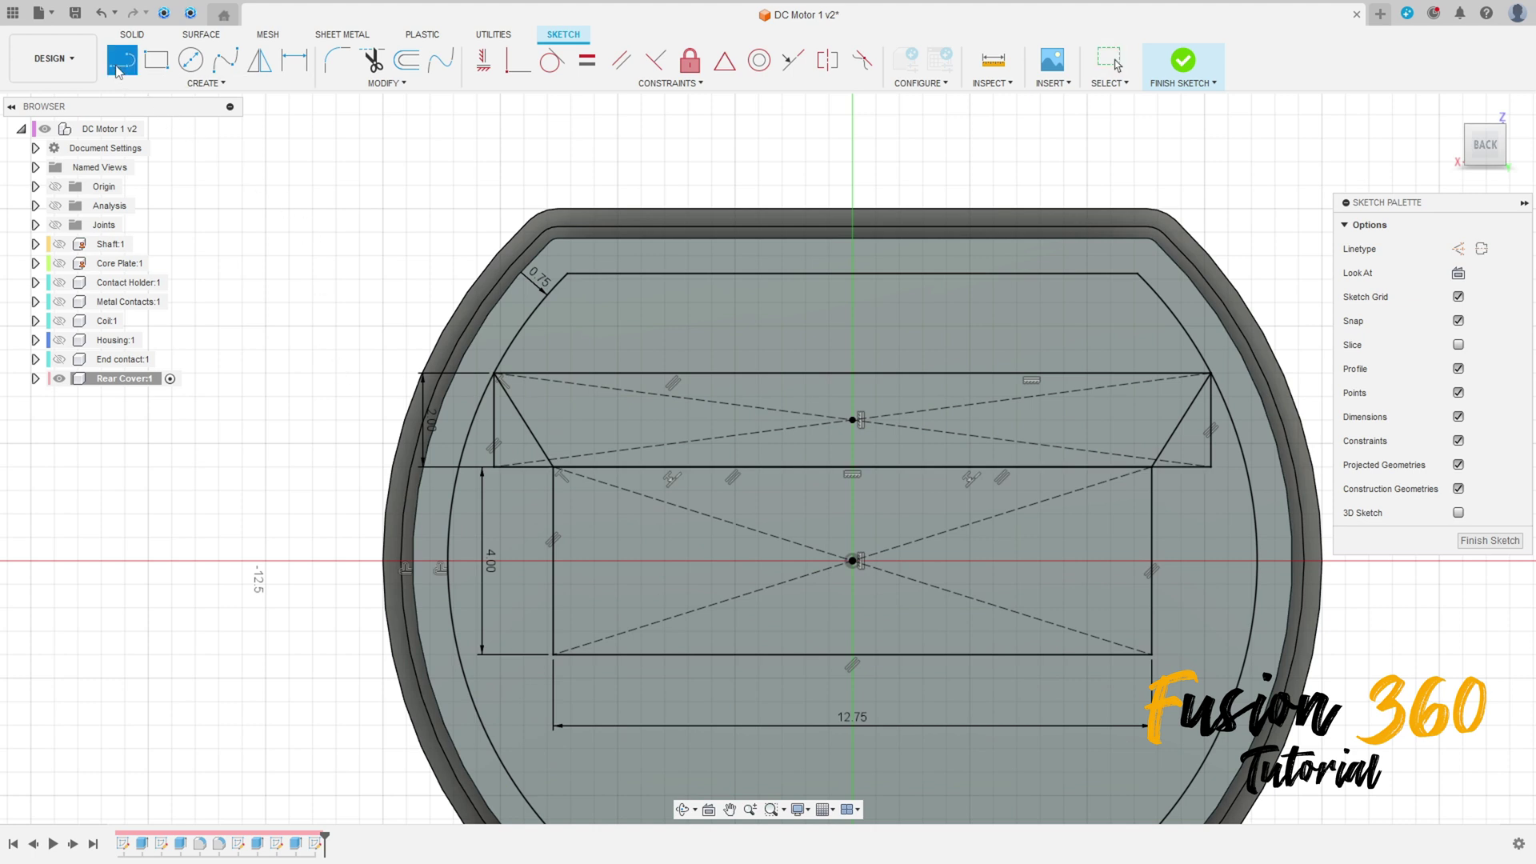
pyautogui.click(1458, 249)
pyautogui.click(851, 562)
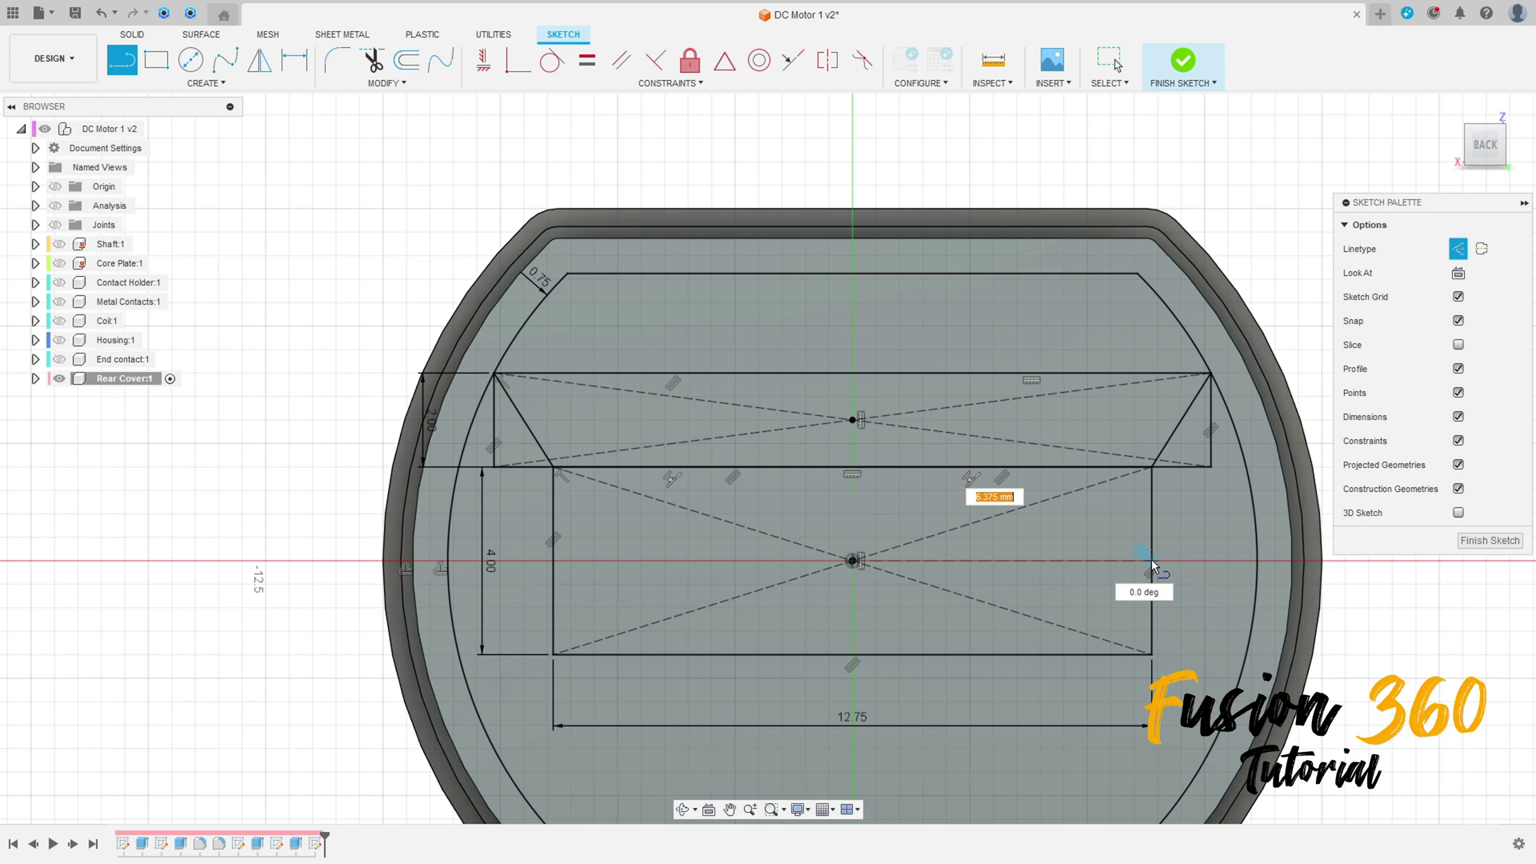
pyautogui.click(1151, 562)
pyautogui.press('Escape')
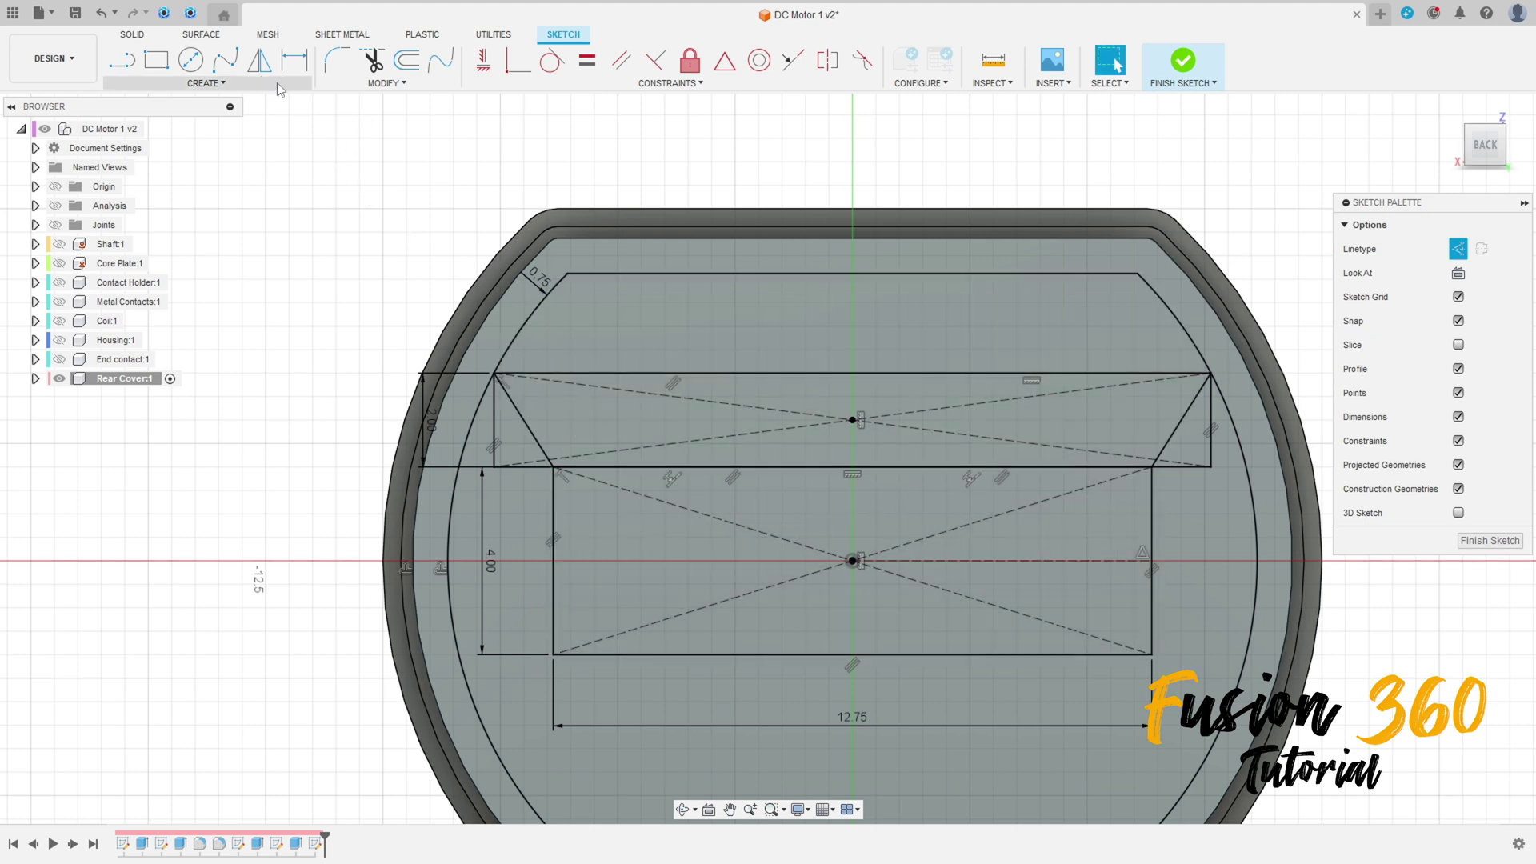
# Mirror the two slanted lines and the upper rectangle's top edge about the horizontal construction line, and finish the sketch.
pyautogui.click(260, 59)
pyautogui.click(526, 424)
pyautogui.click(572, 374)
pyautogui.click(1188, 413)
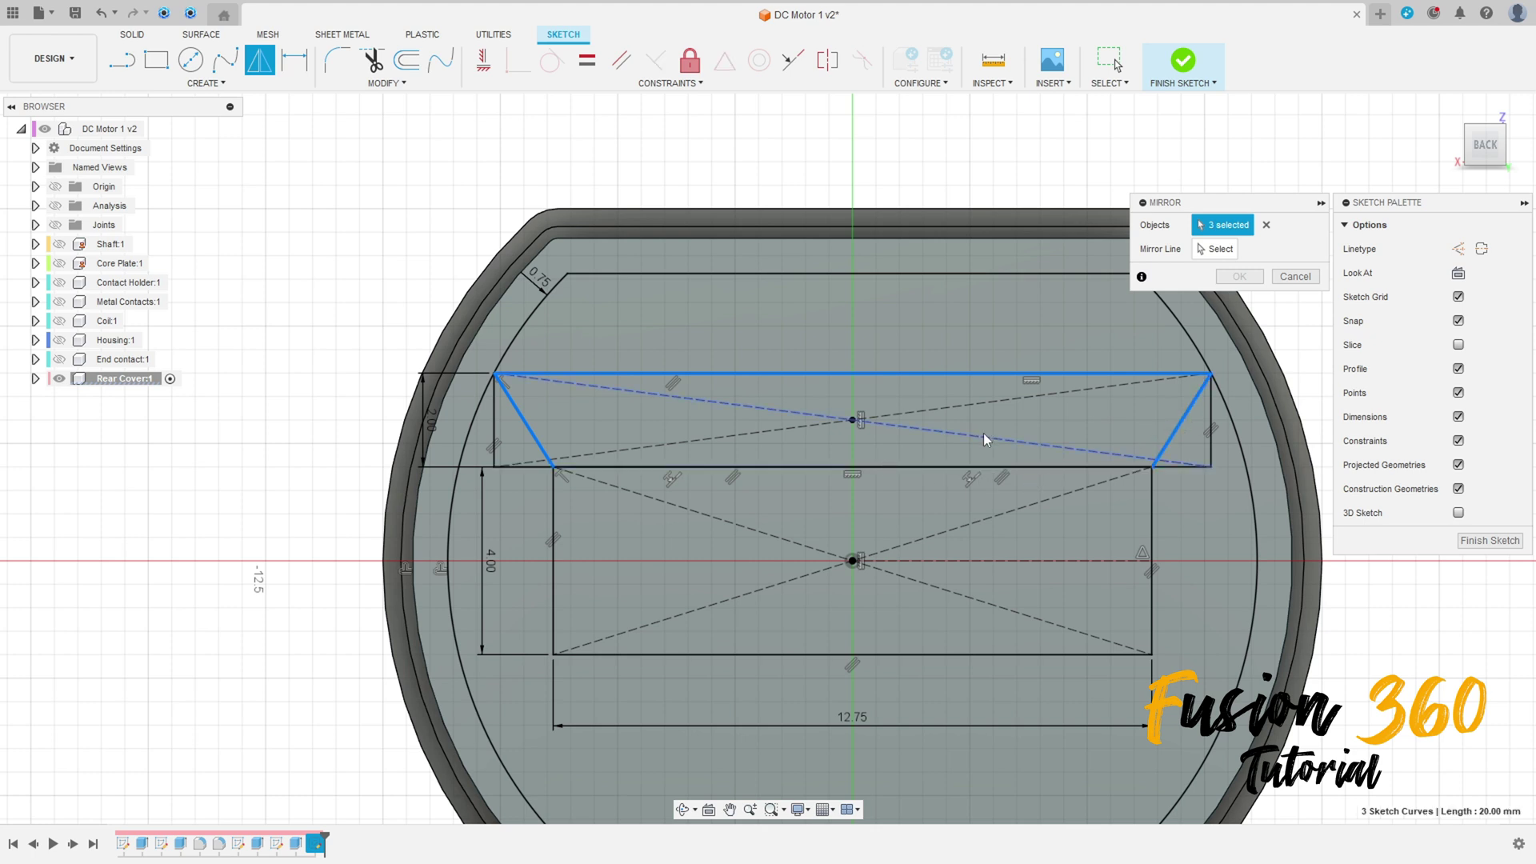
pyautogui.click(1212, 249)
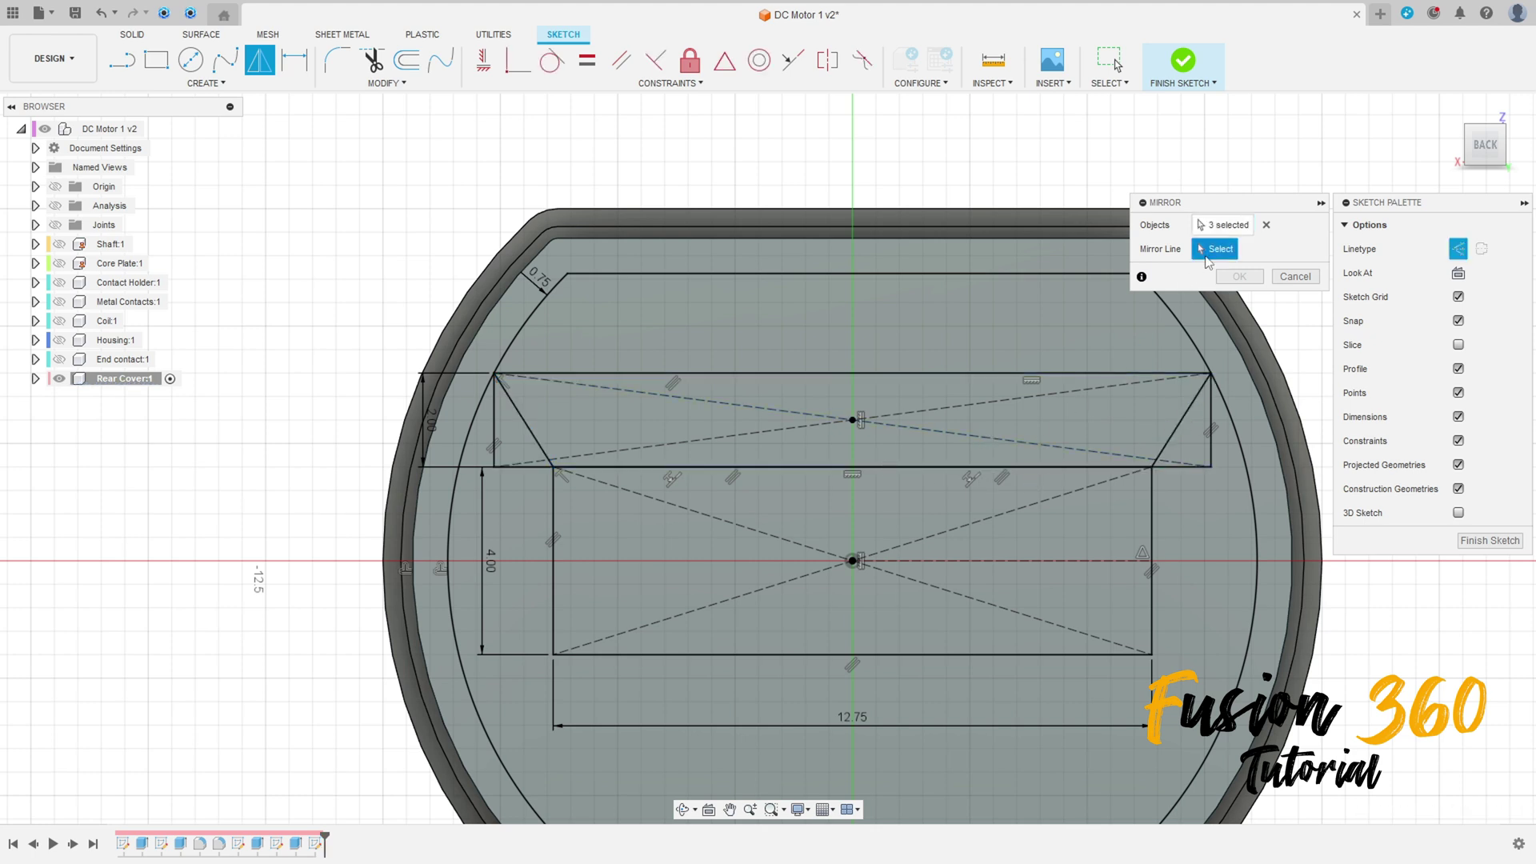
pyautogui.click(1024, 561)
pyautogui.click(1238, 276)
pyautogui.scroll(-2, 1147, 474)
pyautogui.scroll(-1, 1207, 239)
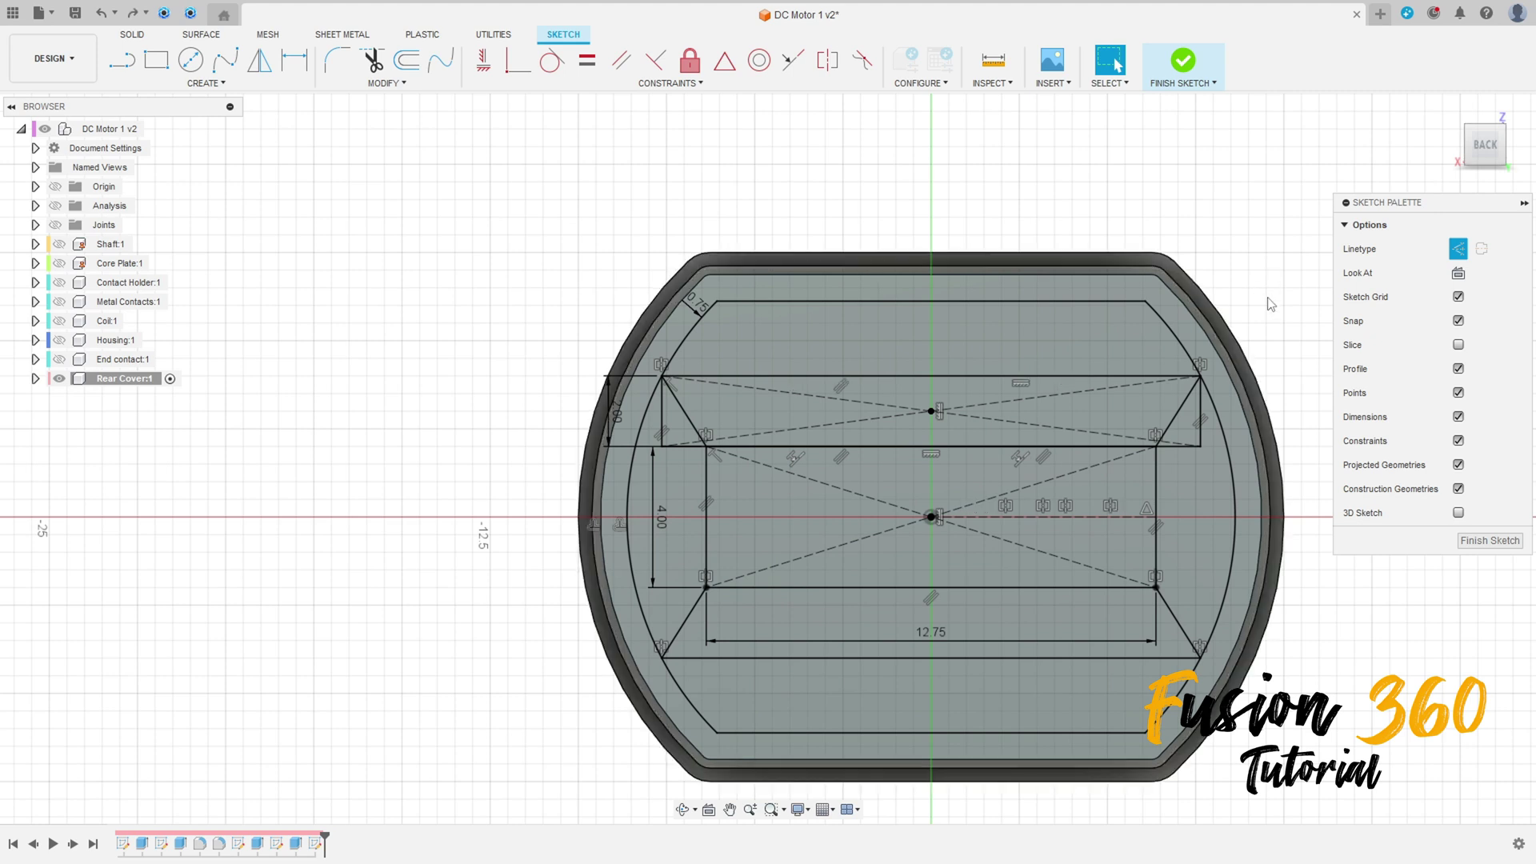
pyautogui.moveTo(1261, 298); pyautogui.dragTo(1128, 292, button='middle')
pyautogui.scroll(2, 1258, 406)
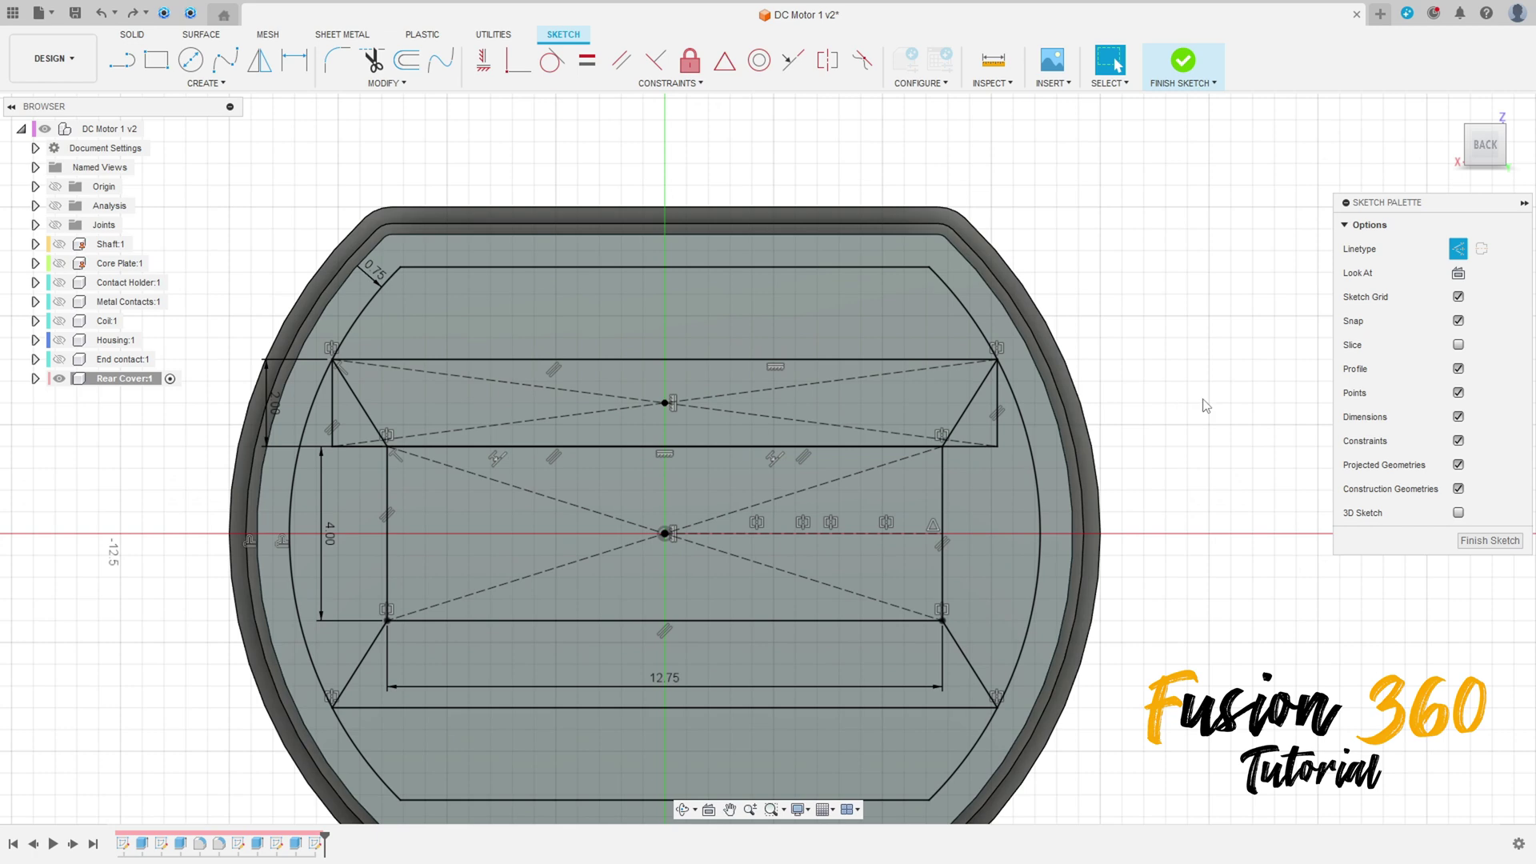
pyautogui.click(1180, 72)
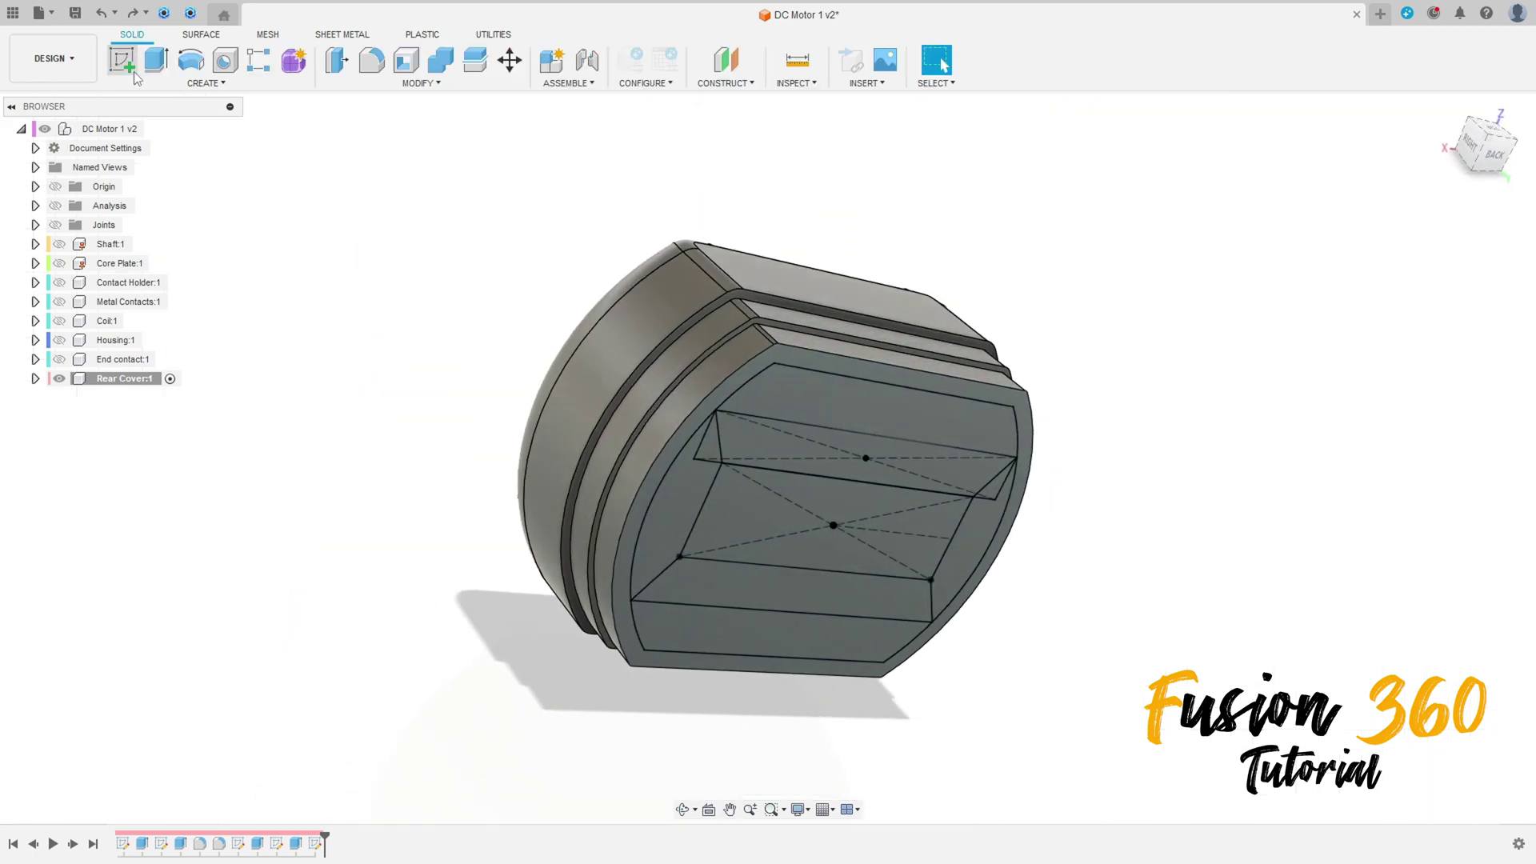
# Extrude the five central profiles inside the offset outline as a cut with a distance of -6.5 mm, excluding the side areas.
pyautogui.click(152, 71)
pyautogui.keyDown('shift'); pyautogui.moveTo(1015, 521); pyautogui.dragTo(794, 437, button='middle'); pyautogui.keyUp('shift')
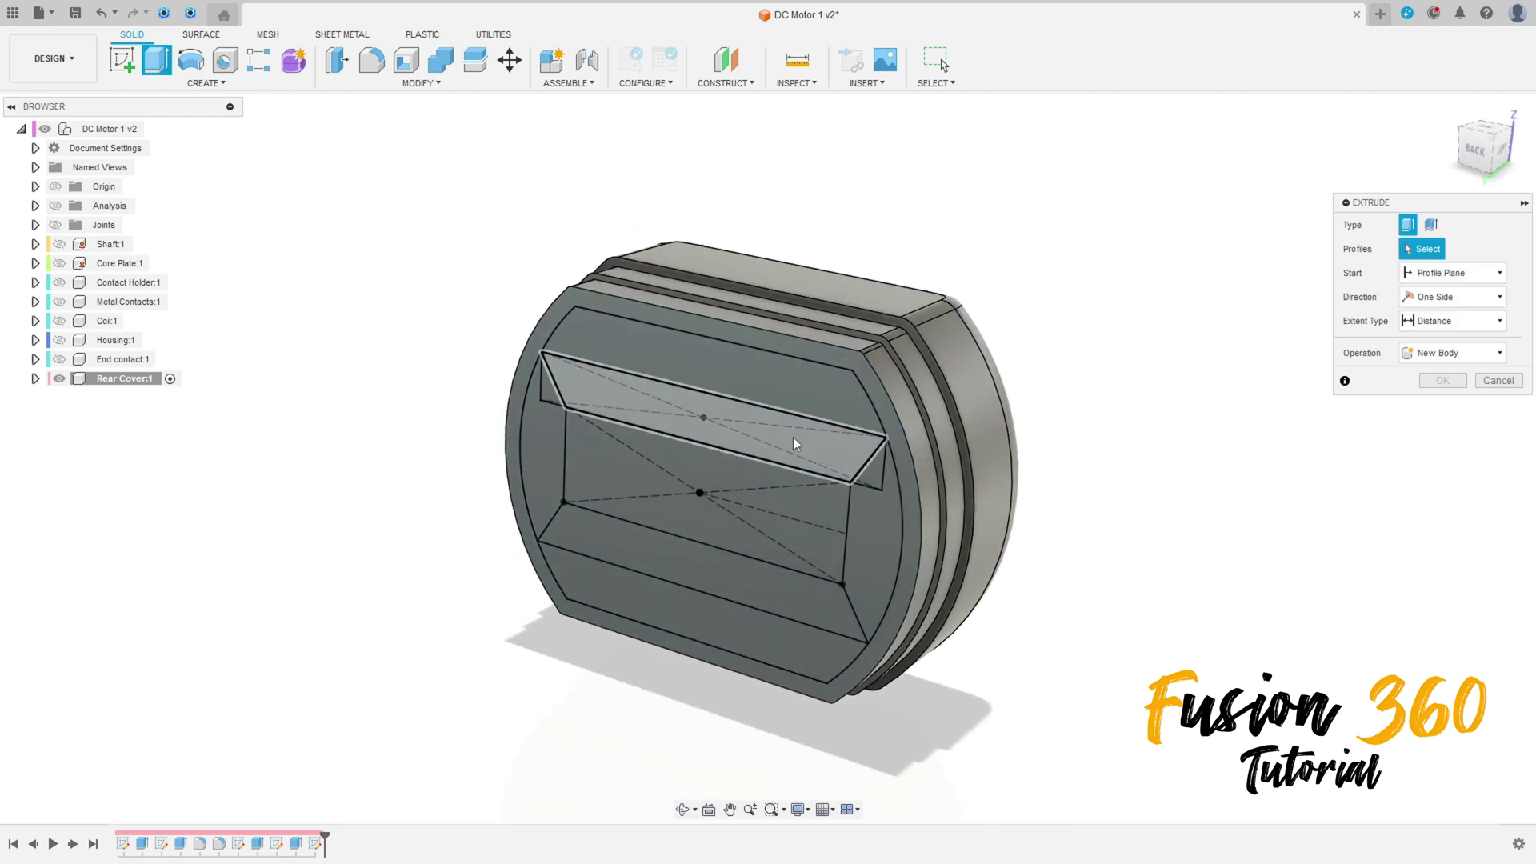
pyautogui.click(793, 436)
pyautogui.click(796, 386)
pyautogui.click(788, 520)
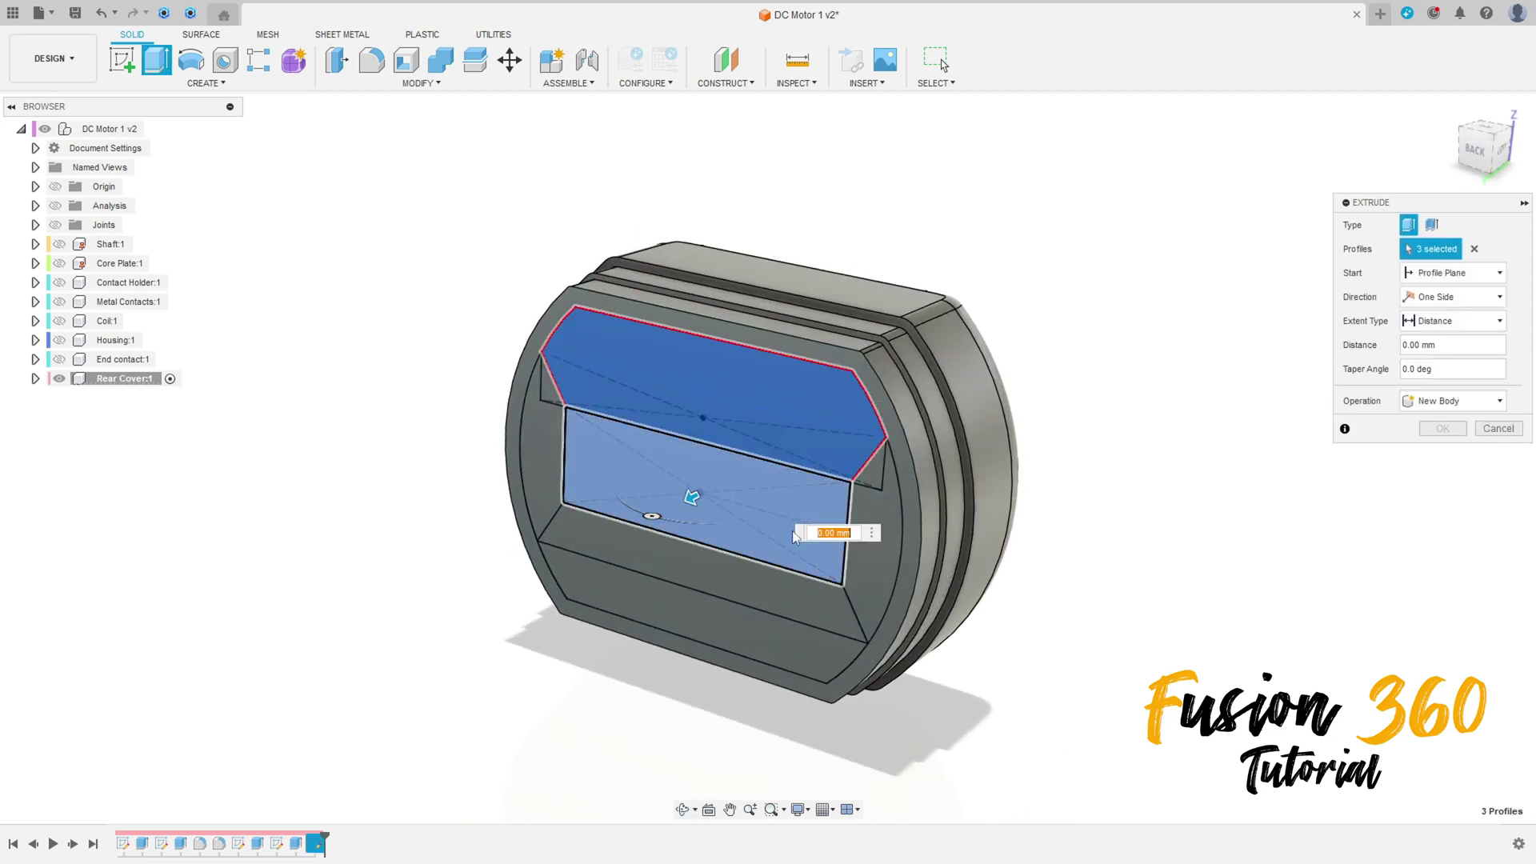
pyautogui.click(772, 592)
pyautogui.click(741, 622)
pyautogui.keyDown('shift'); pyautogui.moveTo(410, 398); pyautogui.dragTo(1048, 428, button='middle'); pyautogui.keyUp('shift')
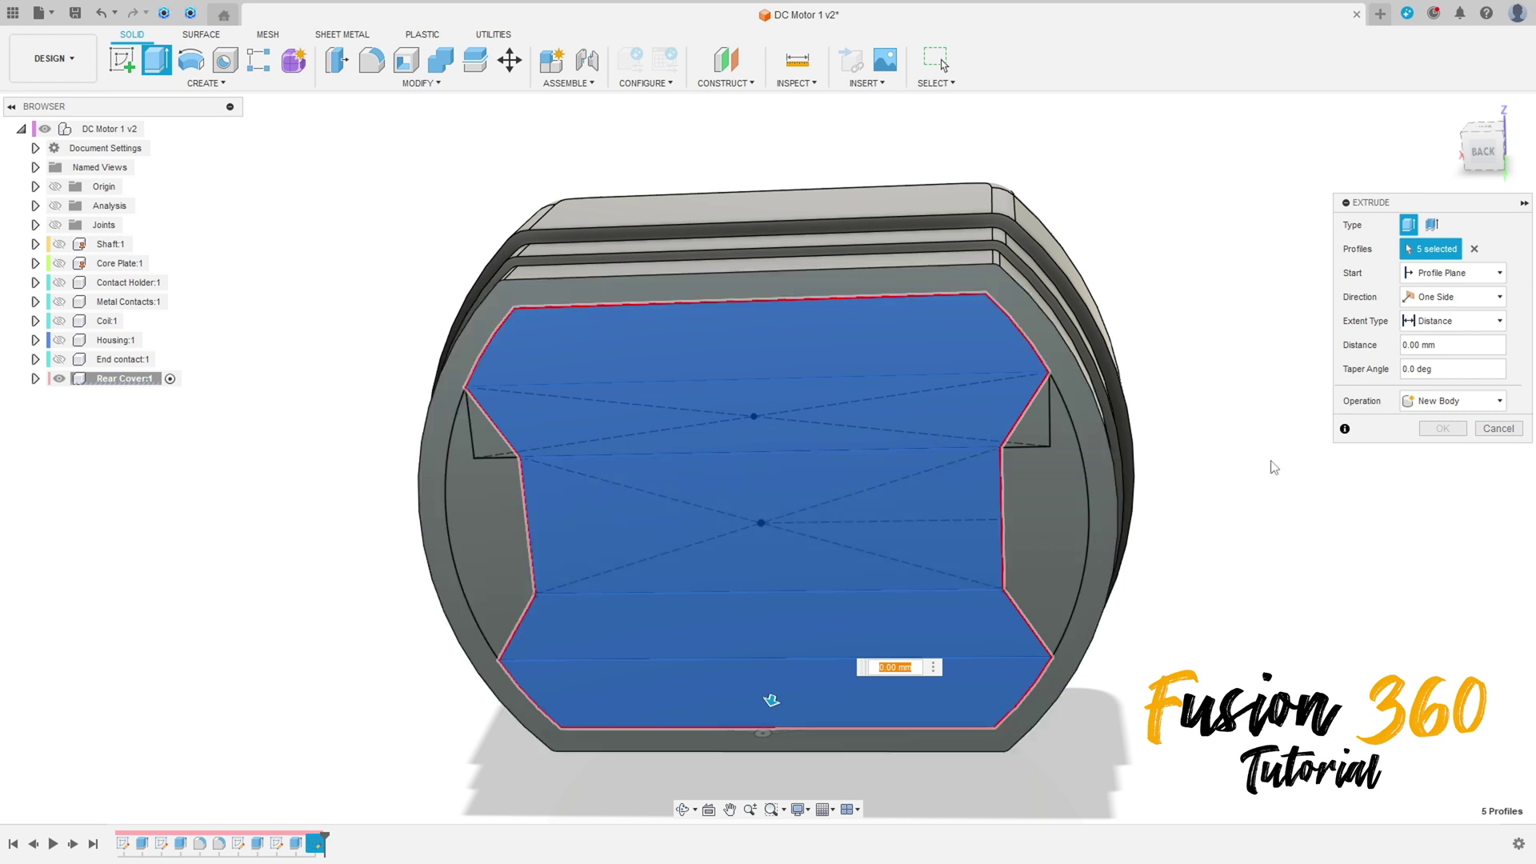
pyautogui.click(1455, 401)
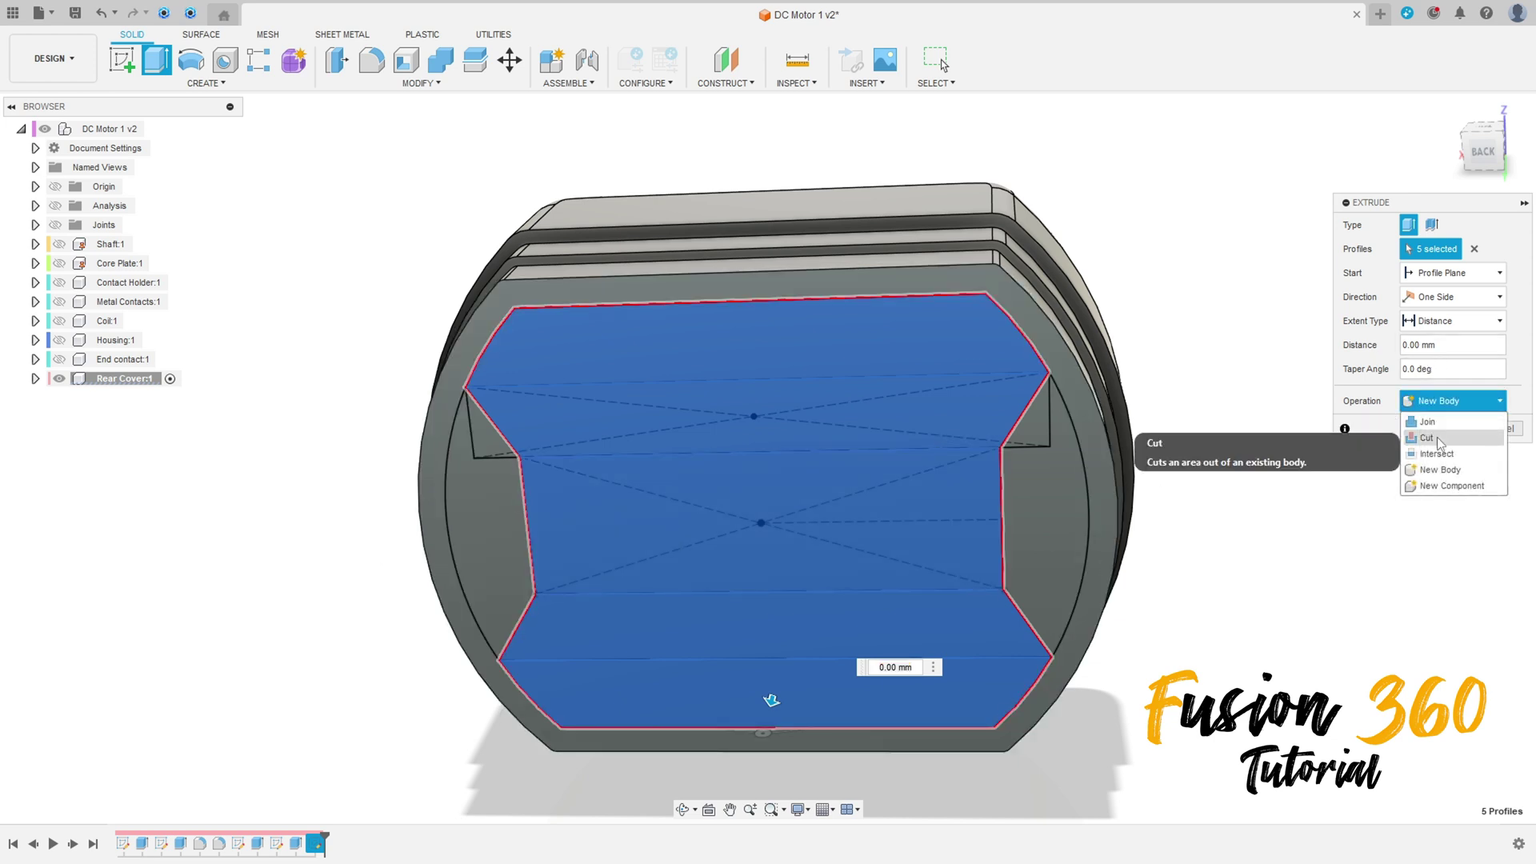
pyautogui.click(1432, 439)
pyautogui.keyDown('shift'); pyautogui.moveTo(1255, 450); pyautogui.dragTo(1064, 448, button='middle'); pyautogui.keyUp('shift')
pyautogui.moveTo(672, 624); pyautogui.dragTo(704, 617)
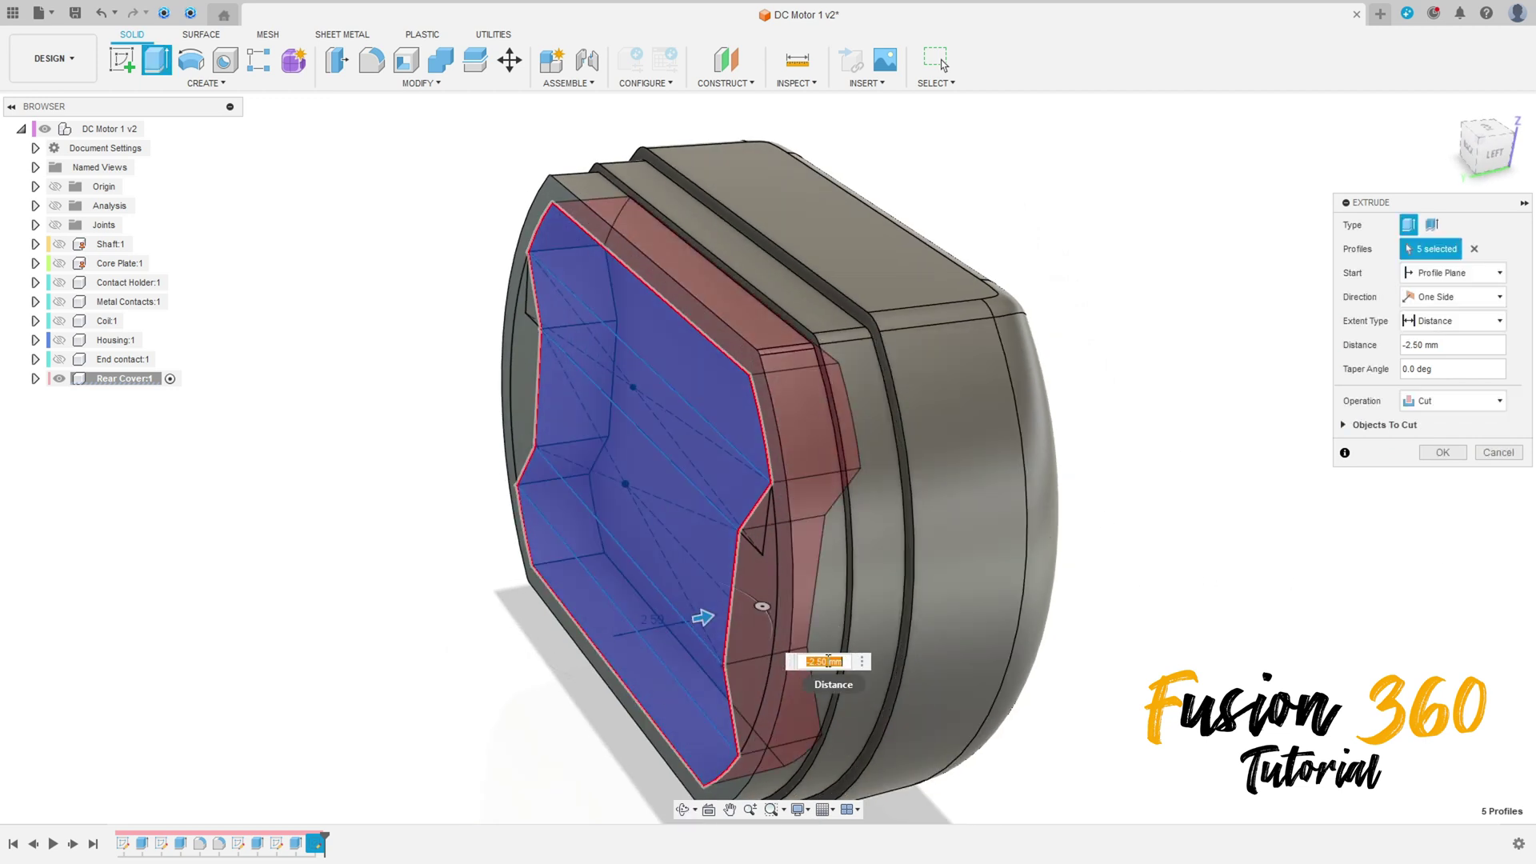
pyautogui.write('-6.5')
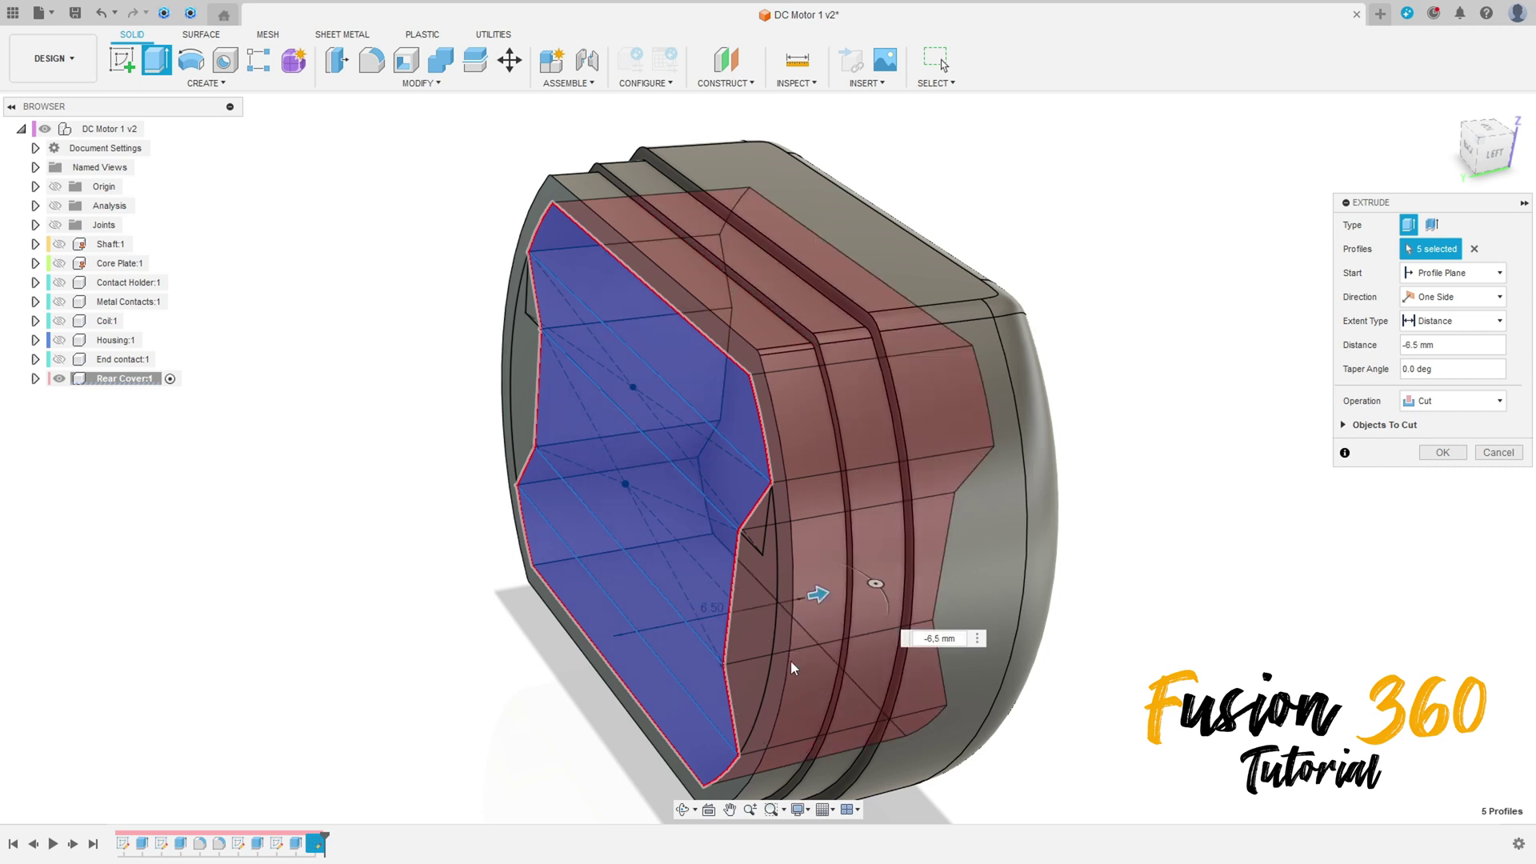
pyautogui.press('Return')
# Fillet the twelve depth-direction corner edges along the recess walls with a 1 mm radius.
pyautogui.moveTo(790, 661)
pyautogui.keyDown('shift'); pyautogui.mouseDown(button='middle')
pyautogui.moveTo(821, 568)
pyautogui.moveTo(861, 541)
pyautogui.moveTo(772, 538)
pyautogui.moveTo(795, 541)
pyautogui.moveTo(793, 604)
pyautogui.mouseUp(button='middle'); pyautogui.keyUp('shift')
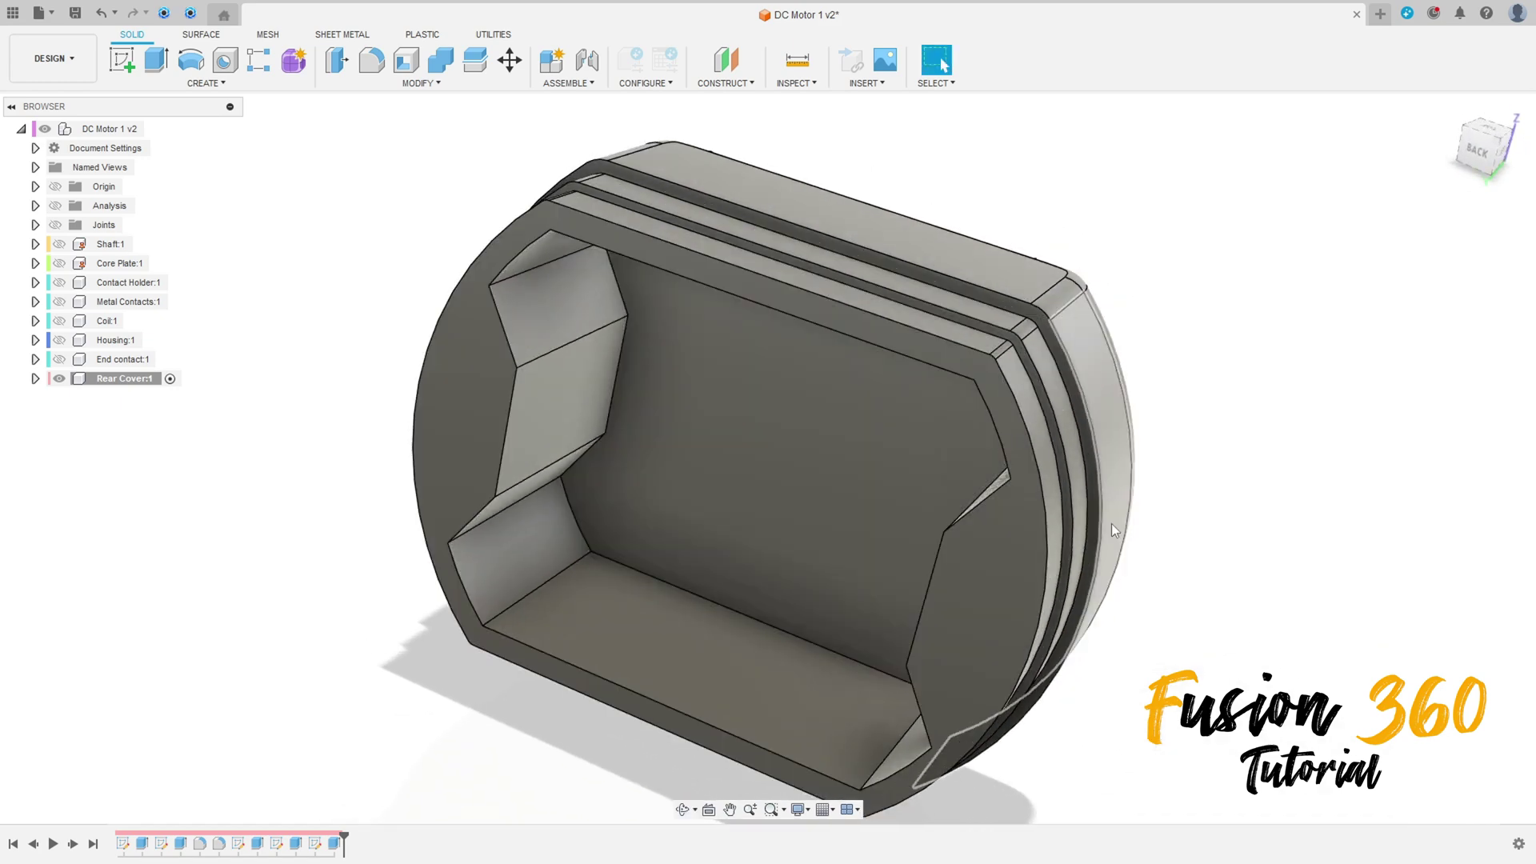
pyautogui.click(1448, 109)
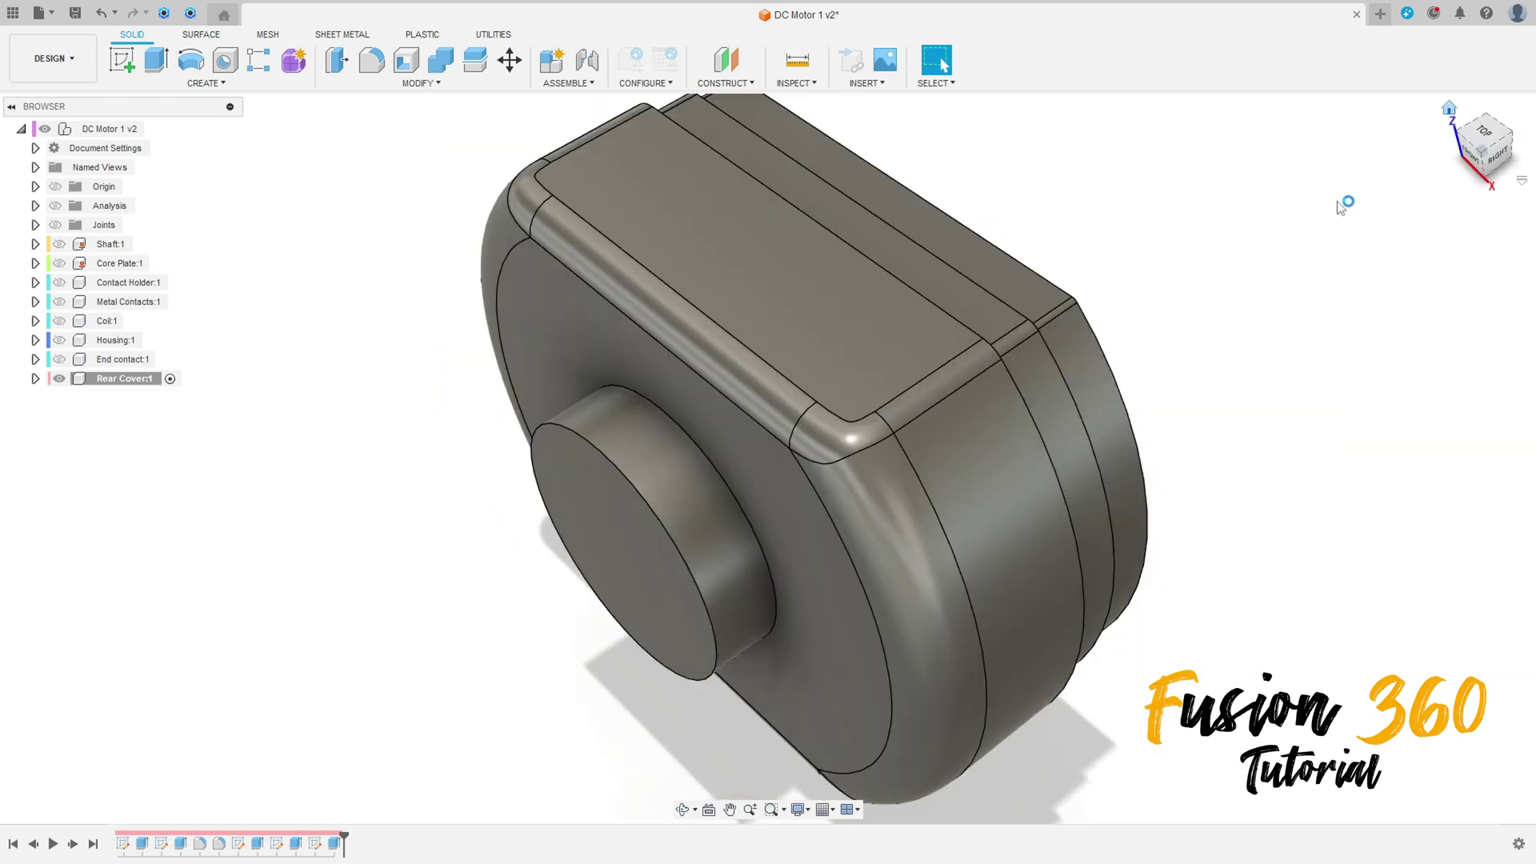
pyautogui.keyDown('shift'); pyautogui.moveTo(1186, 316); pyautogui.dragTo(942, 304, button='middle'); pyautogui.keyUp('shift')
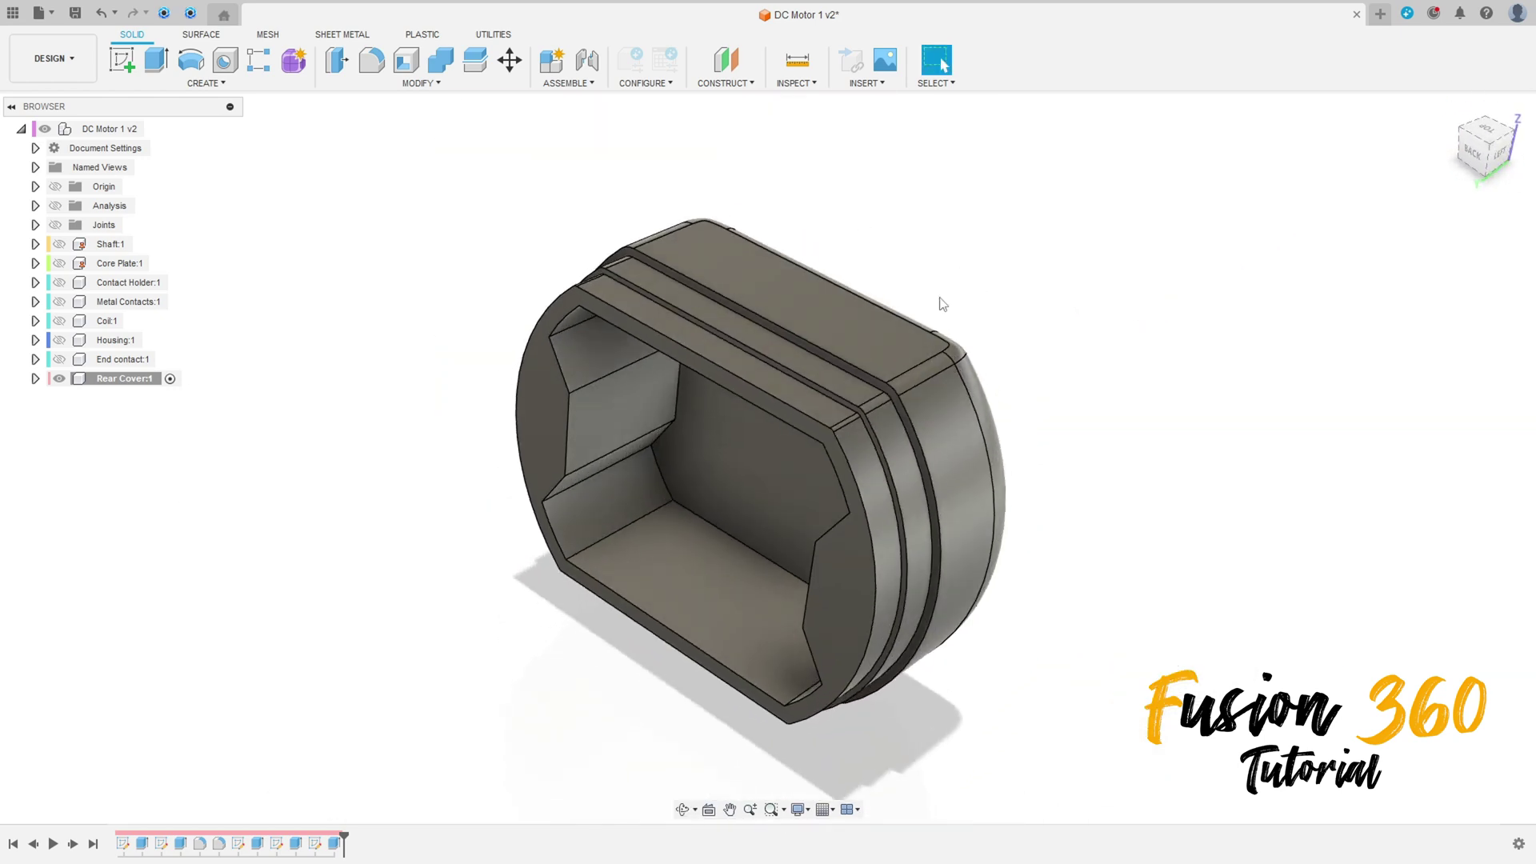
pyautogui.click(372, 60)
pyautogui.scroll(3, 608, 498)
pyautogui.click(611, 502)
pyautogui.keyDown('shift'); pyautogui.moveTo(611, 503); pyautogui.dragTo(601, 512, button='middle'); pyautogui.keyUp('shift')
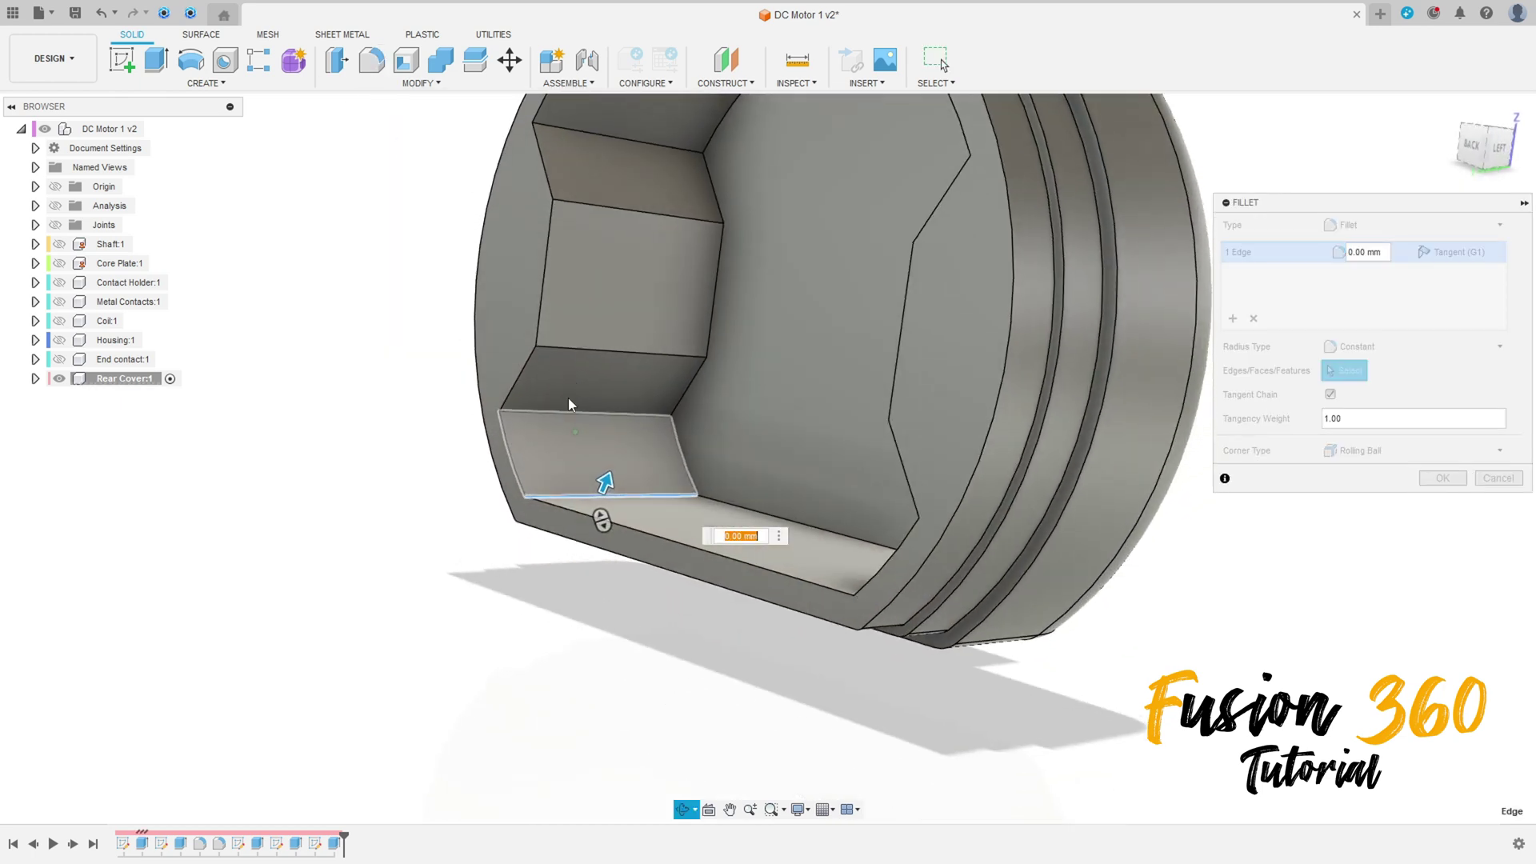
pyautogui.click(591, 413)
pyautogui.click(596, 352)
pyautogui.click(600, 207)
pyautogui.click(609, 133)
pyautogui.keyDown('shift'); pyautogui.moveTo(638, 232); pyautogui.dragTo(885, 380, button='middle'); pyautogui.keyUp('shift')
pyautogui.click(885, 381)
pyautogui.click(905, 293)
pyautogui.click(862, 248)
pyautogui.keyDown('shift'); pyautogui.moveTo(862, 248); pyautogui.dragTo(867, 357, button='middle'); pyautogui.keyUp('shift')
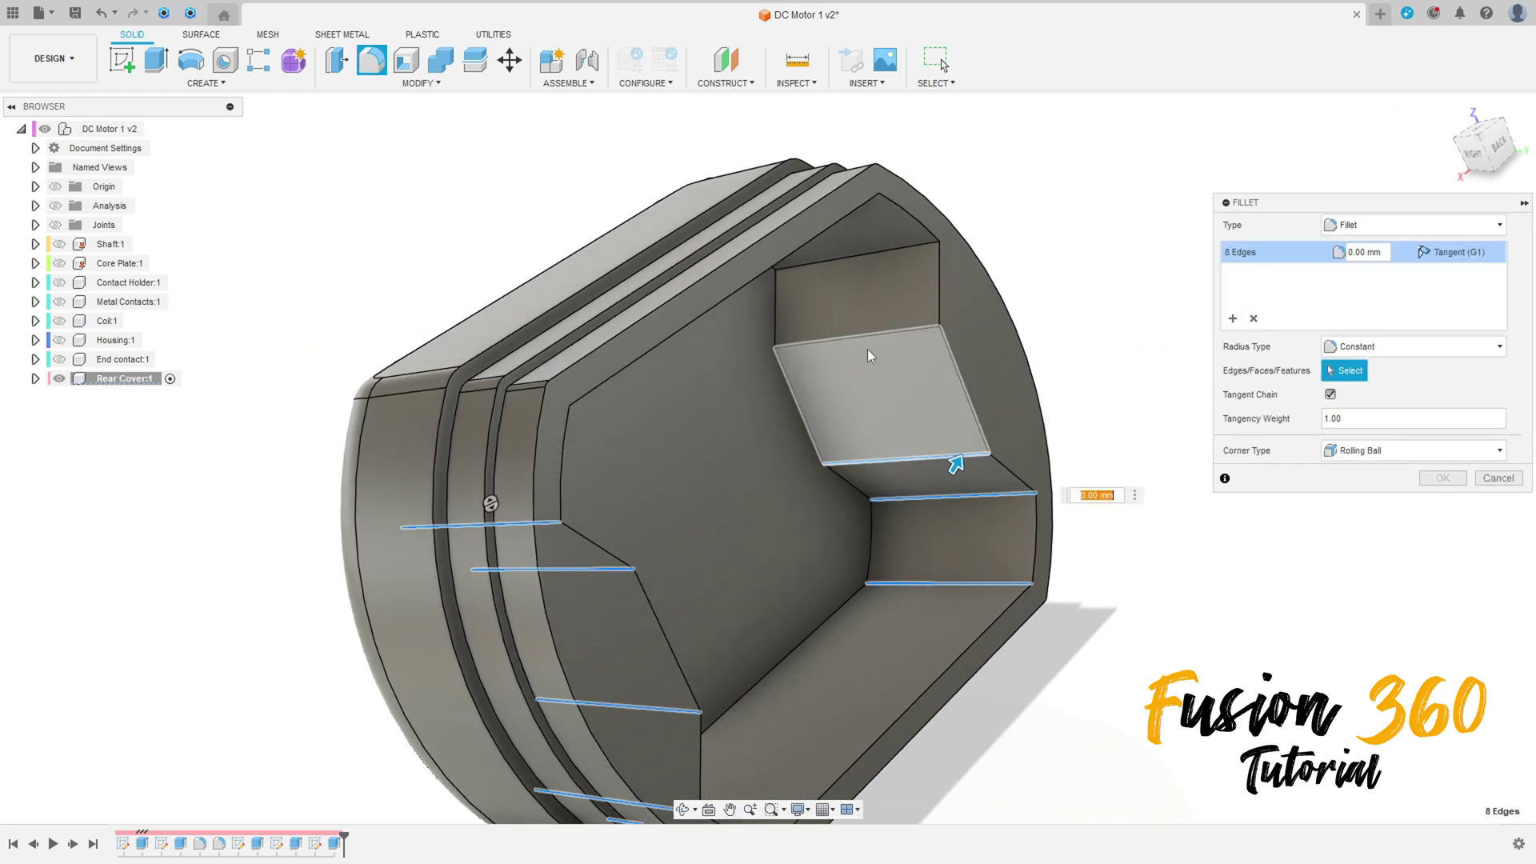
pyautogui.click(870, 334)
pyautogui.click(867, 253)
pyautogui.keyDown('shift'); pyautogui.moveTo(867, 252); pyautogui.dragTo(739, 266, button='middle'); pyautogui.keyUp('shift')
pyautogui.click(829, 232)
pyautogui.click(762, 264)
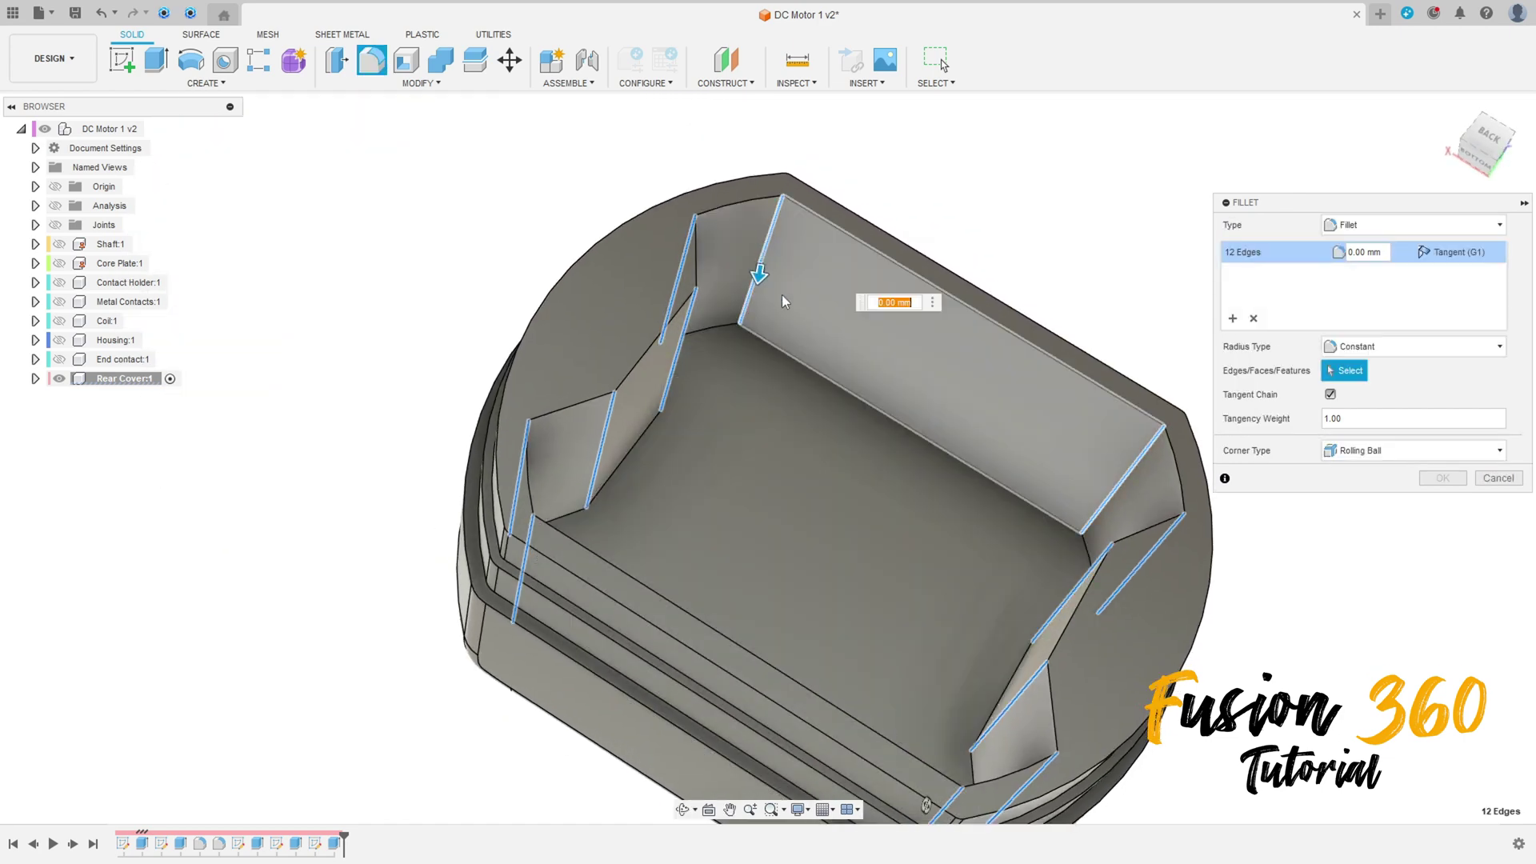
pyautogui.write('1')
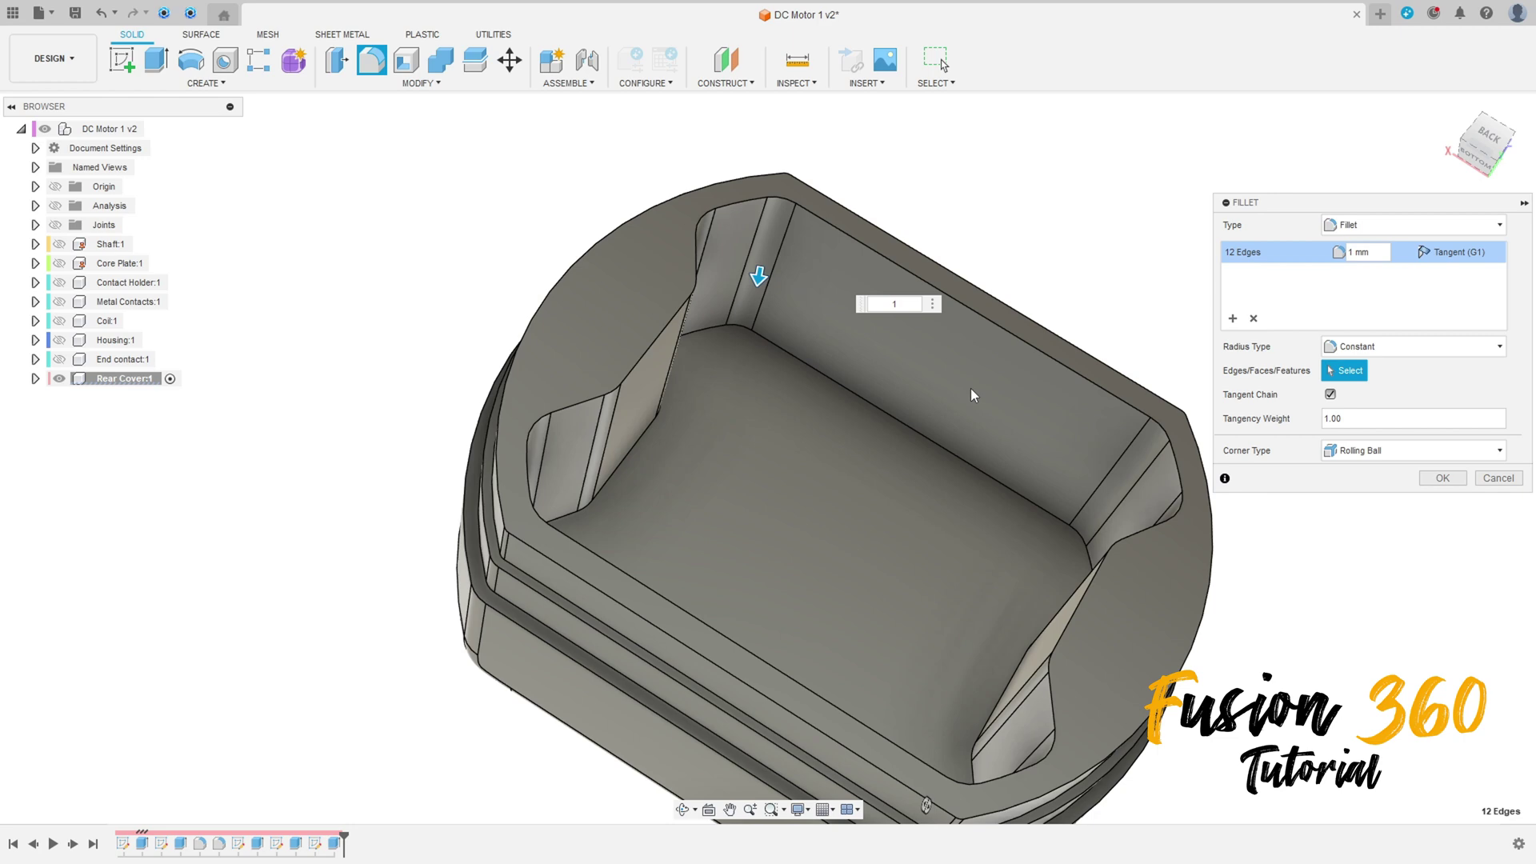
pyautogui.press('Return')
# Start a sketch on the front face around the boss and draw a 2 mm wide, 3 mm high center rectangle where the left outer edge meets the horizontal axis.
pyautogui.keyDown('shift'); pyautogui.moveTo(971, 387); pyautogui.dragTo(1232, 462, button='middle'); pyautogui.keyUp('shift')
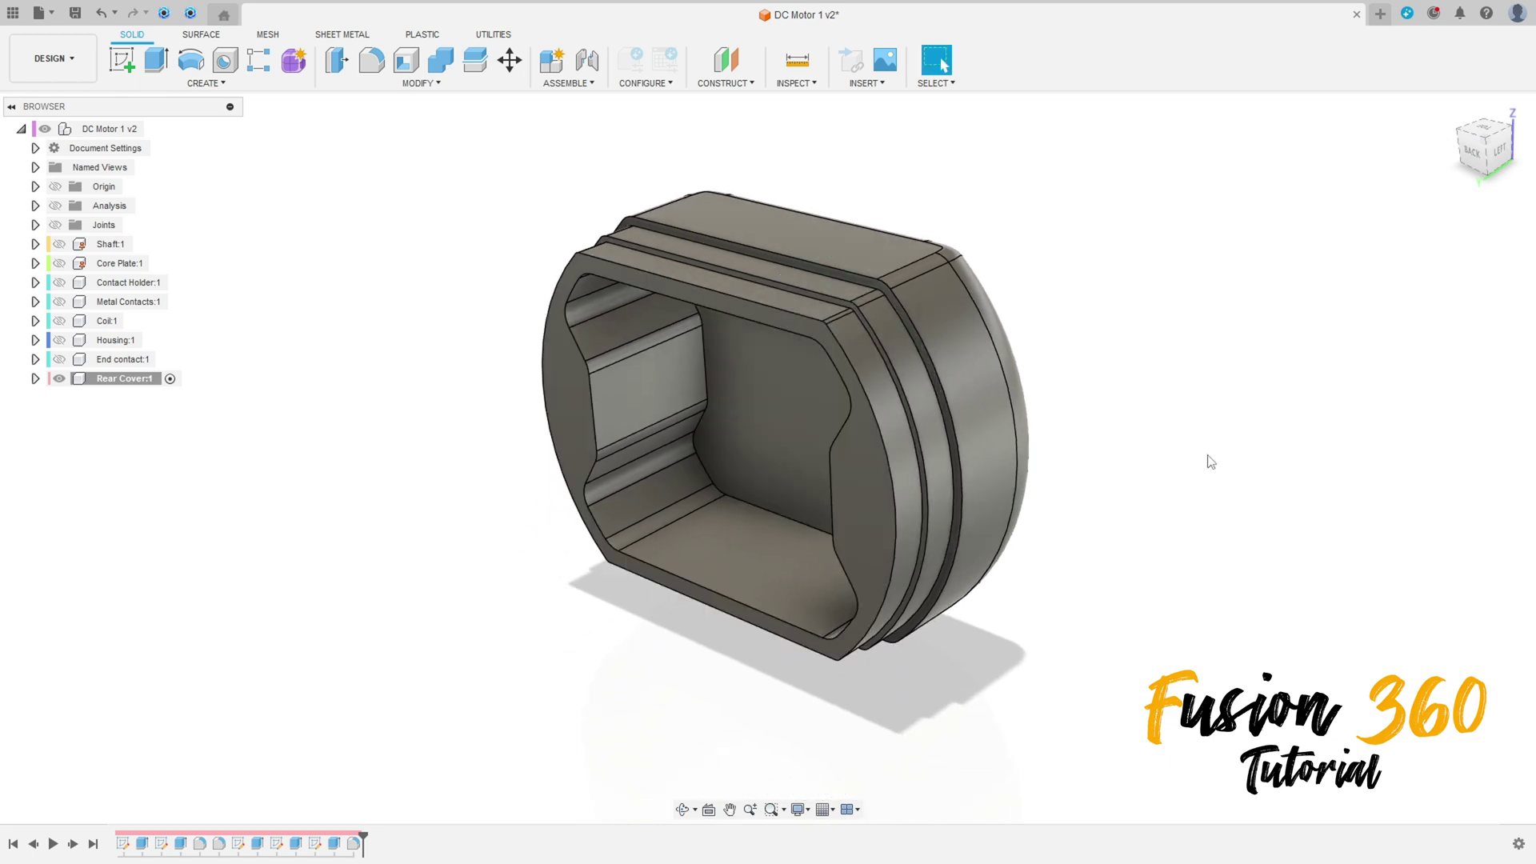
pyautogui.keyDown('shift'); pyautogui.moveTo(1307, 524); pyautogui.dragTo(374, 193, button='middle'); pyautogui.keyUp('shift')
pyautogui.click(120, 60)
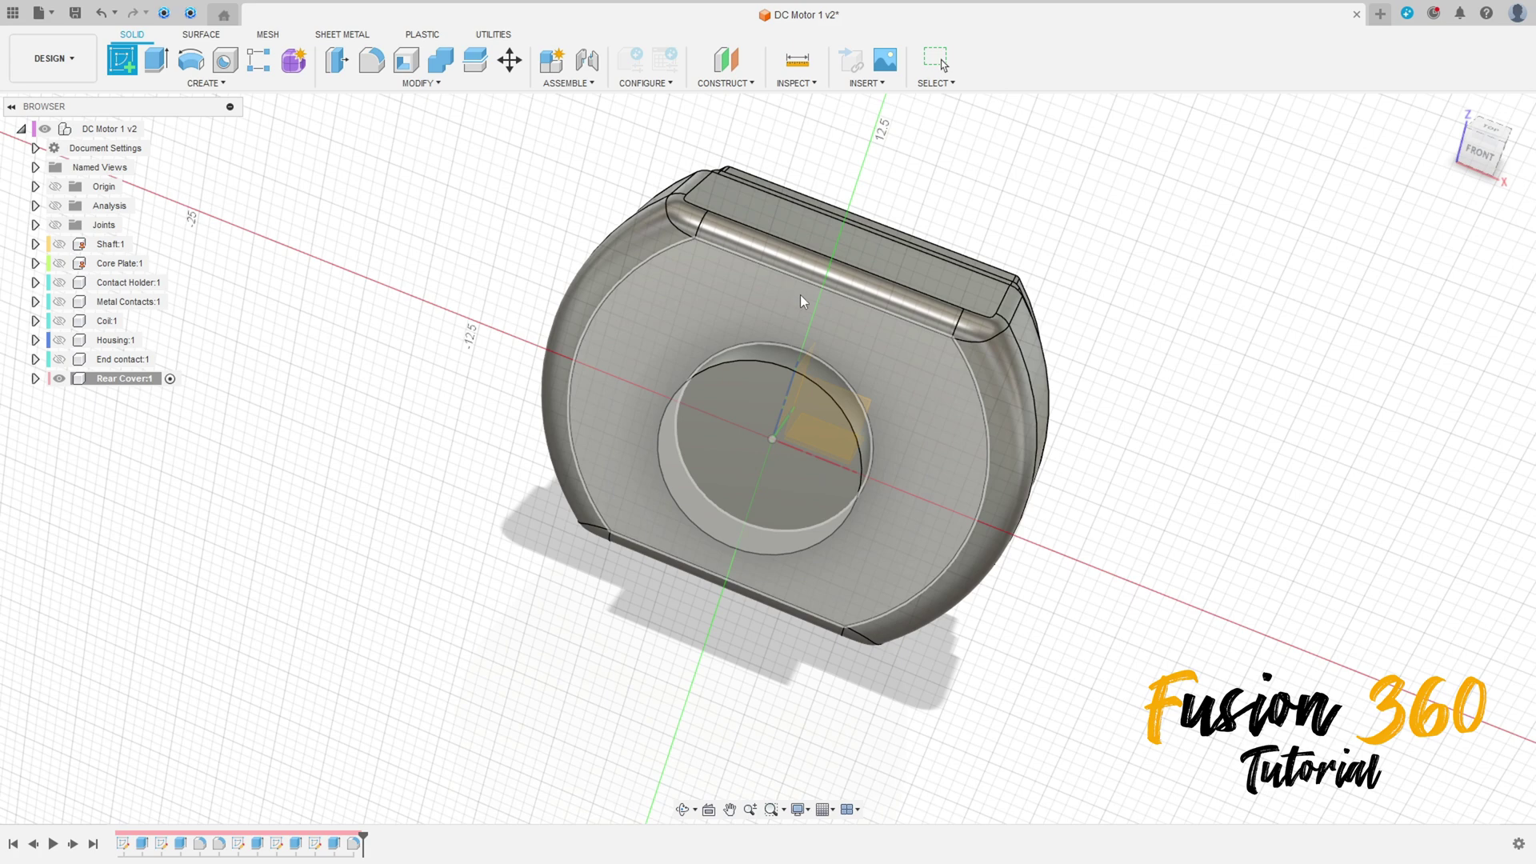
pyautogui.click(888, 376)
pyautogui.click(157, 60)
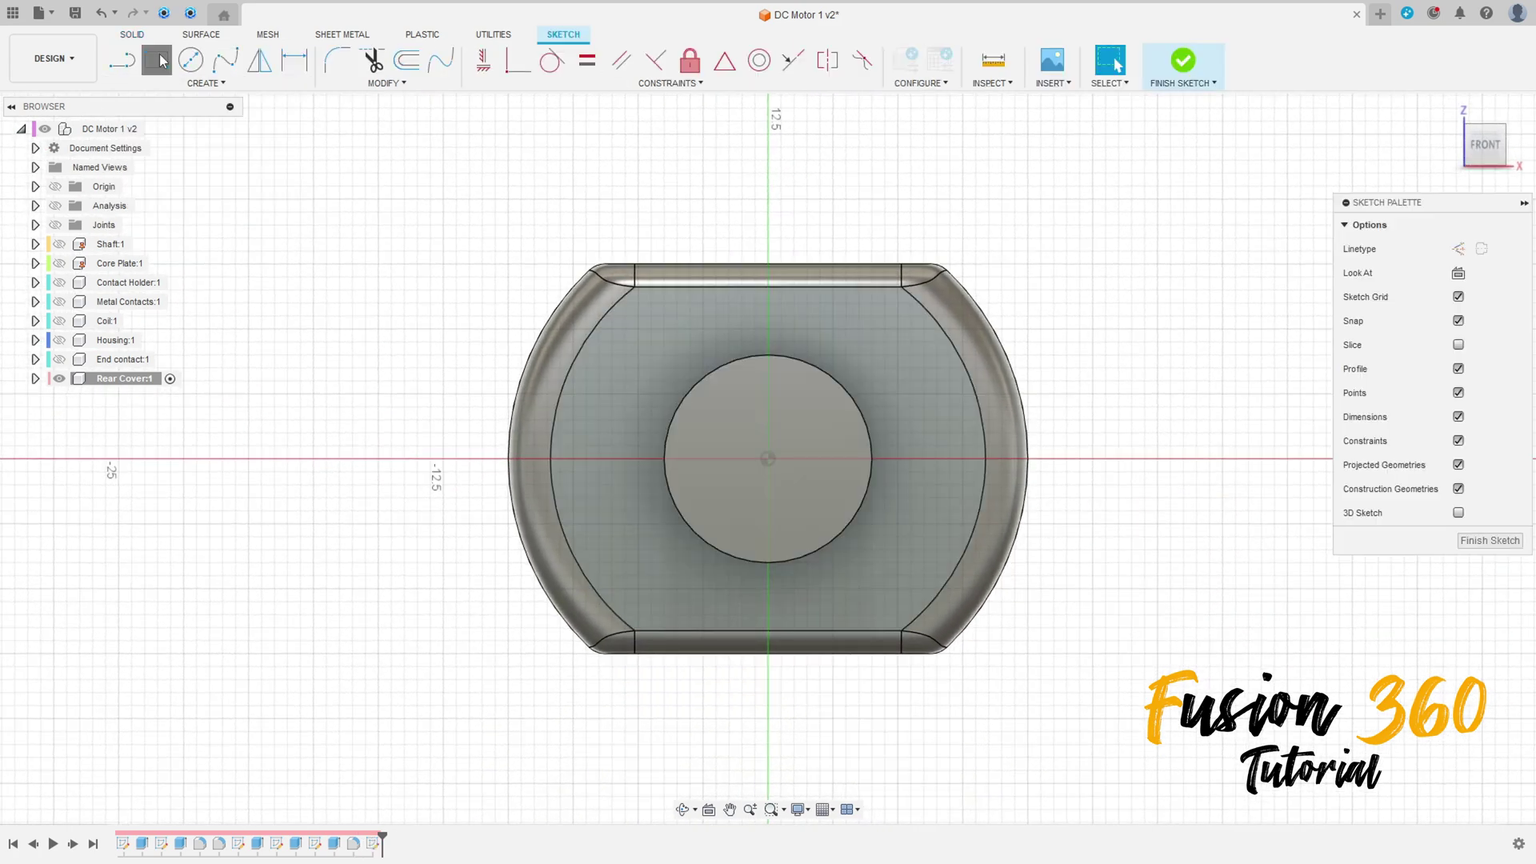
pyautogui.click(1505, 248)
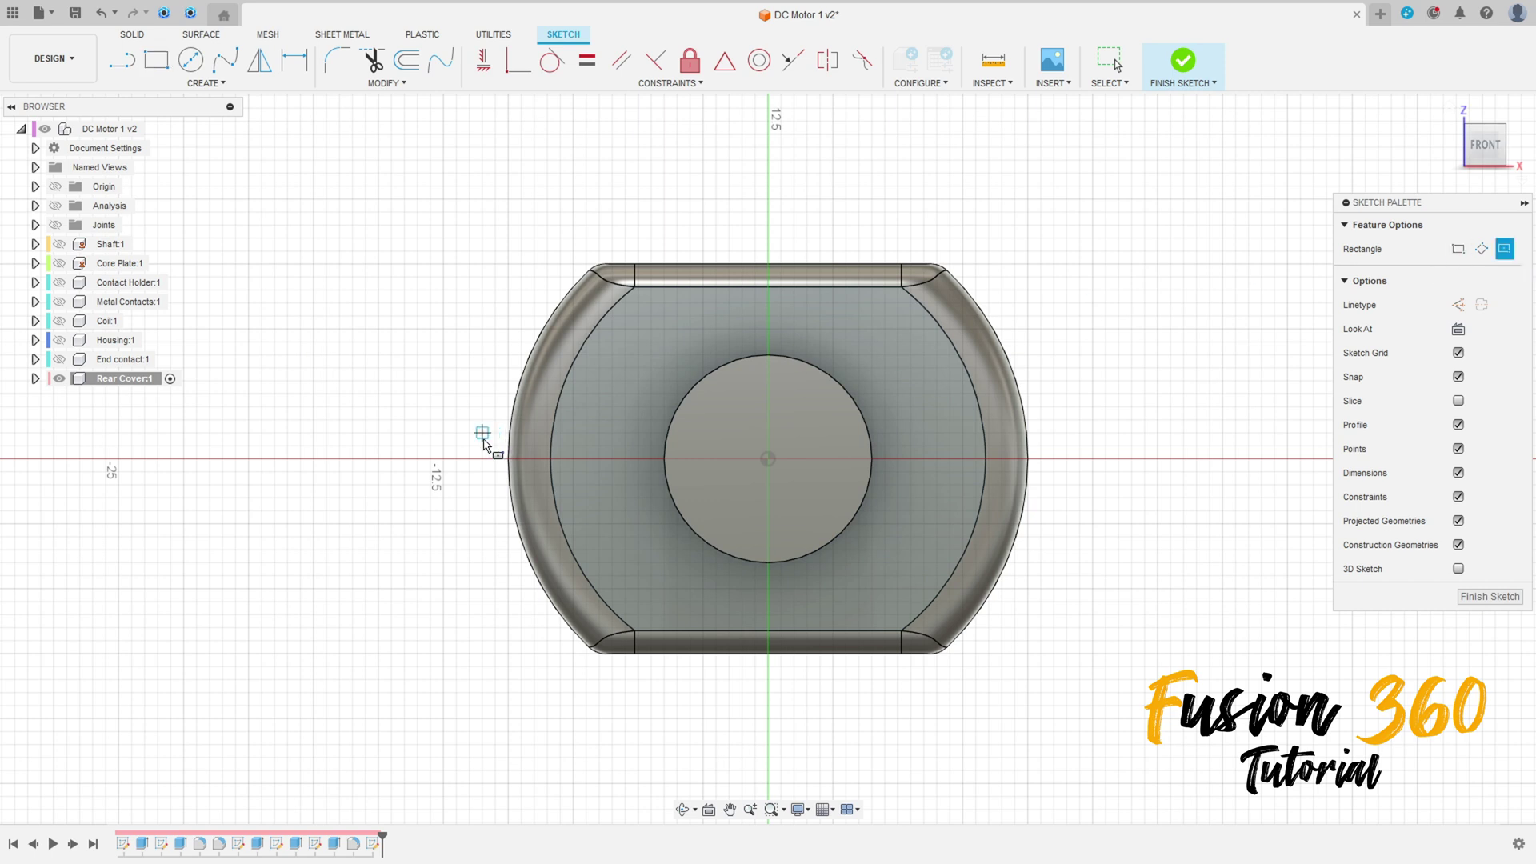
pyautogui.click(508, 458)
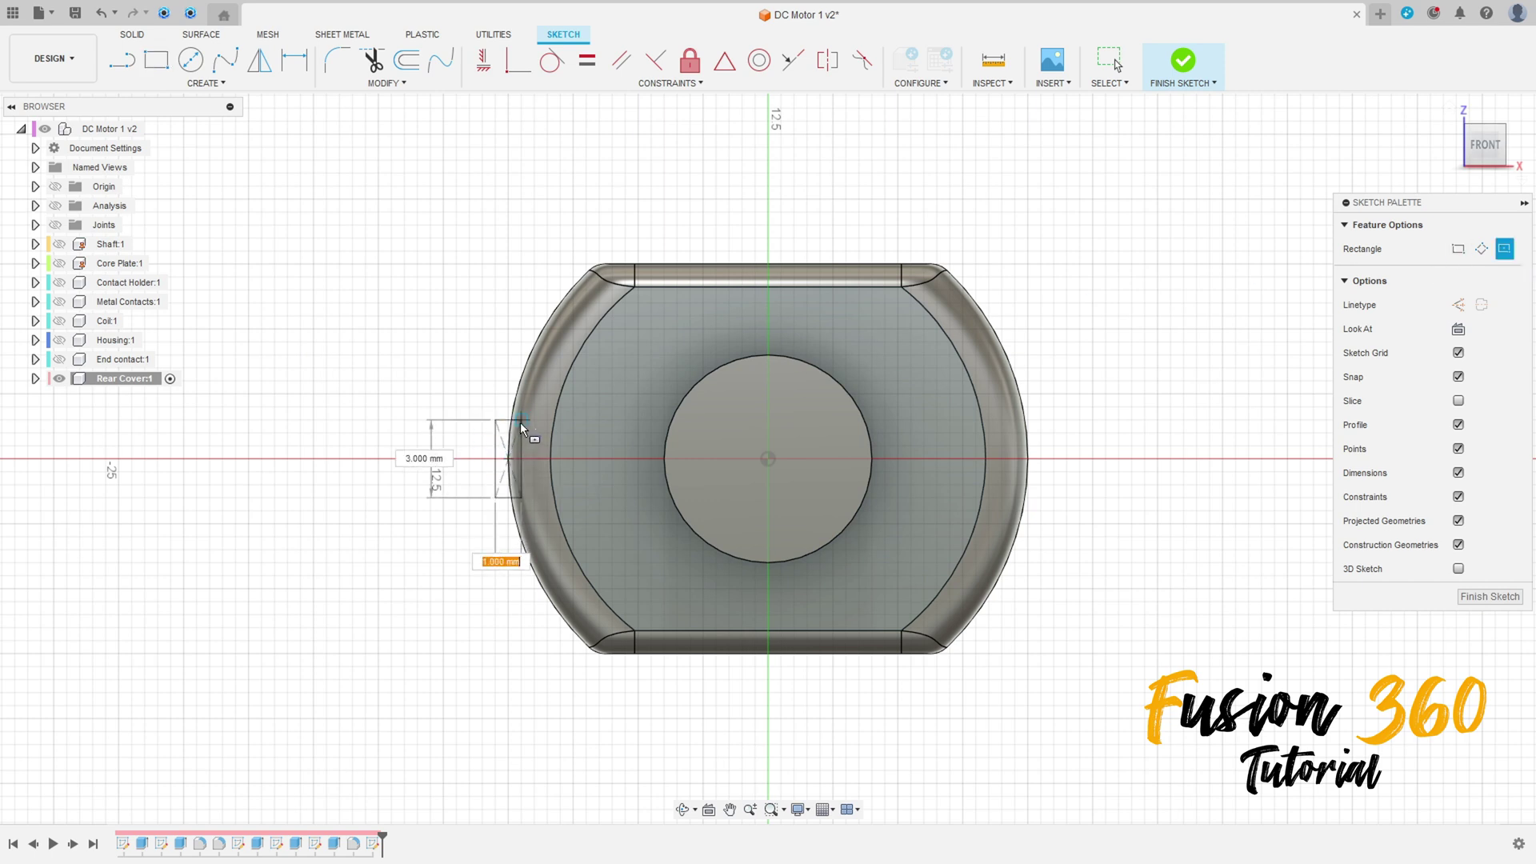
pyautogui.press('Tab')
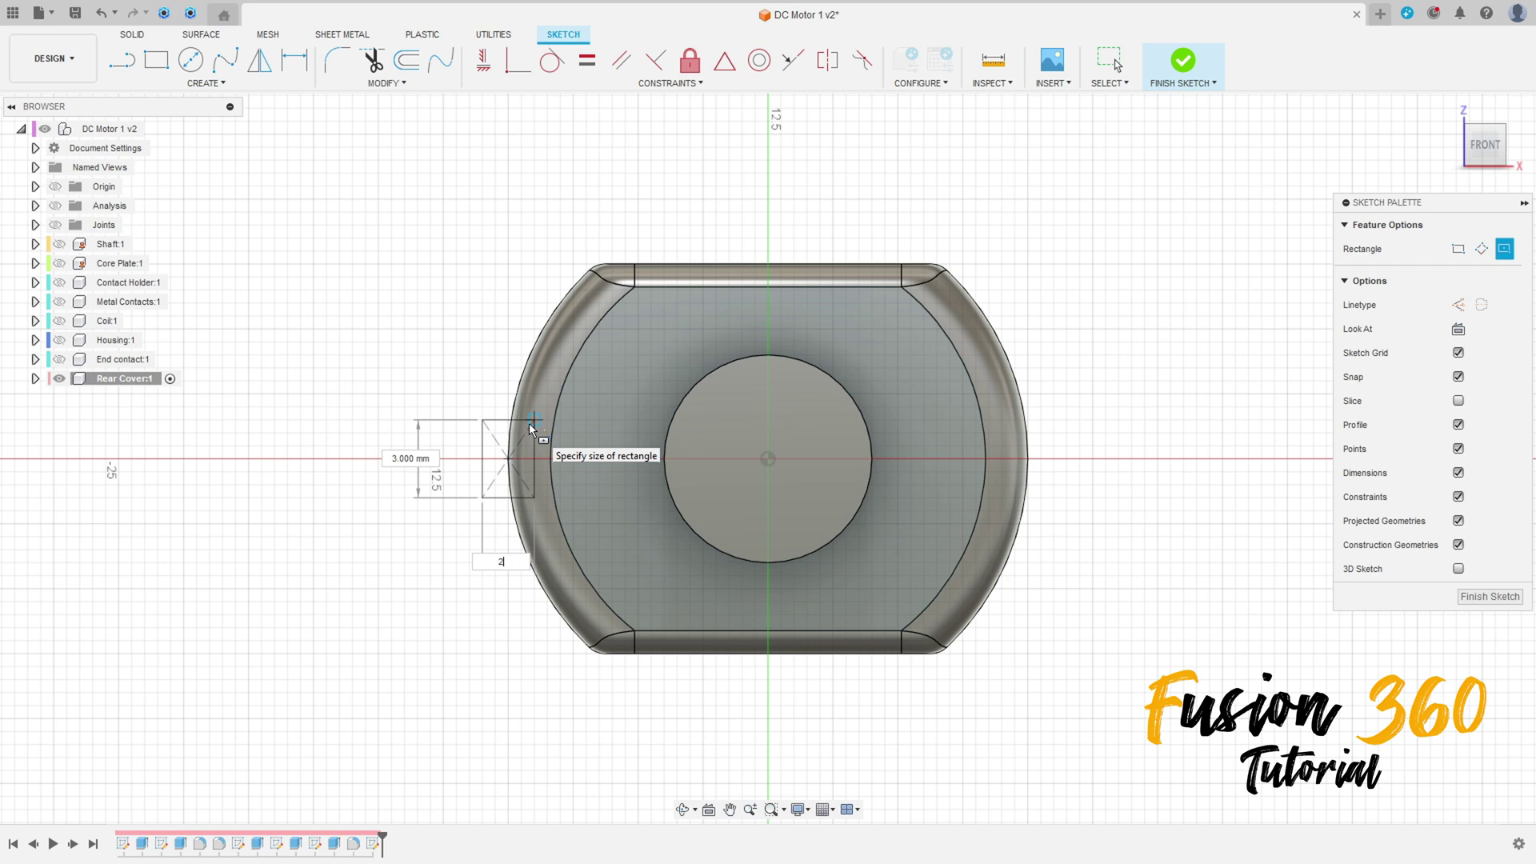
pyautogui.press('Return')
pyautogui.press('Escape')
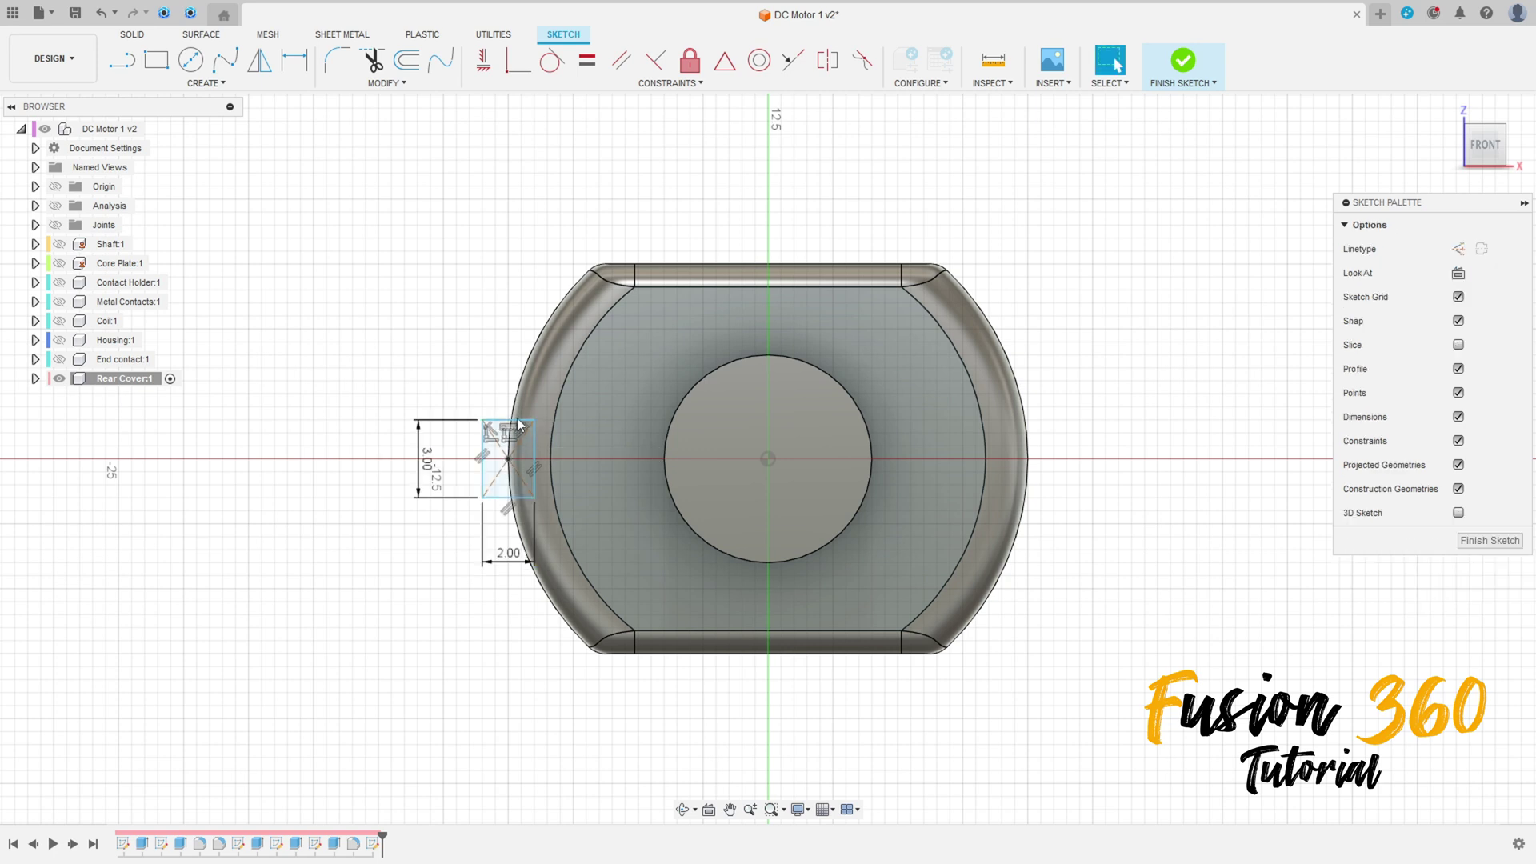
# Draw a semicircular center point arc centered on the rectangle's inner vertical side, joining its upper and lower corners.
pyautogui.scroll(2, 524, 412)
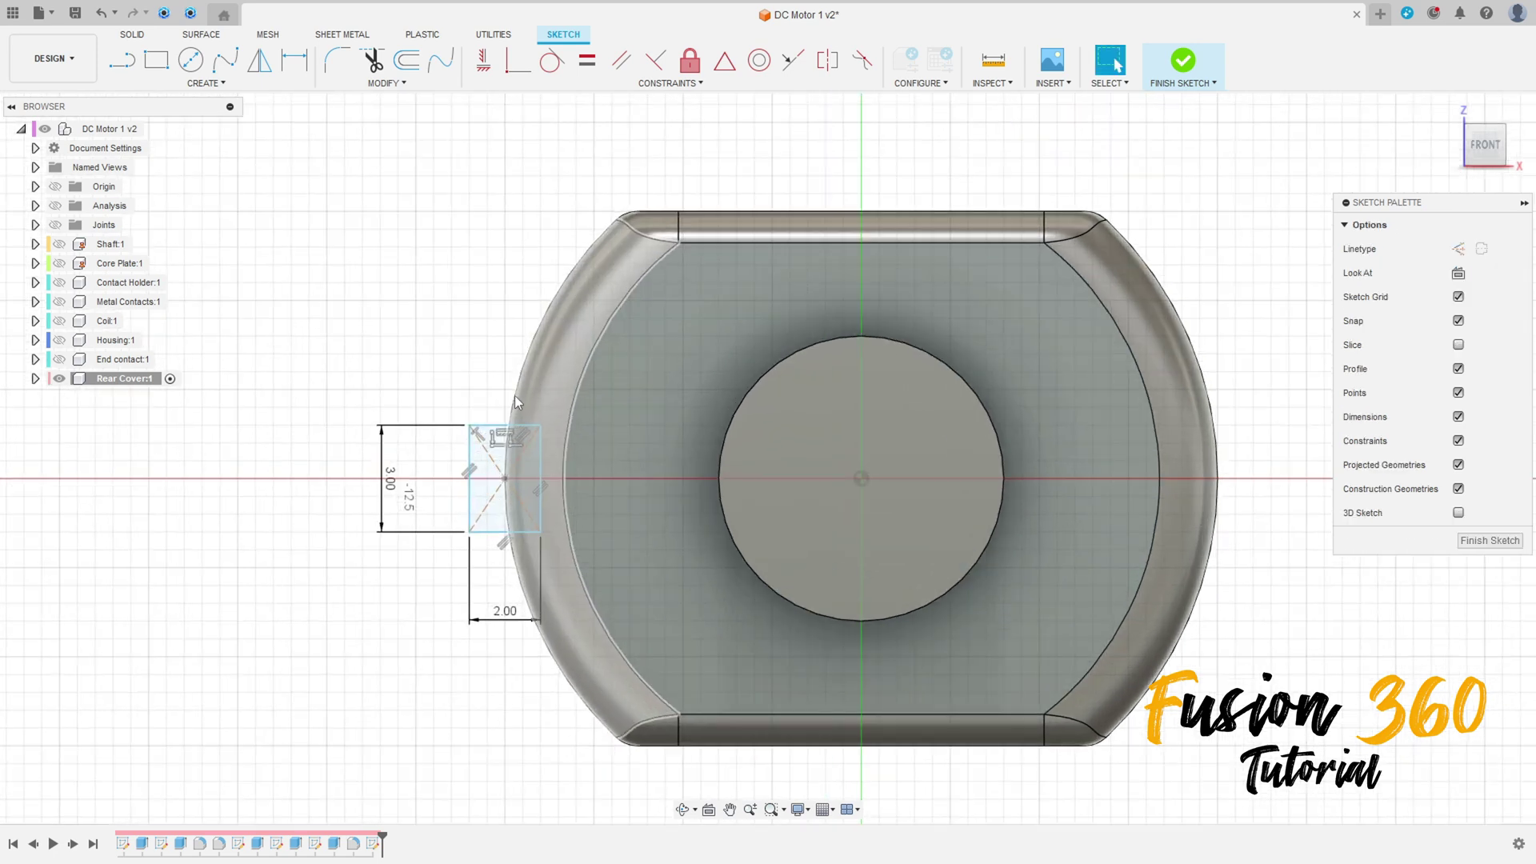
pyautogui.click(204, 82)
pyautogui.moveTo(192, 152)
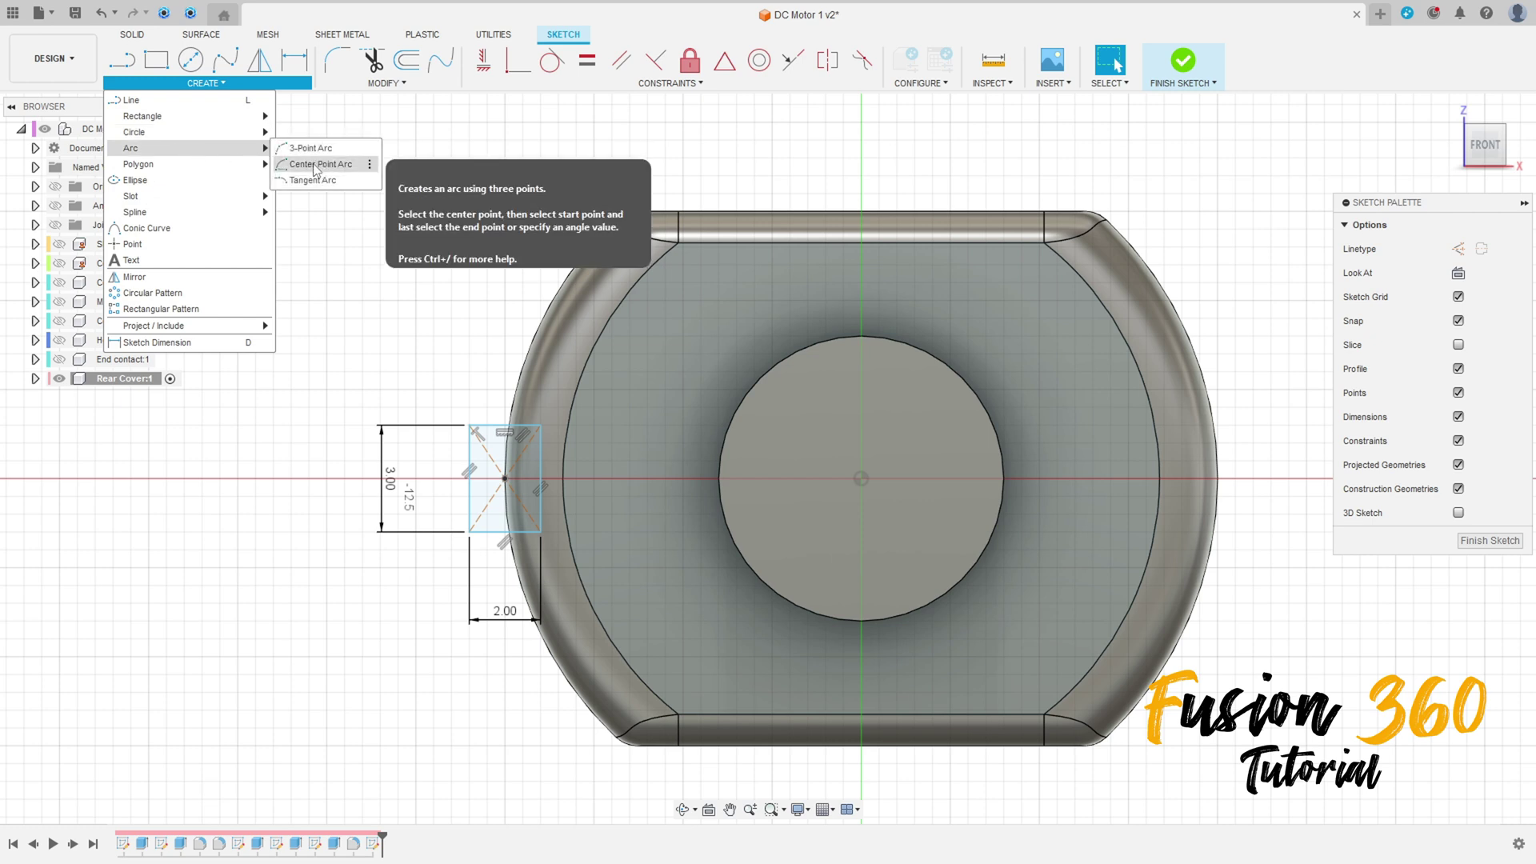
pyautogui.click(314, 165)
pyautogui.click(541, 479)
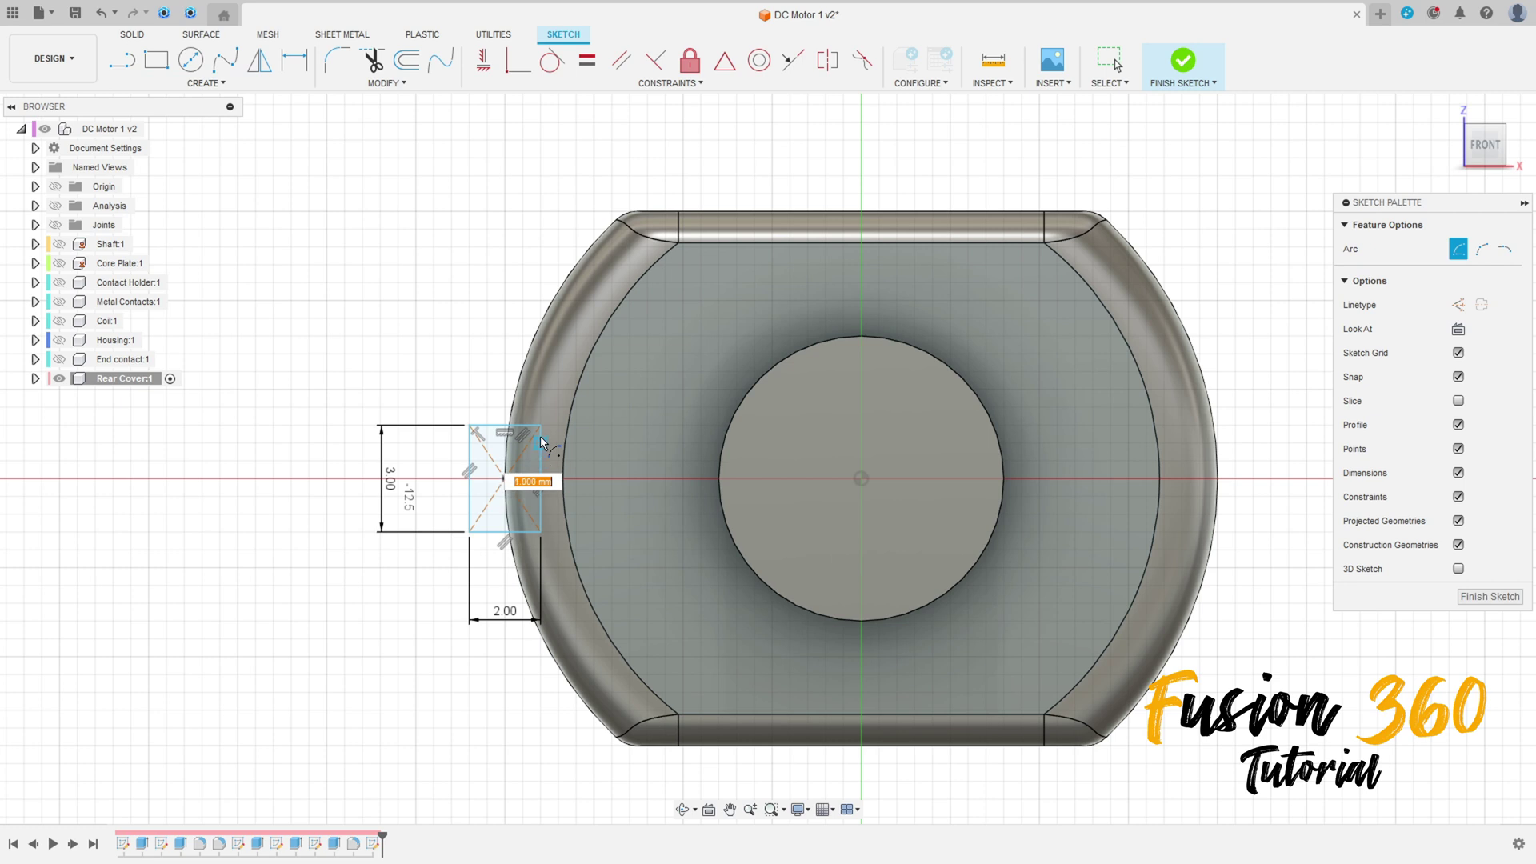
pyautogui.click(541, 425)
pyautogui.click(539, 540)
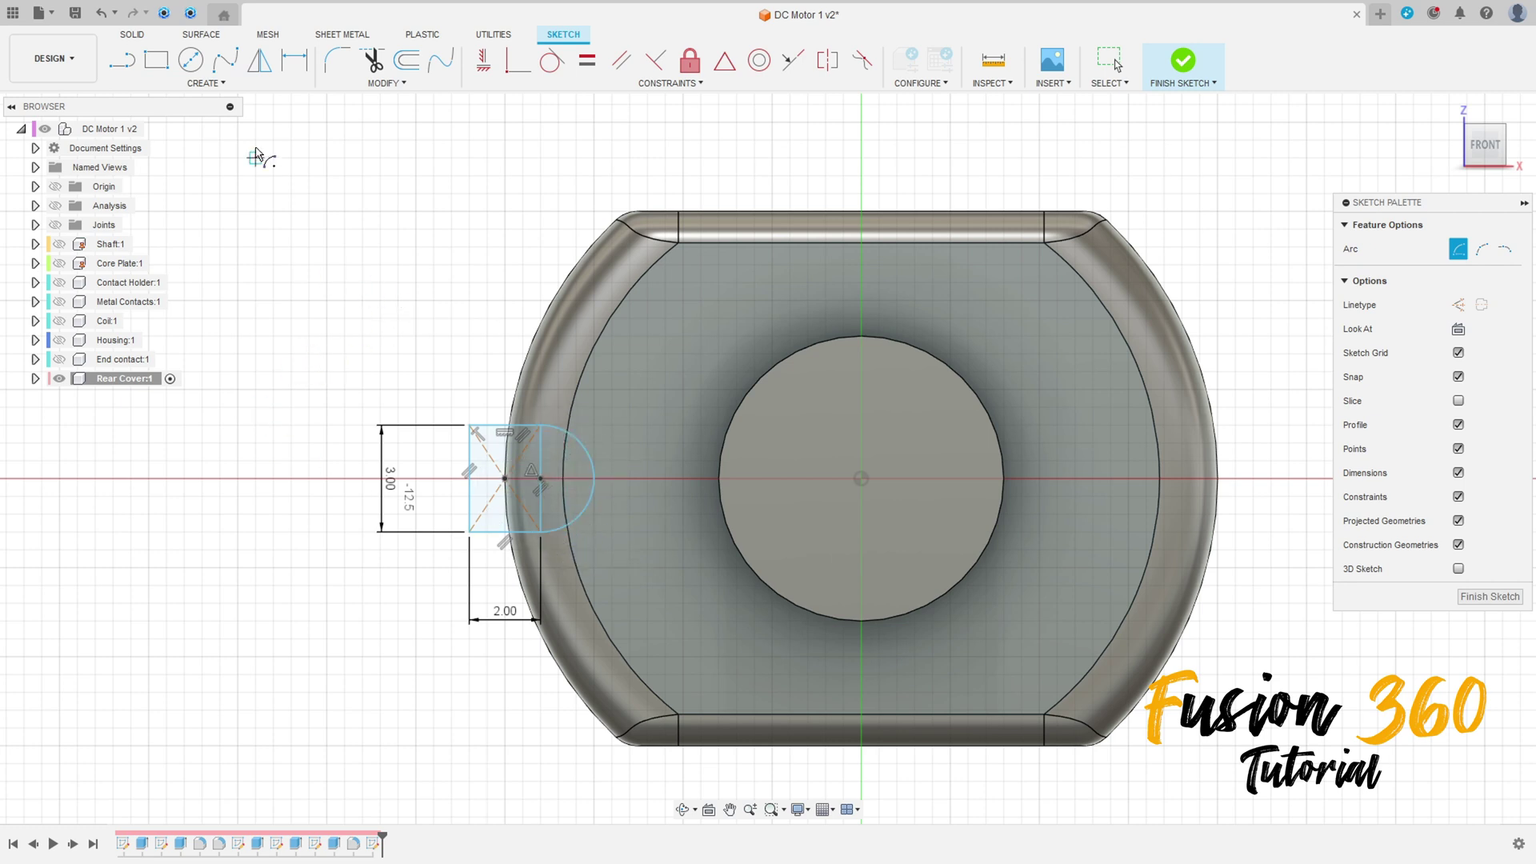
# Dimension the rectangle's center 10 mm horizontally from the origin and constrain the two points horizontally.
pyautogui.click(294, 62)
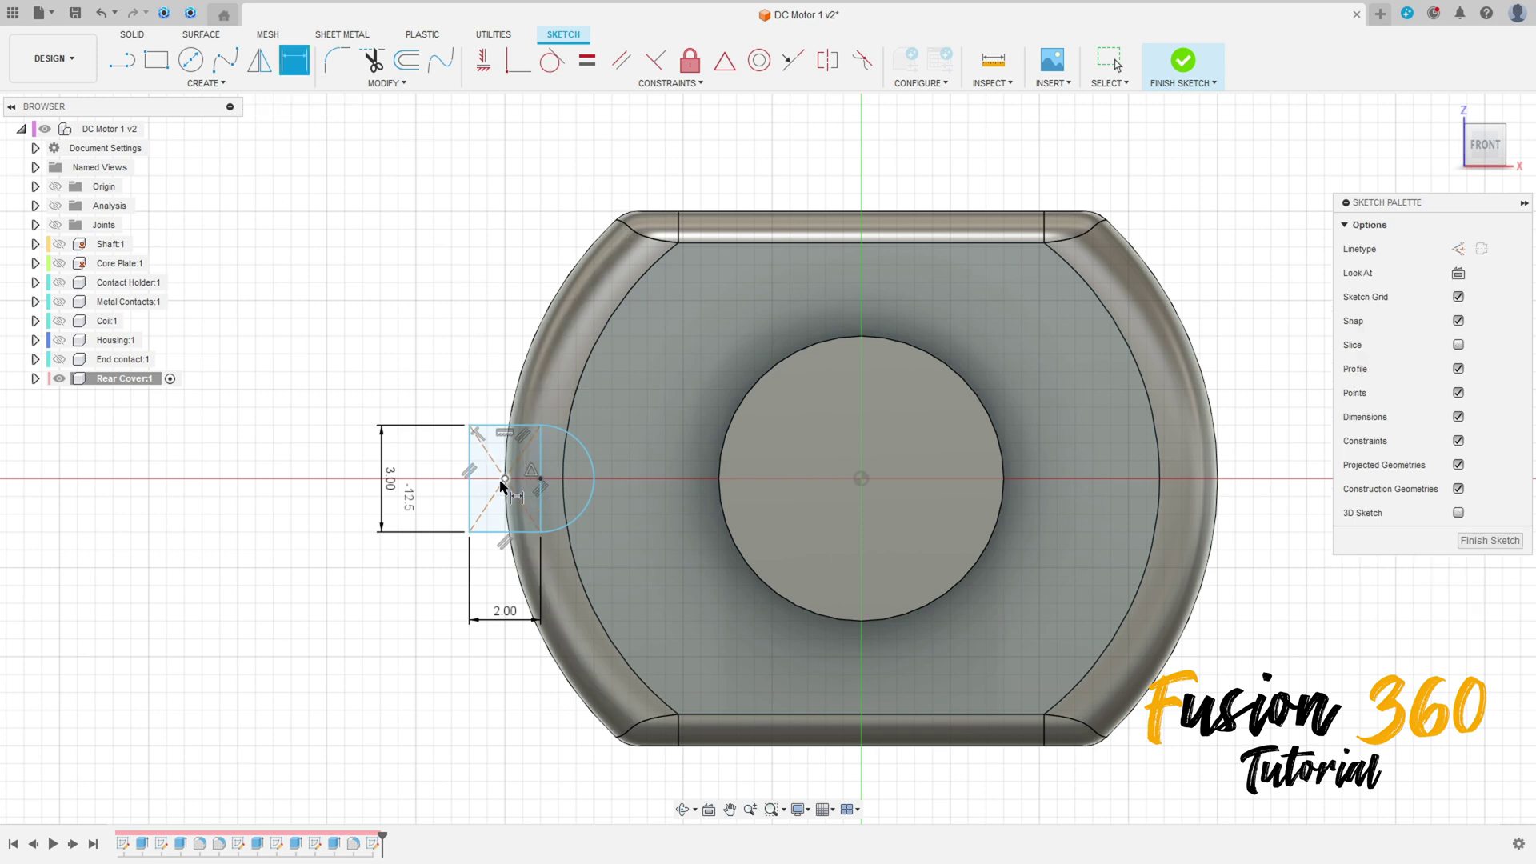
pyautogui.click(504, 479)
pyautogui.click(870, 478)
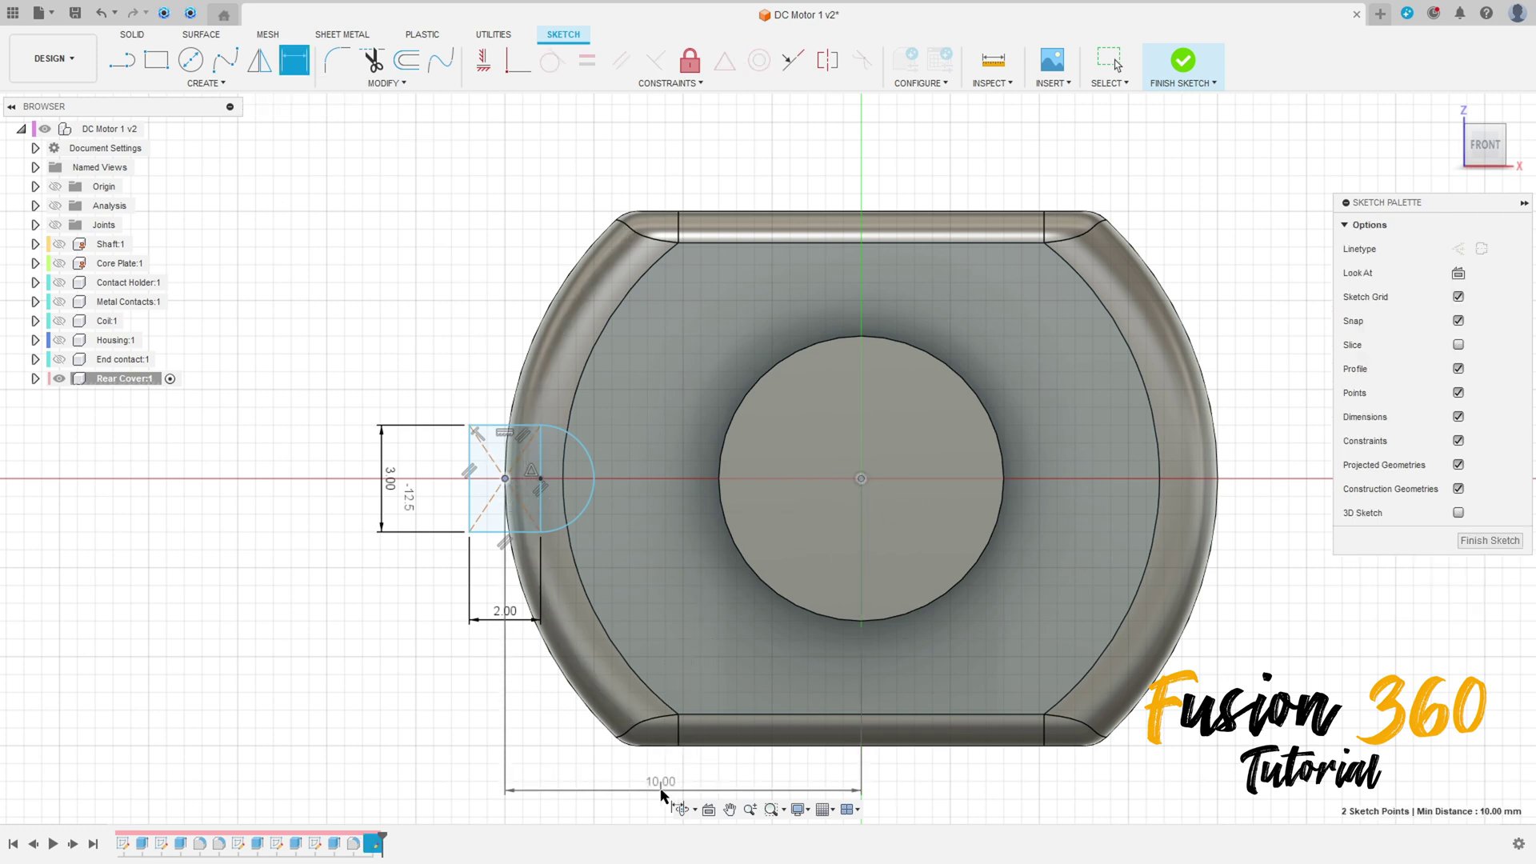
pyautogui.click(780, 782)
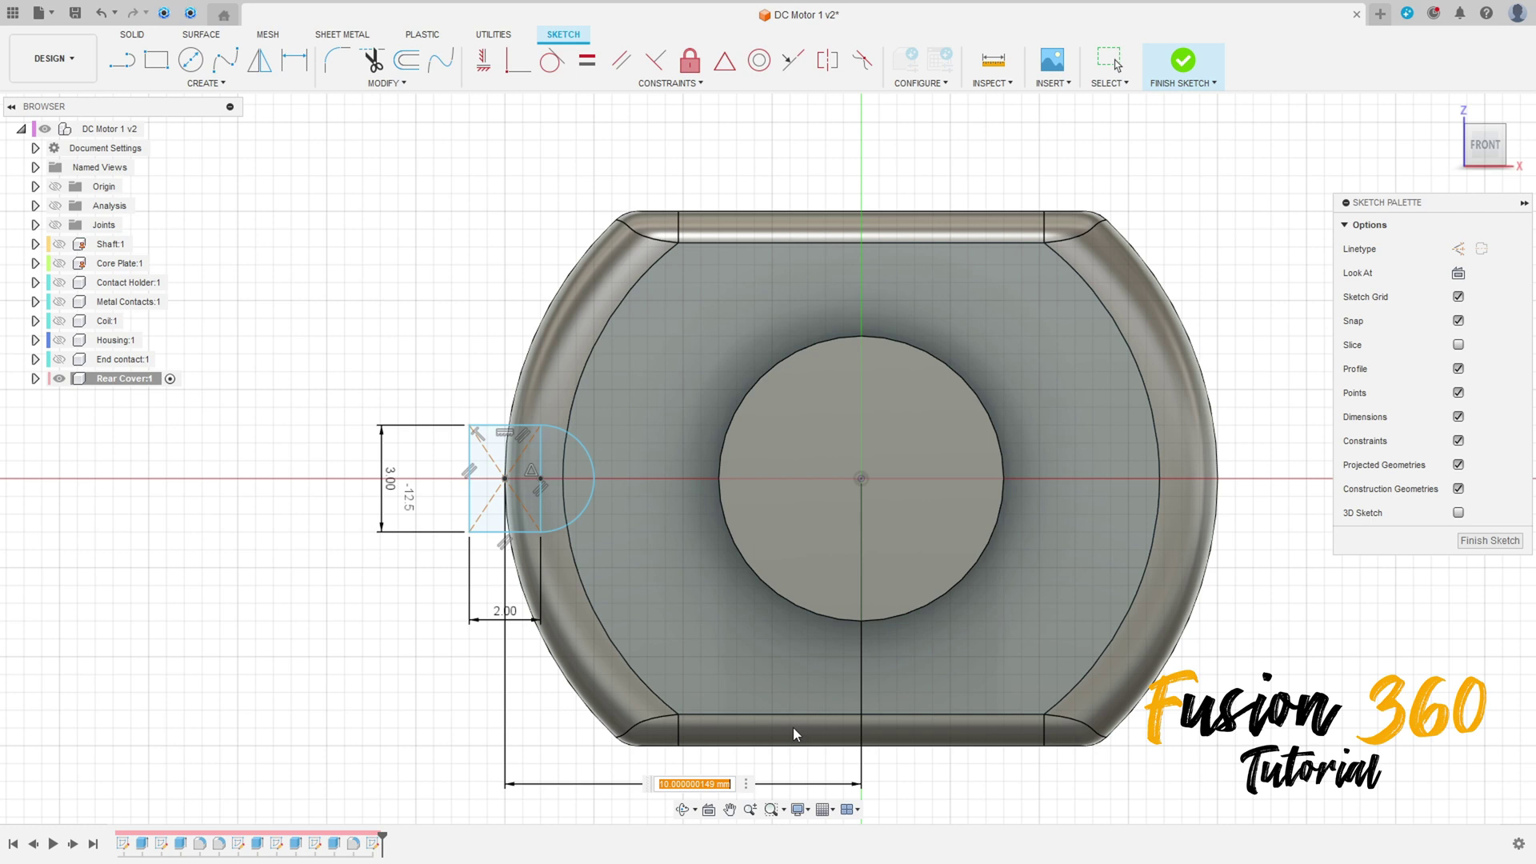
pyautogui.press('Return')
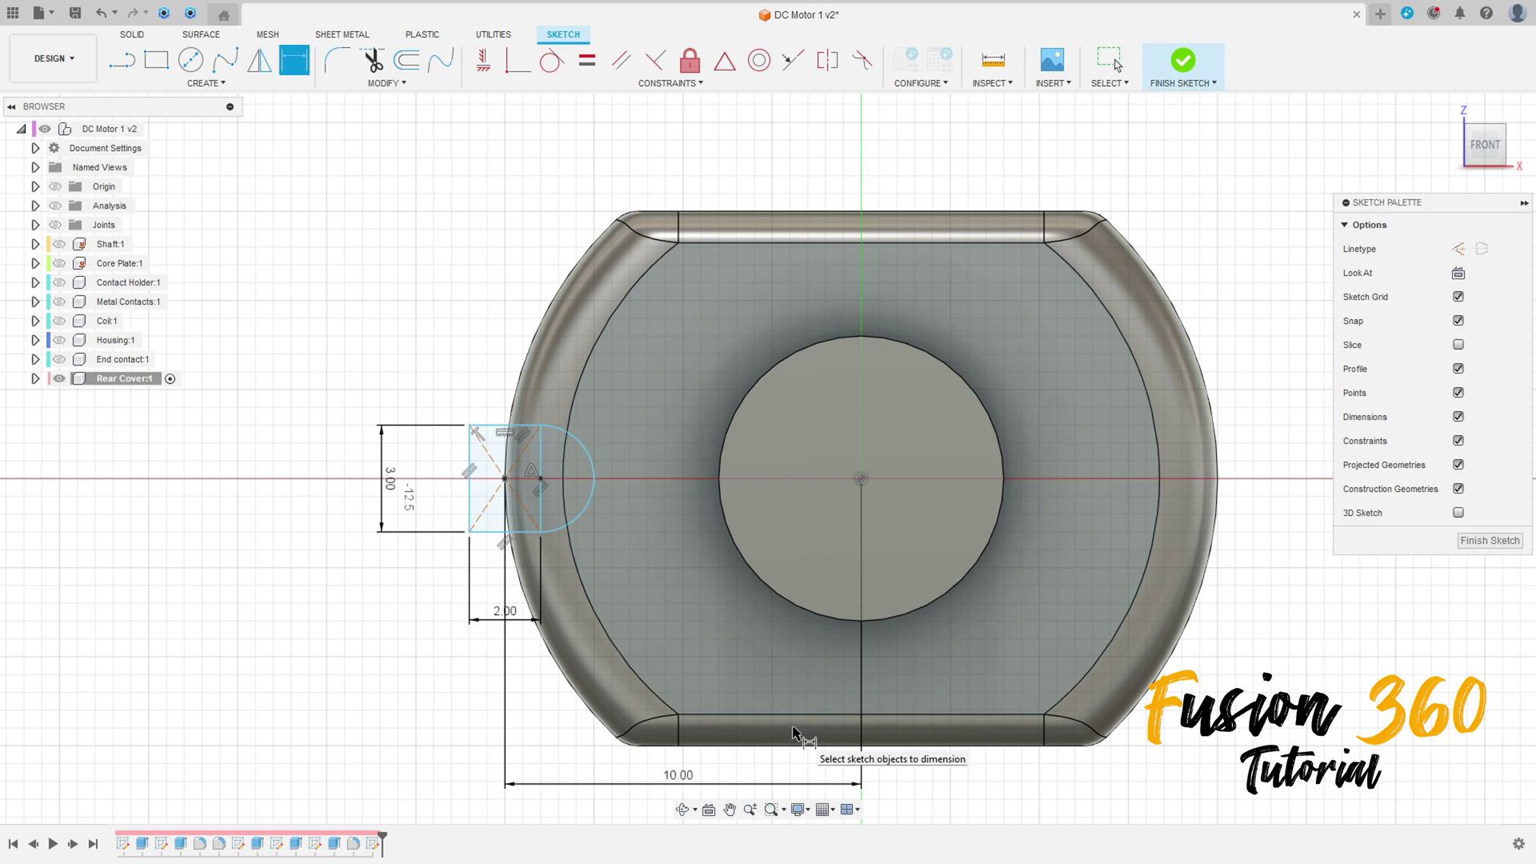
pyautogui.click(484, 60)
pyautogui.click(862, 480)
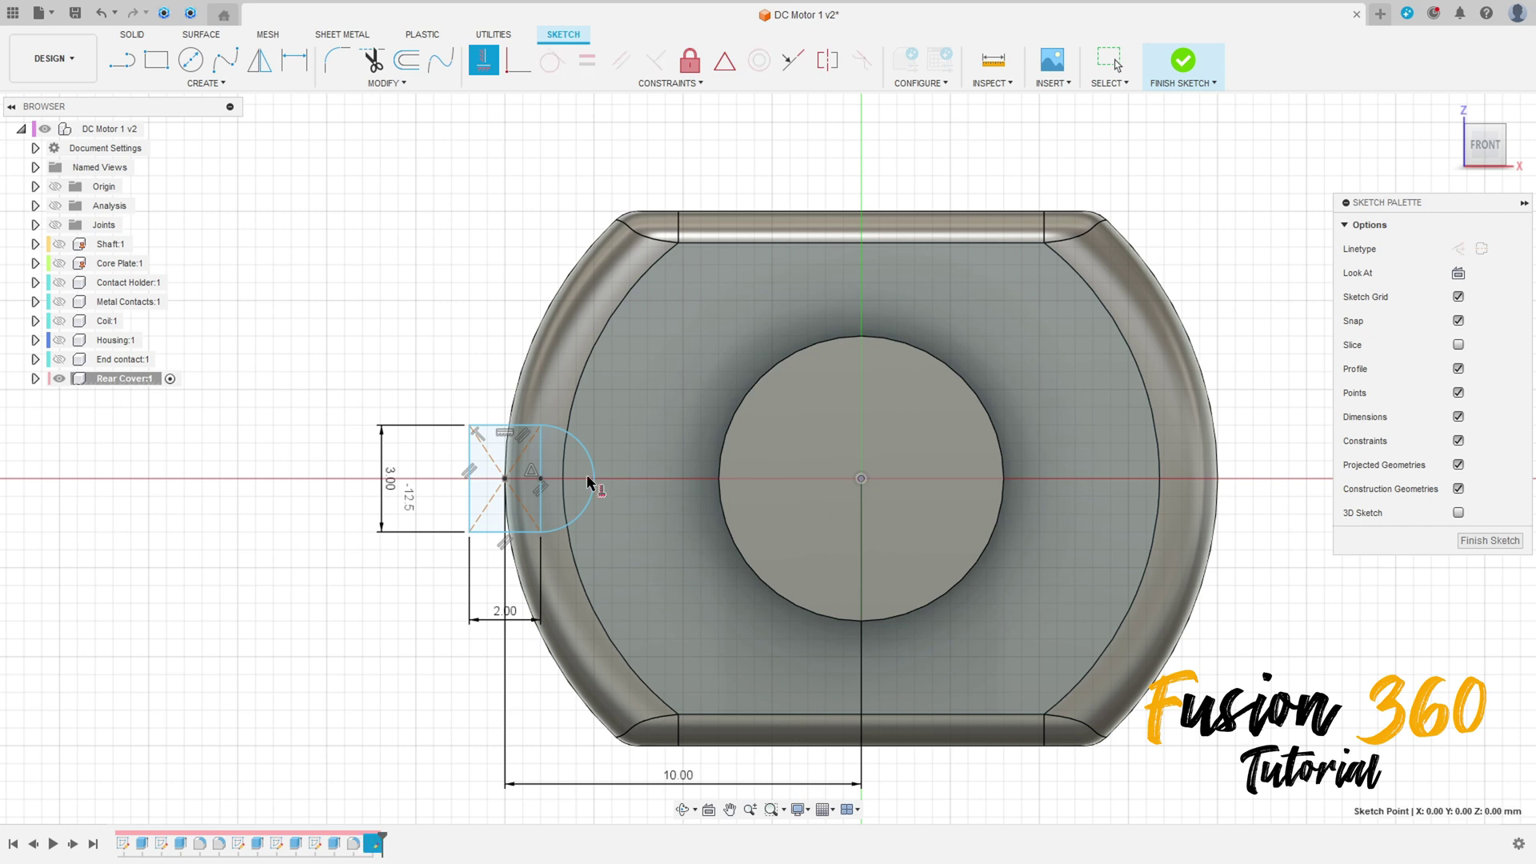
pyautogui.click(502, 481)
# Draw a vertical construction line about 2.74 mm long upward from the origin.
pyautogui.press('l')
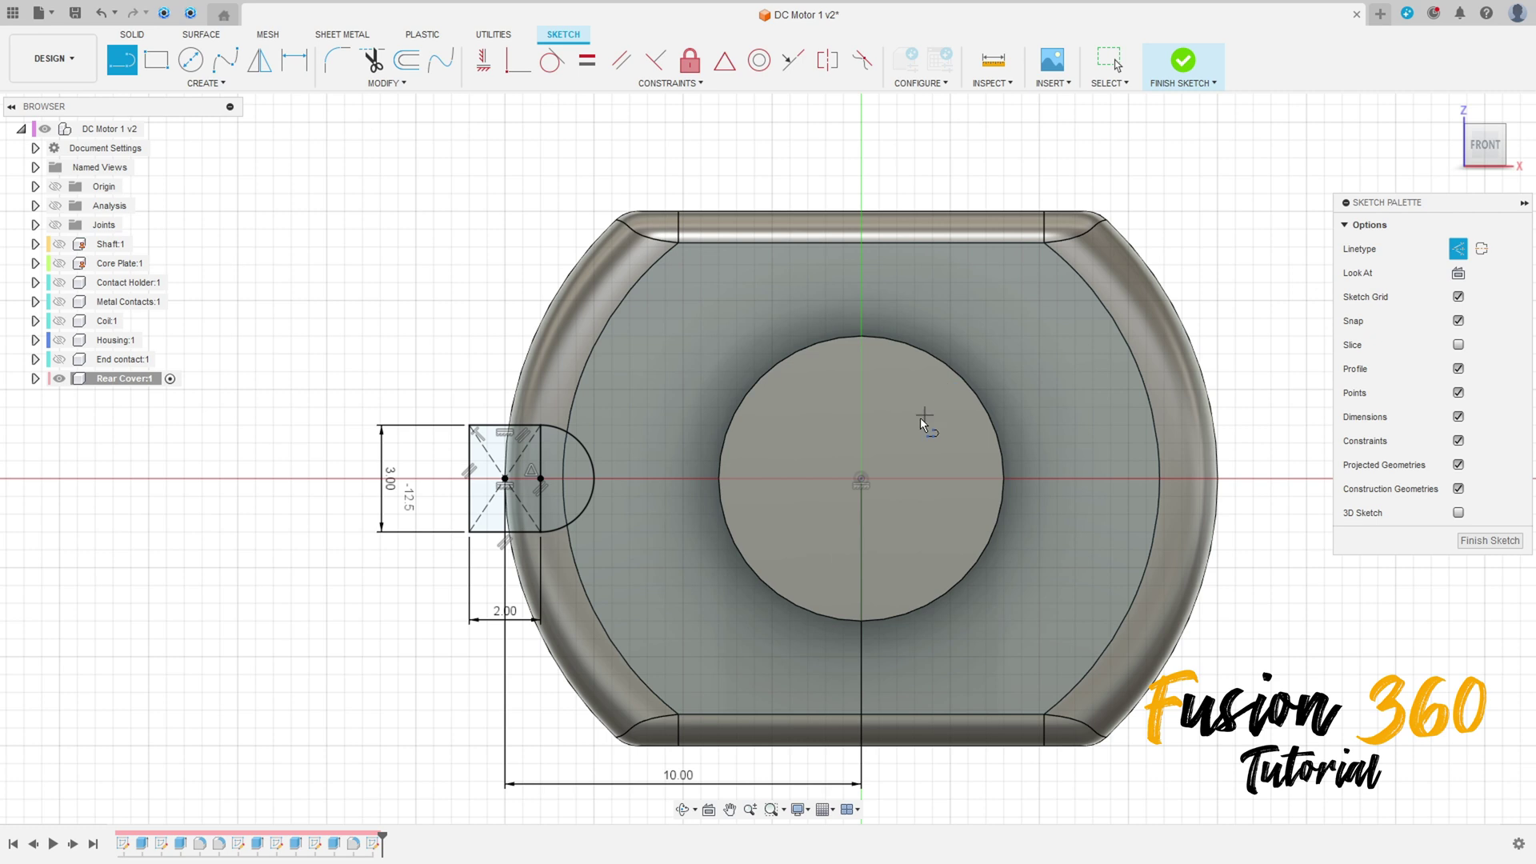
pyautogui.click(862, 480)
pyautogui.click(861, 381)
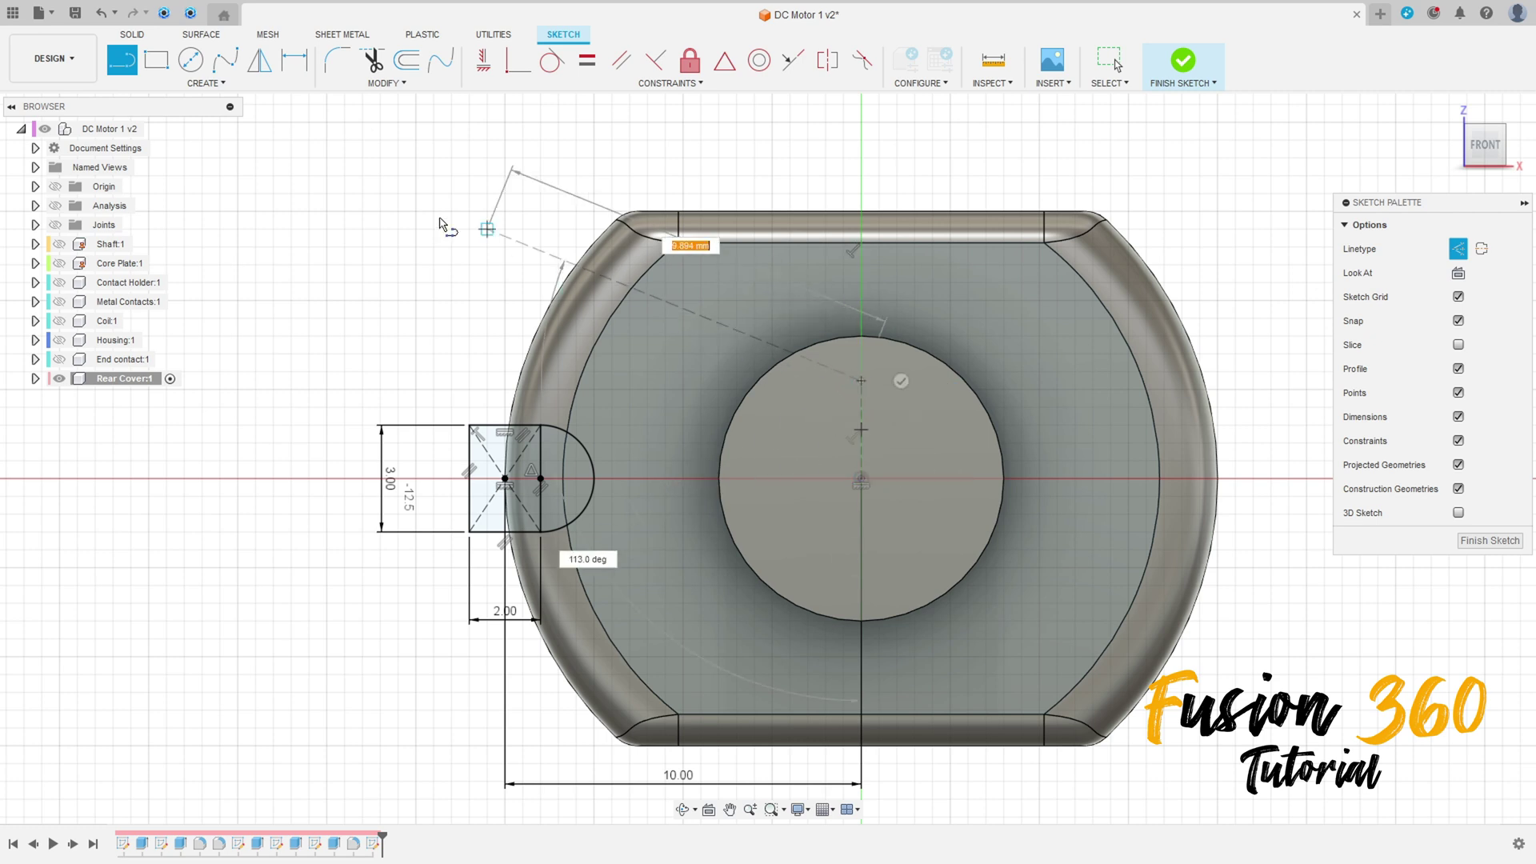
pyautogui.press('Escape')
# Mirror the rectangle's four sides and the arc about the vertical construction line, and finish the sketch.
pyautogui.click(259, 59)
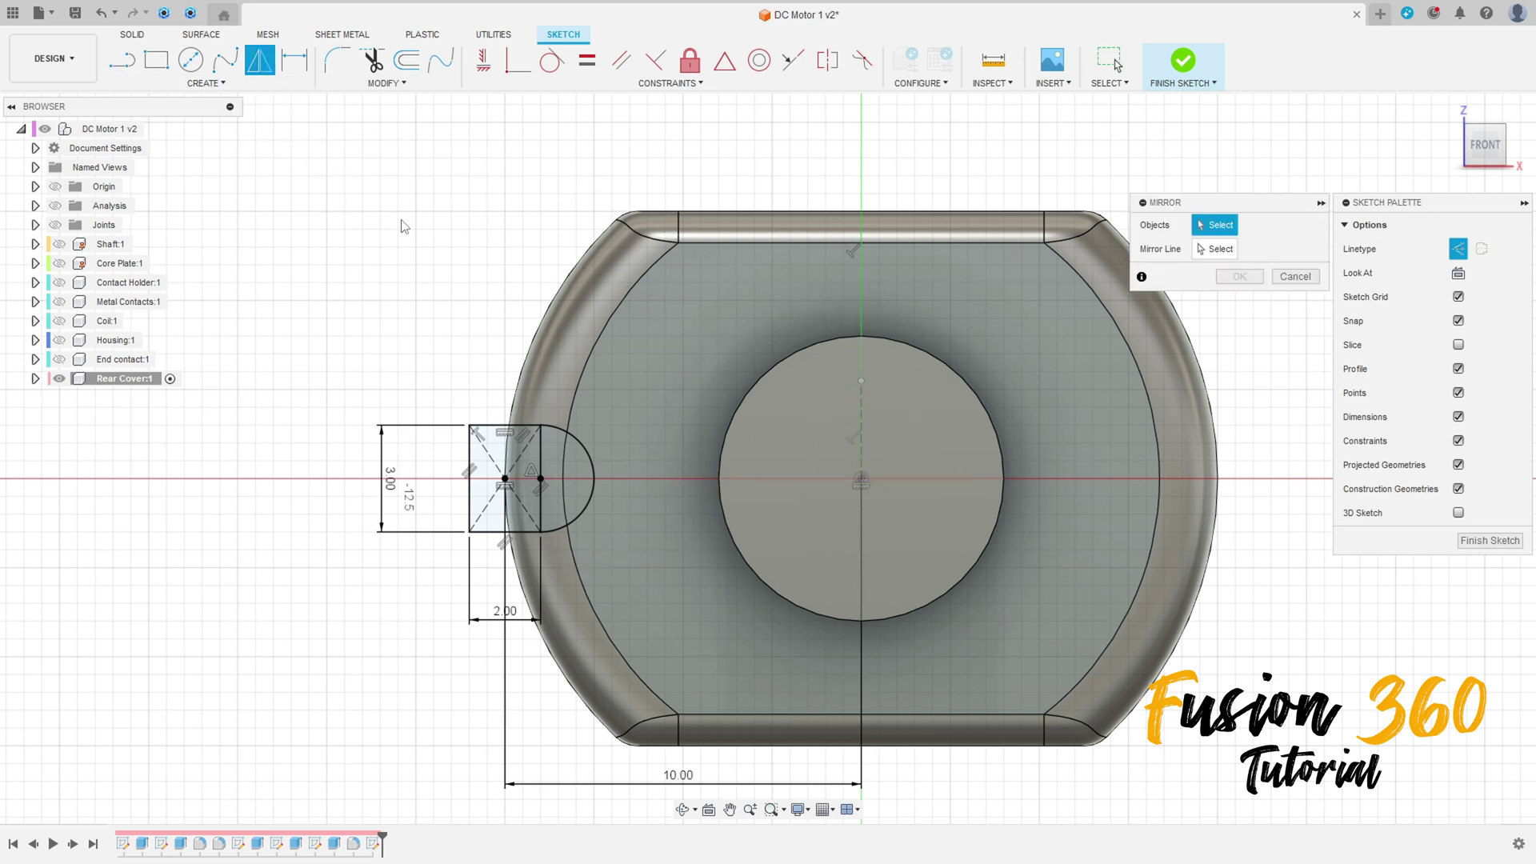
pyautogui.click(522, 426)
pyautogui.click(470, 461)
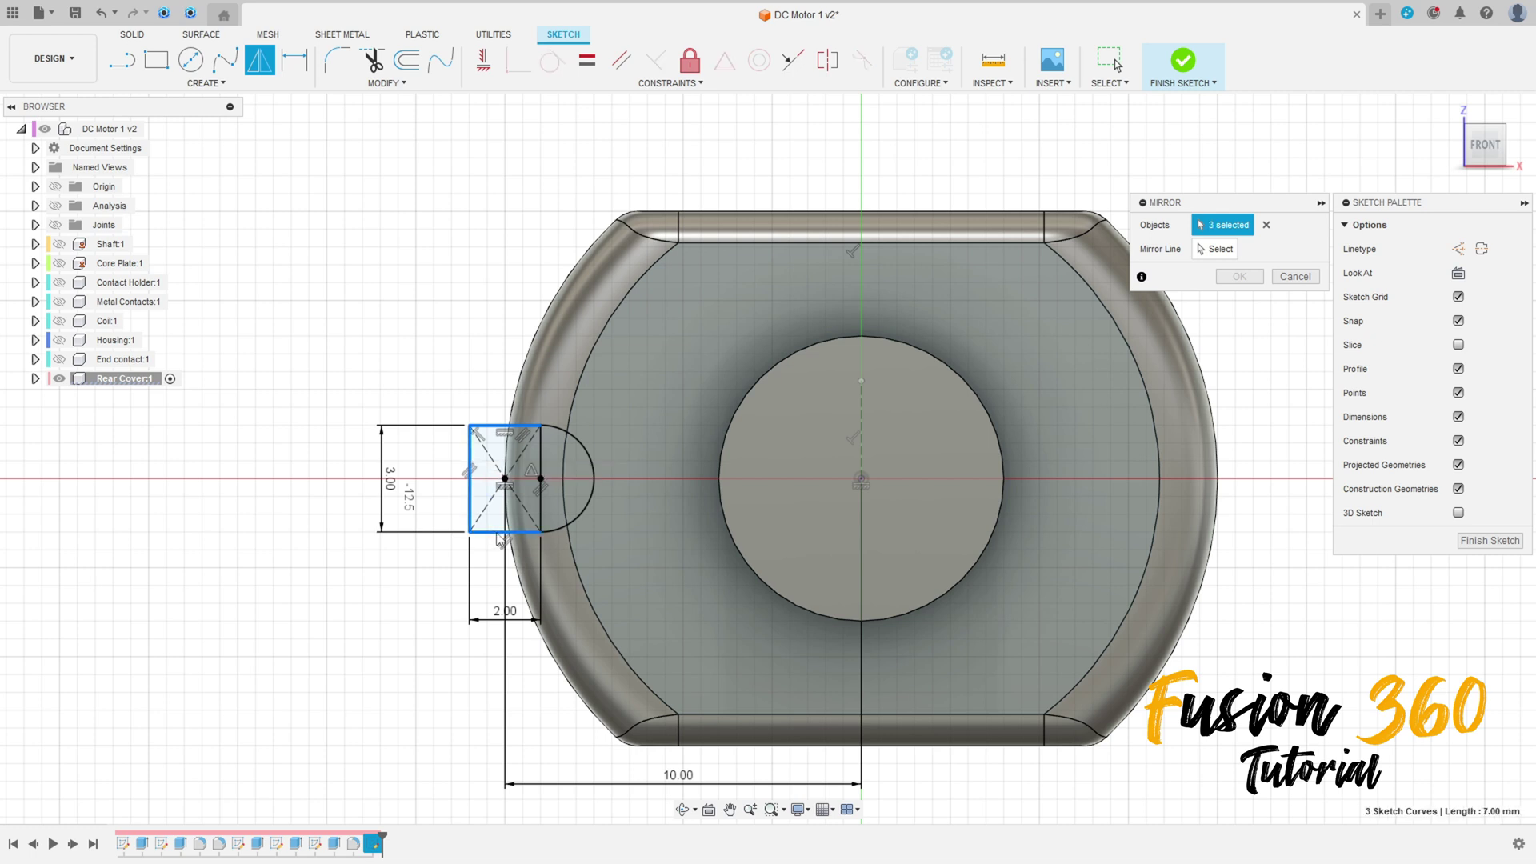
pyautogui.click(542, 511)
pyautogui.click(567, 527)
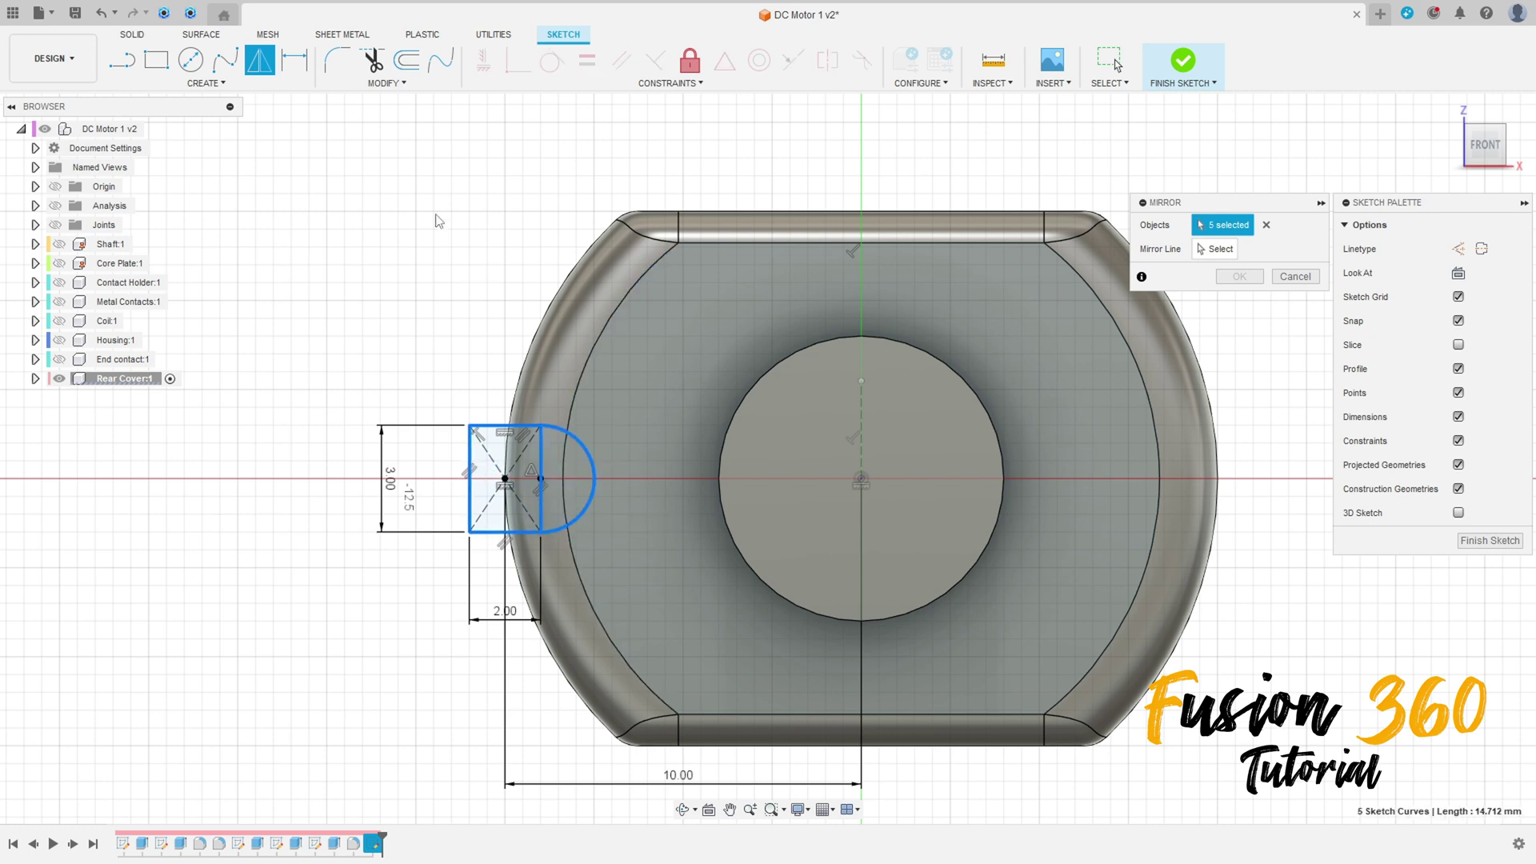
pyautogui.click(1225, 253)
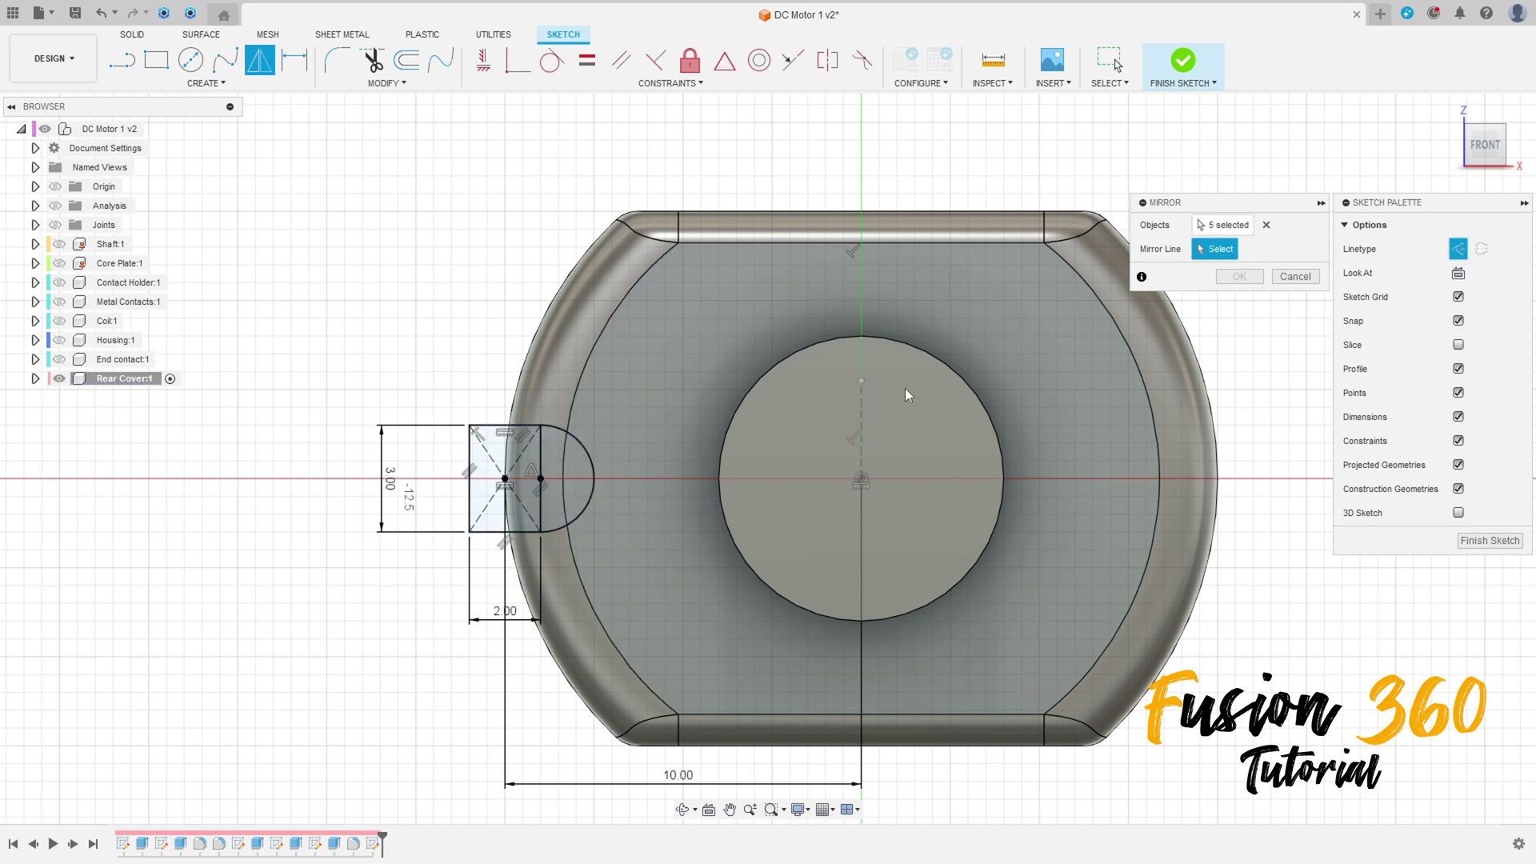
pyautogui.click(862, 428)
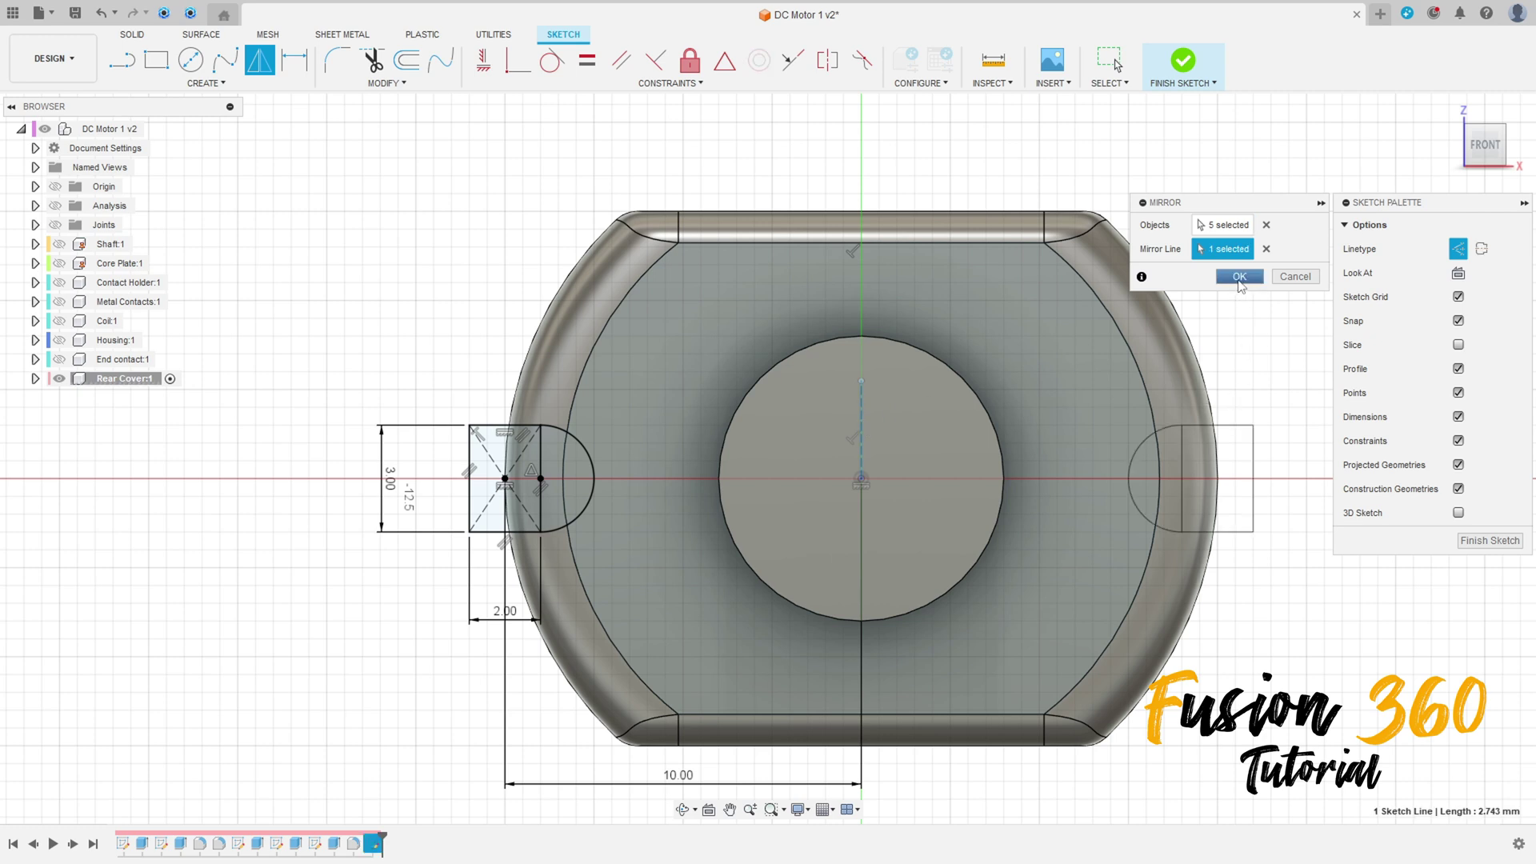
pyautogui.click(1239, 277)
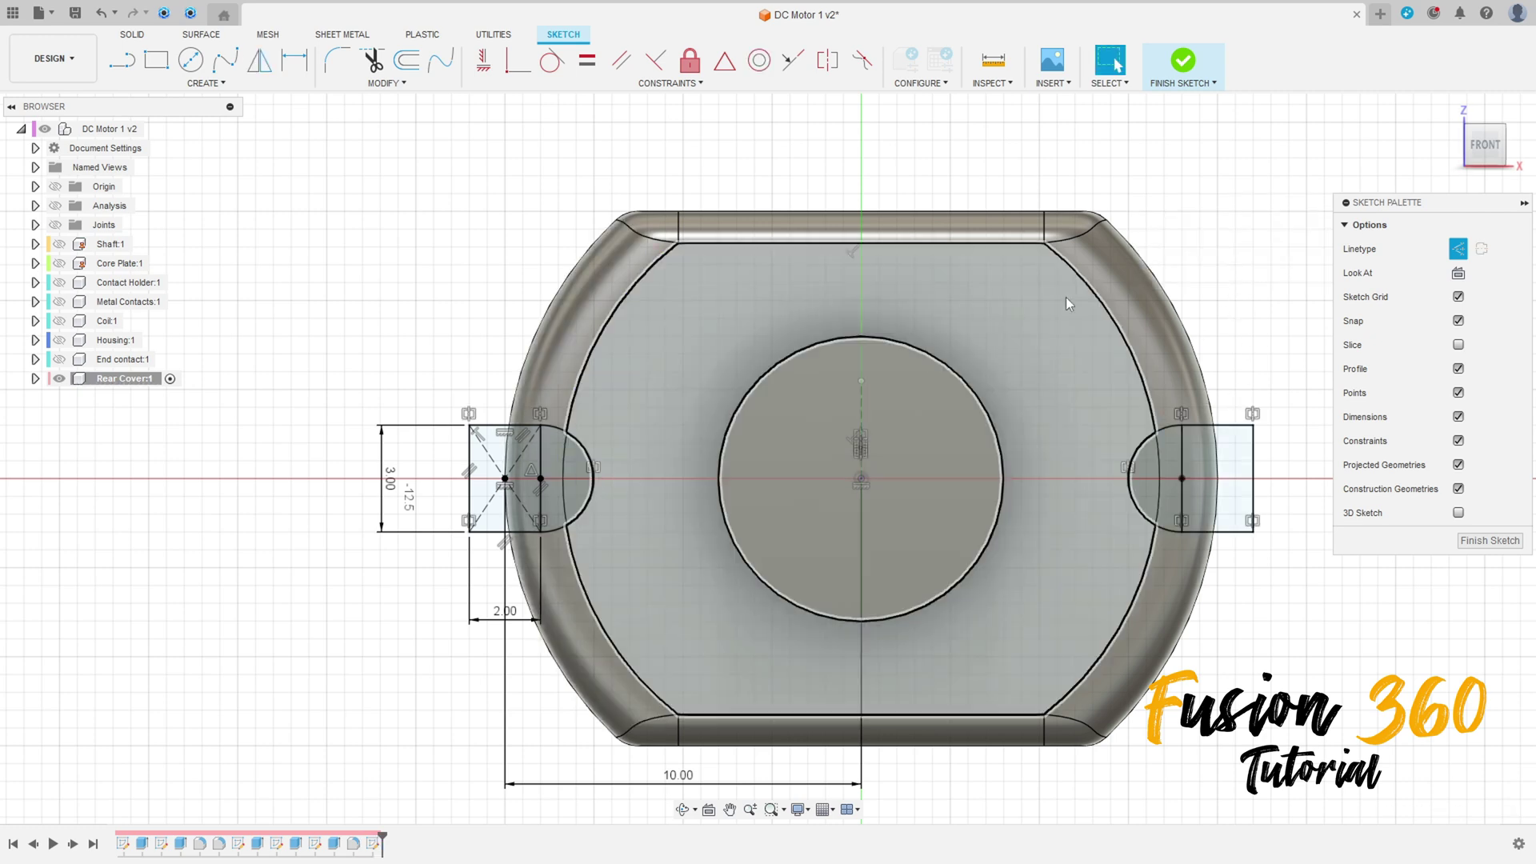
pyautogui.click(1183, 62)
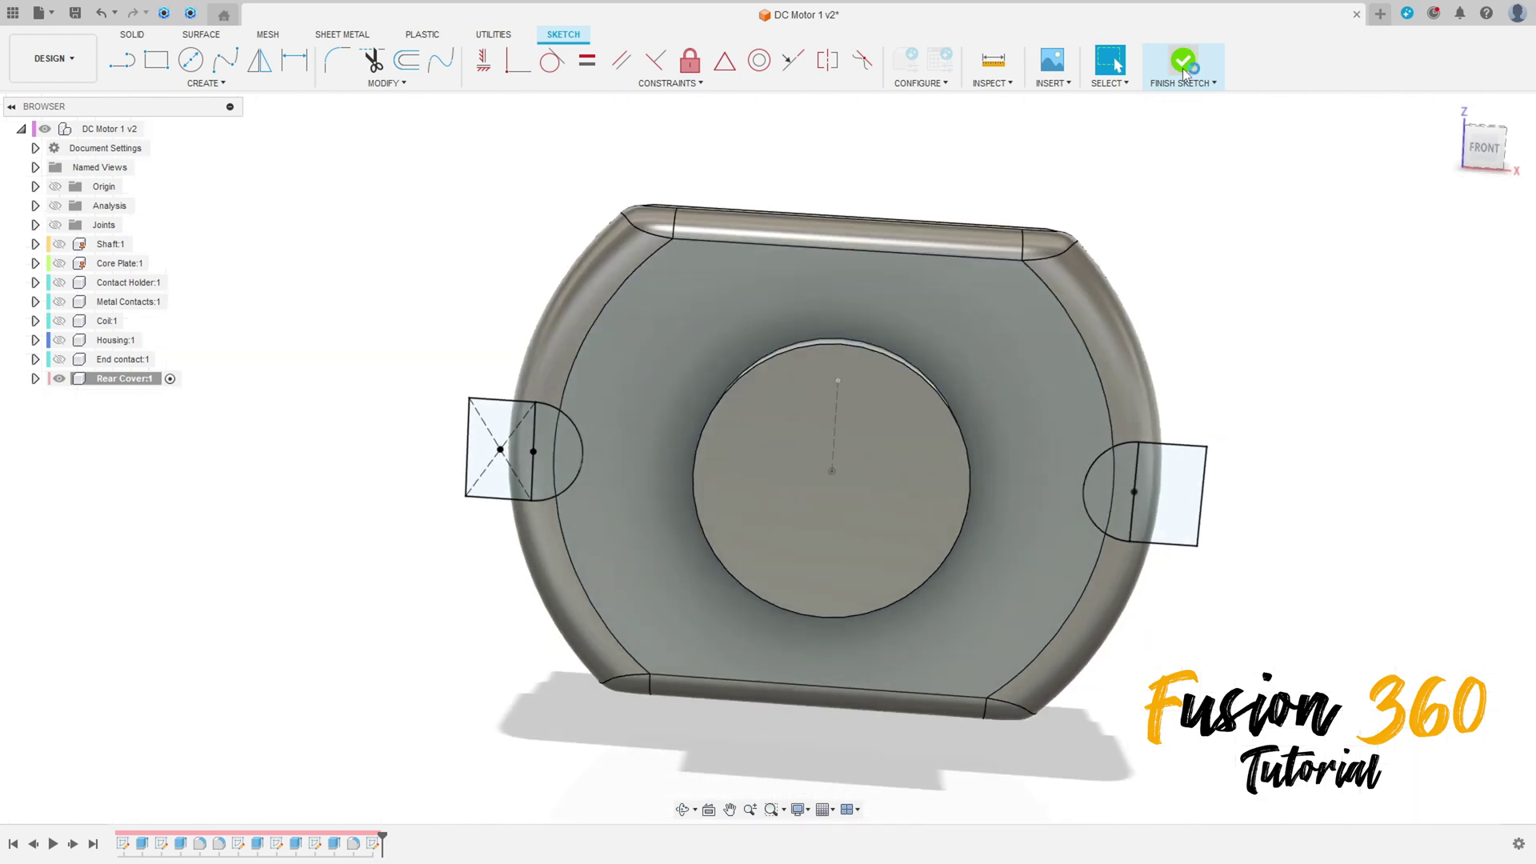
# Extrude the six profiles of both side notches as a cut, using the To Object extent up to the rear rim's face.
pyautogui.click(159, 61)
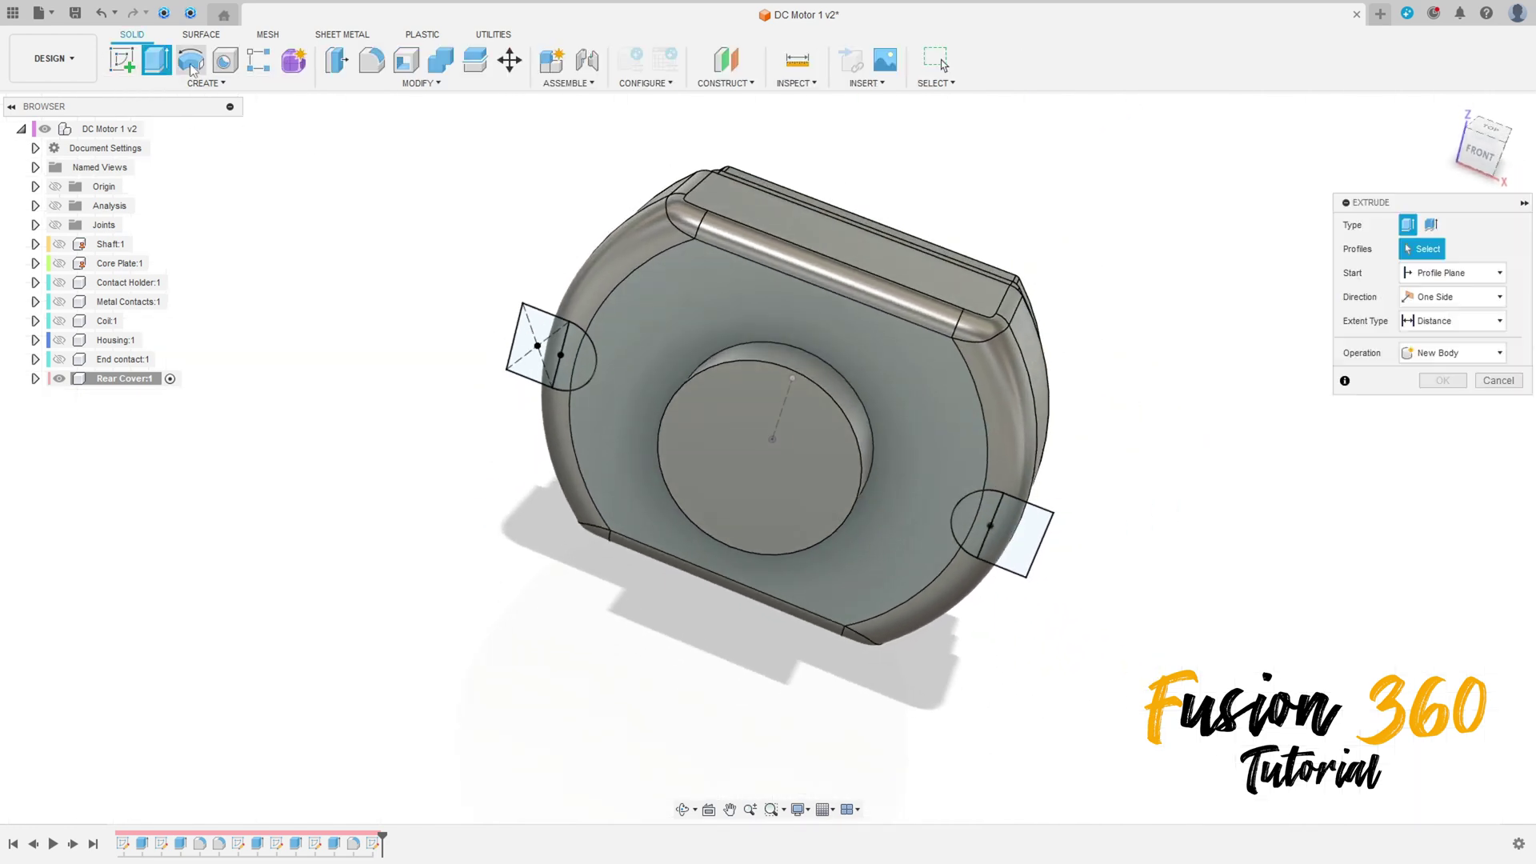
pyautogui.click(1448, 112)
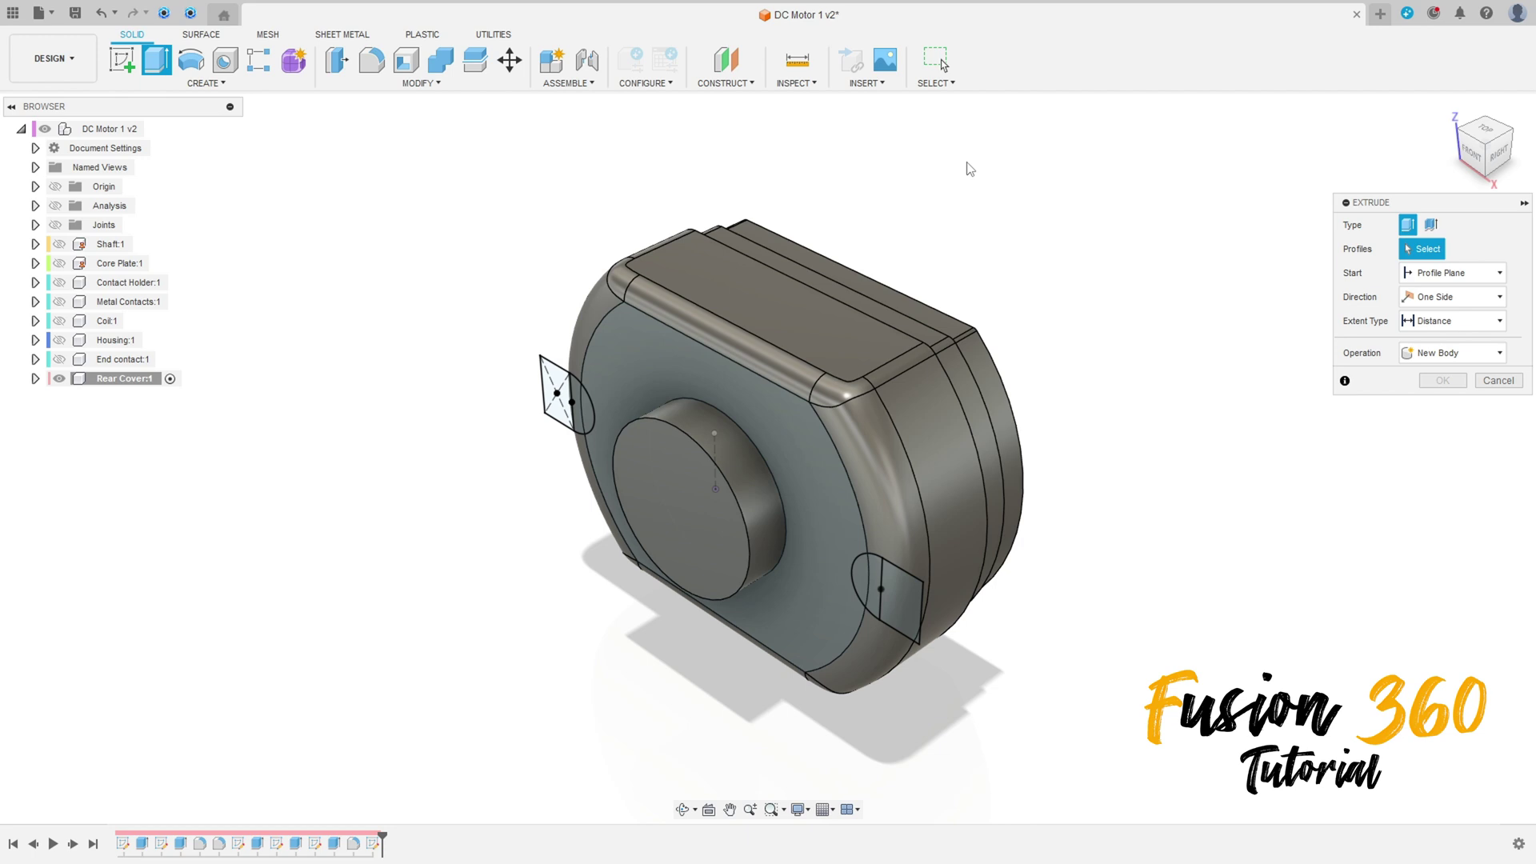
pyautogui.click(558, 394)
pyautogui.click(570, 399)
pyautogui.click(582, 412)
pyautogui.click(868, 575)
pyautogui.click(888, 588)
pyautogui.click(904, 608)
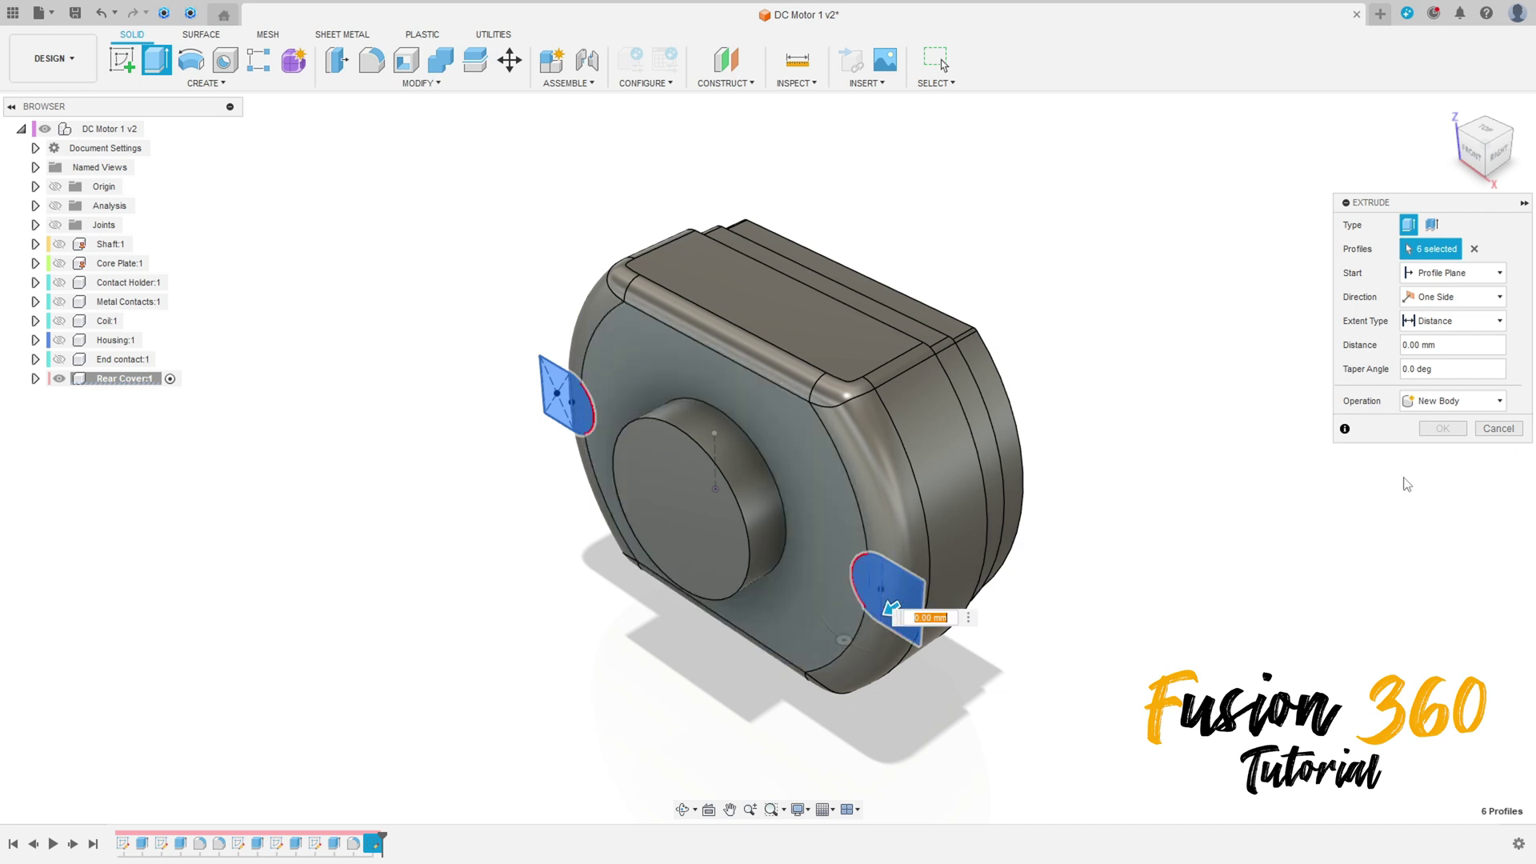
pyautogui.click(1444, 401)
pyautogui.click(1432, 438)
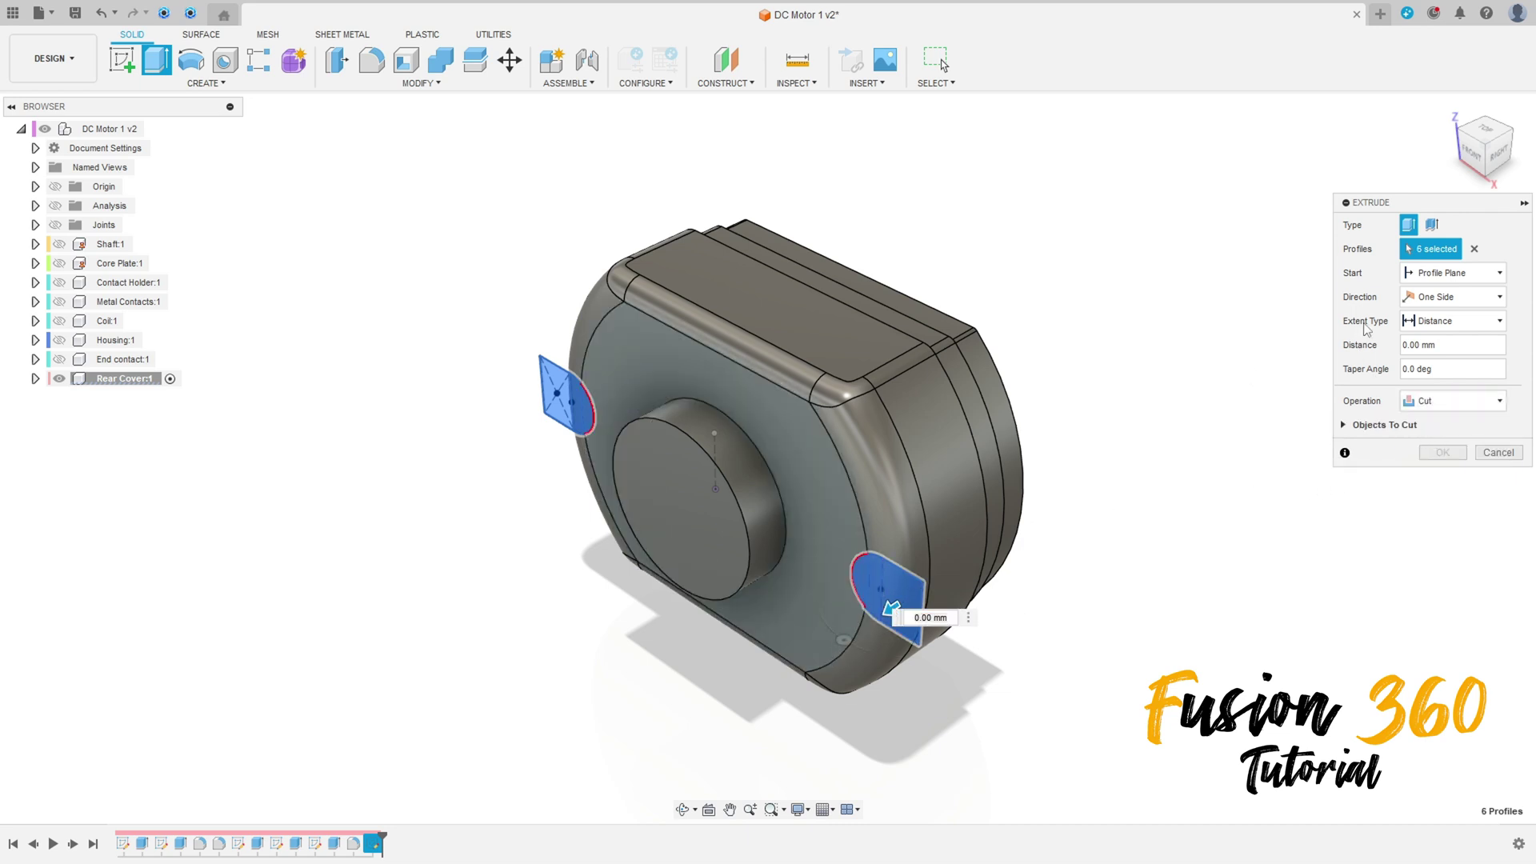
pyautogui.click(1448, 321)
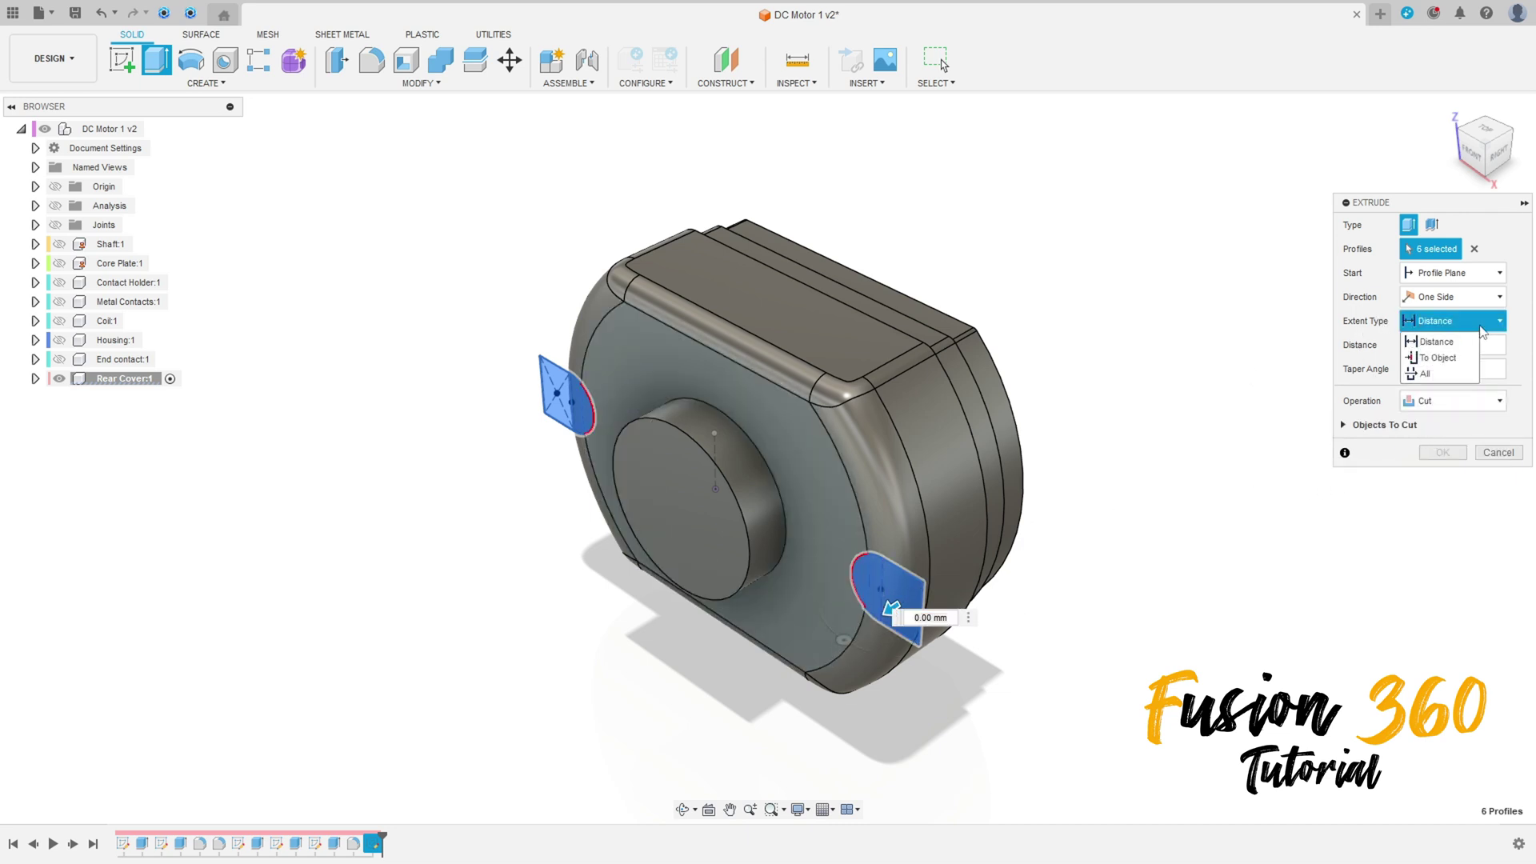
pyautogui.click(1438, 357)
pyautogui.keyDown('shift'); pyautogui.moveTo(1118, 456); pyautogui.dragTo(880, 552, button='middle'); pyautogui.keyUp('shift')
pyautogui.scroll(2, 592, 579)
pyautogui.click(712, 565)
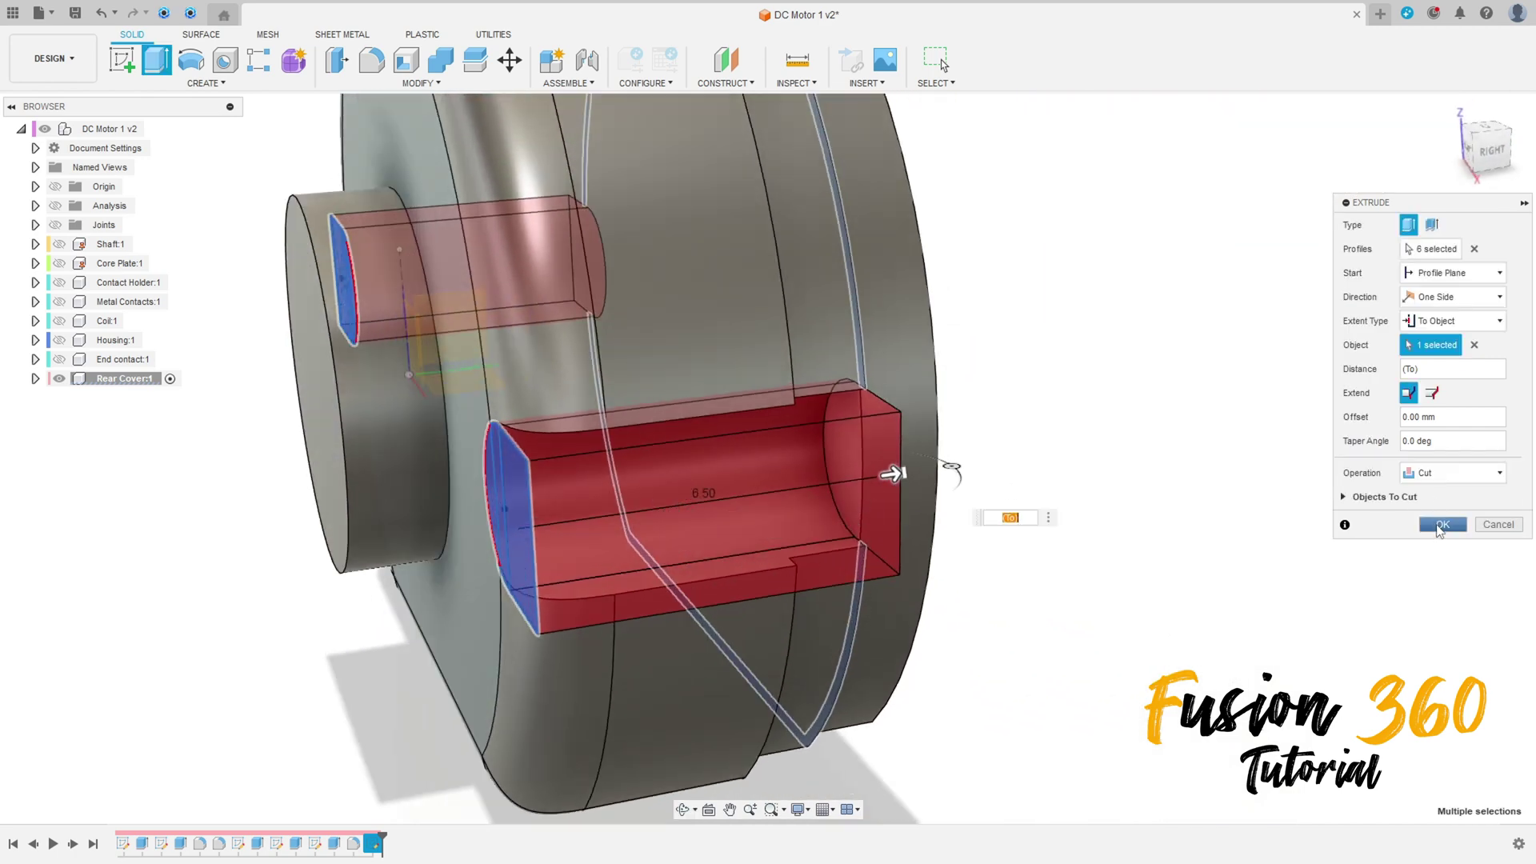
pyautogui.click(1440, 525)
pyautogui.keyDown('shift'); pyautogui.moveTo(1087, 538); pyautogui.dragTo(1003, 461, button='middle'); pyautogui.keyUp('shift')
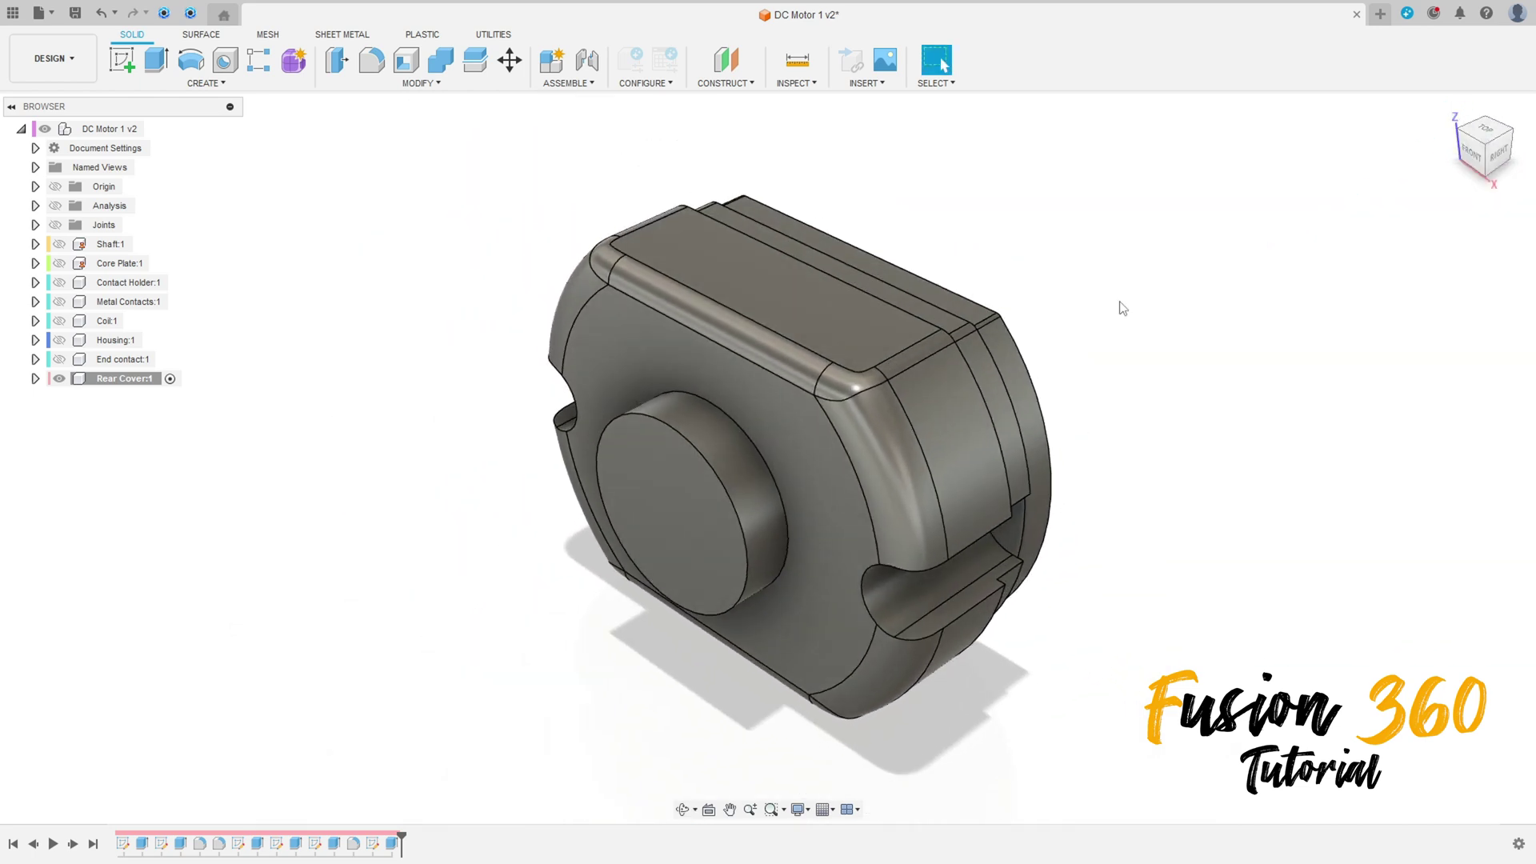
# Sketch a 2.1 mm diameter circle at the origin on the boss's front face and finish the sketch.
pyautogui.keyDown('shift'); pyautogui.moveTo(1101, 324); pyautogui.dragTo(566, 304, button='middle'); pyautogui.keyUp('shift')
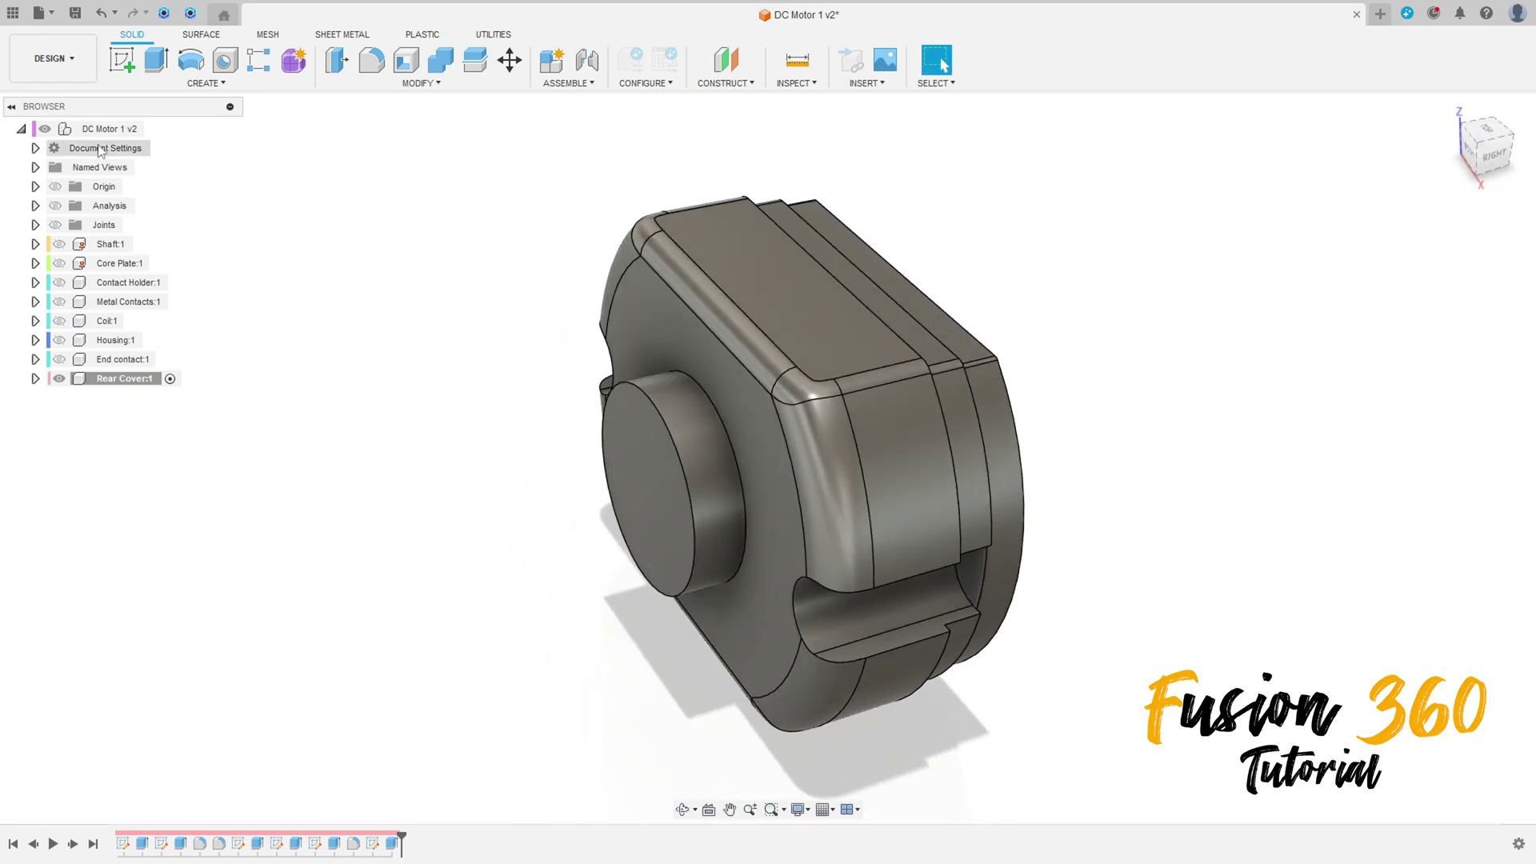
pyautogui.click(118, 64)
pyautogui.click(632, 451)
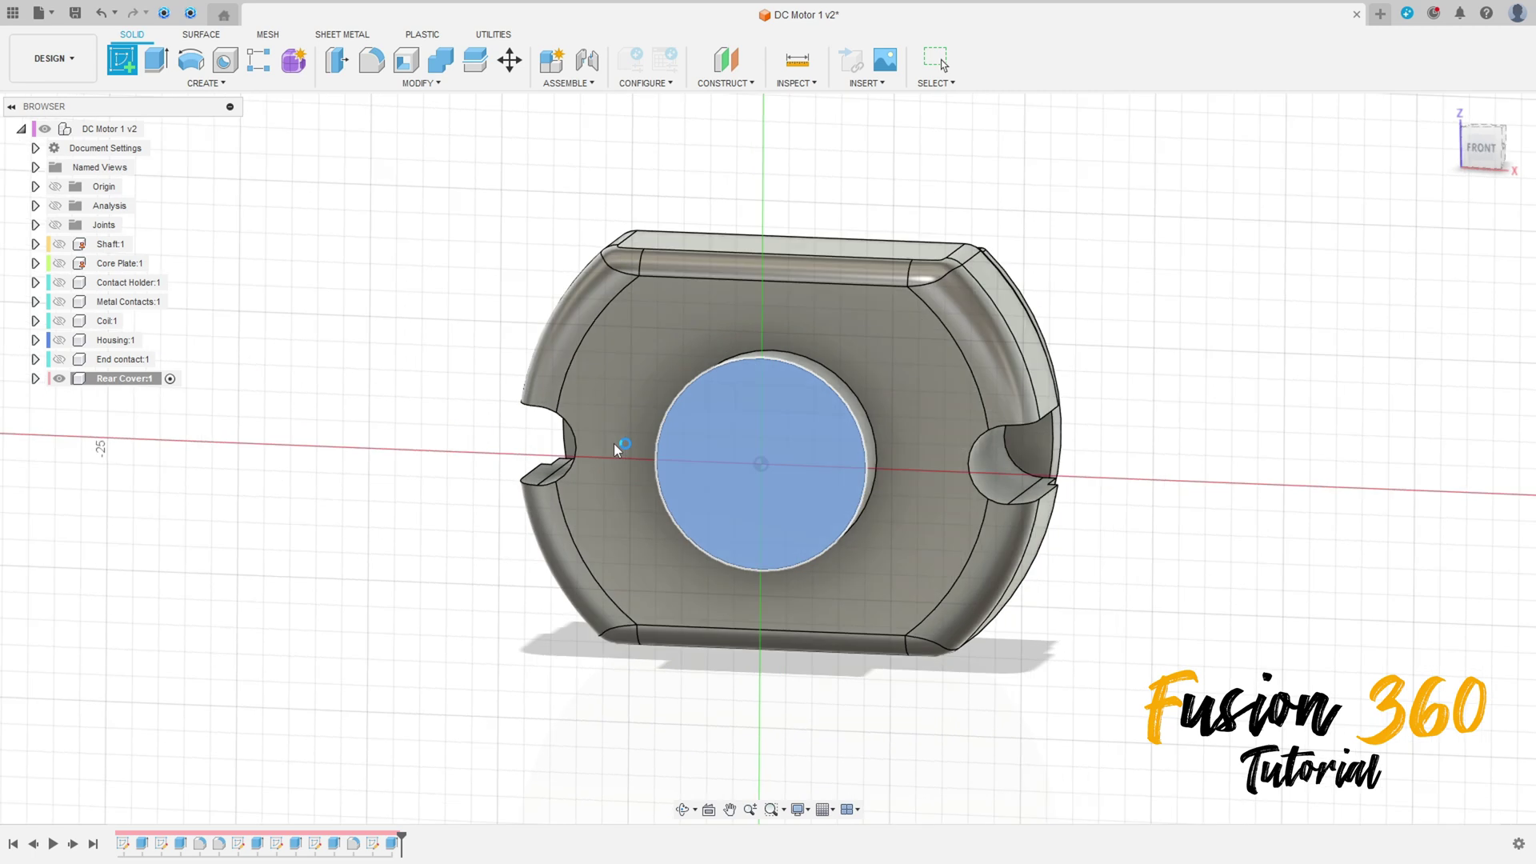
pyautogui.click(191, 59)
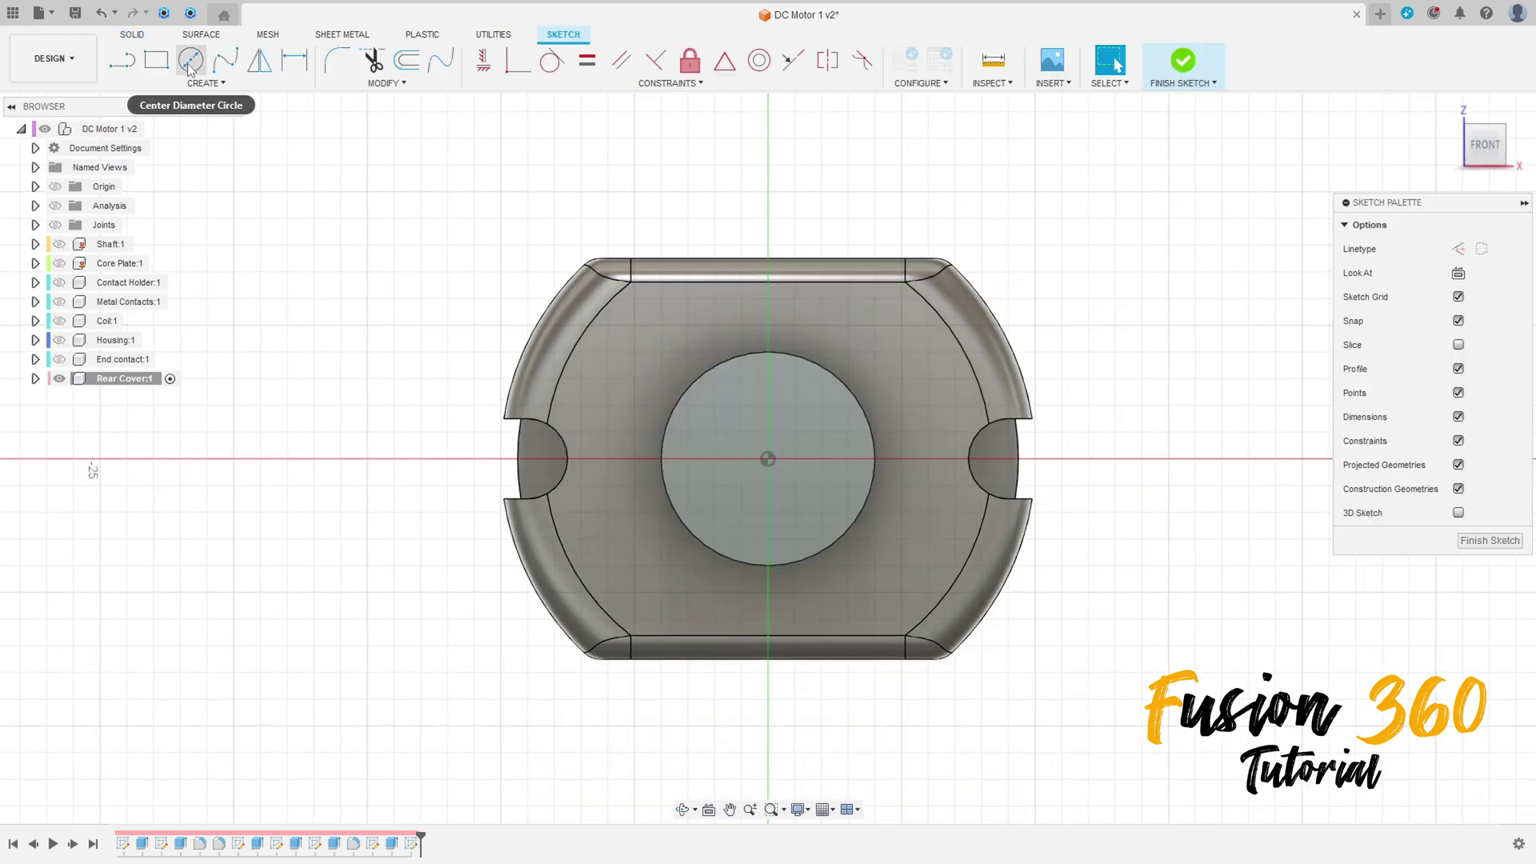
pyautogui.click(768, 460)
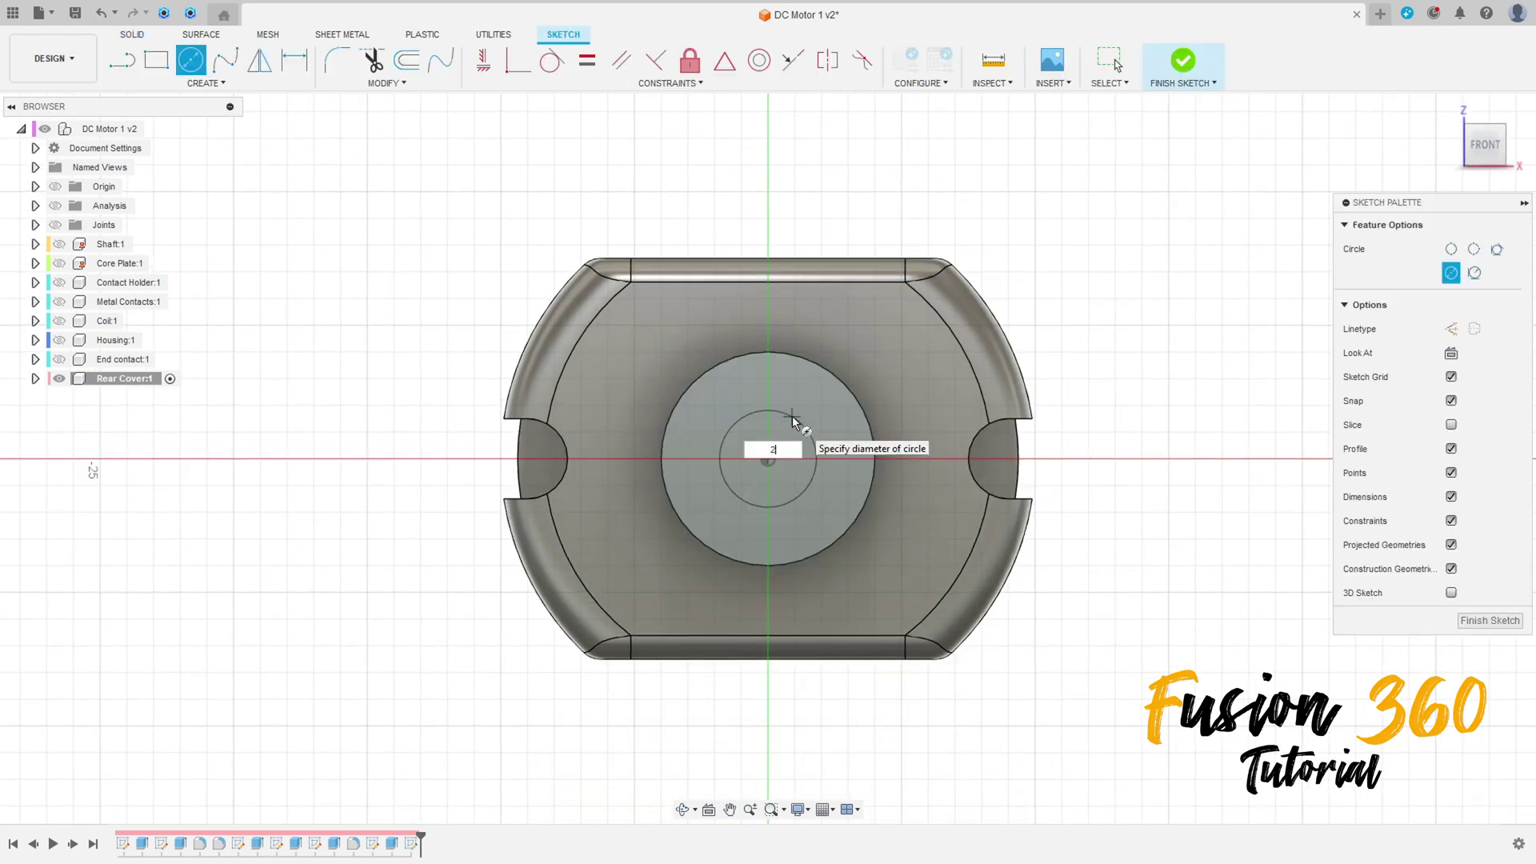
pyautogui.write('2,1')
pyautogui.press('Return')
pyautogui.press('Escape')
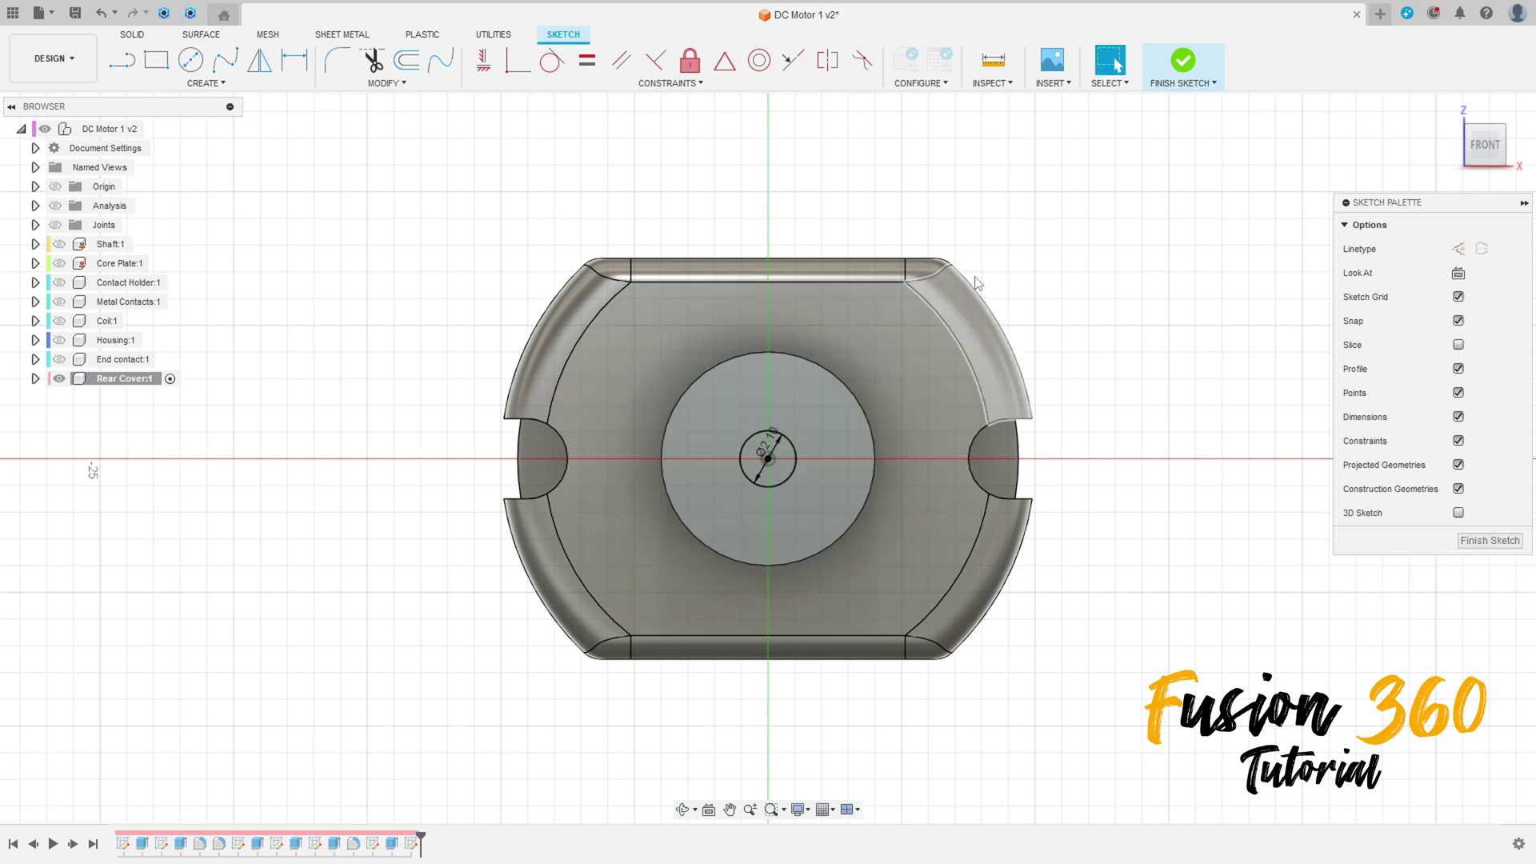
pyautogui.click(1194, 66)
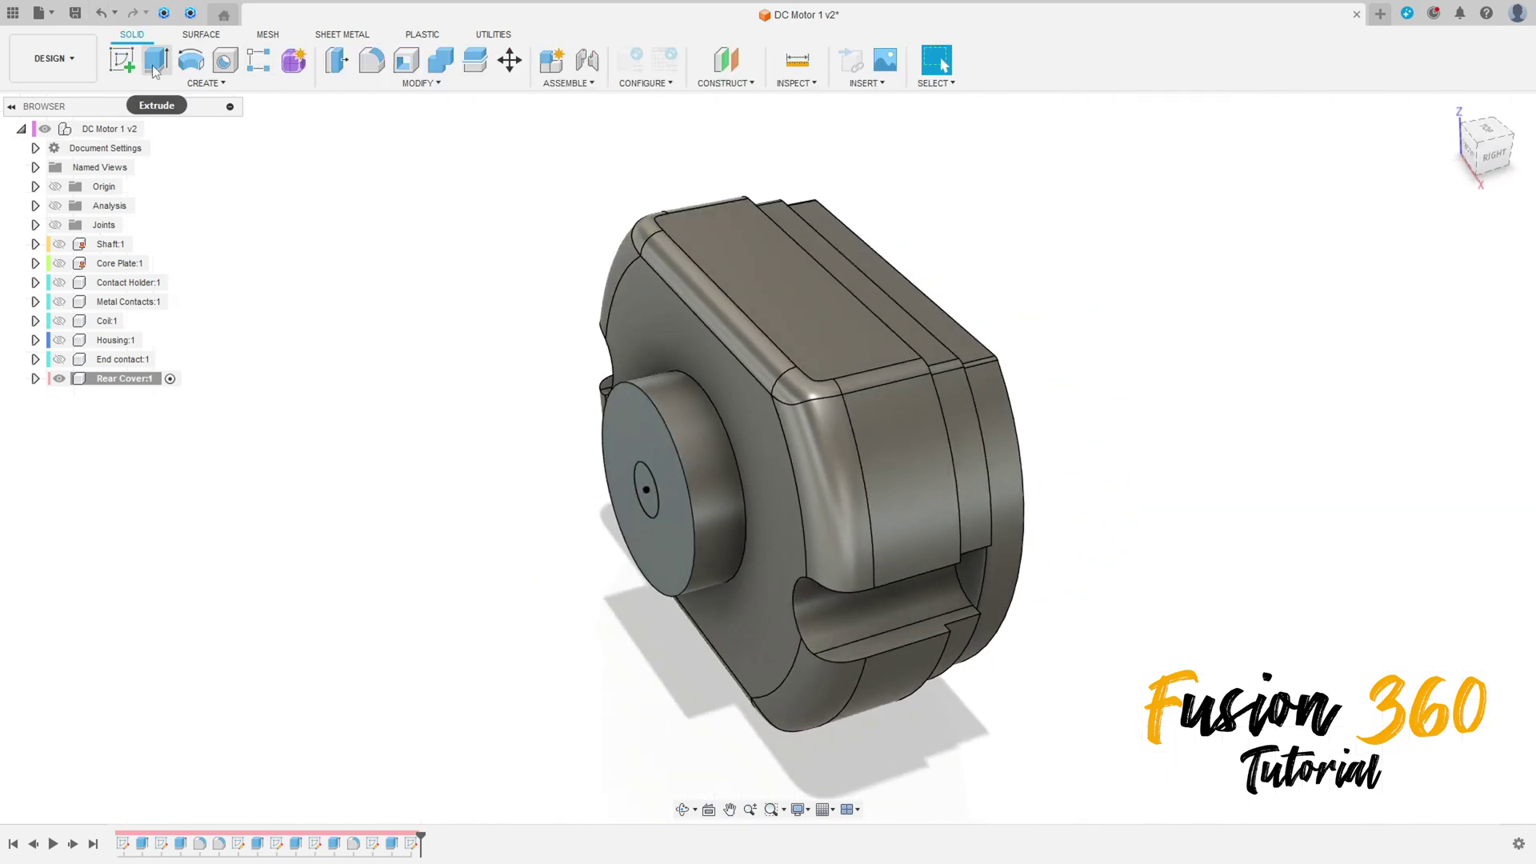
# Extrude the small circle inward through the boss as a one-sided cut with the extent set to All.
pyautogui.click(155, 70)
pyautogui.click(655, 492)
pyautogui.moveTo(655, 492); pyautogui.dragTo(850, 435)
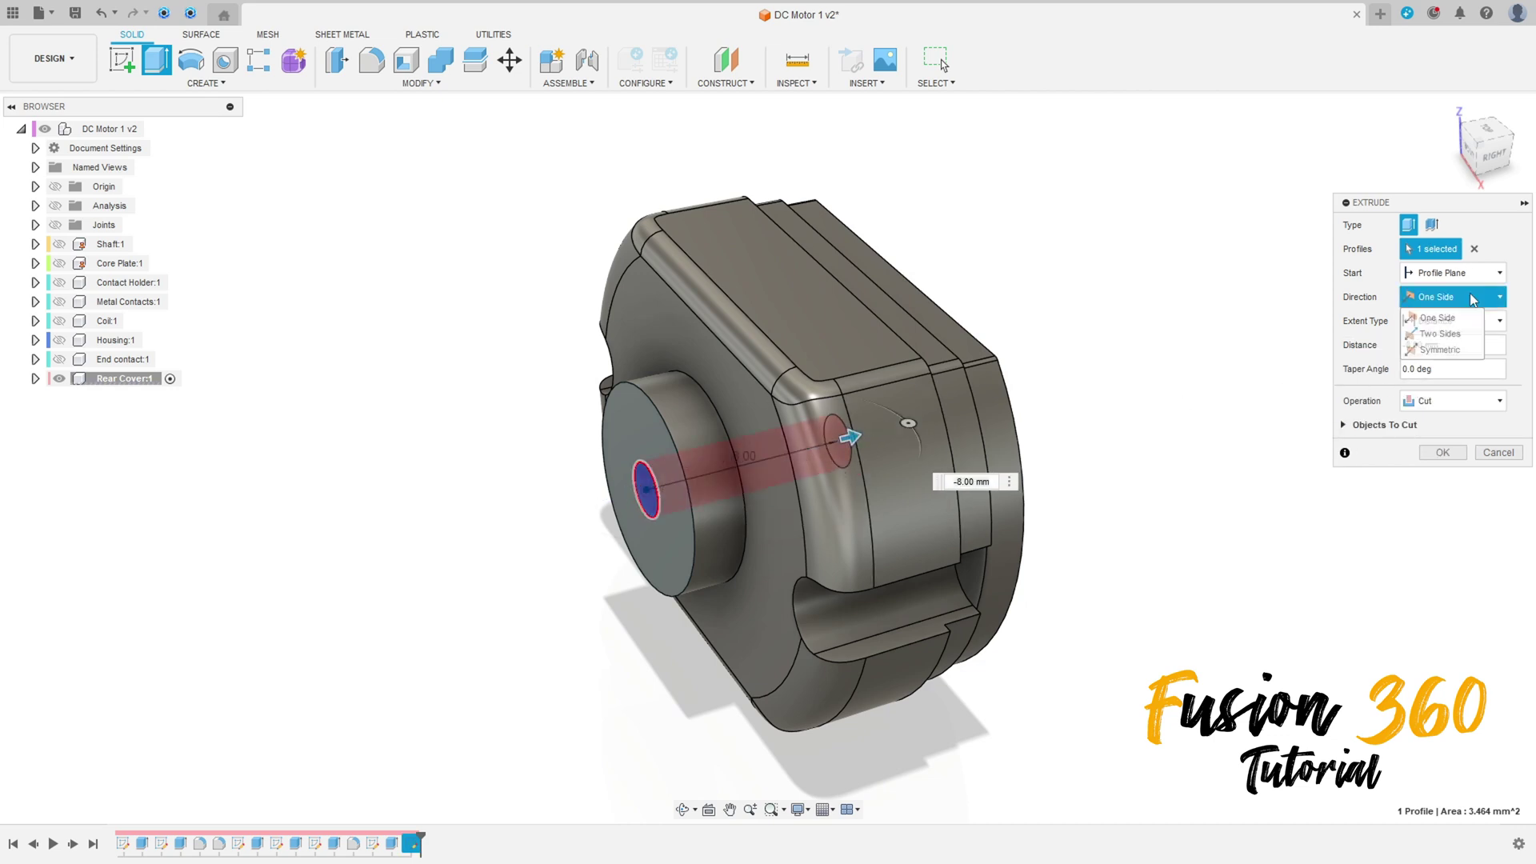
pyautogui.click(1438, 318)
pyautogui.click(1455, 321)
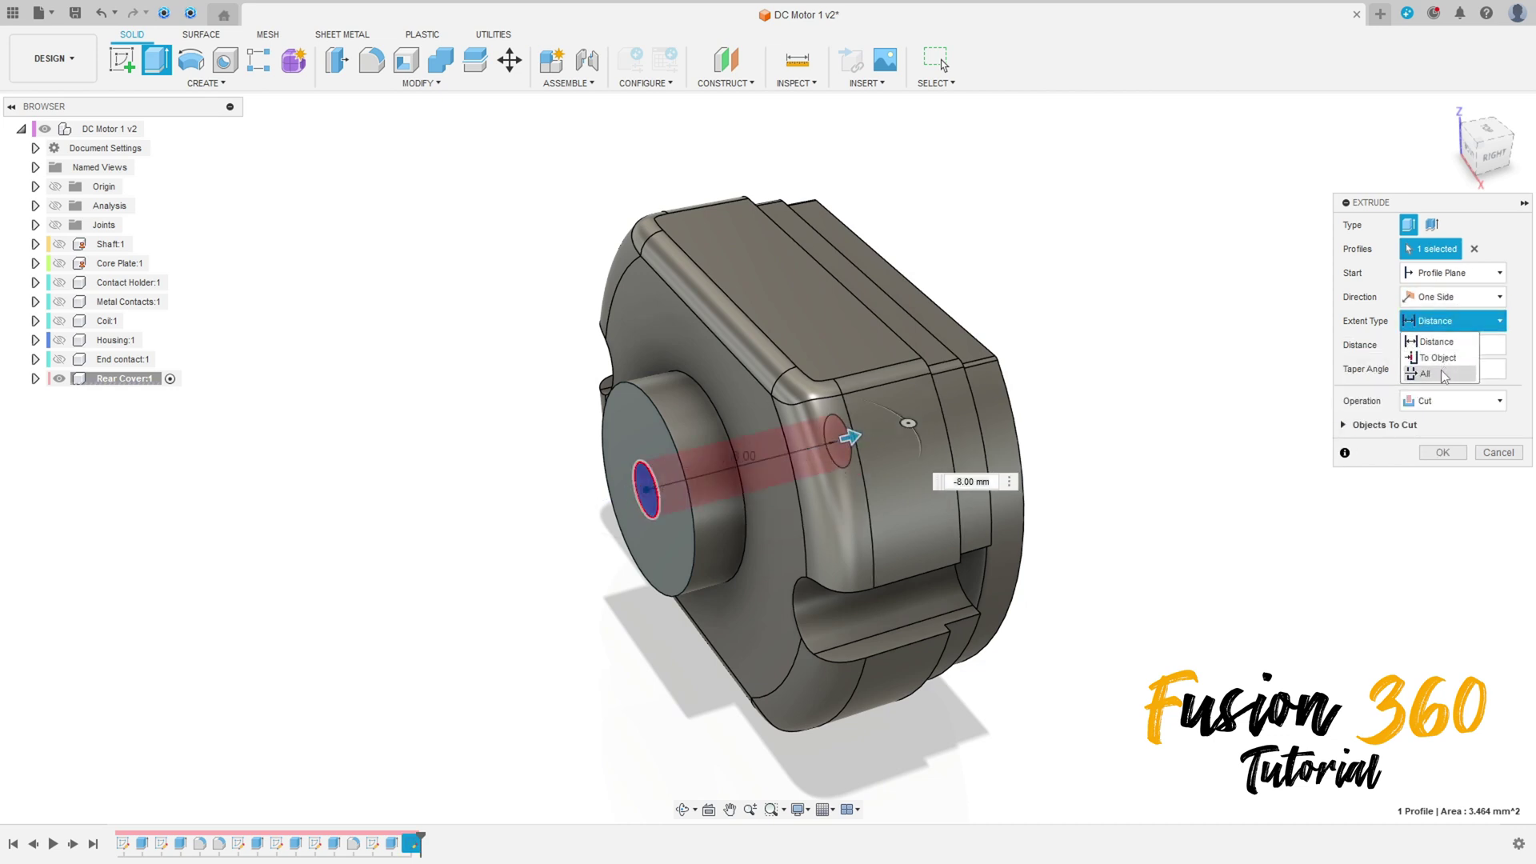
pyautogui.click(1445, 373)
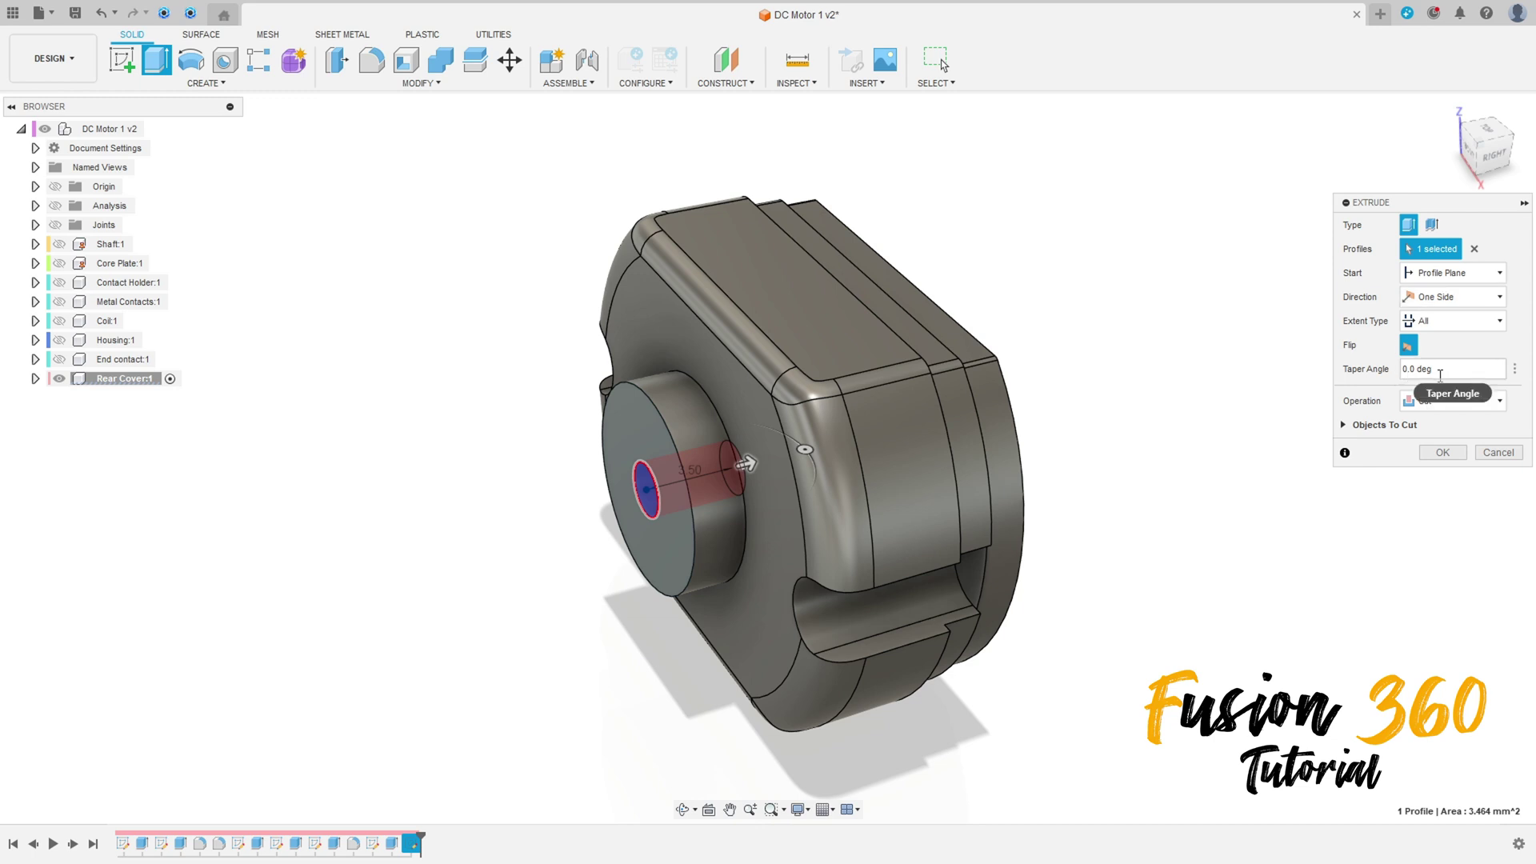
pyautogui.click(1442, 453)
pyautogui.keyDown('shift'); pyautogui.moveTo(1224, 456); pyautogui.dragTo(1200, 211, button='middle'); pyautogui.keyUp('shift')
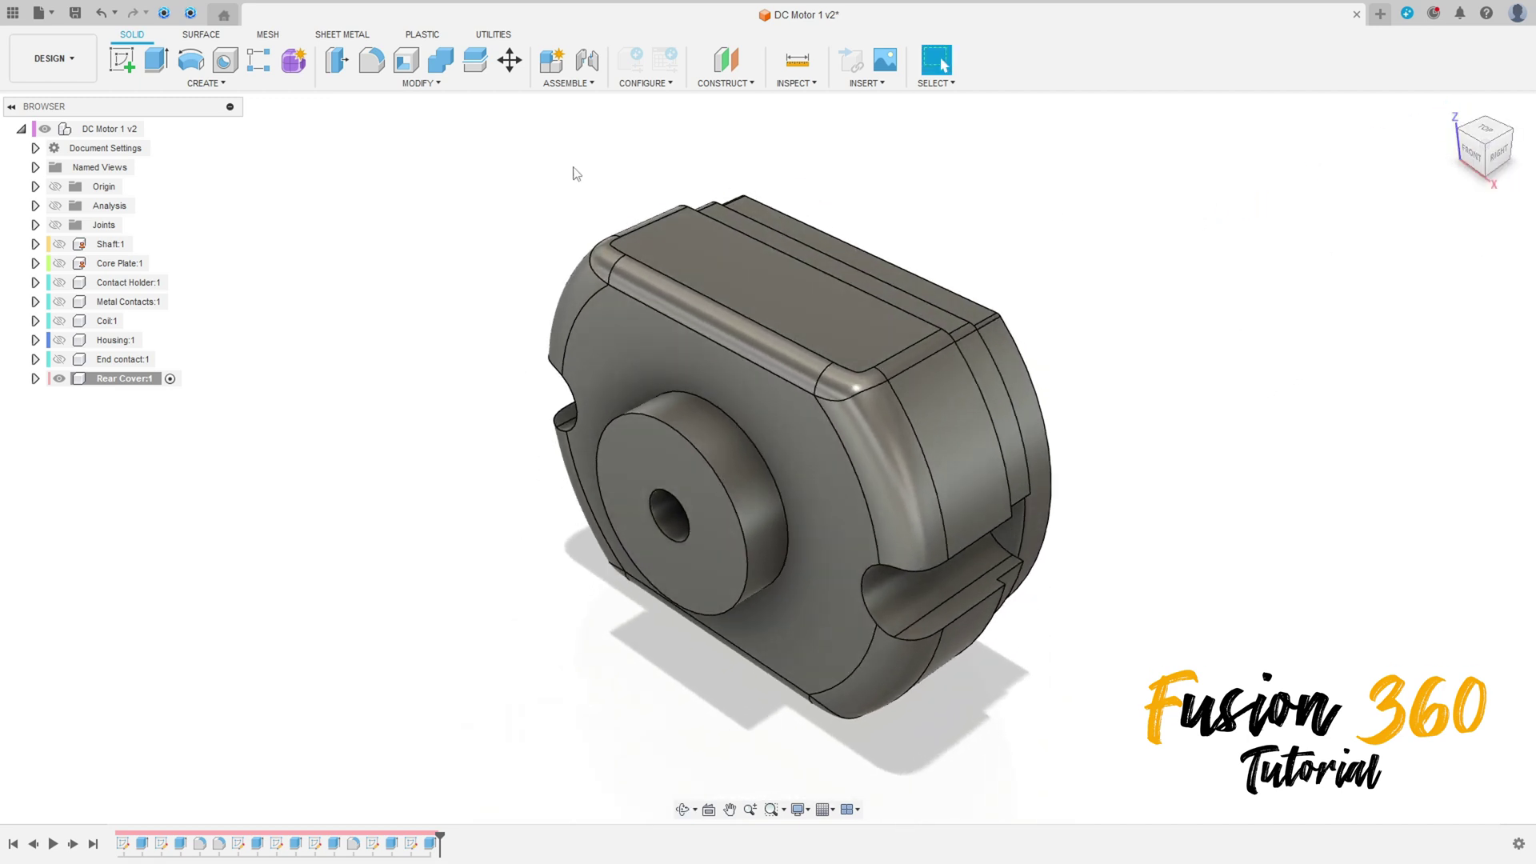
# Fillet the front boss's outer rim, its base edge and the shaft hole's front edge with a 0.25 mm radius.
pyautogui.click(371, 61)
pyautogui.click(733, 412)
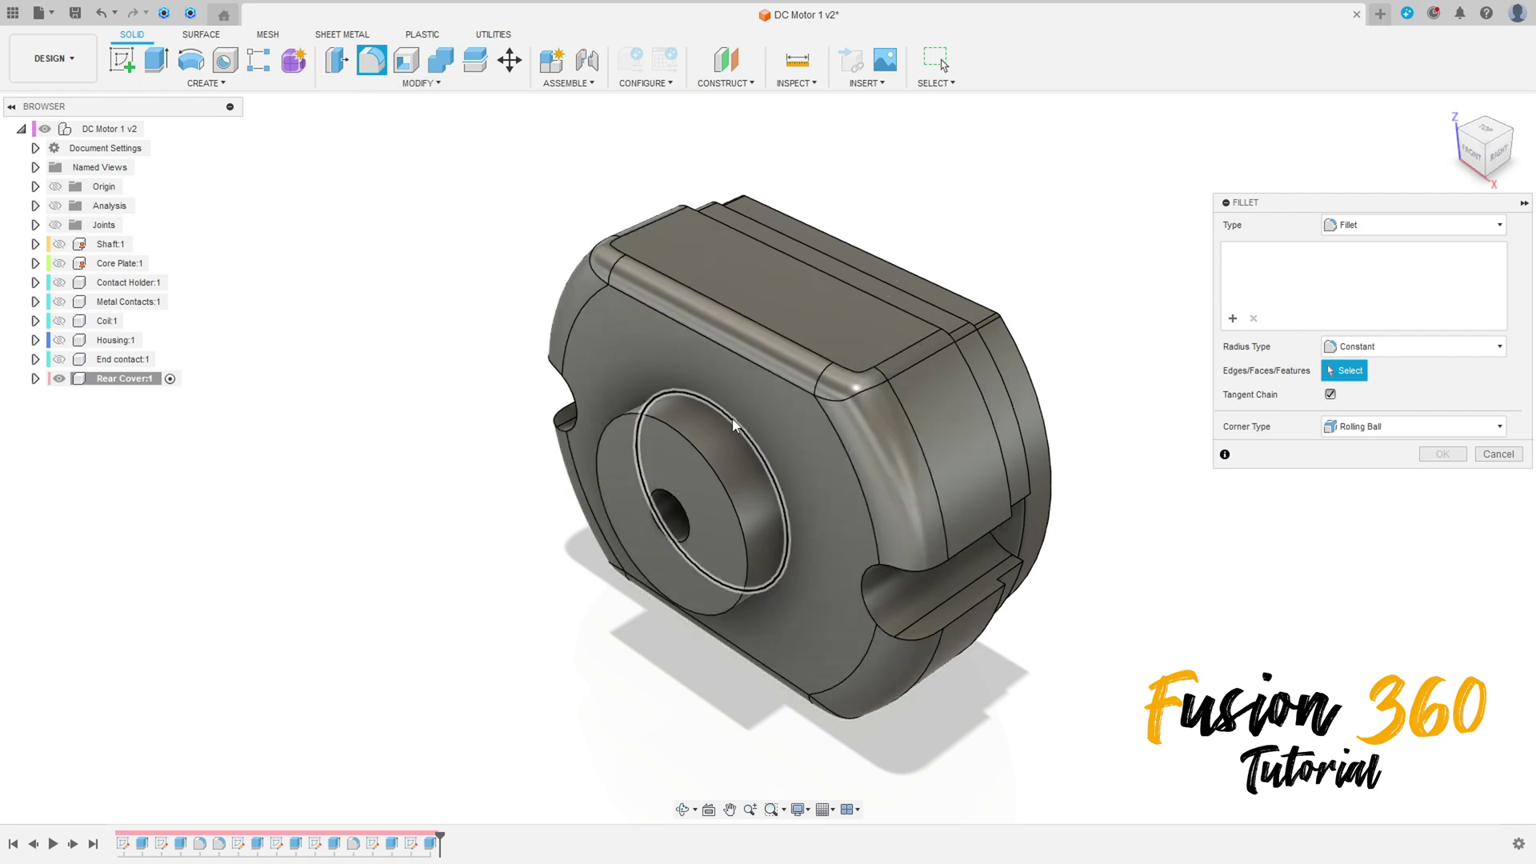
pyautogui.click(685, 438)
pyautogui.click(674, 506)
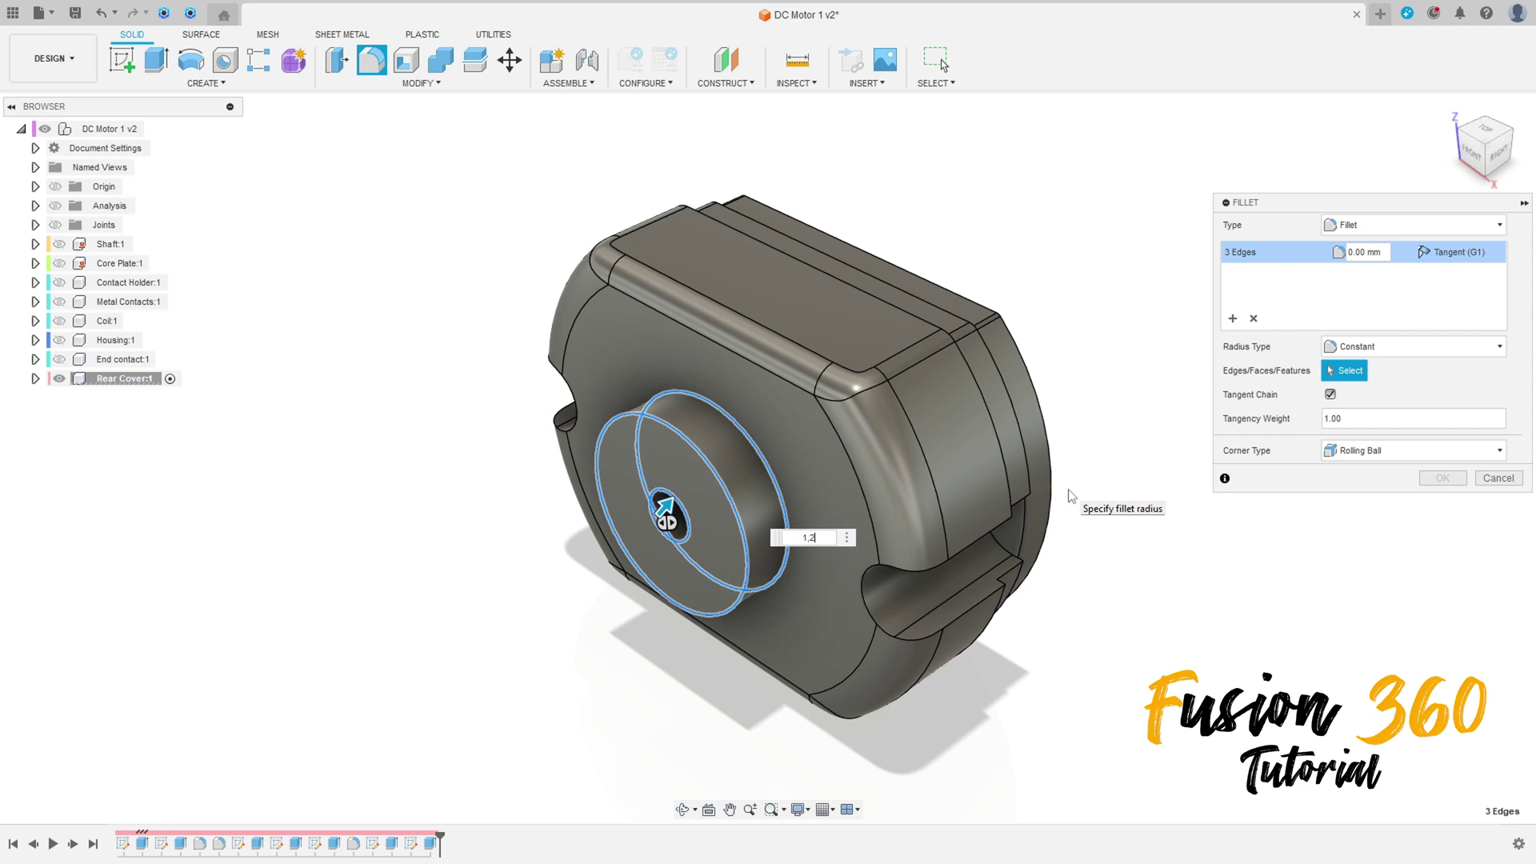
pyautogui.press('Return')
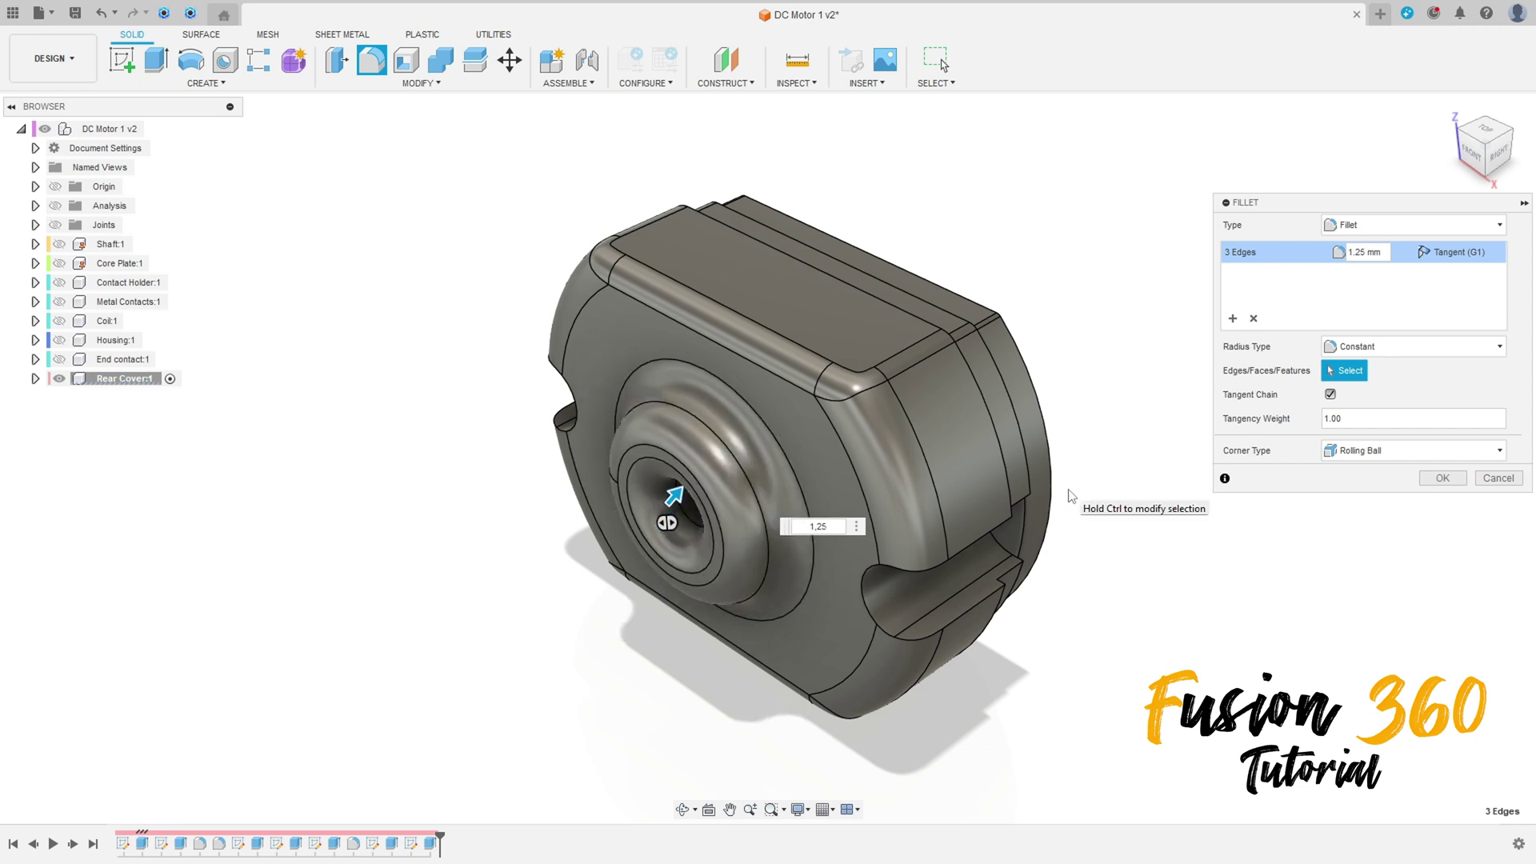
pyautogui.click(784, 525)
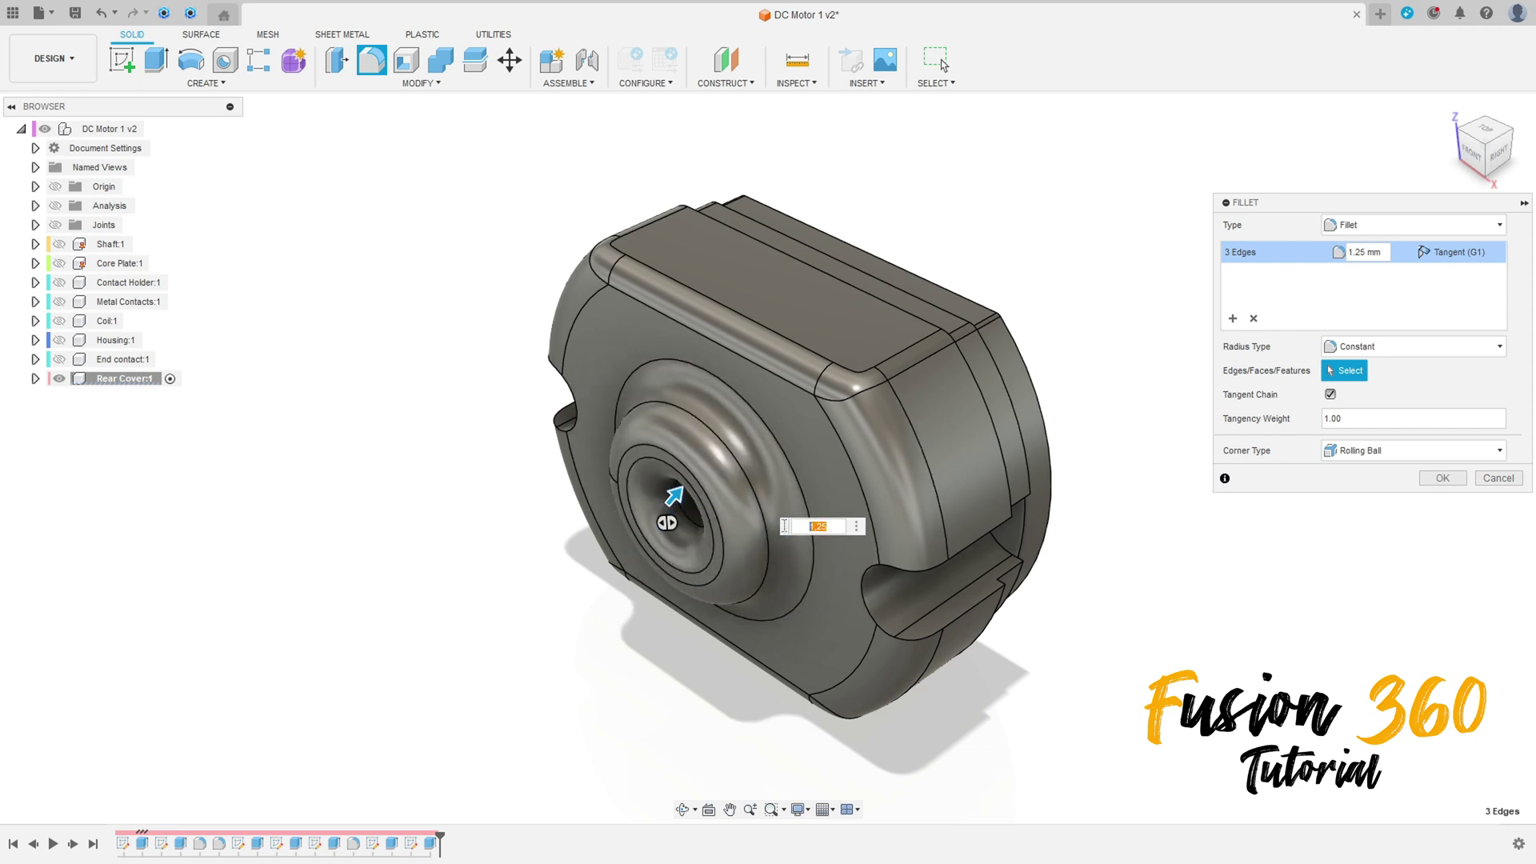
pyautogui.write('0,25')
pyautogui.press('Return')
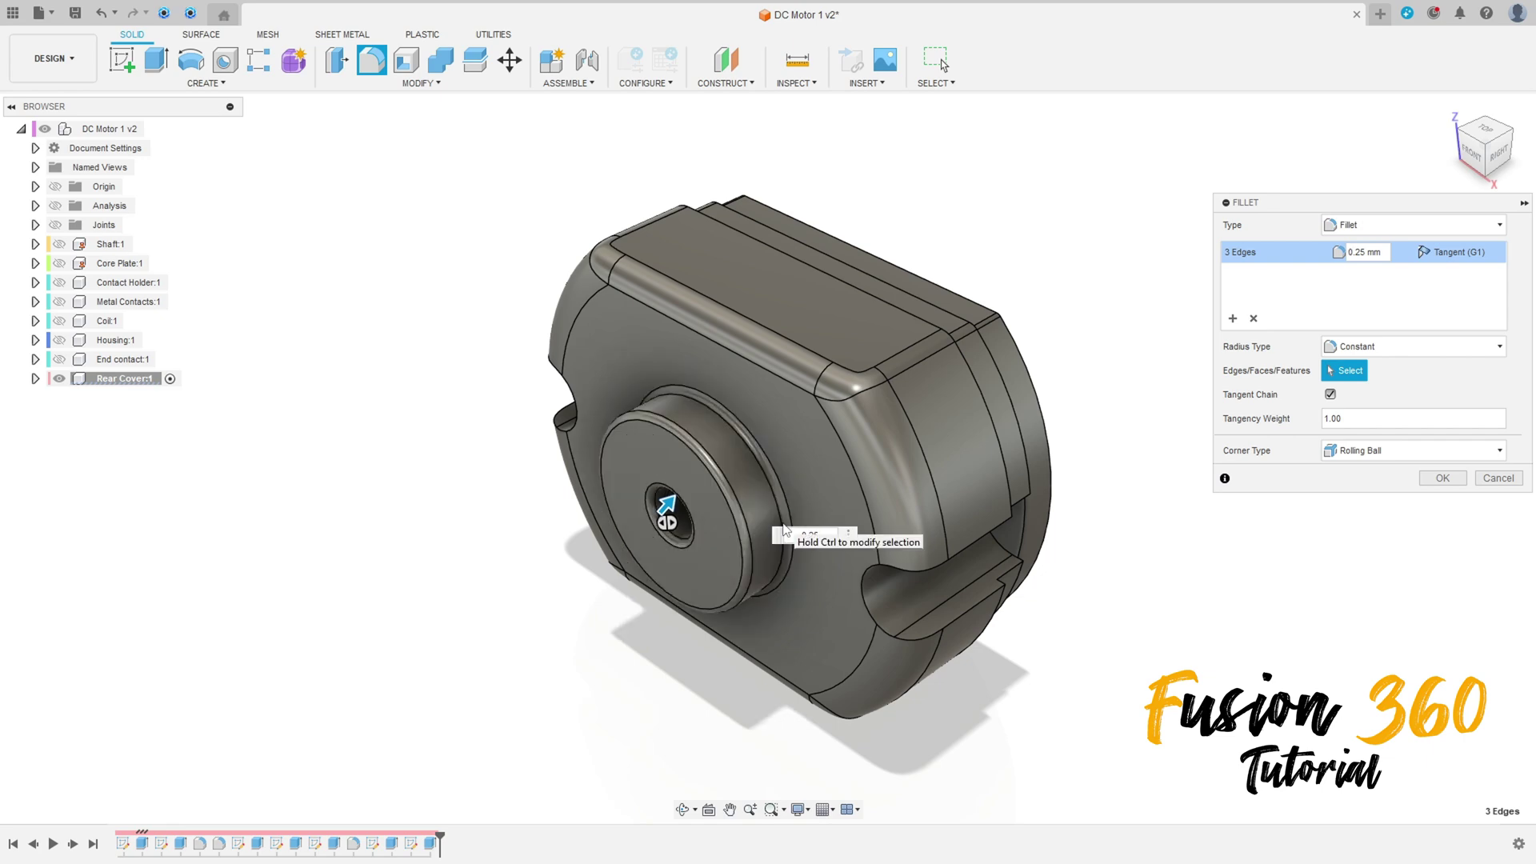
pyautogui.click(1442, 478)
# Fillet the outline edges and the inner end edges of both side notches with a 0.1 mm radius.
pyautogui.keyDown('shift'); pyautogui.moveTo(1104, 542); pyautogui.dragTo(632, 411, button='middle'); pyautogui.keyUp('shift')
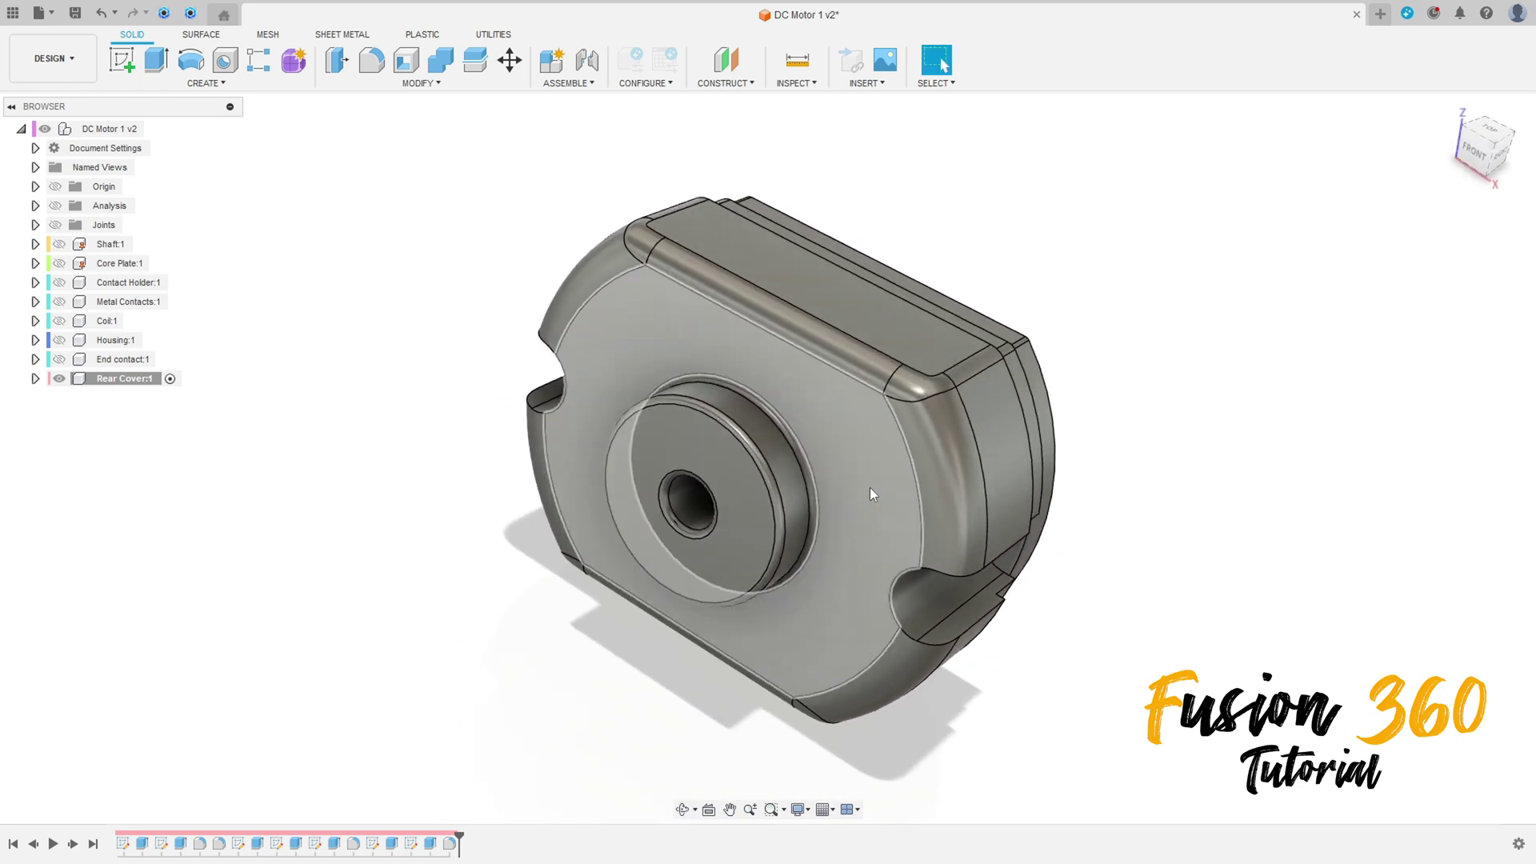
pyautogui.click(372, 63)
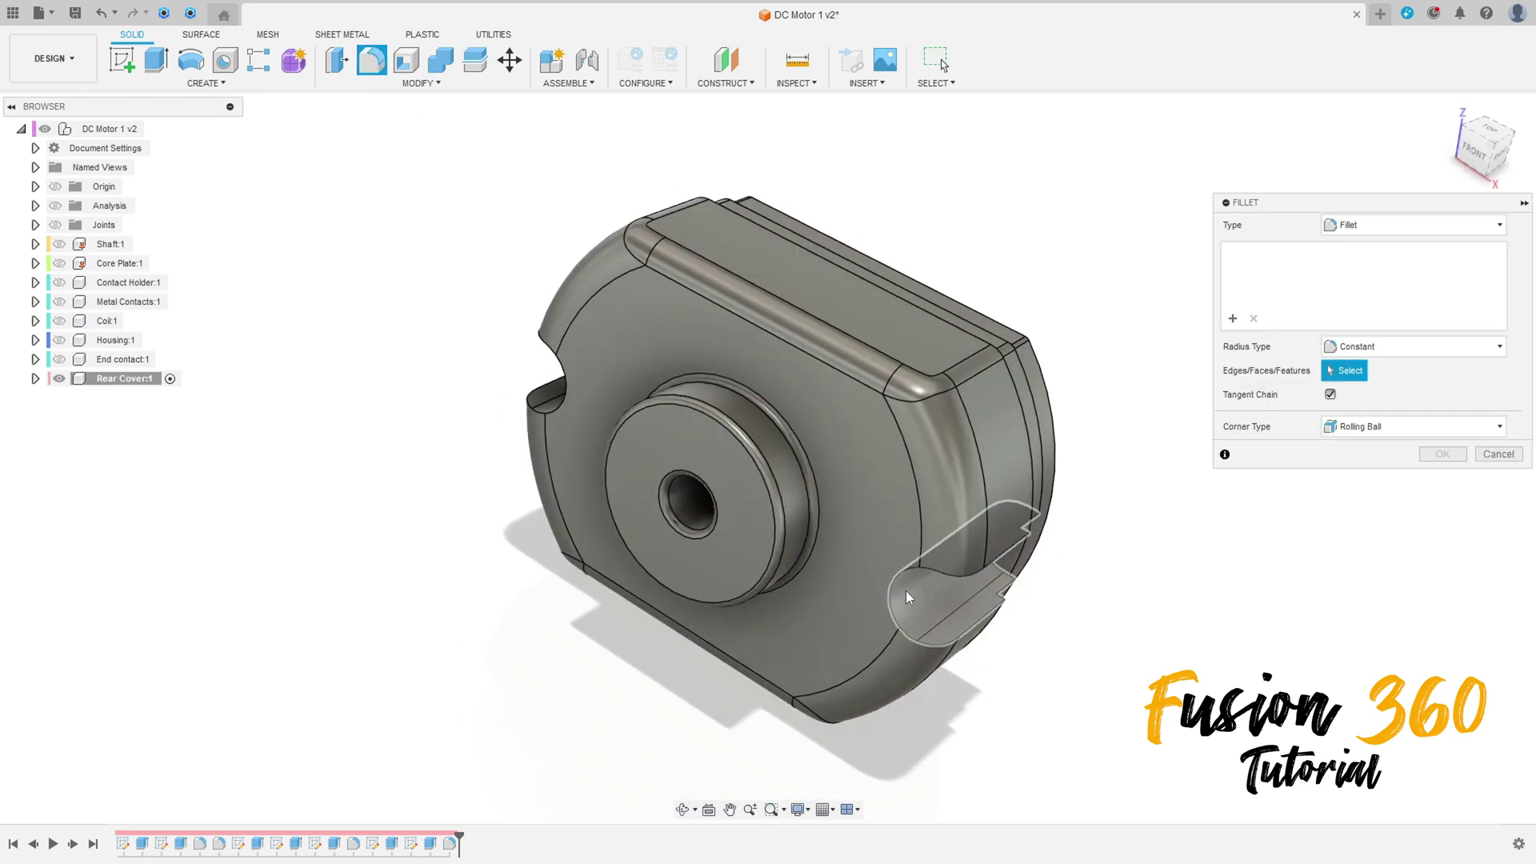
pyautogui.click(897, 583)
pyautogui.keyDown('shift'); pyautogui.moveTo(897, 583); pyautogui.dragTo(576, 542, button='middle'); pyautogui.keyUp('shift')
pyautogui.click(576, 538)
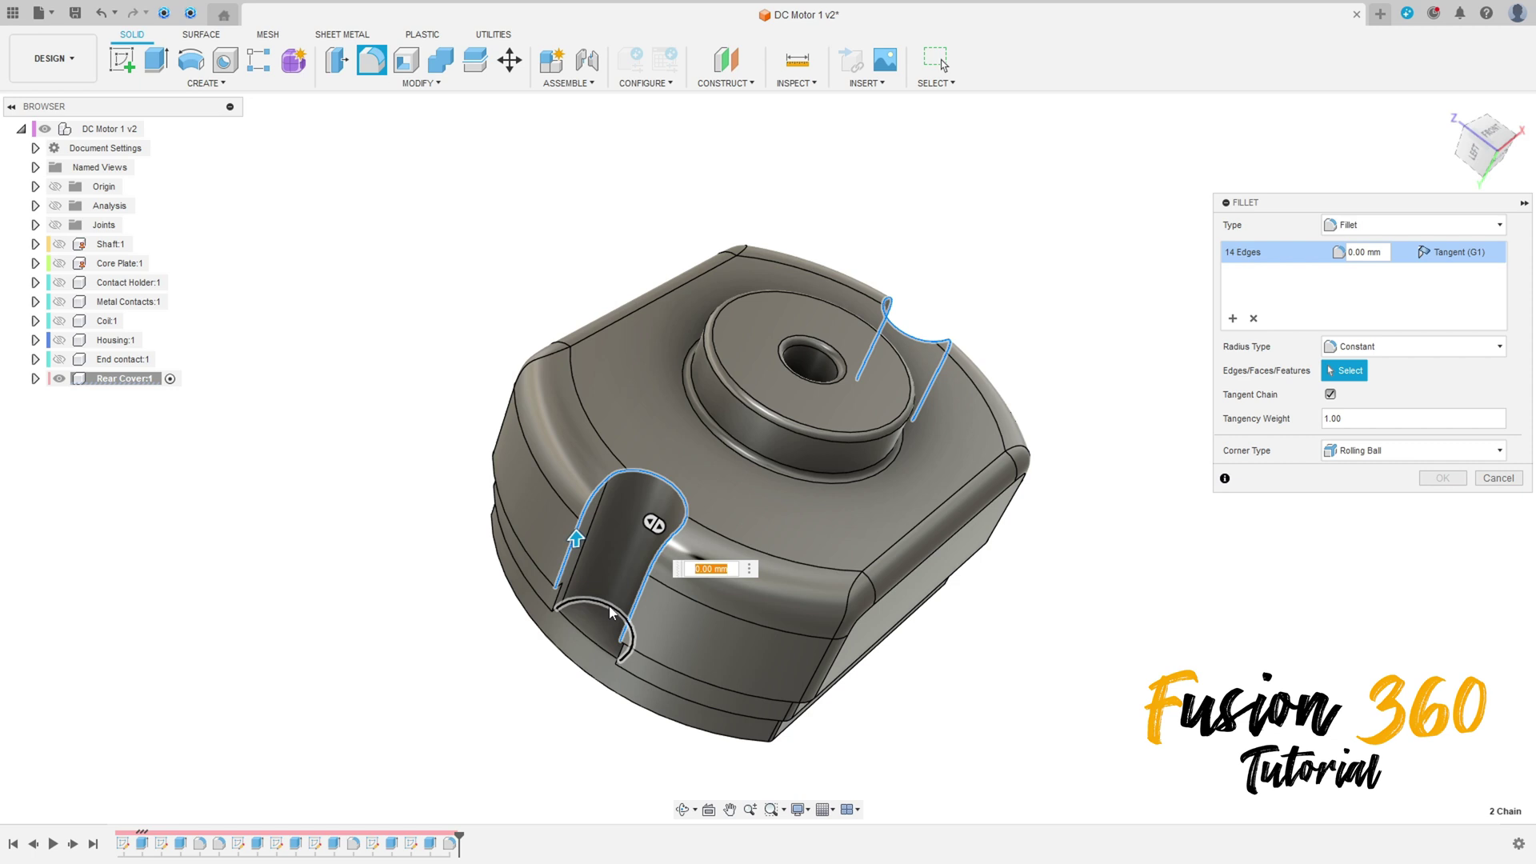
pyautogui.click(610, 612)
pyautogui.keyDown('shift'); pyautogui.moveTo(610, 613); pyautogui.dragTo(885, 632, button='middle'); pyautogui.keyUp('shift')
pyautogui.click(885, 632)
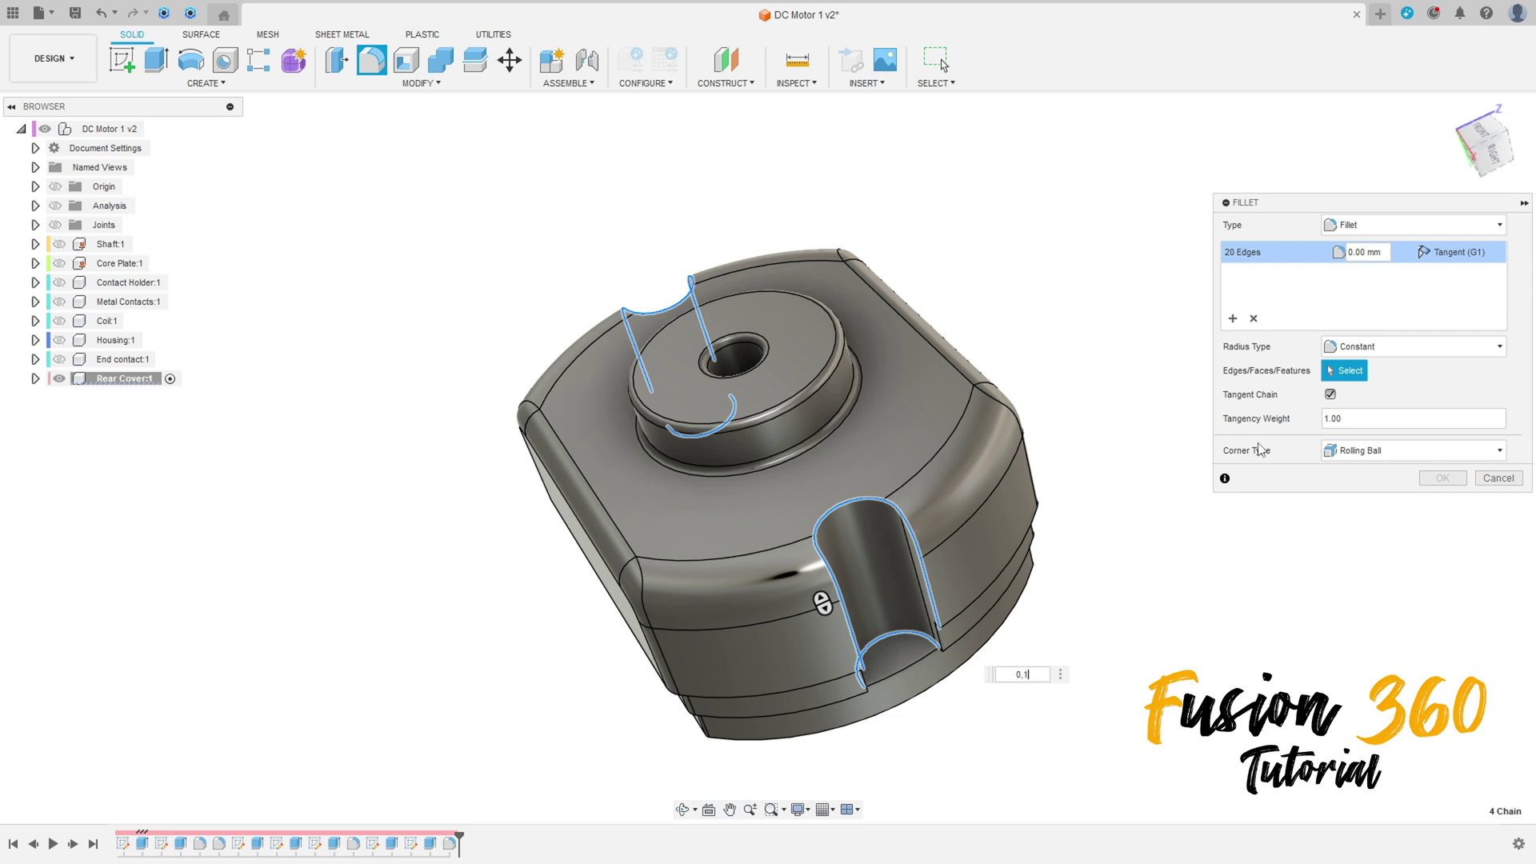
pyautogui.press('Return')
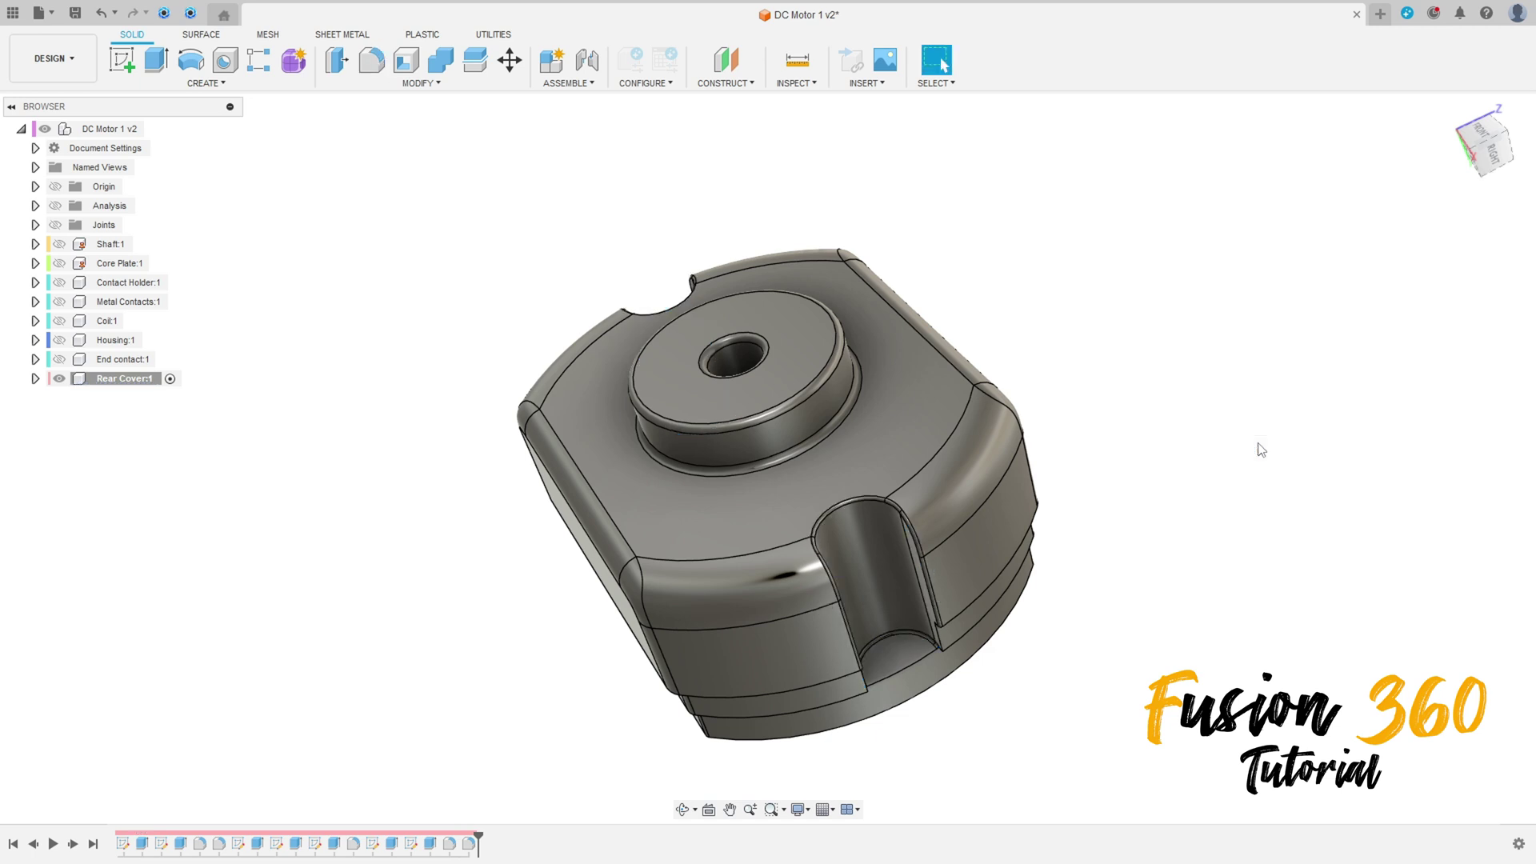
# Sketch a center rectangle 0.4 mm wide and 2.8 mm high on the cover's front face, between the boss and the left notch.
pyautogui.keyDown('shift'); pyautogui.moveTo(926, 360); pyautogui.dragTo(1227, 178, button='middle'); pyautogui.keyUp('shift')
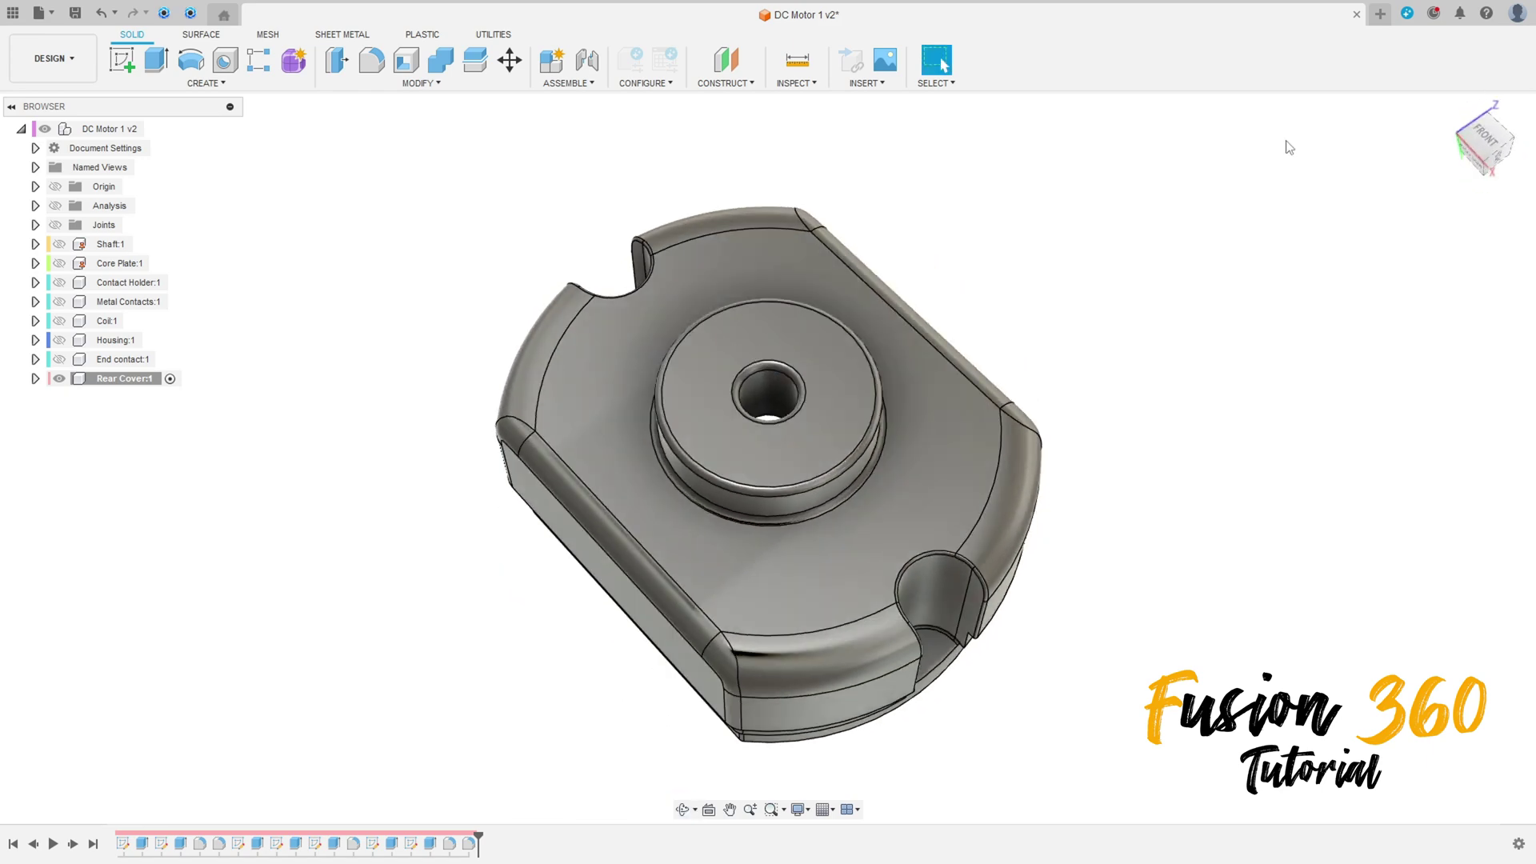
pyautogui.click(1448, 111)
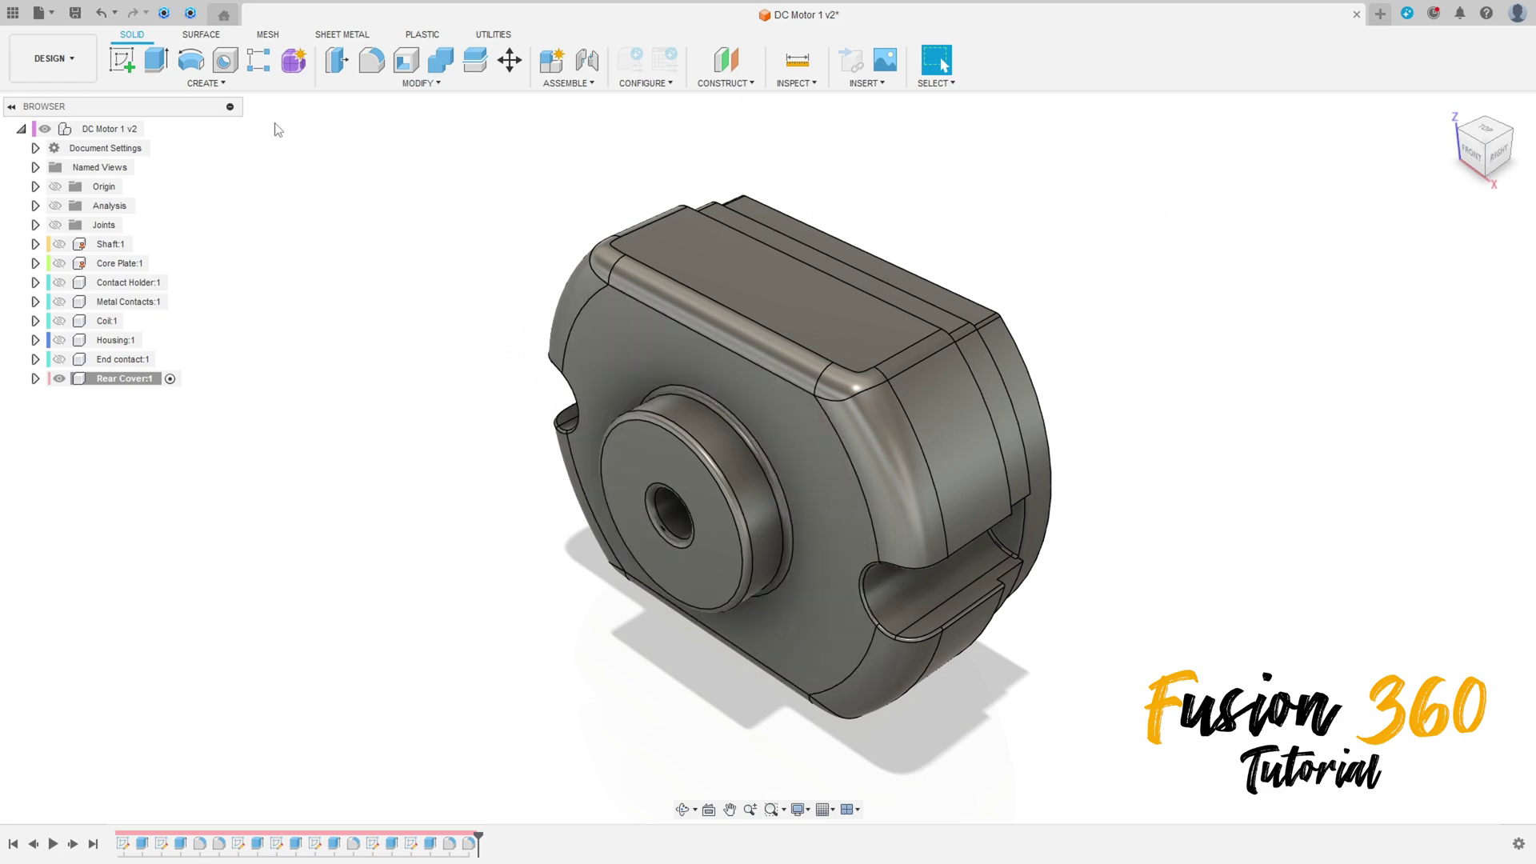
pyautogui.click(112, 67)
pyautogui.click(621, 326)
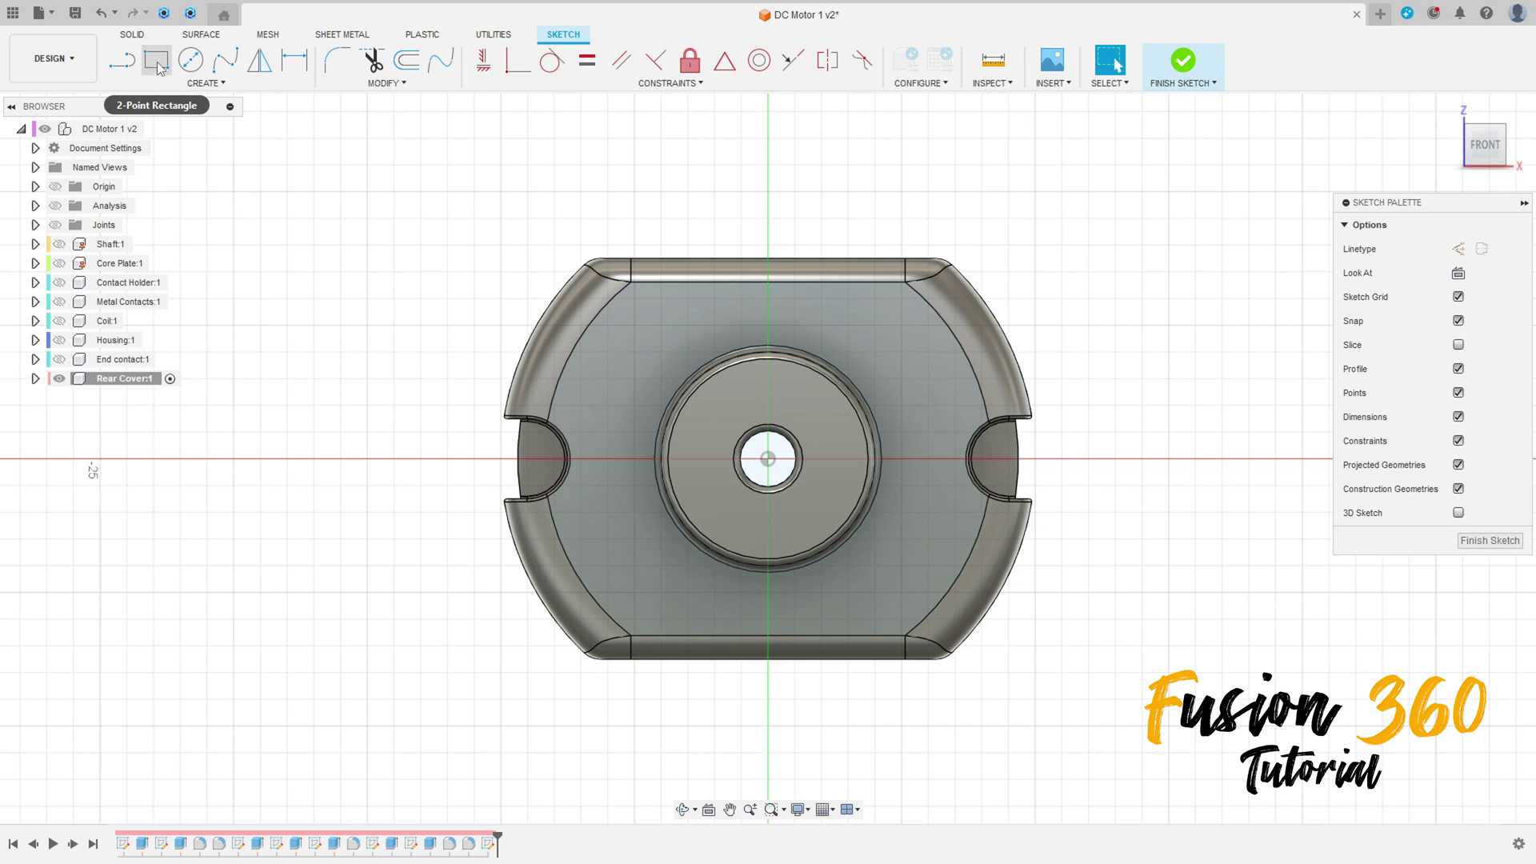
pyautogui.click(157, 64)
pyautogui.click(1504, 248)
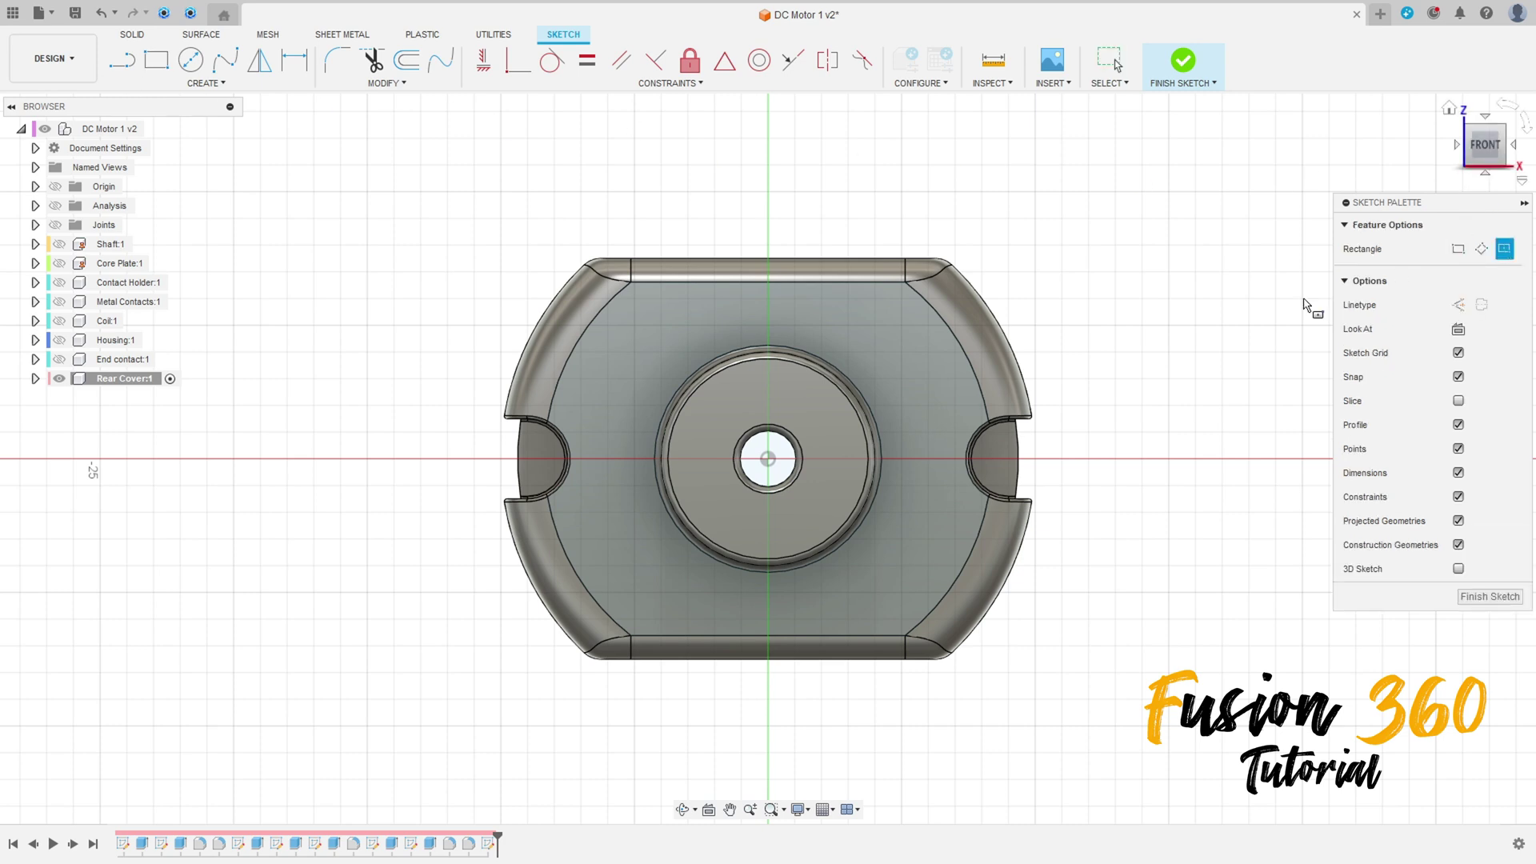
pyautogui.click(608, 459)
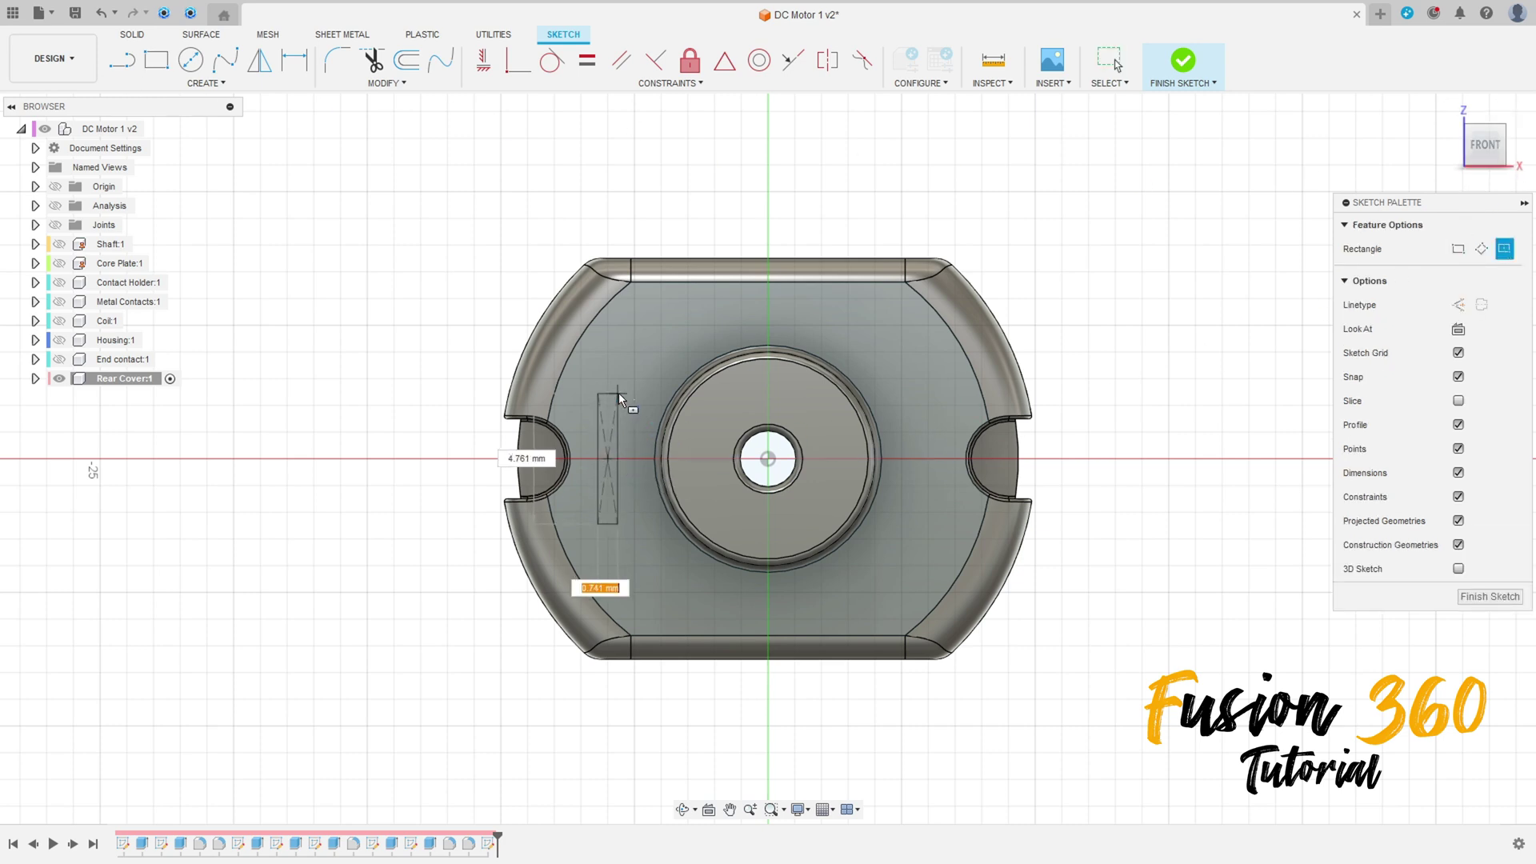
pyautogui.write('0.4')
pyautogui.press('Tab')
pyautogui.write('2,8')
pyautogui.press('Tab')
pyautogui.press('Return')
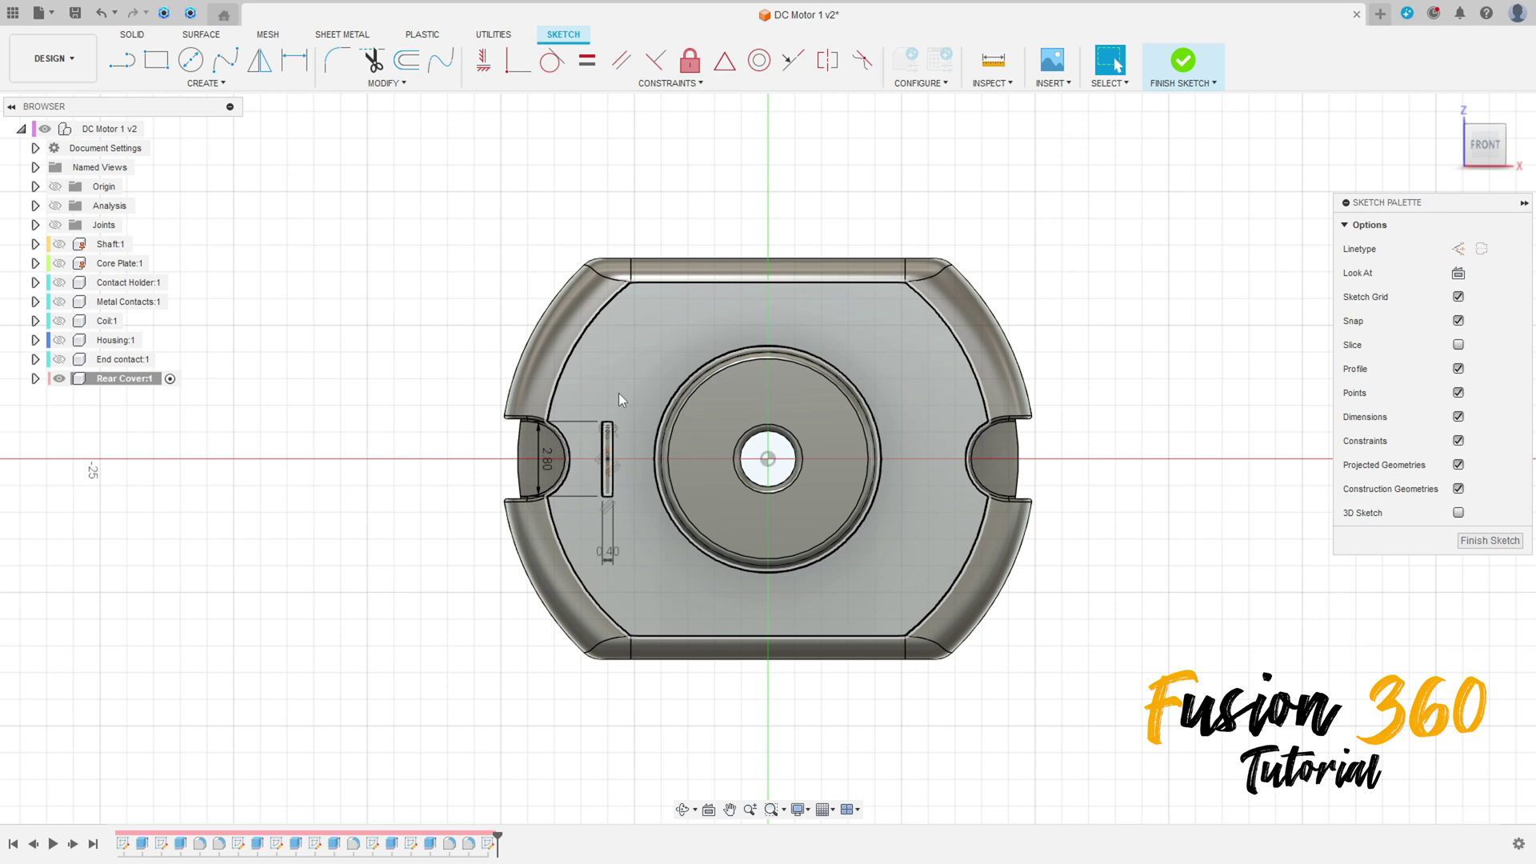
# Dimension the rectangle's center 5.4 mm from the origin and constrain it horizontally in line with the origin.
pyautogui.scroll(5, 568, 400)
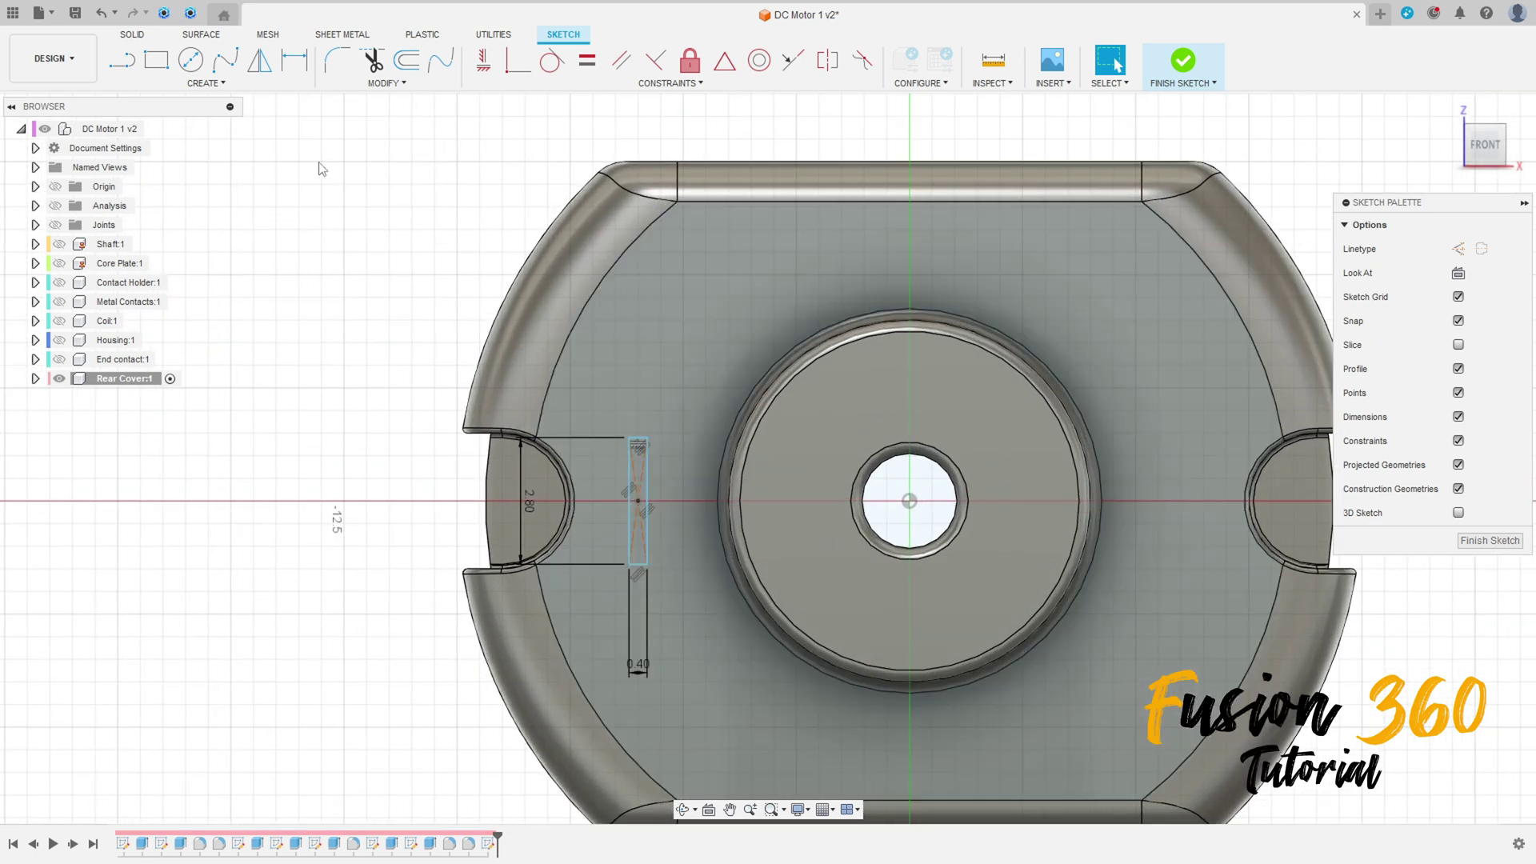
pyautogui.click(306, 62)
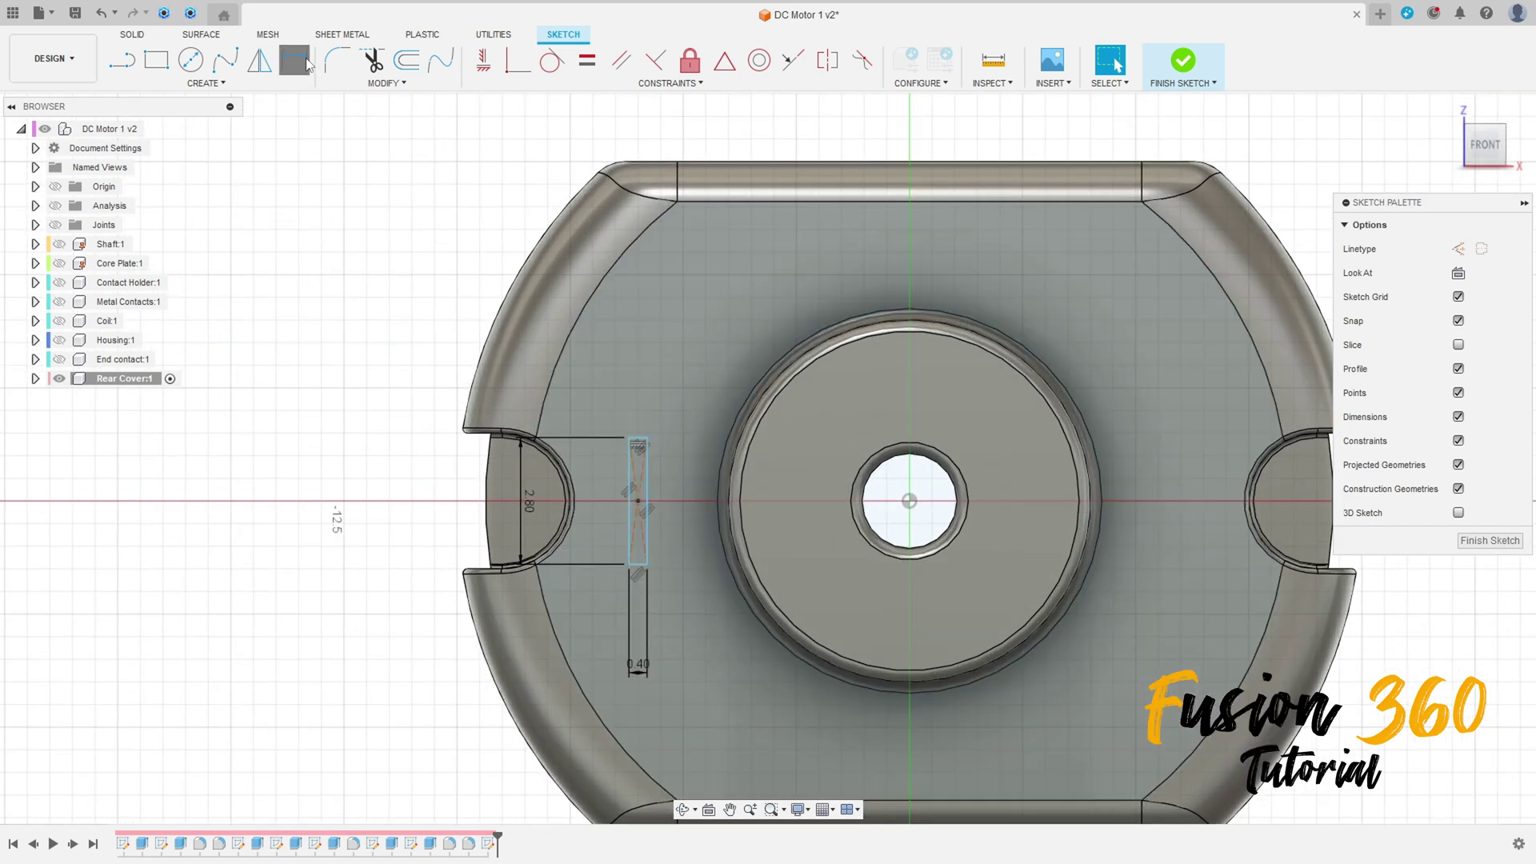
pyautogui.click(639, 503)
pyautogui.click(909, 501)
pyautogui.click(777, 754)
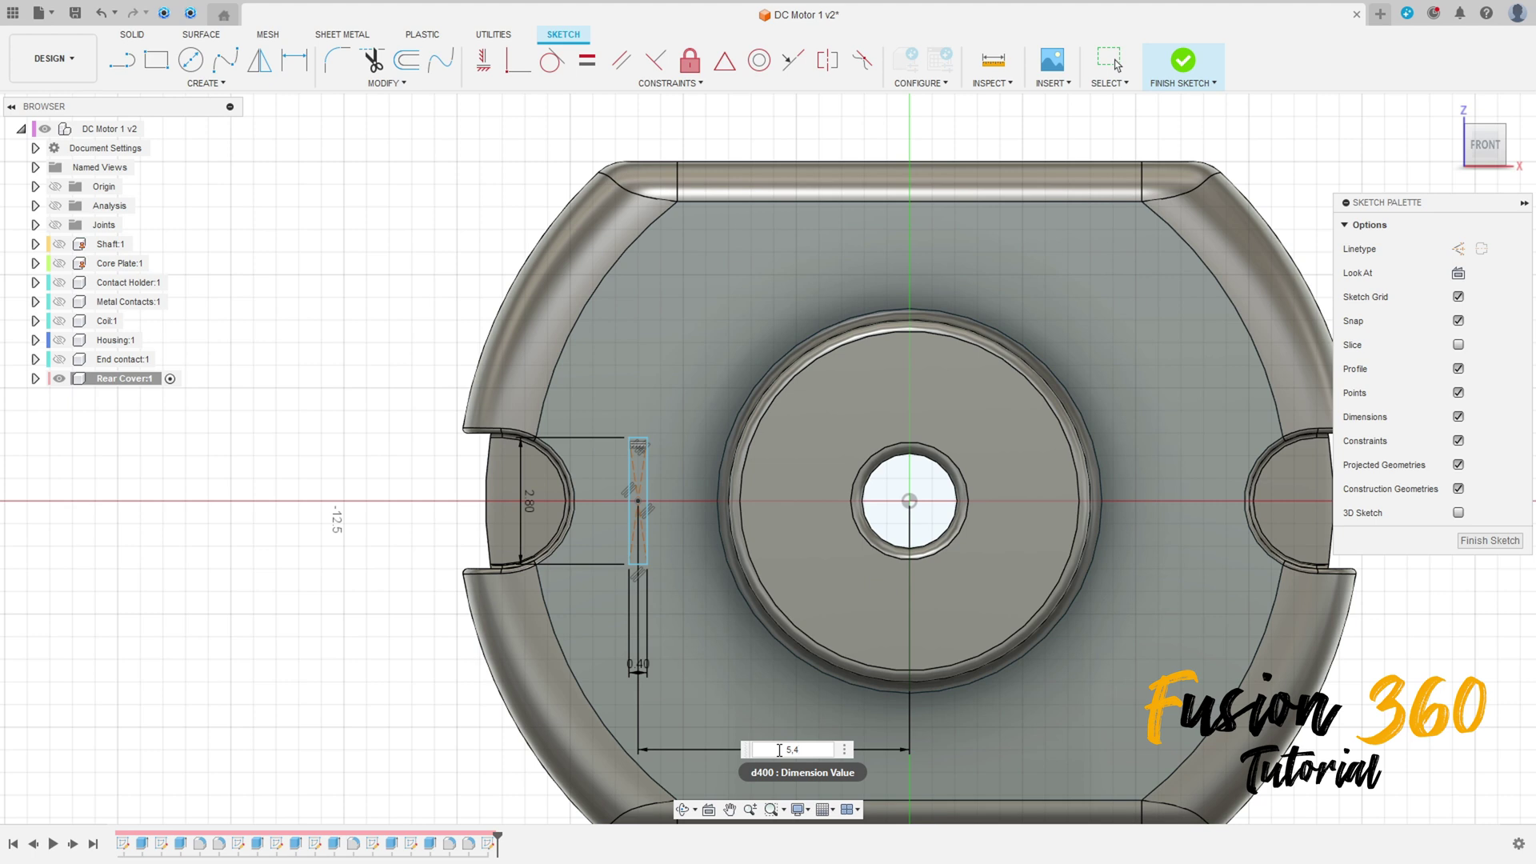
pyautogui.press('Return')
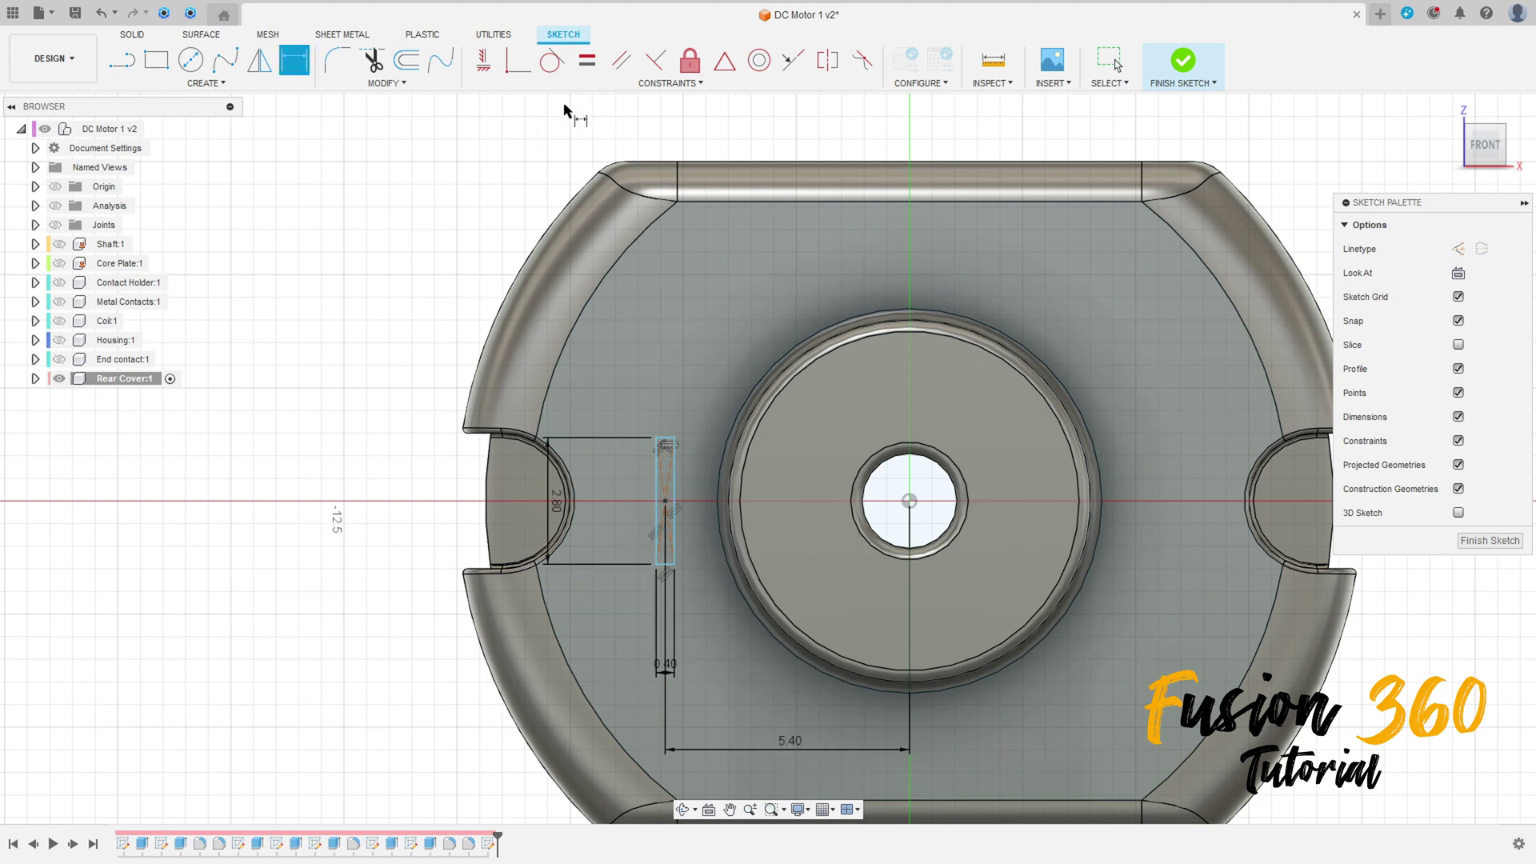
pyautogui.click(484, 64)
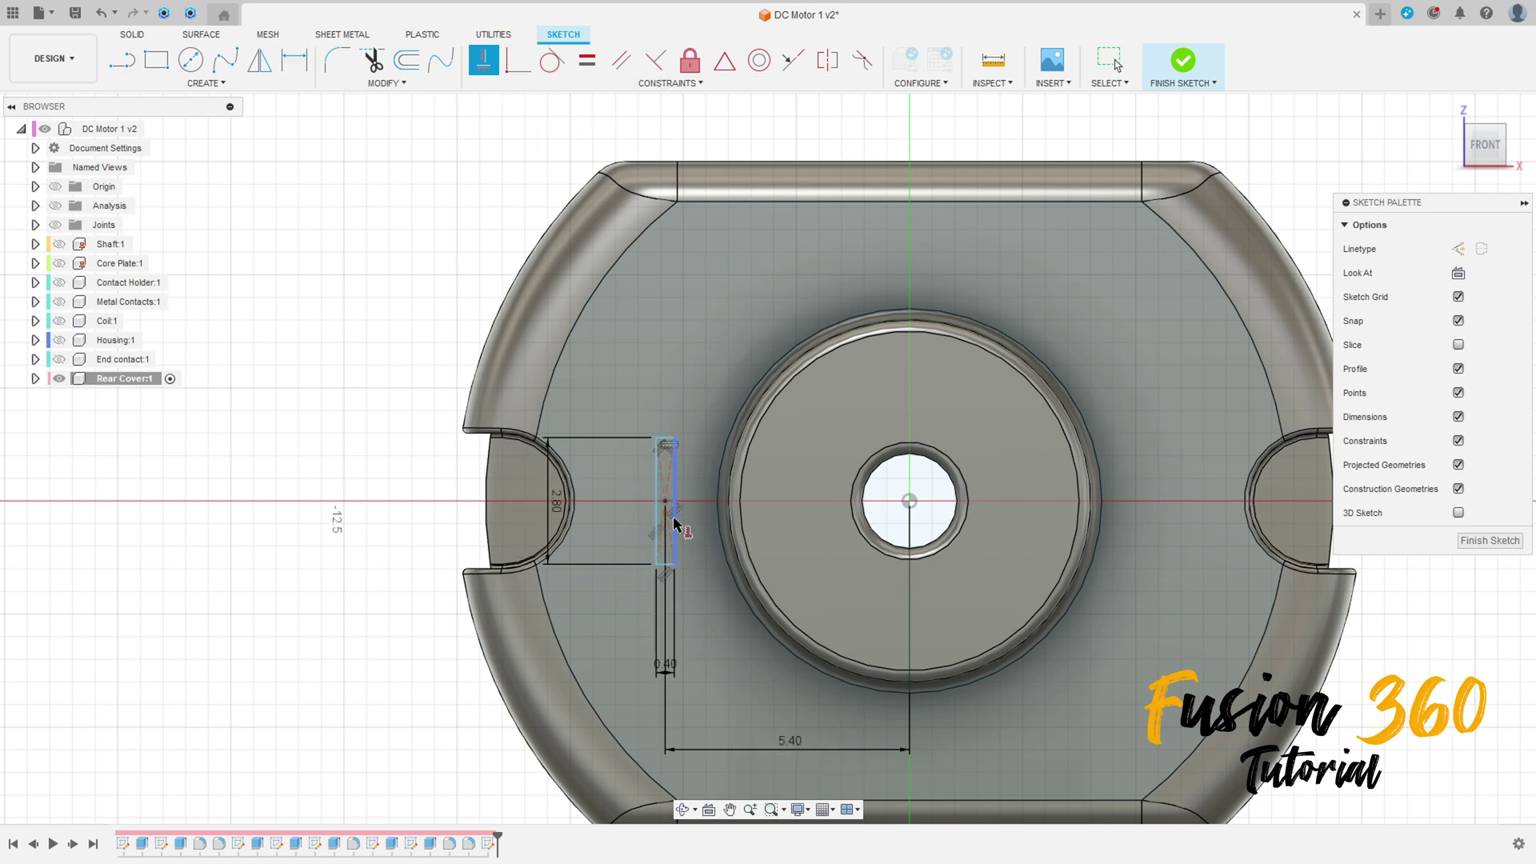
pyautogui.click(664, 502)
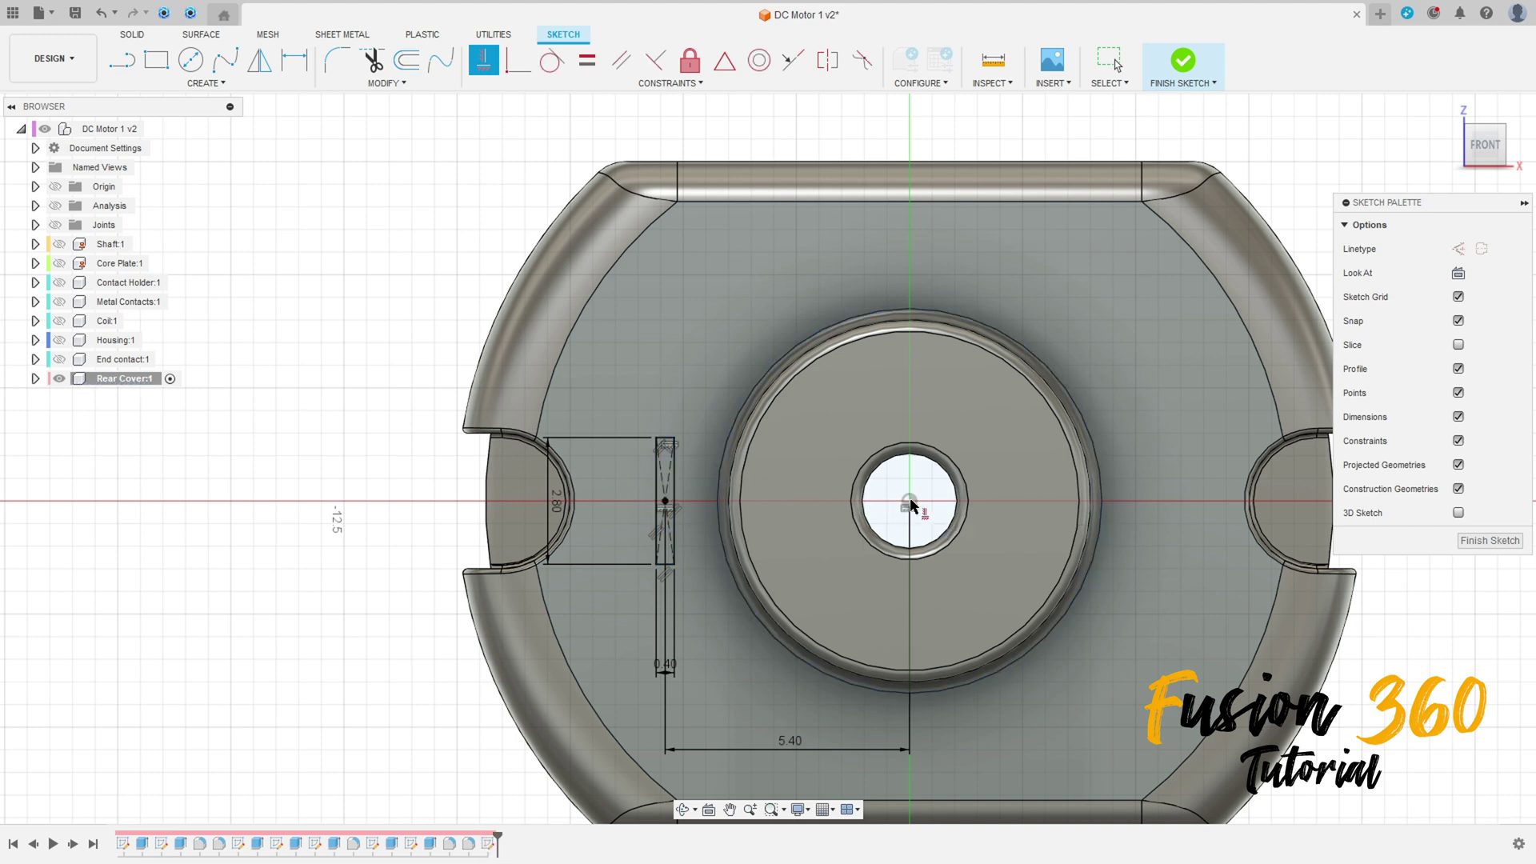
# Draw a vertical construction line about 2.5 mm long upward from the origin.
pyautogui.click(126, 66)
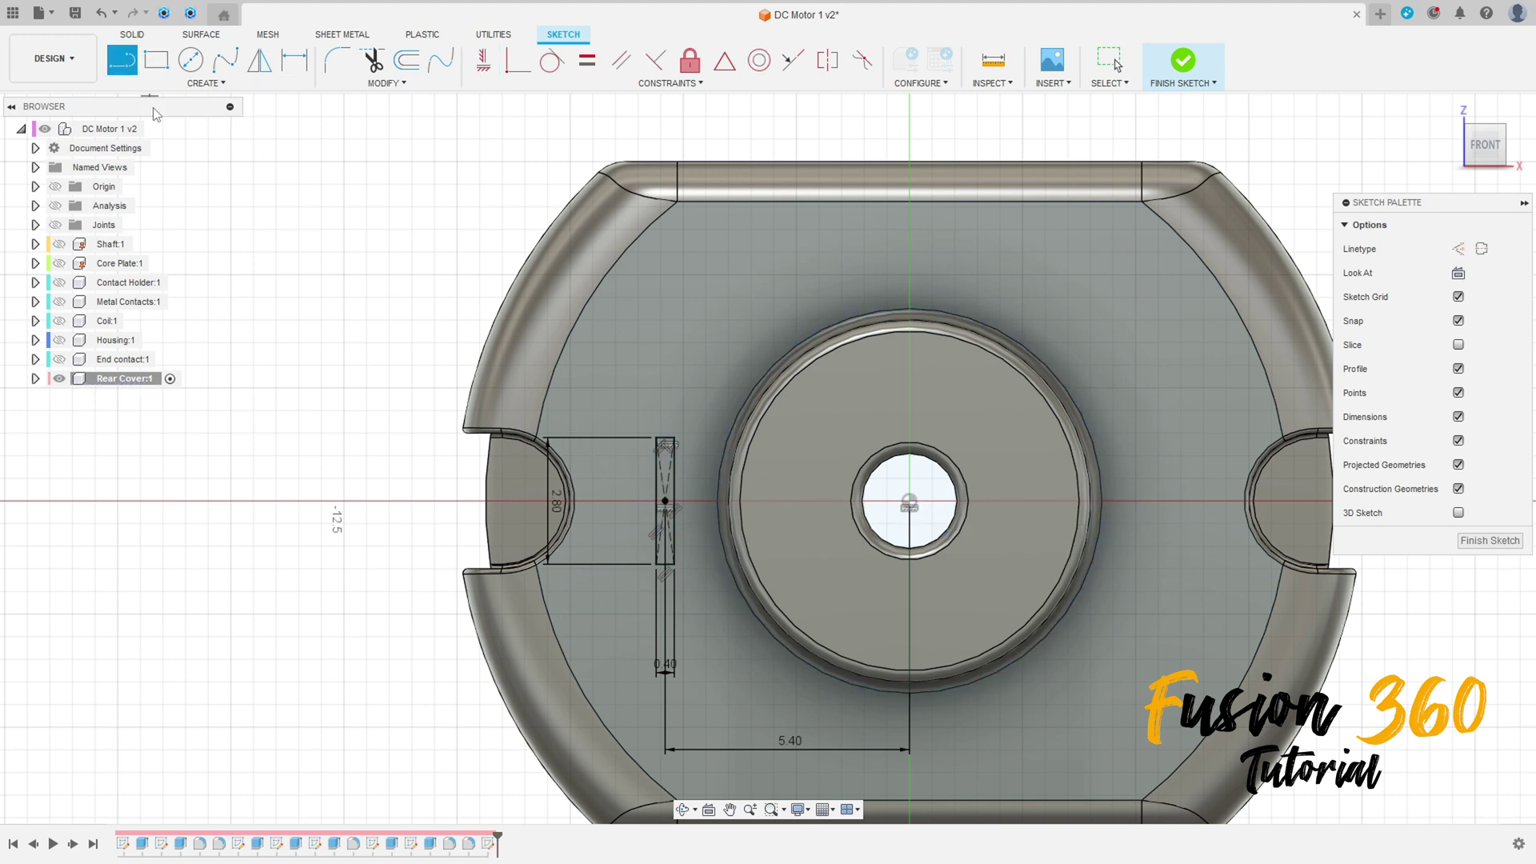
pyautogui.click(909, 501)
pyautogui.click(910, 388)
pyautogui.press('Escape')
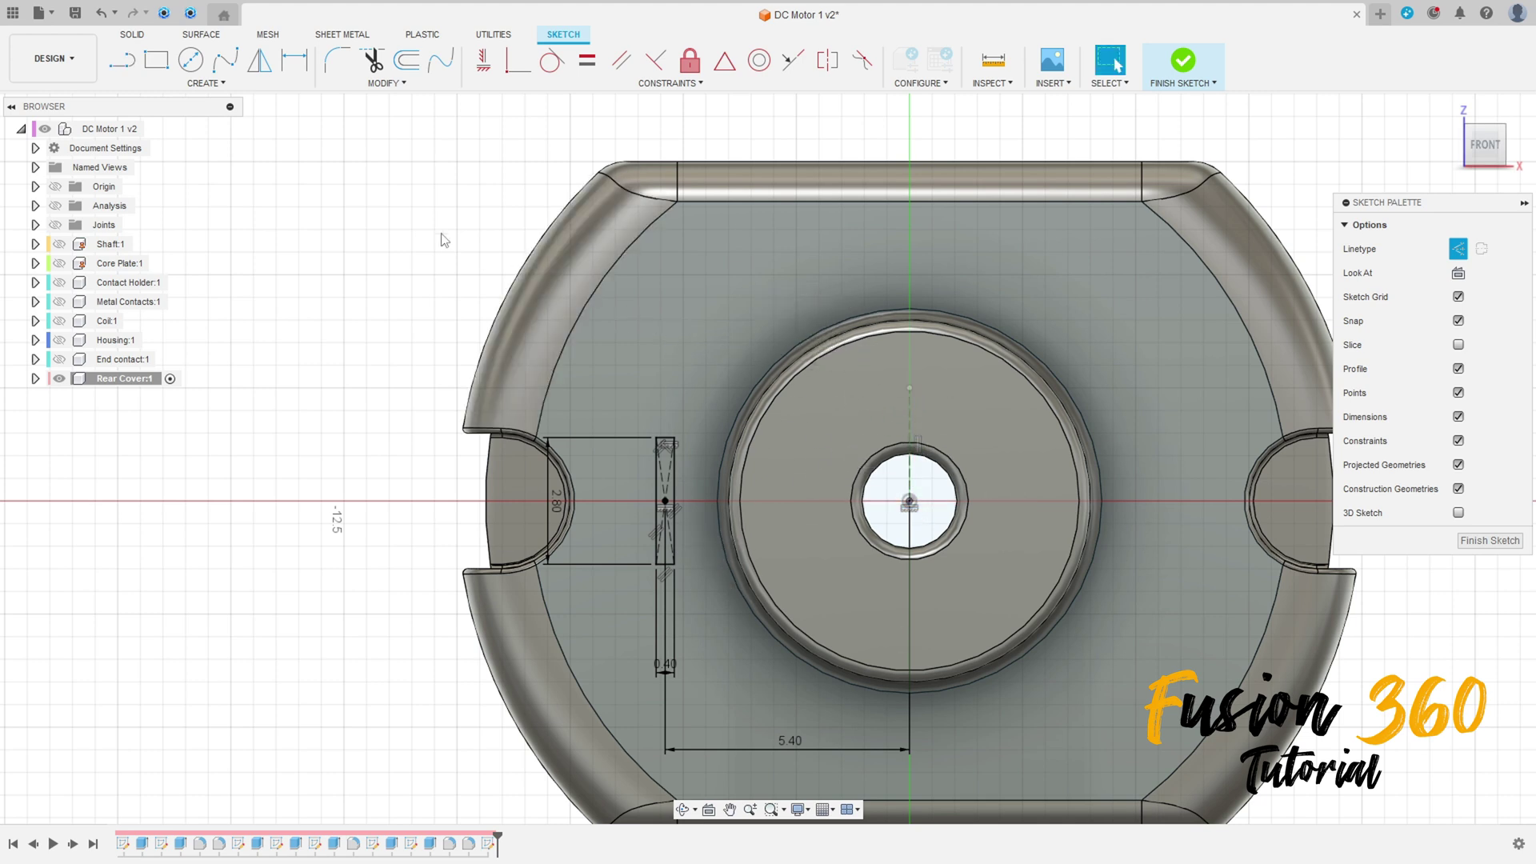
# Mirror the slot rectangle about the vertical construction line and finish the sketch.
pyautogui.click(259, 59)
pyautogui.moveTo(675, 552); pyautogui.dragTo(686, 598)
pyautogui.click(1214, 249)
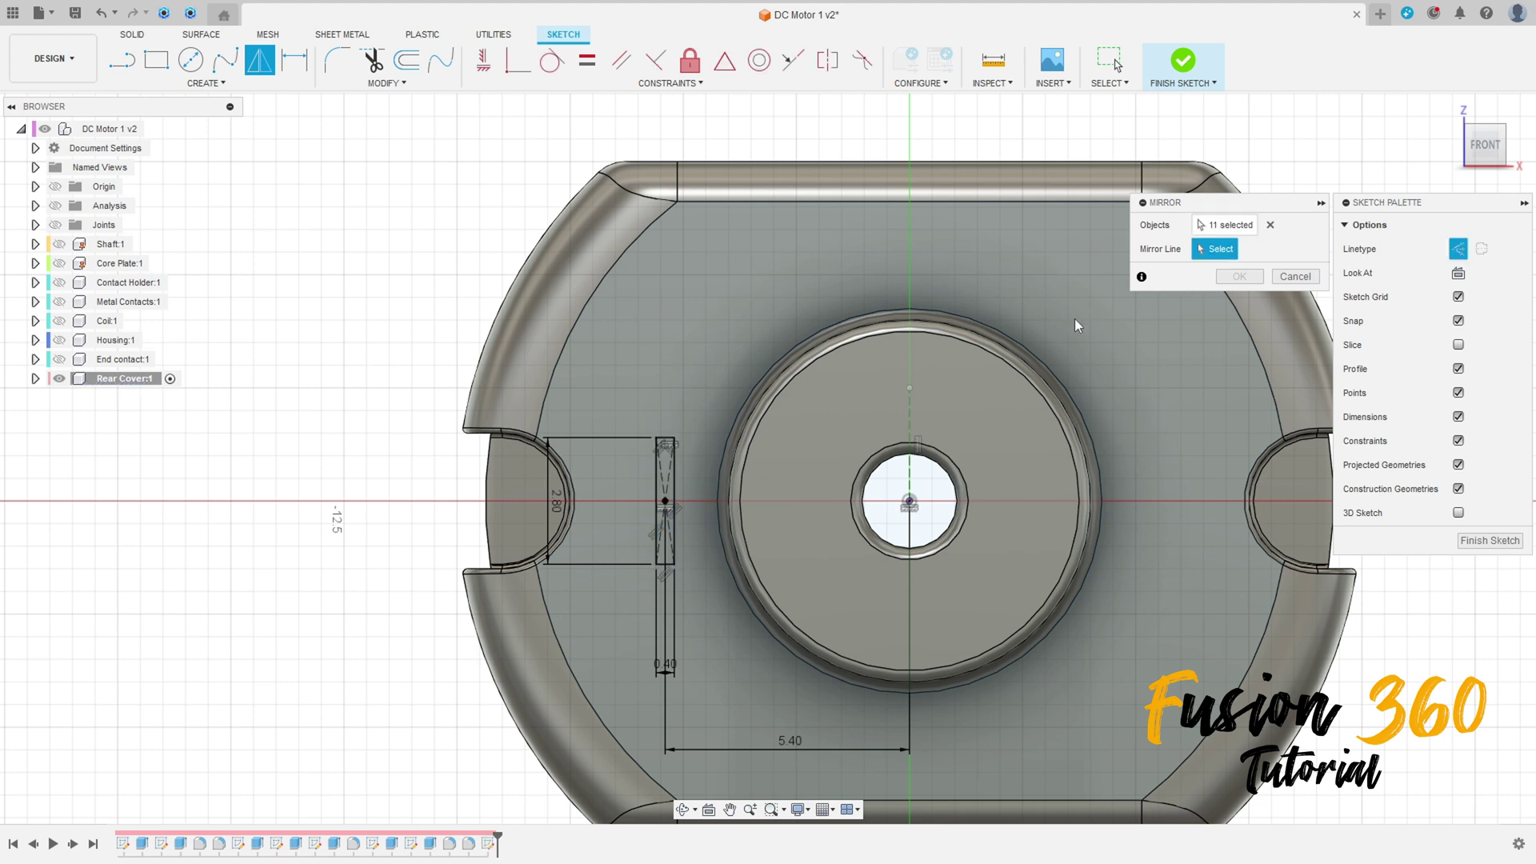
pyautogui.click(911, 475)
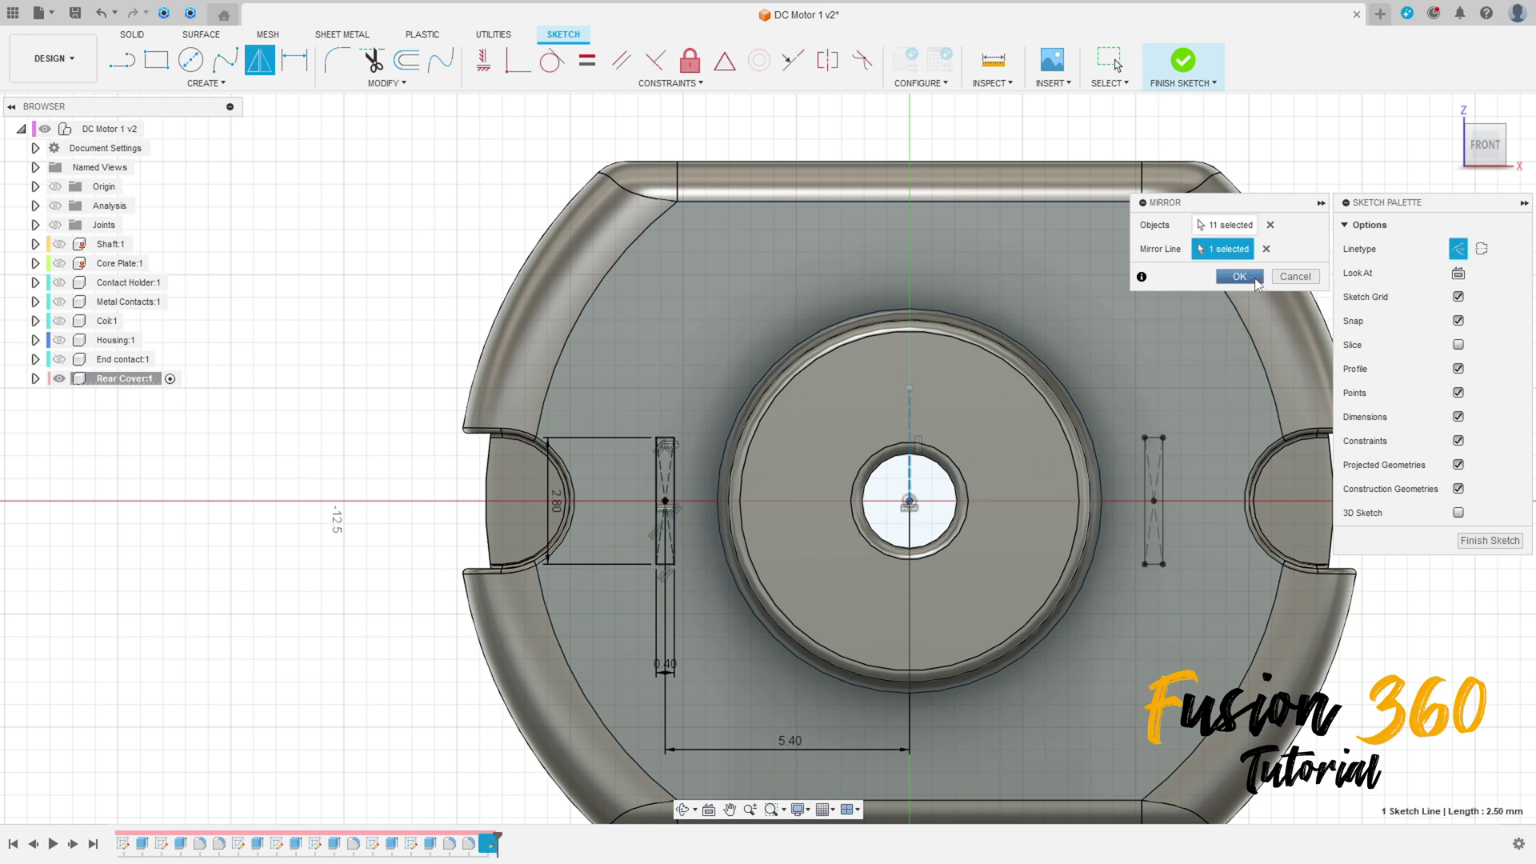
pyautogui.click(1239, 277)
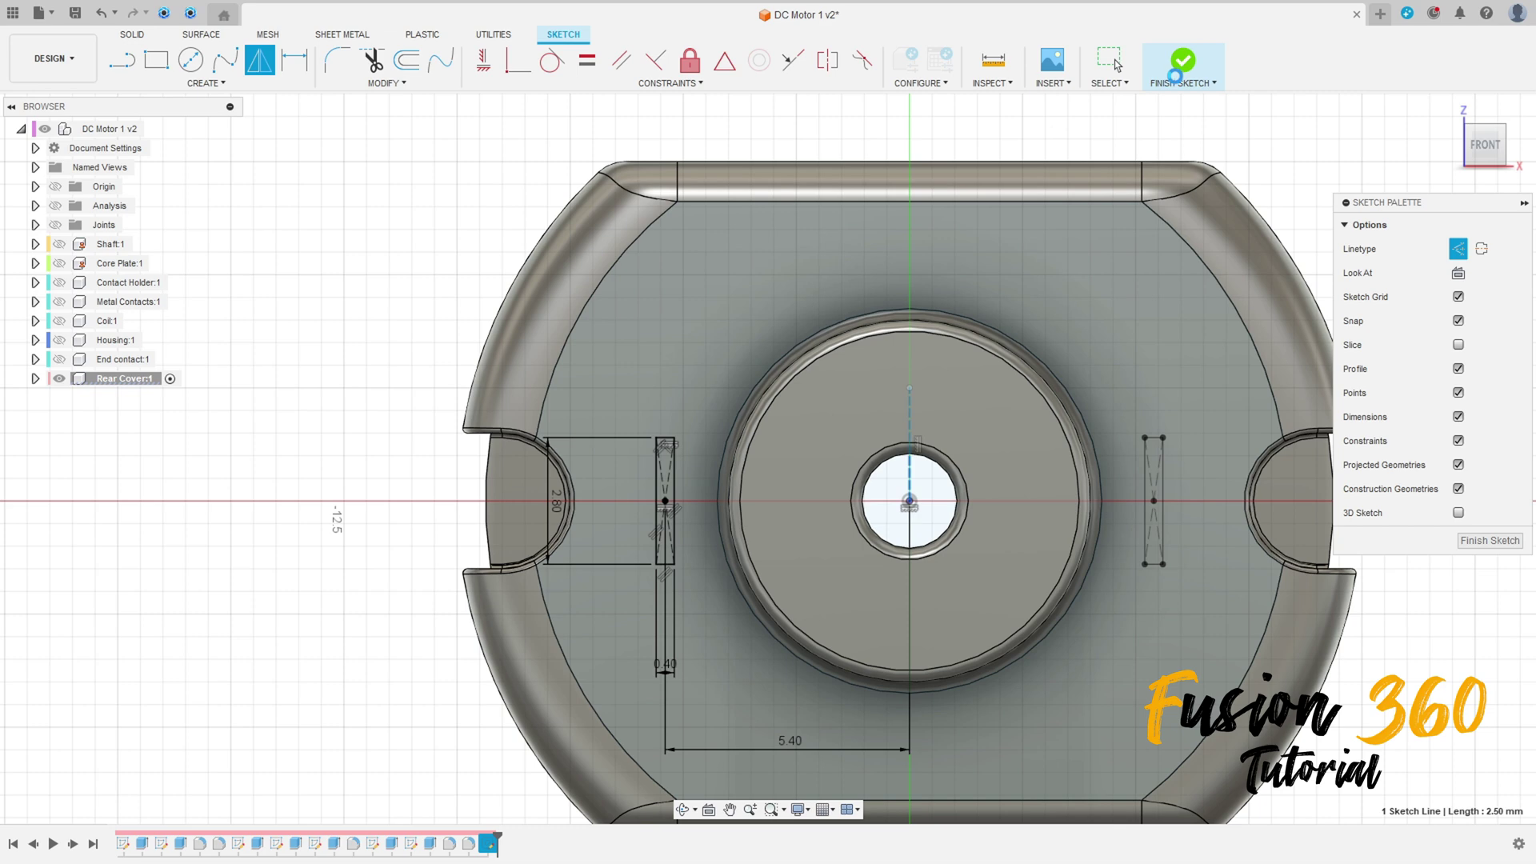
pyautogui.click(1175, 70)
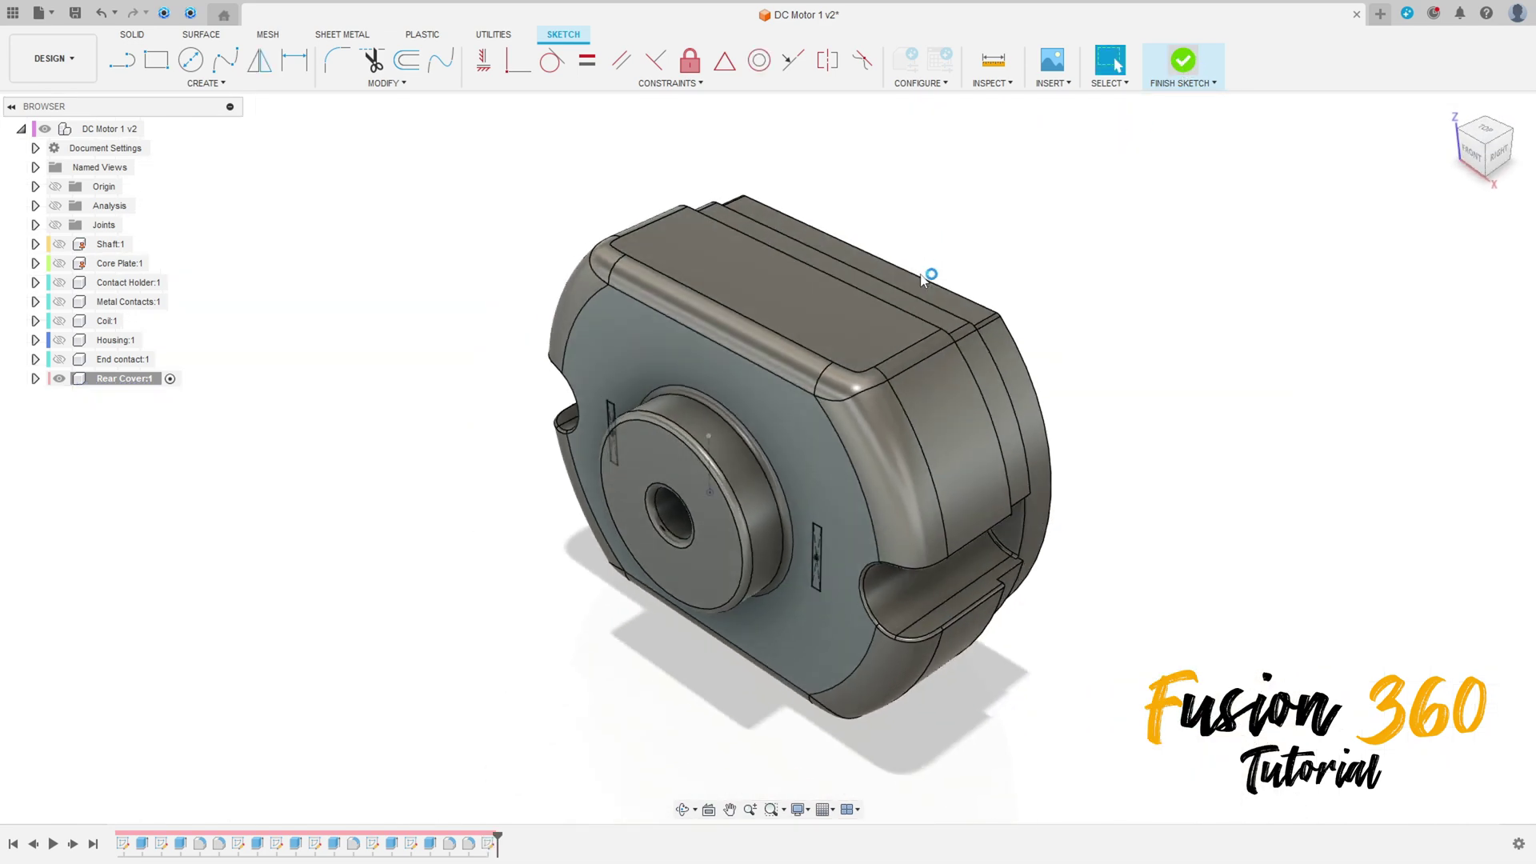
# Extrude both slot rectangles as a one-sided cut with the extent set to All, flipped inward through the cover's front wall.
pyautogui.press('e')
pyautogui.scroll(5, 720, 504)
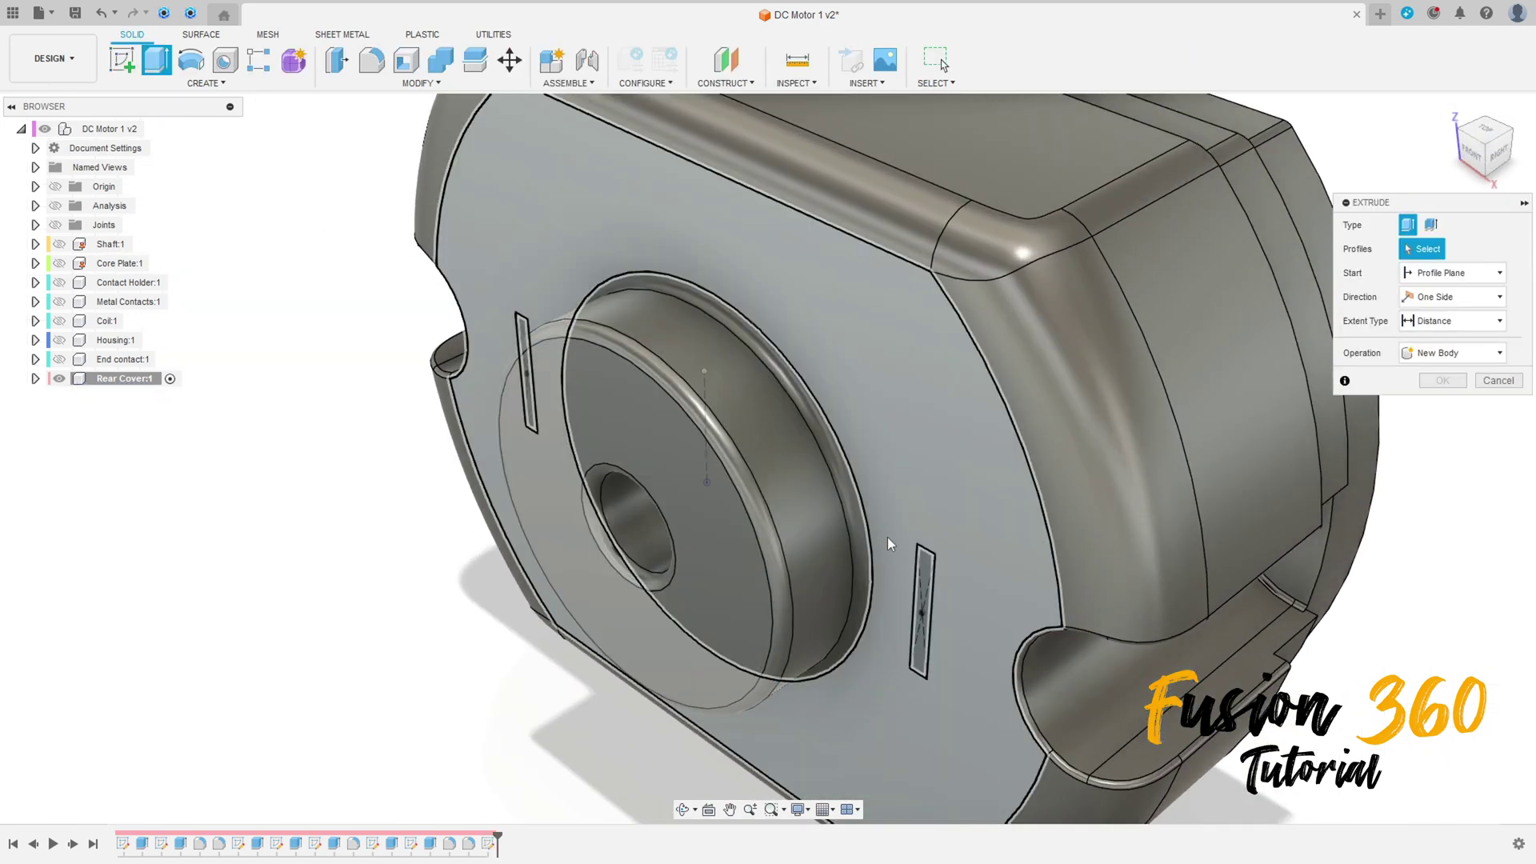
pyautogui.click(922, 612)
pyautogui.click(512, 379)
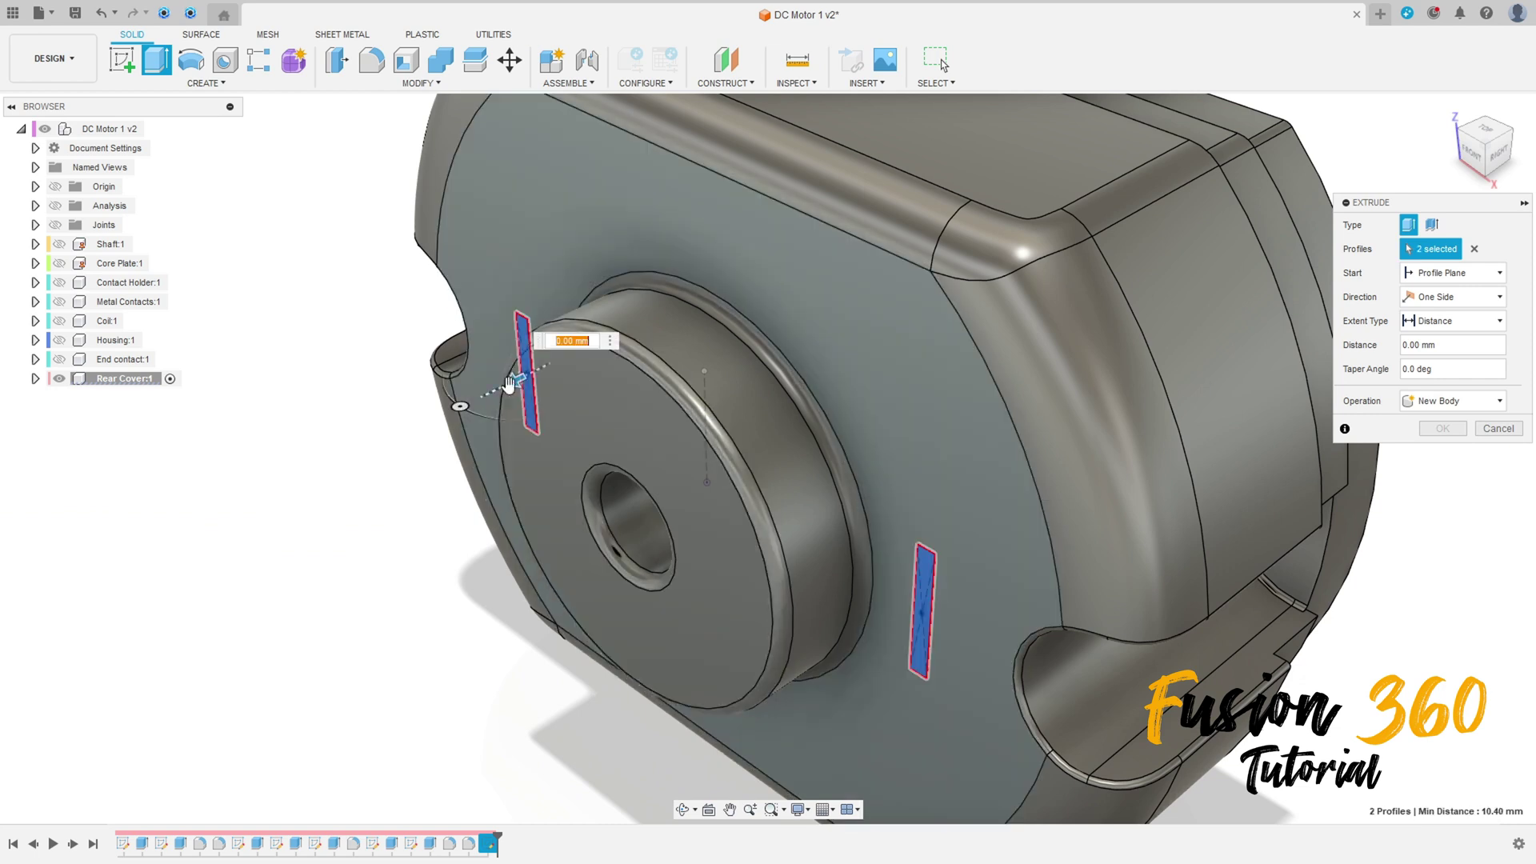
pyautogui.click(1451, 400)
pyautogui.click(1428, 439)
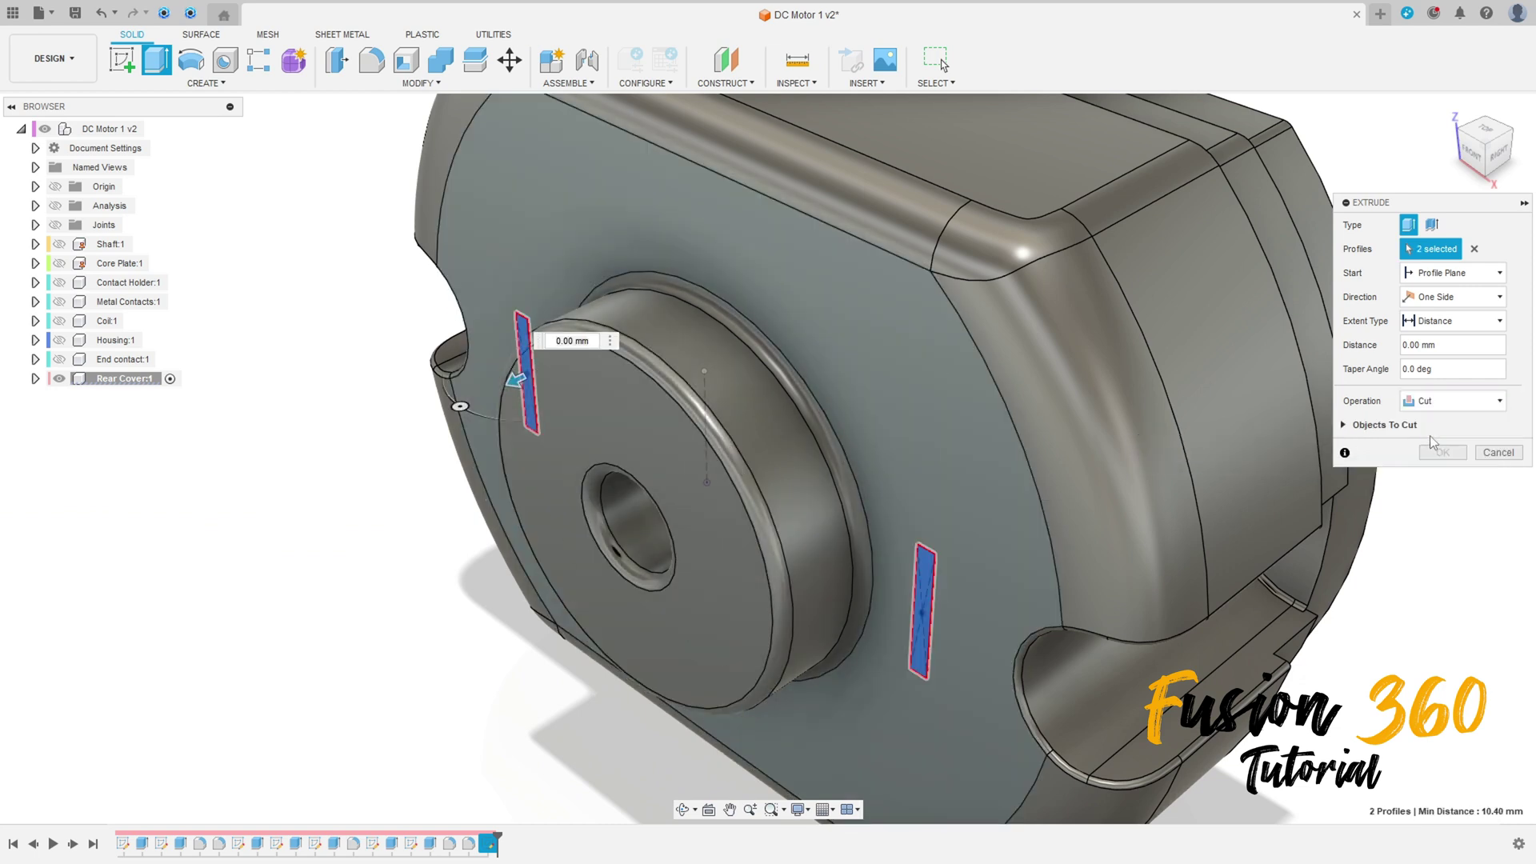
pyautogui.click(1439, 321)
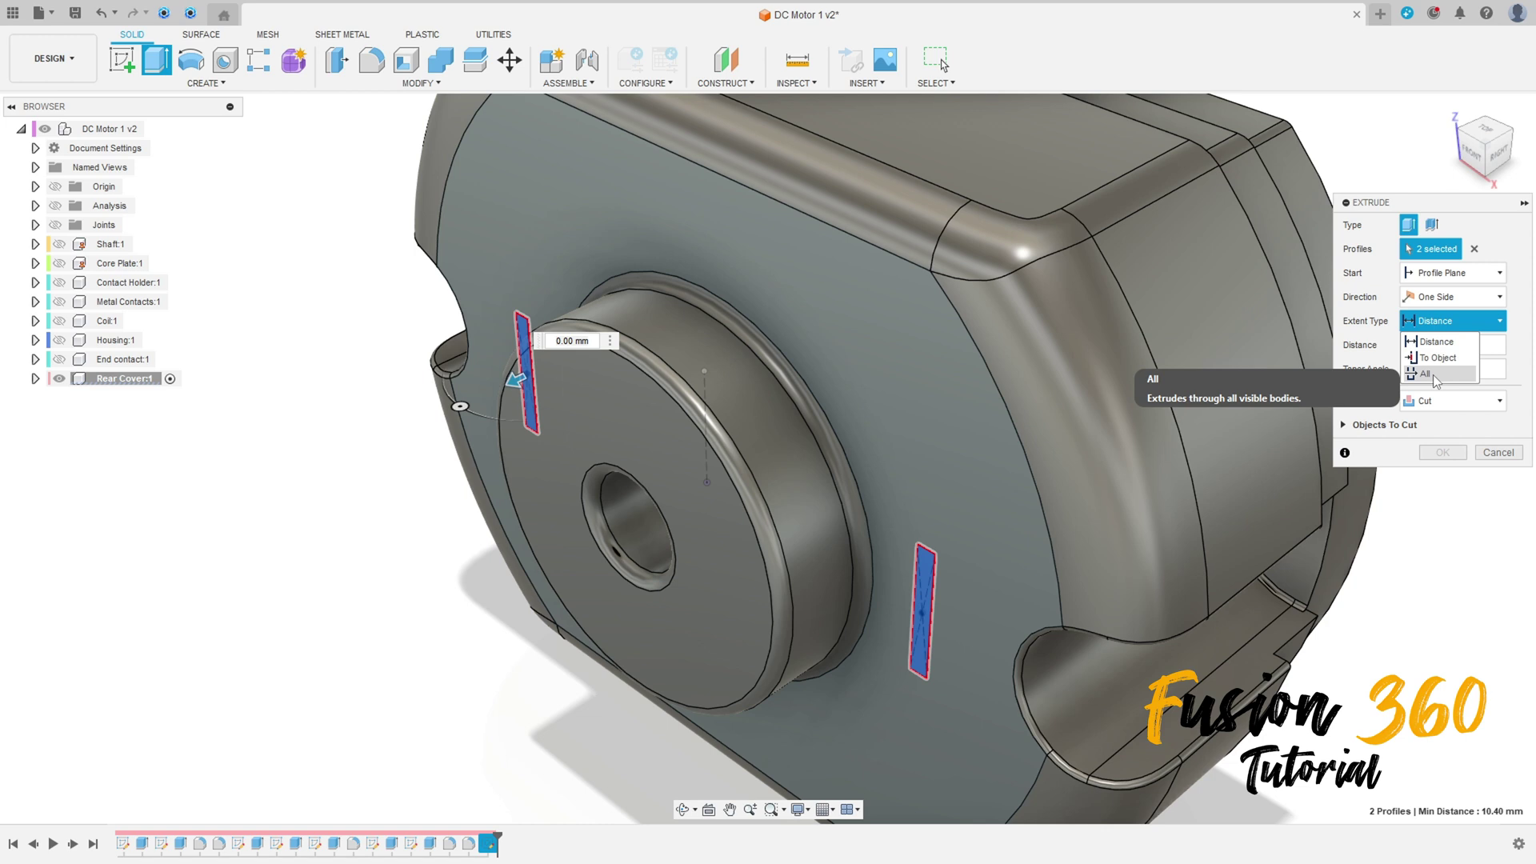
pyautogui.click(1435, 374)
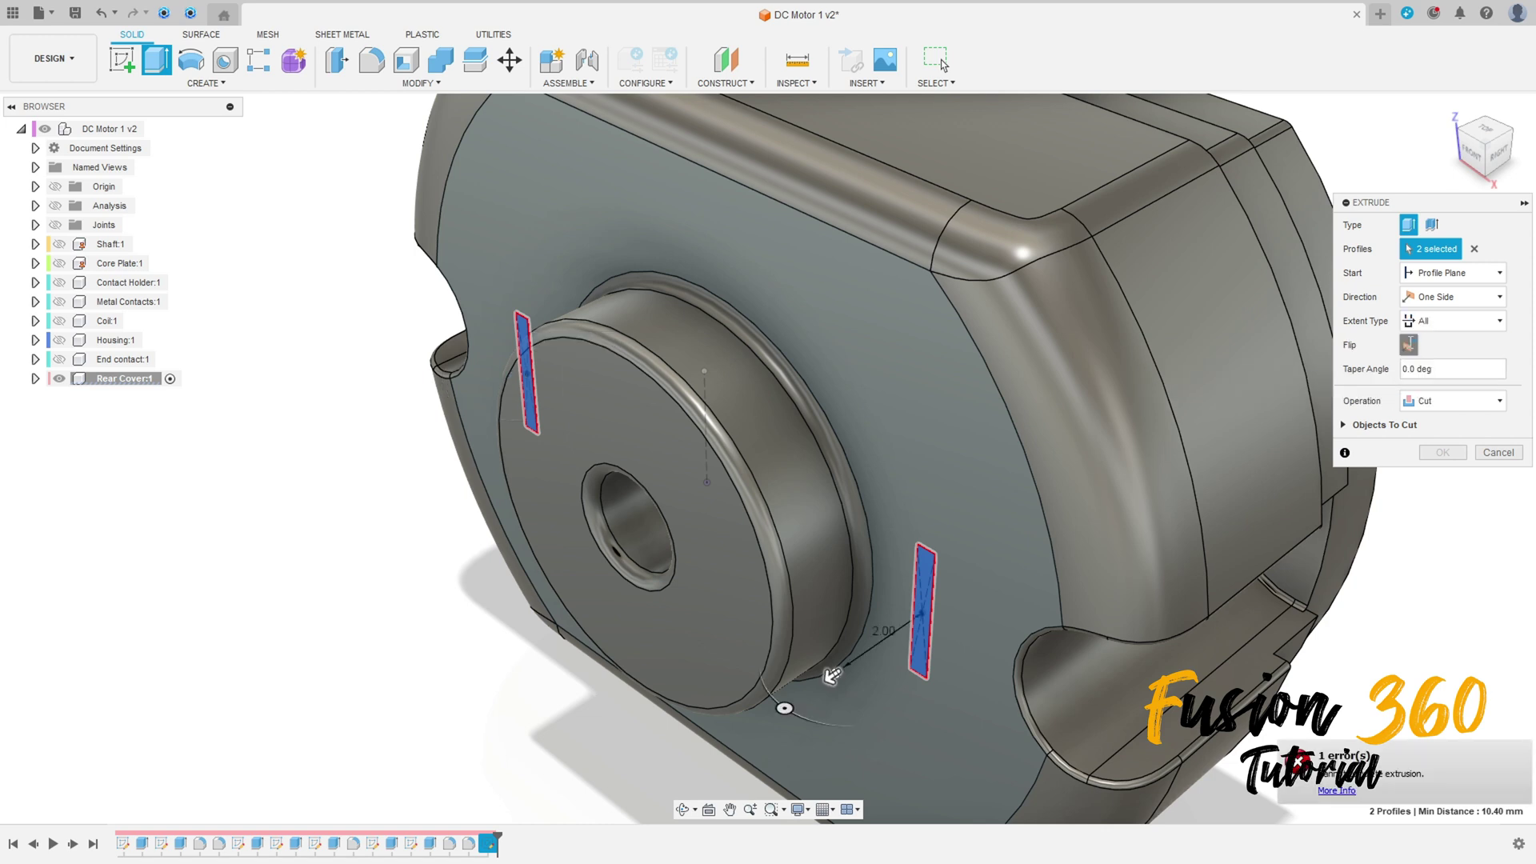
pyautogui.click(1409, 344)
pyautogui.click(1439, 453)
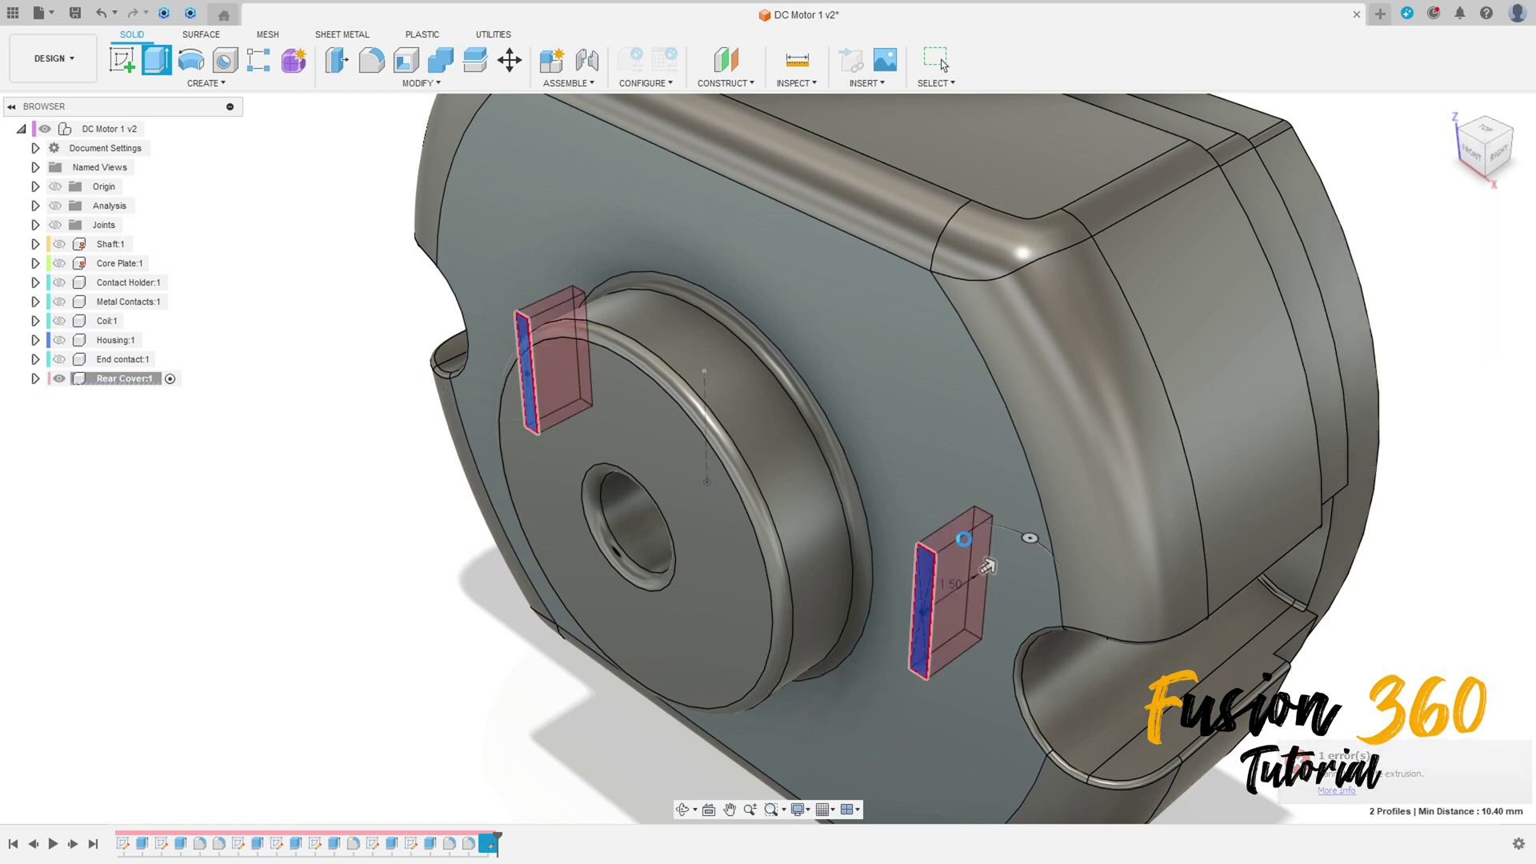
pyautogui.keyDown('shift'); pyautogui.moveTo(901, 539); pyautogui.dragTo(1021, 483, button='middle'); pyautogui.keyUp('shift')
pyautogui.scroll(-3, 1021, 483)
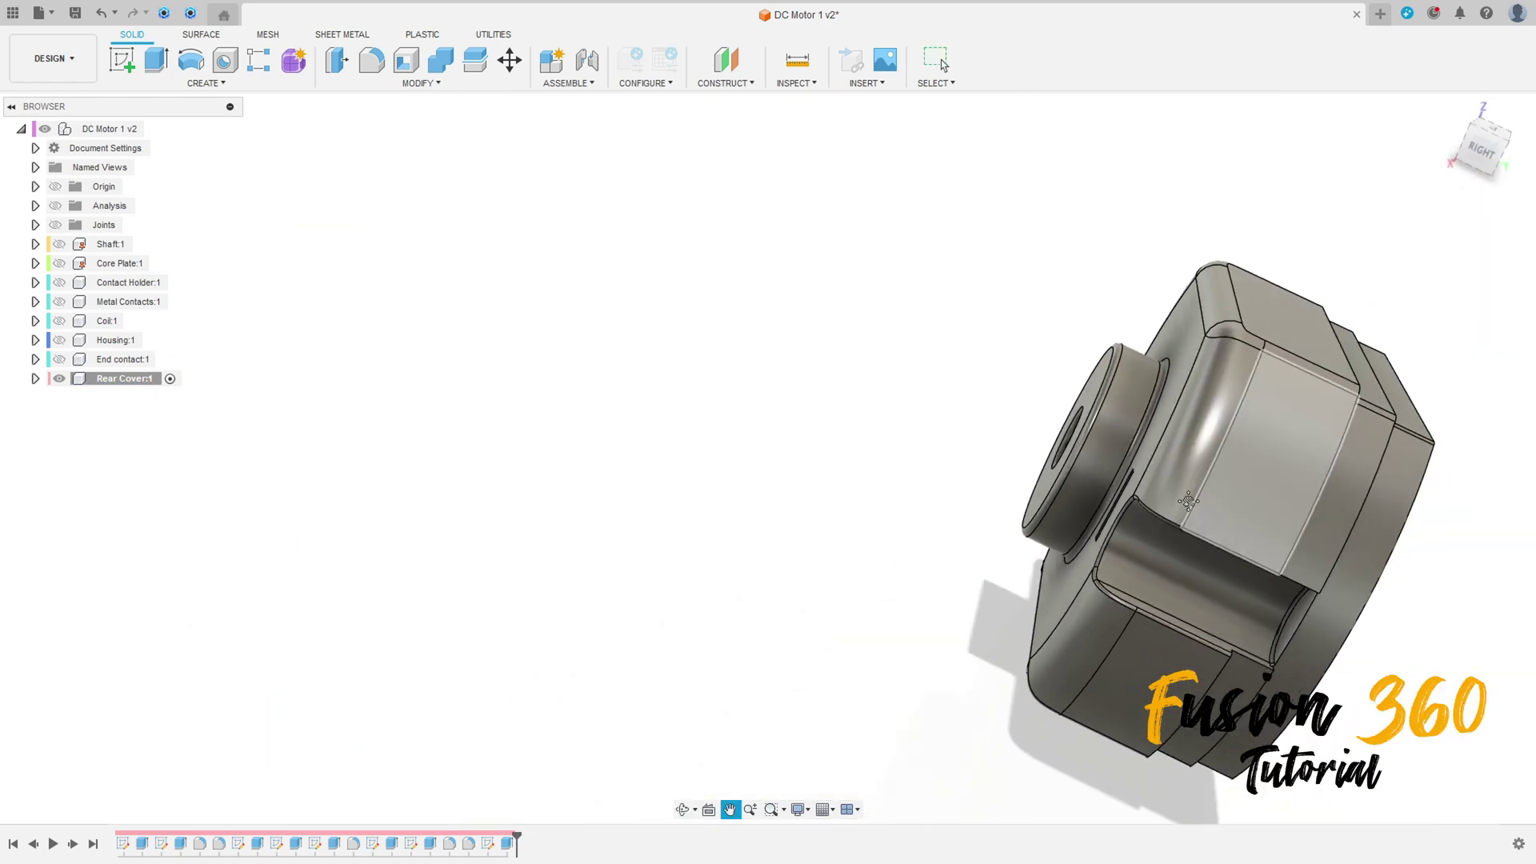
# Fillet the edges of the cover's open rim face and its inner floor face with a constant 0.01 mm radius.
pyautogui.moveTo(1265, 440); pyautogui.dragTo(918, 440, button='middle')
pyautogui.rightClick(1090, 364)
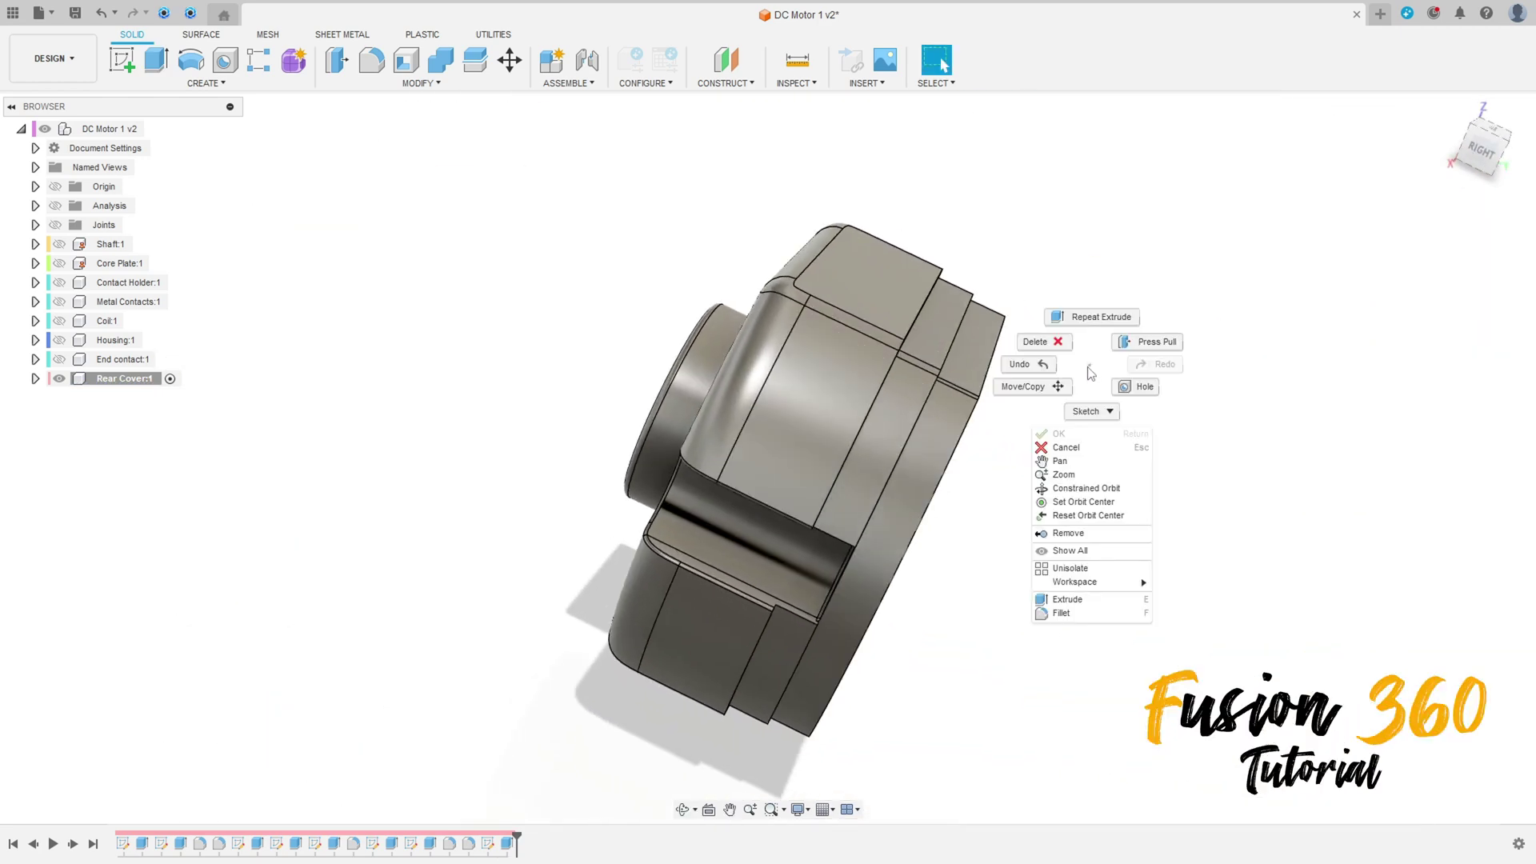
pyautogui.click(1087, 488)
pyautogui.moveTo(1072, 504); pyautogui.dragTo(1275, 144)
pyautogui.press('Escape')
pyautogui.click(1447, 110)
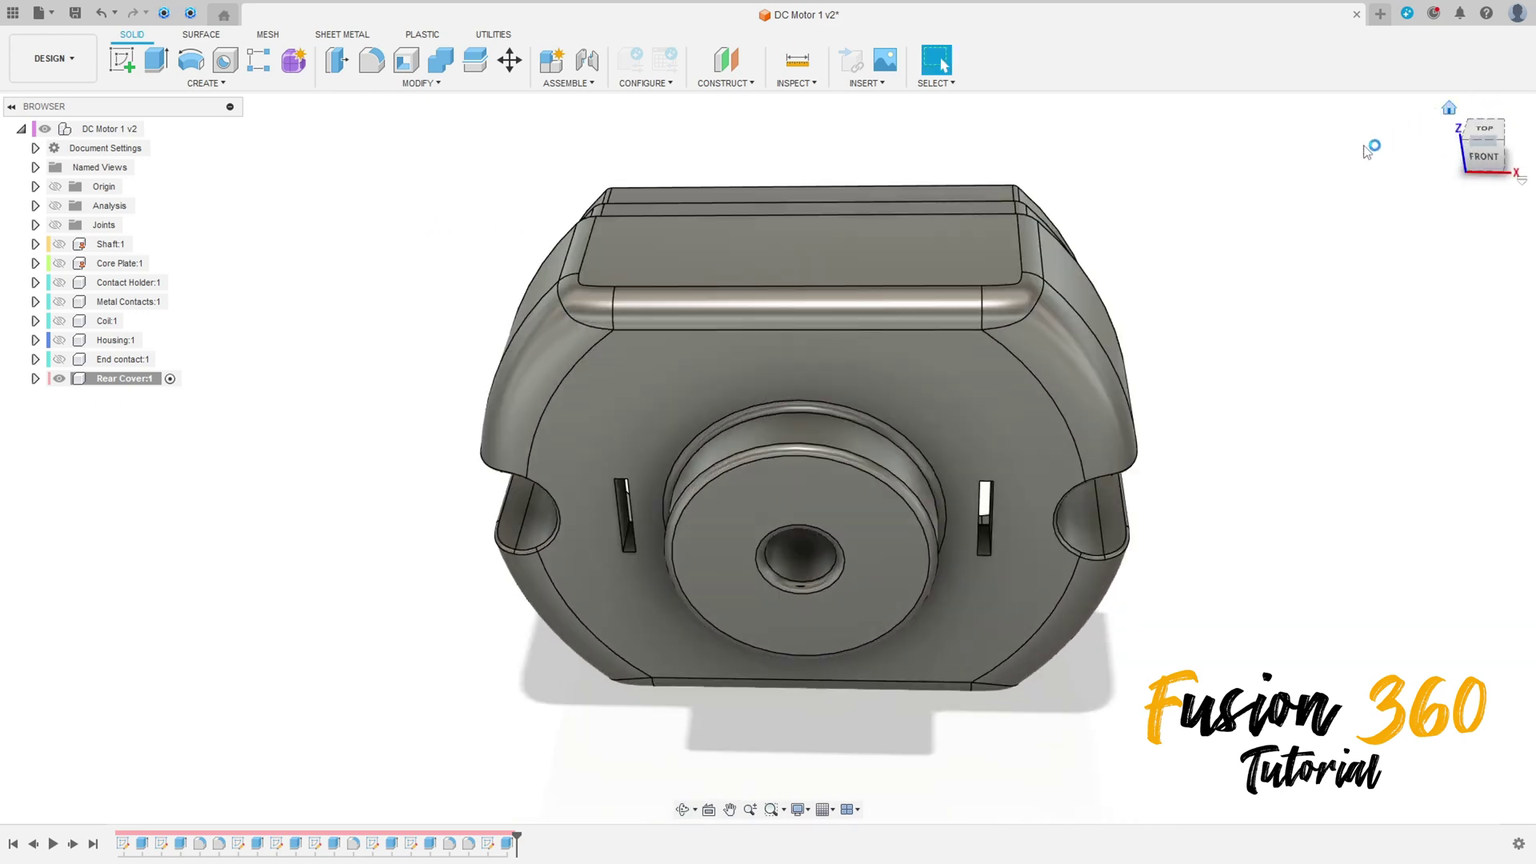
pyautogui.keyDown('shift'); pyautogui.moveTo(1354, 389); pyautogui.dragTo(351, 181, button='middle'); pyautogui.keyUp('shift')
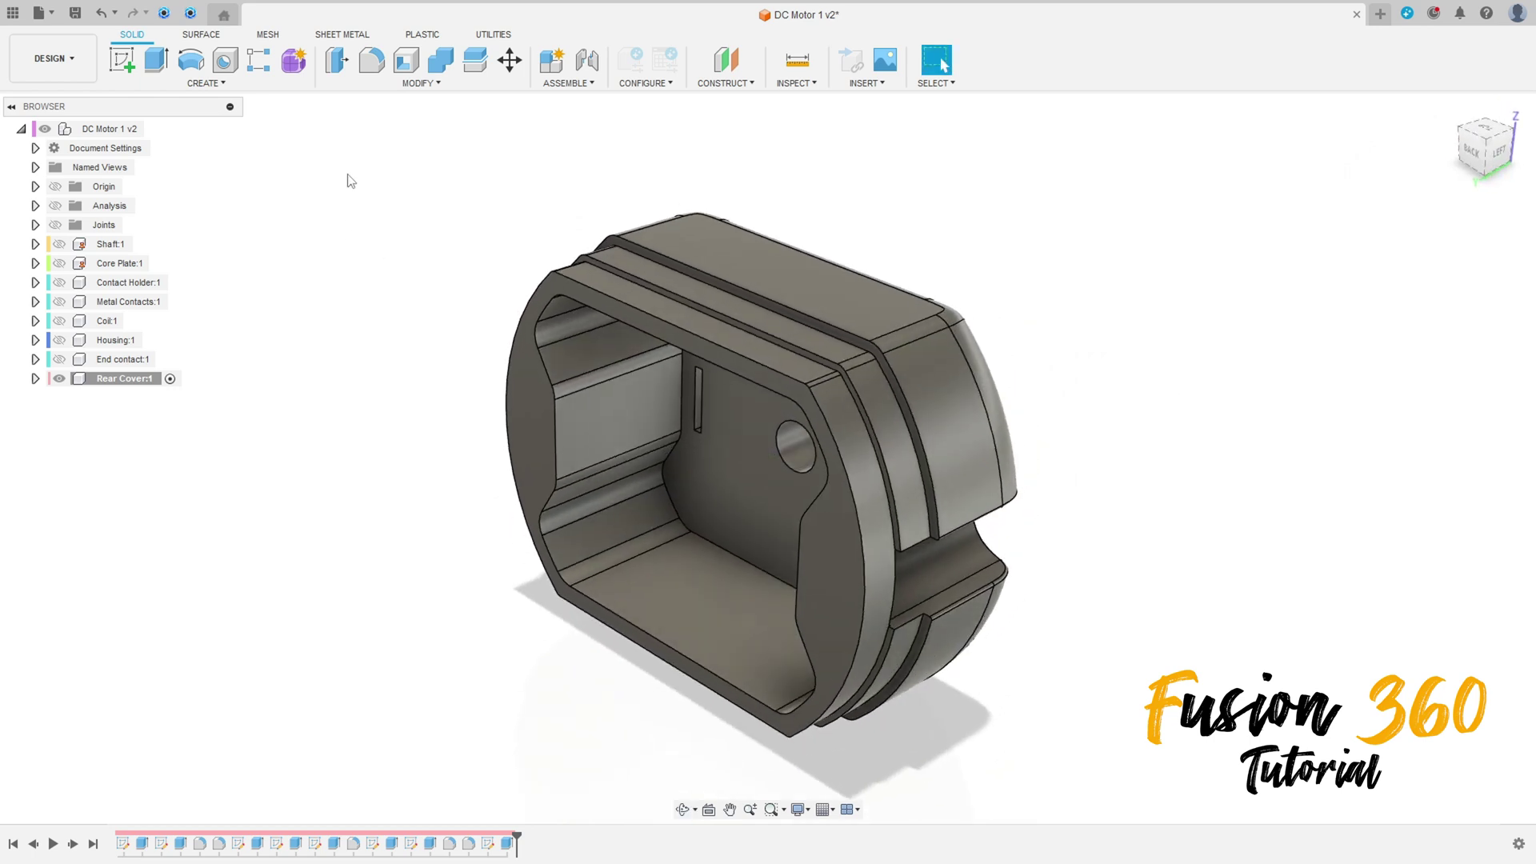
pyautogui.click(368, 61)
pyautogui.click(522, 416)
pyautogui.click(722, 439)
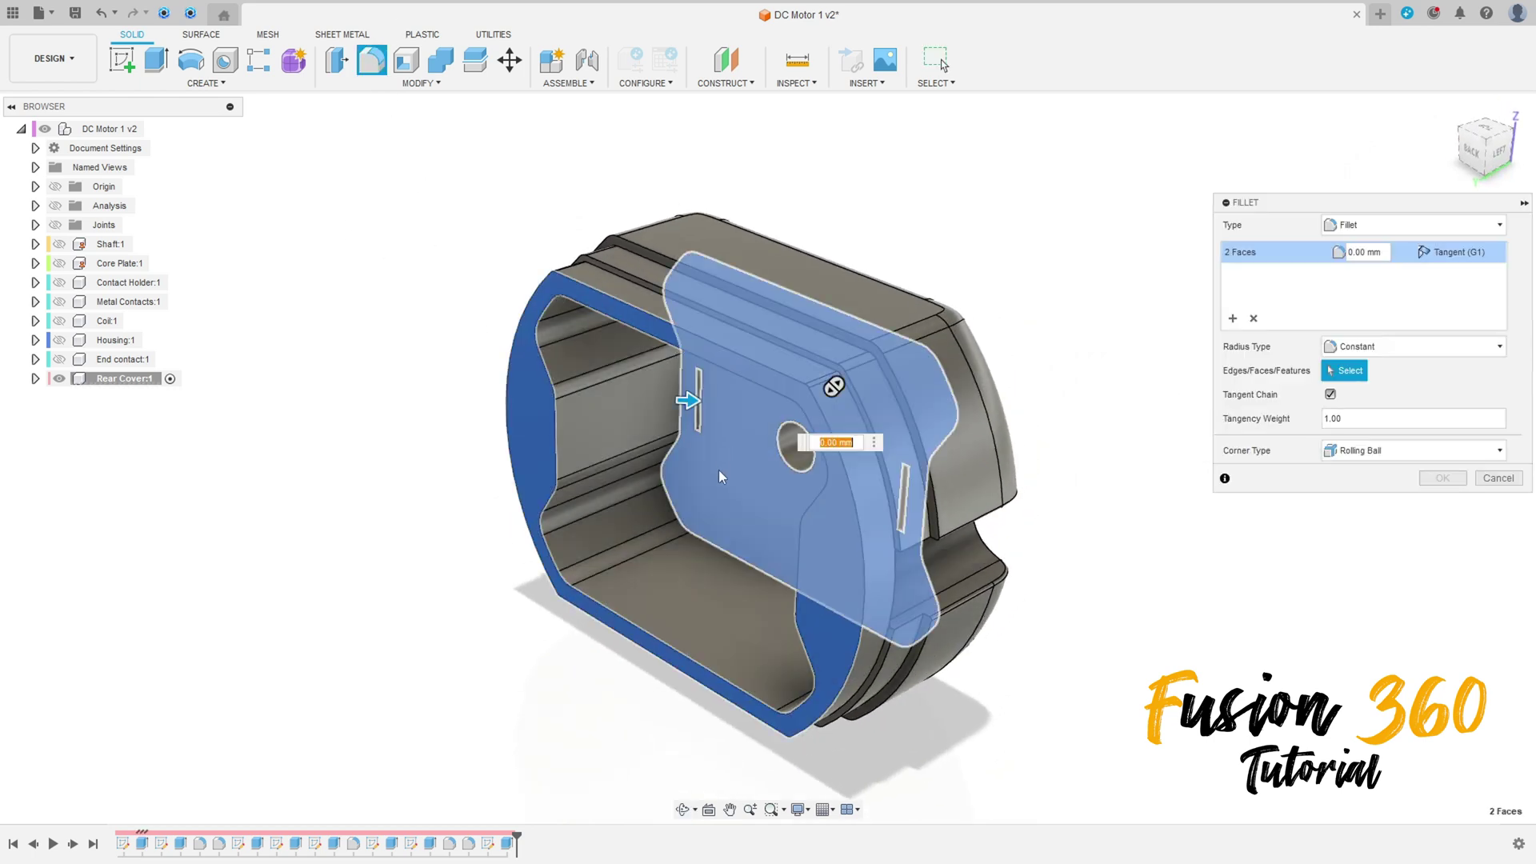
pyautogui.click(1364, 252)
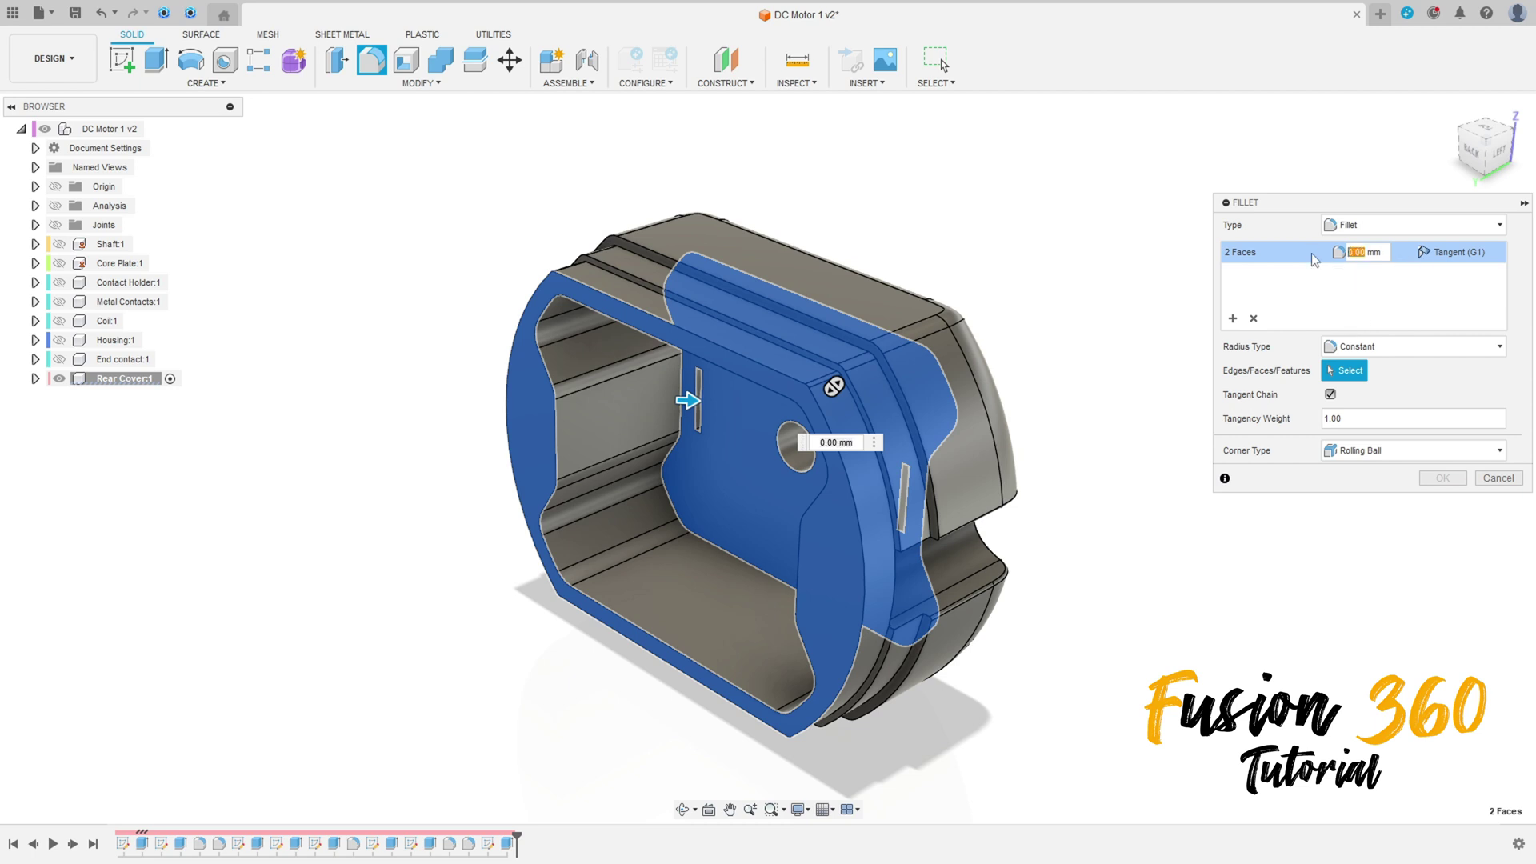
pyautogui.write('0.01')
pyautogui.press('Return')
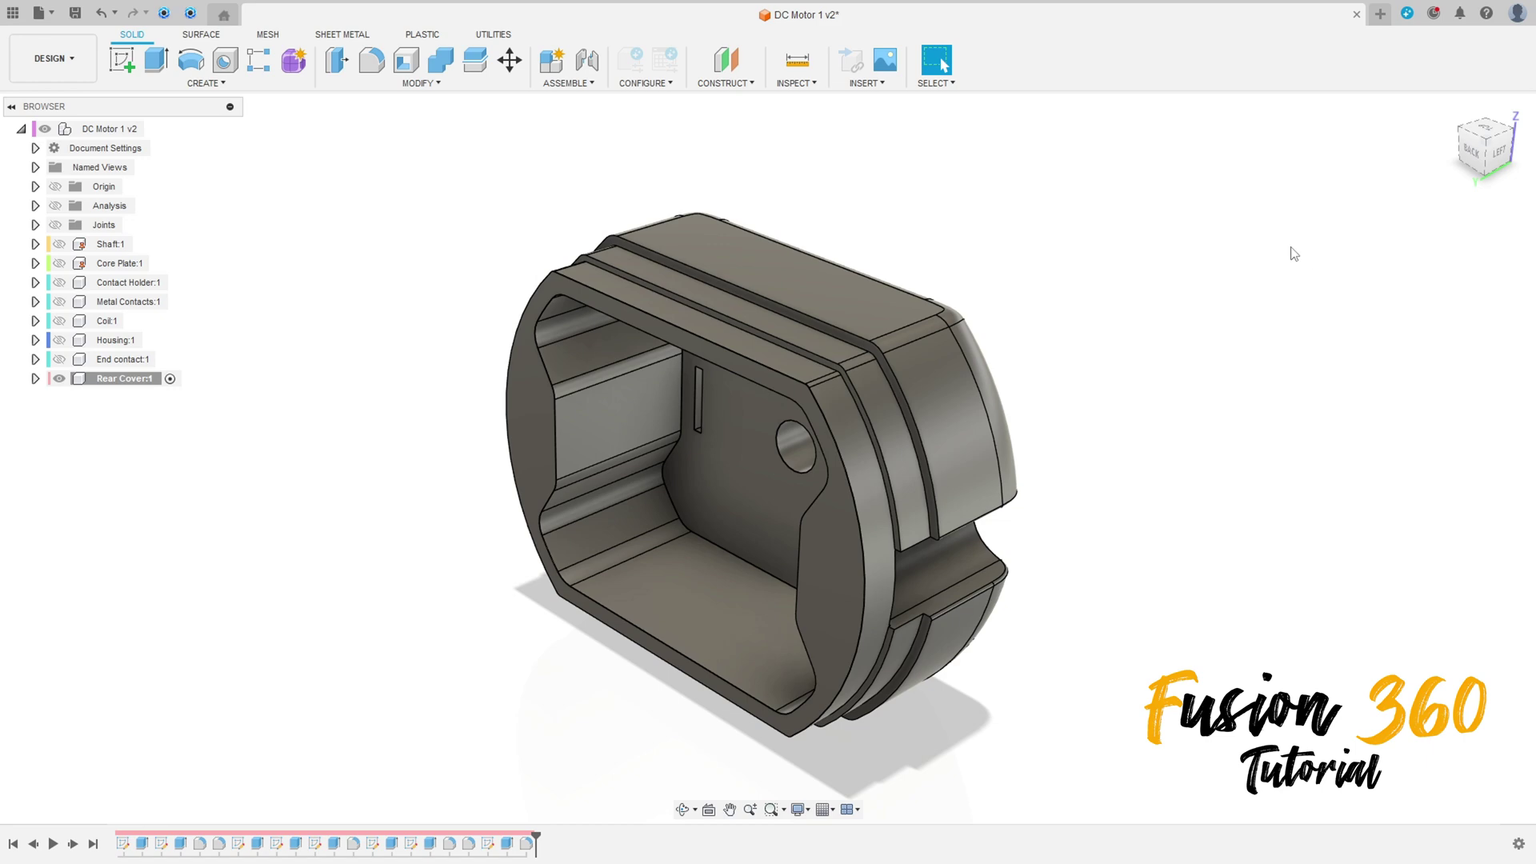
# Inspect the shaft hole and slots from inside the cover and check the settings of the inner fillet.
pyautogui.scroll(5, 829, 486)
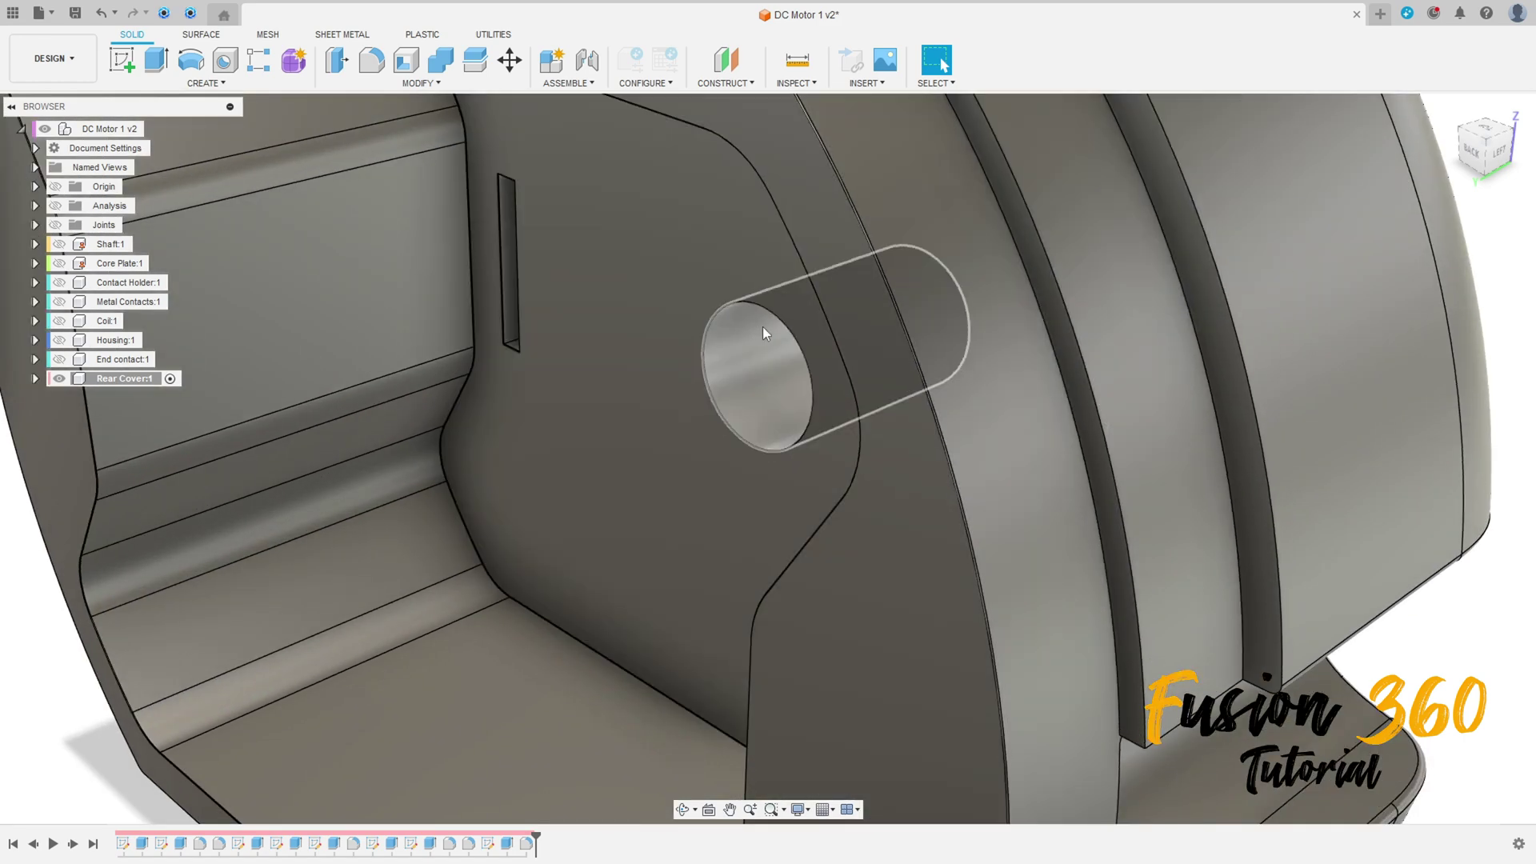
pyautogui.scroll(-8, 922, 423)
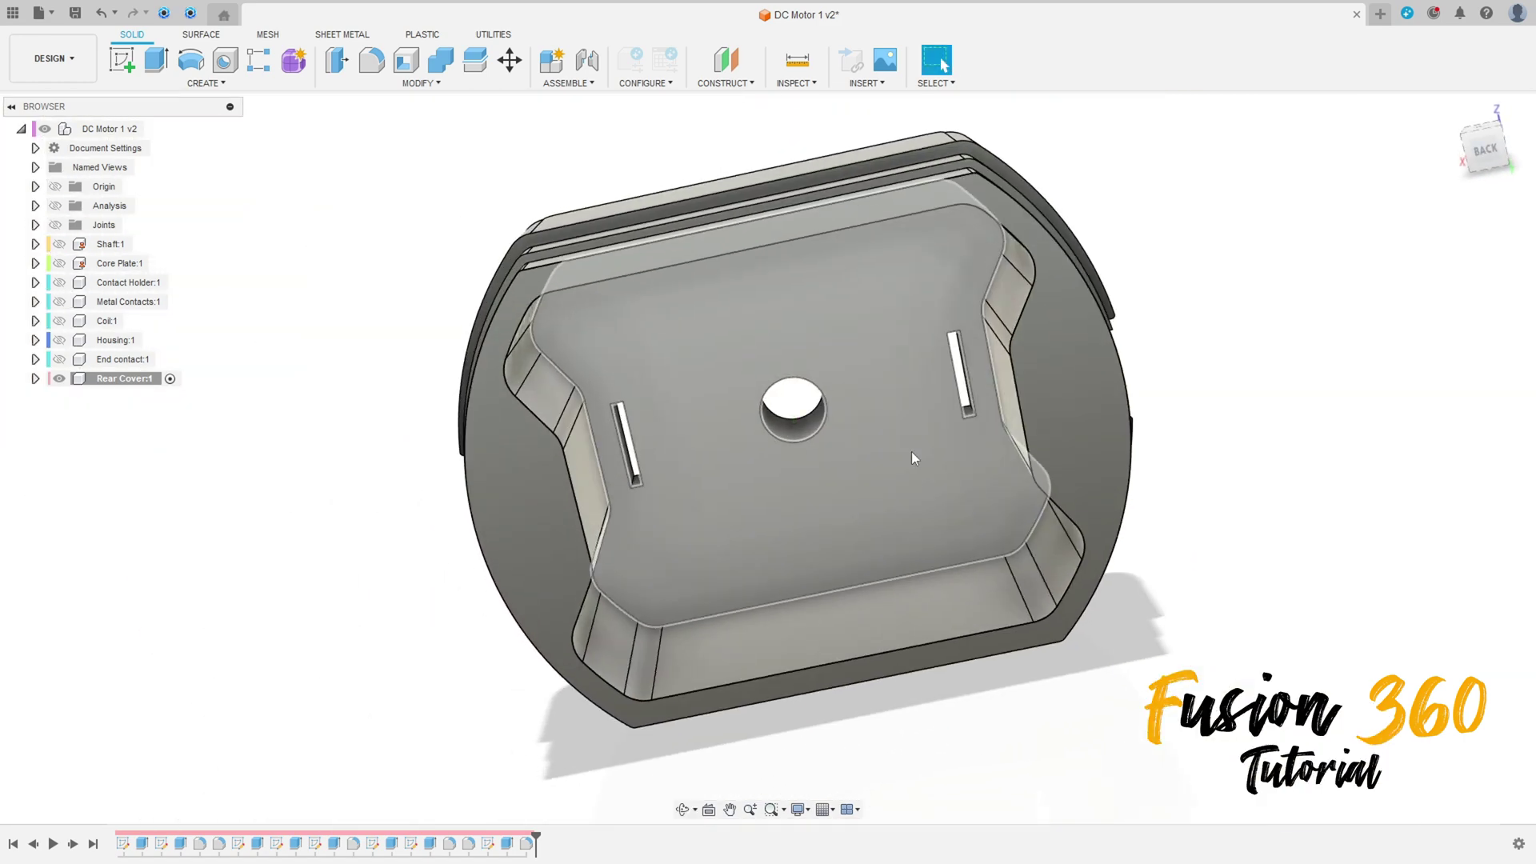
pyautogui.scroll(-3, 910, 453)
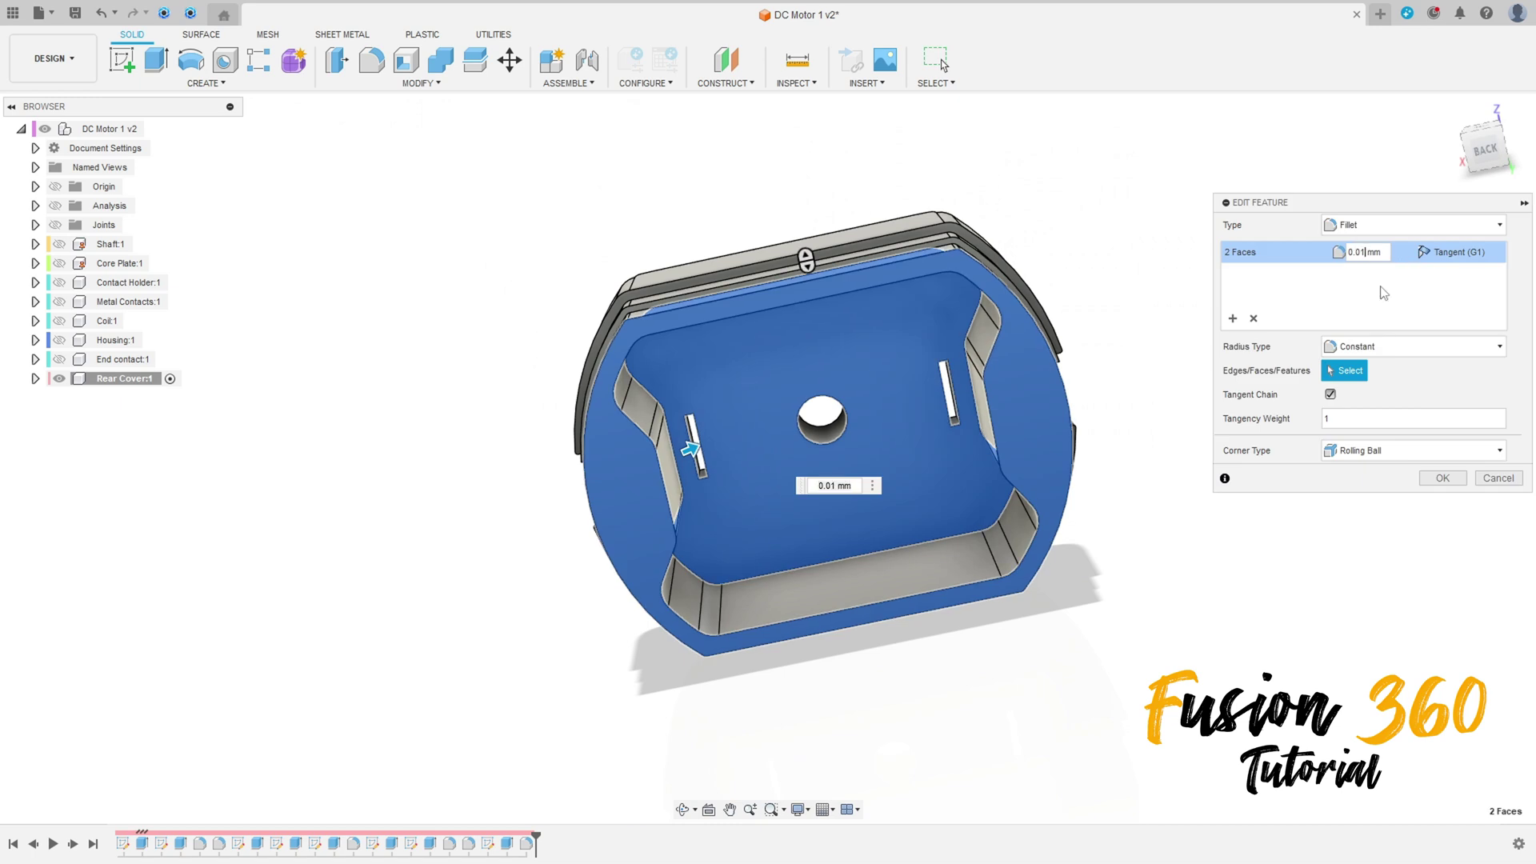
pyautogui.press('Escape')
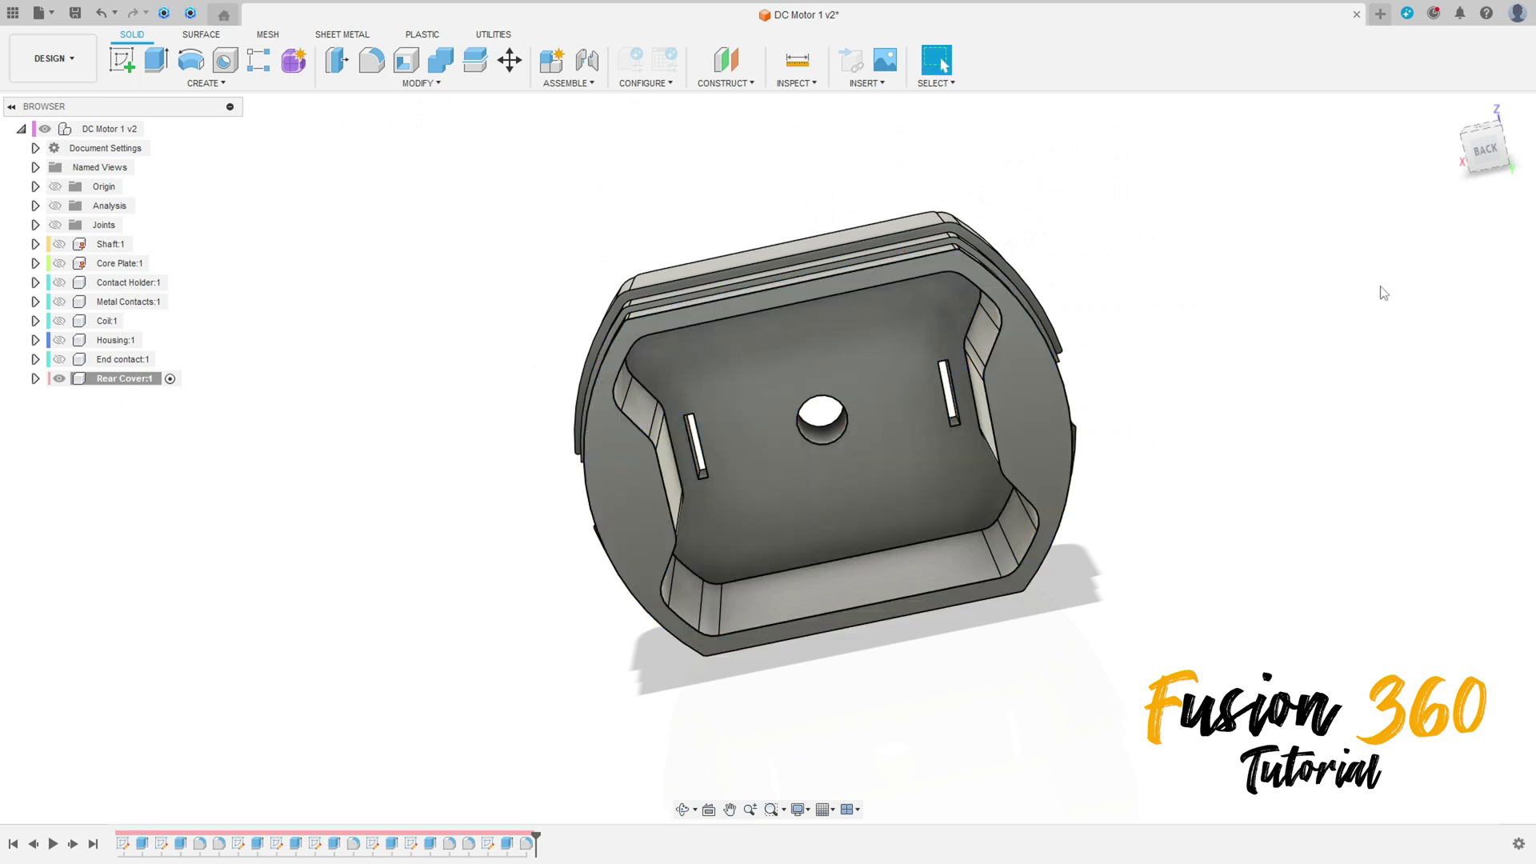
# Sketch a vertical center-to-center slot on the cover's inner floor beside one contact slot and dimension its center distance as 3.66 mm.
pyautogui.scroll(3, 908, 632)
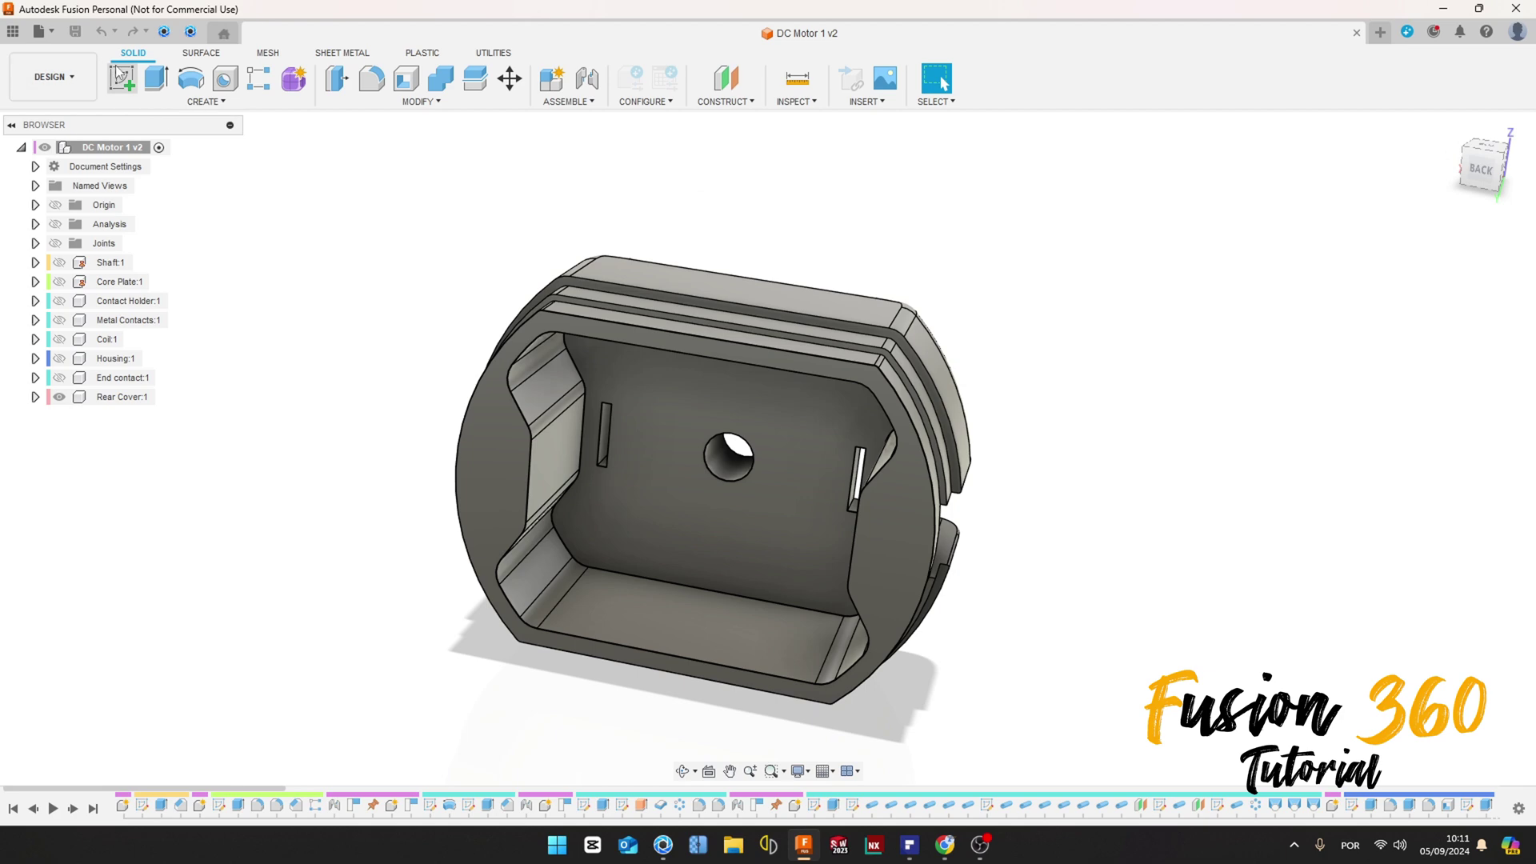
pyautogui.click(122, 78)
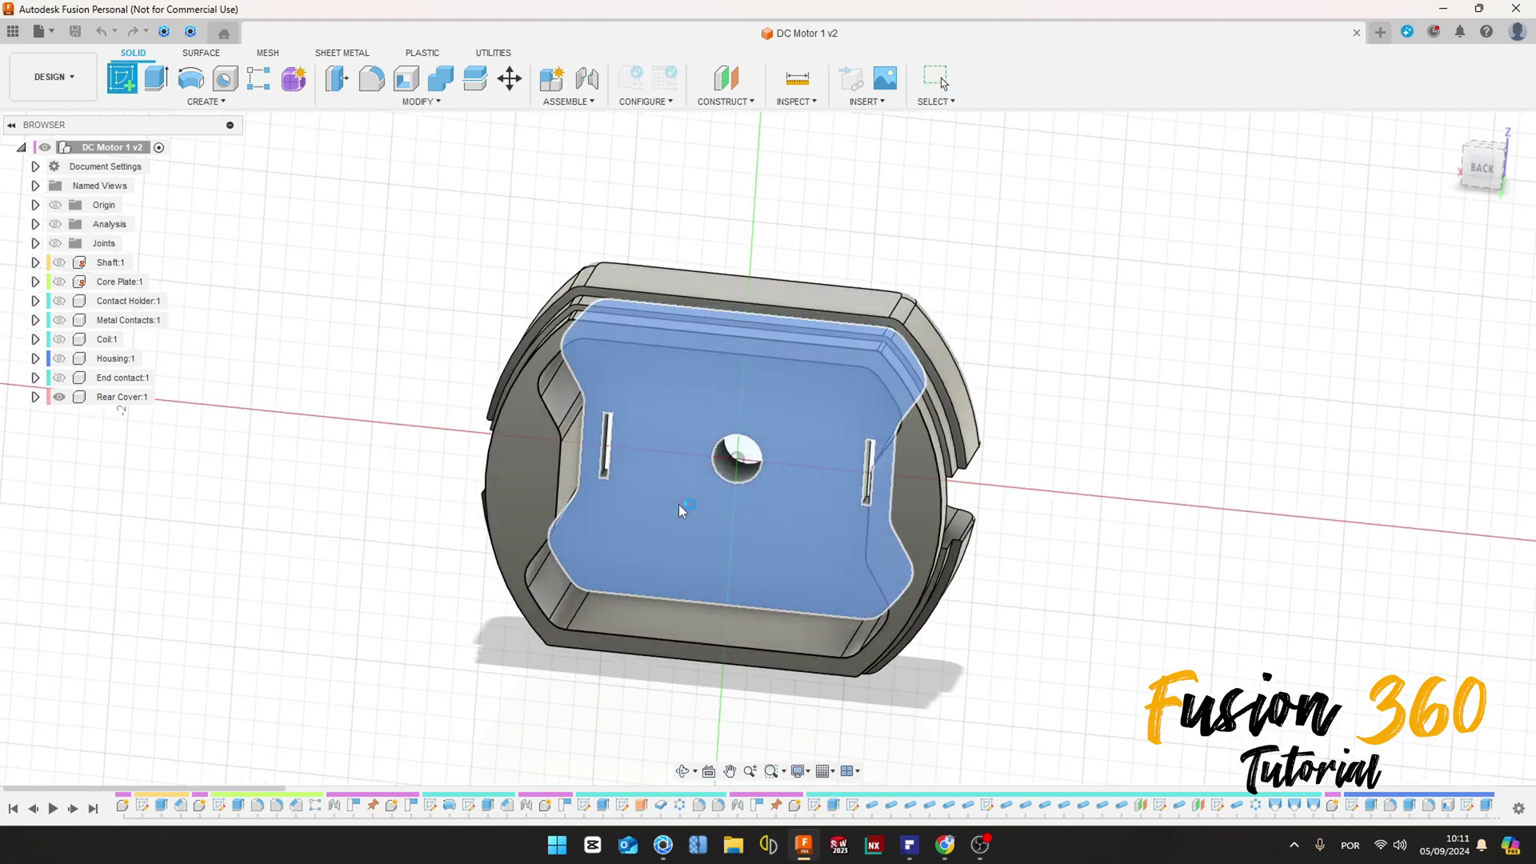
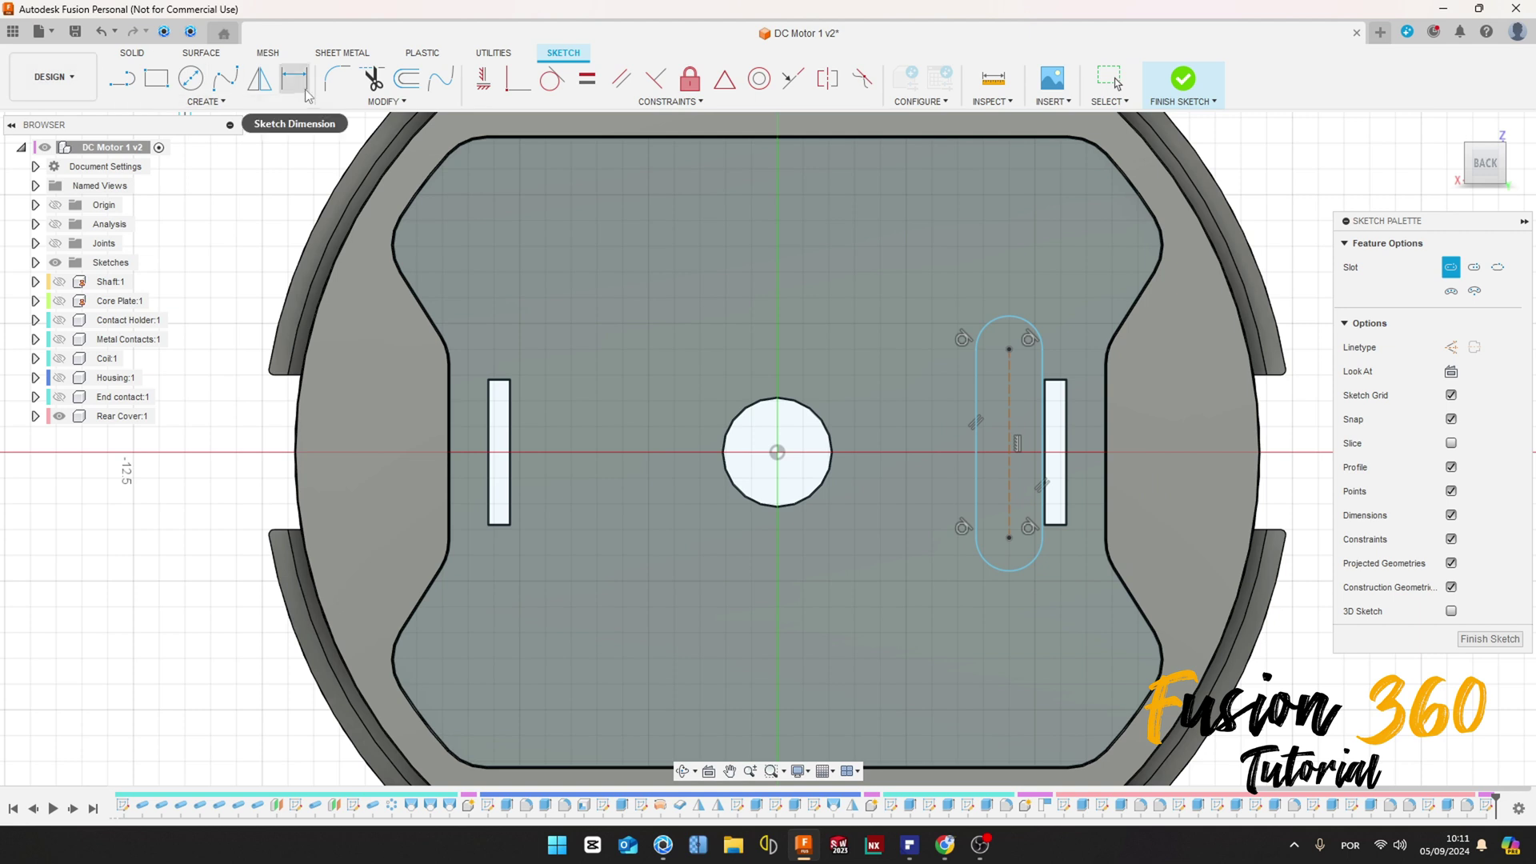
pyautogui.click(294, 78)
pyautogui.click(1007, 374)
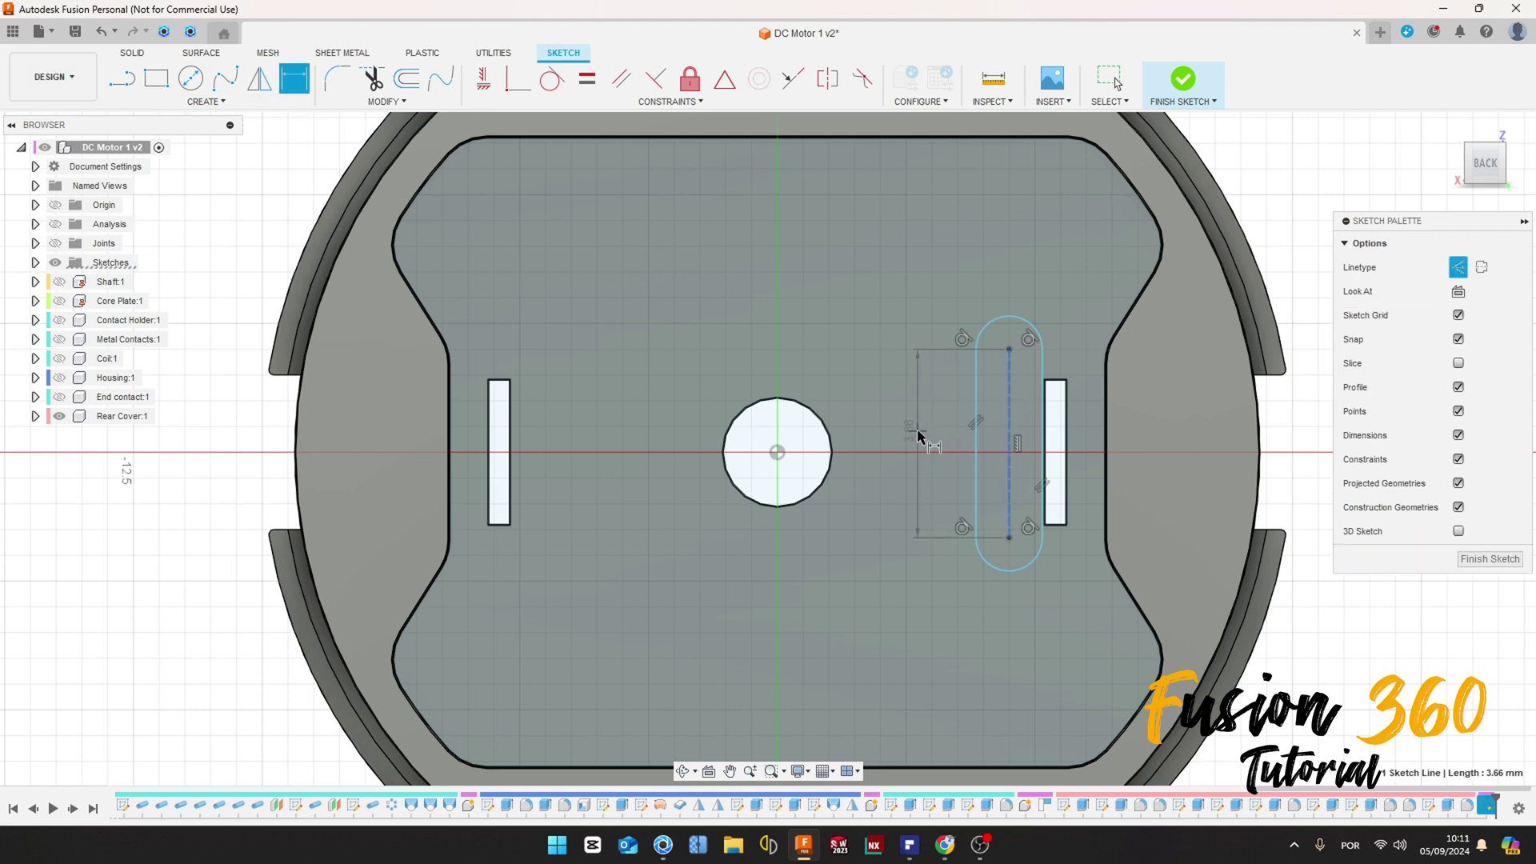
pyautogui.click(920, 435)
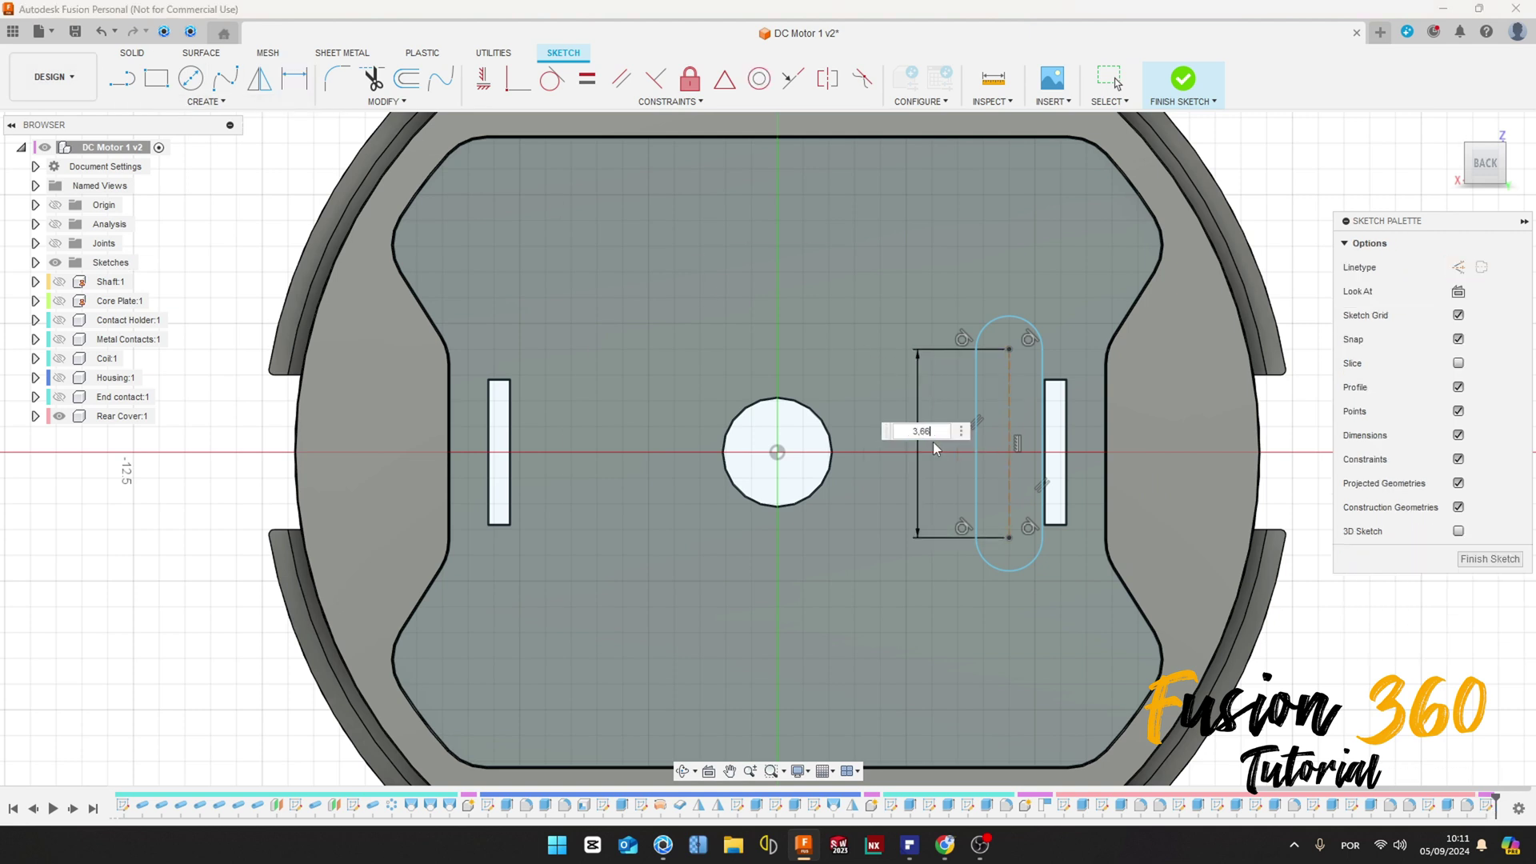
pyautogui.press('Return')
# Set the sketched slot's end radius to 0.7 mm.
pyautogui.click(1008, 324)
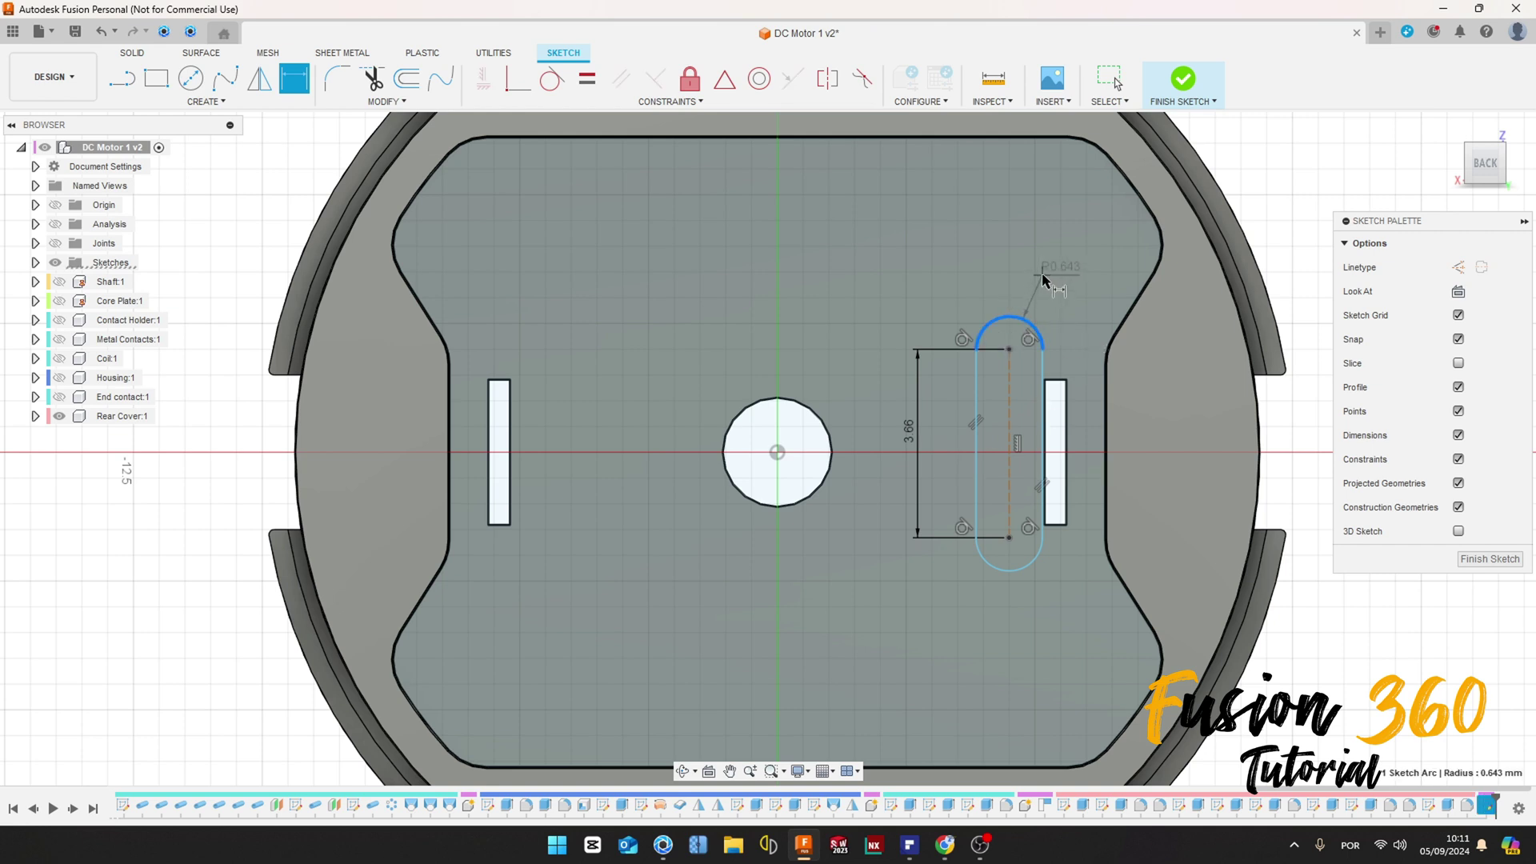
pyautogui.click(1045, 276)
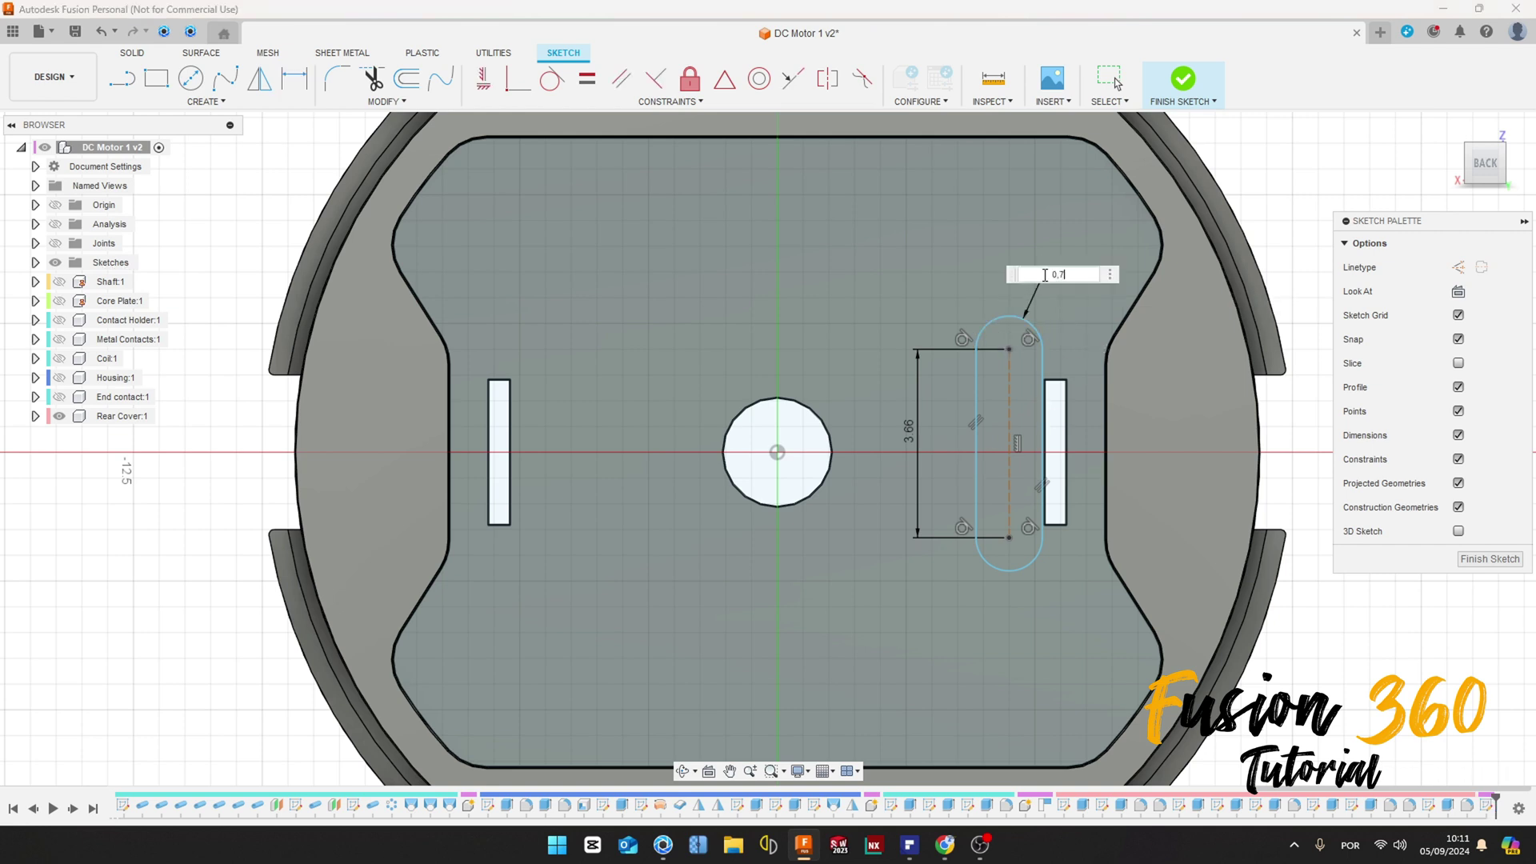
pyautogui.write('0,7')
pyautogui.press('Return')
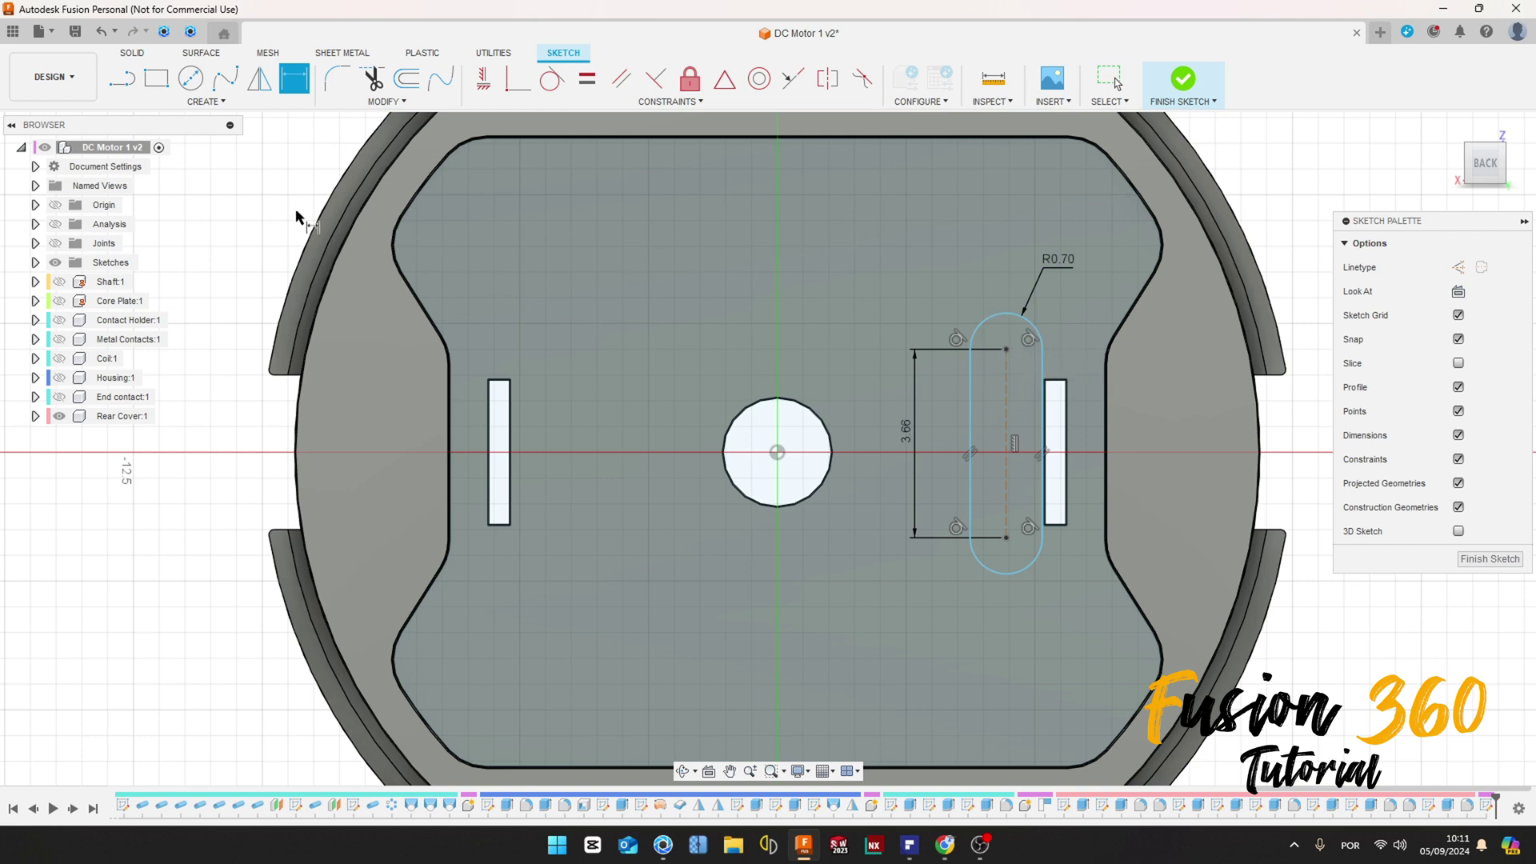
pyautogui.press('Escape')
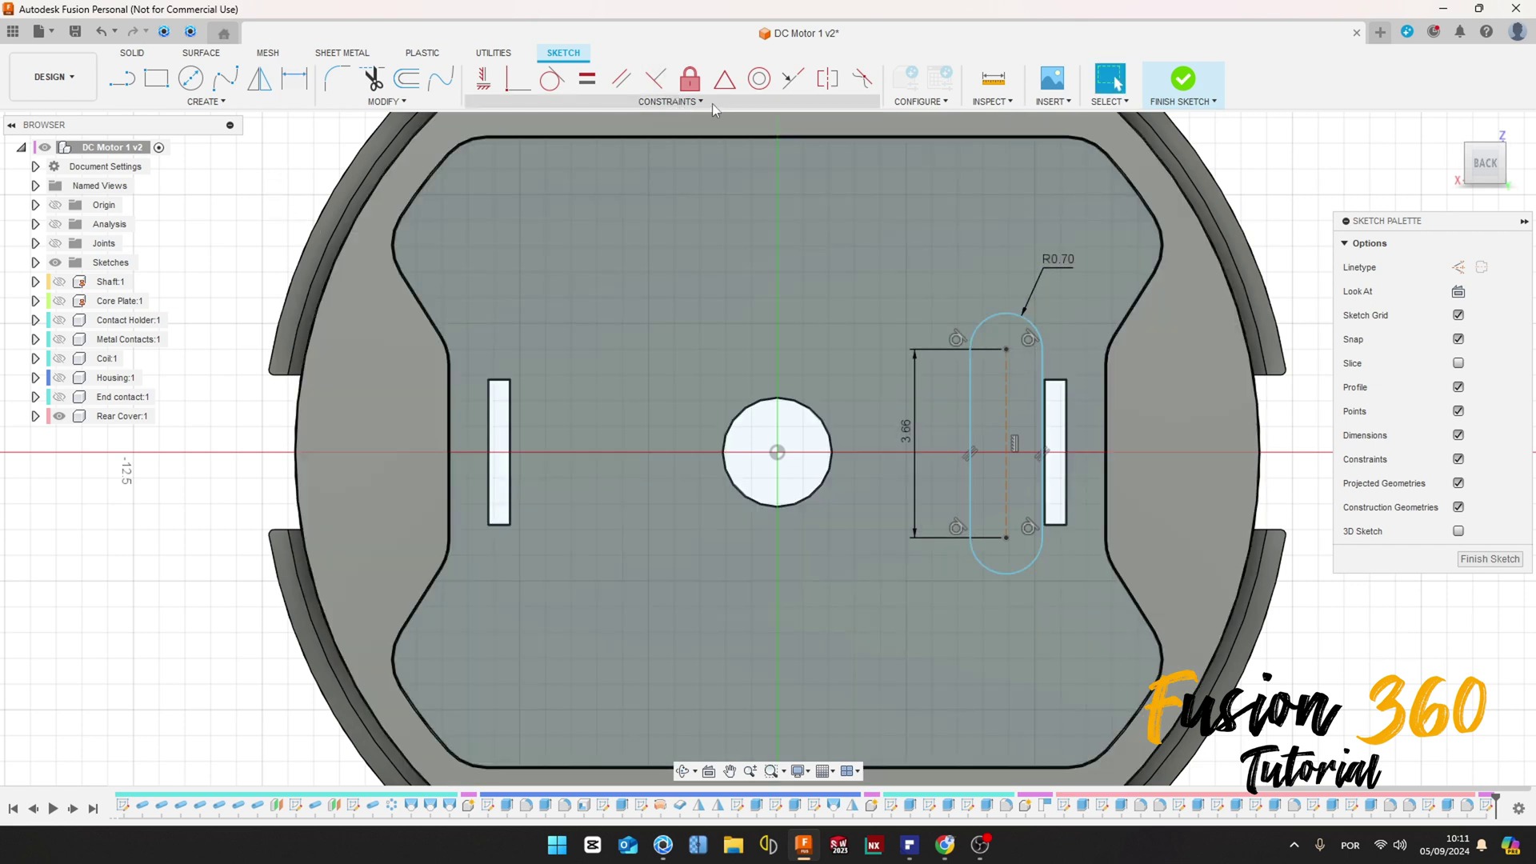
# Make the sketched slot's outer straight side collinear with the near long edge of the adjacent rectangular contact slot.
pyautogui.click(793, 79)
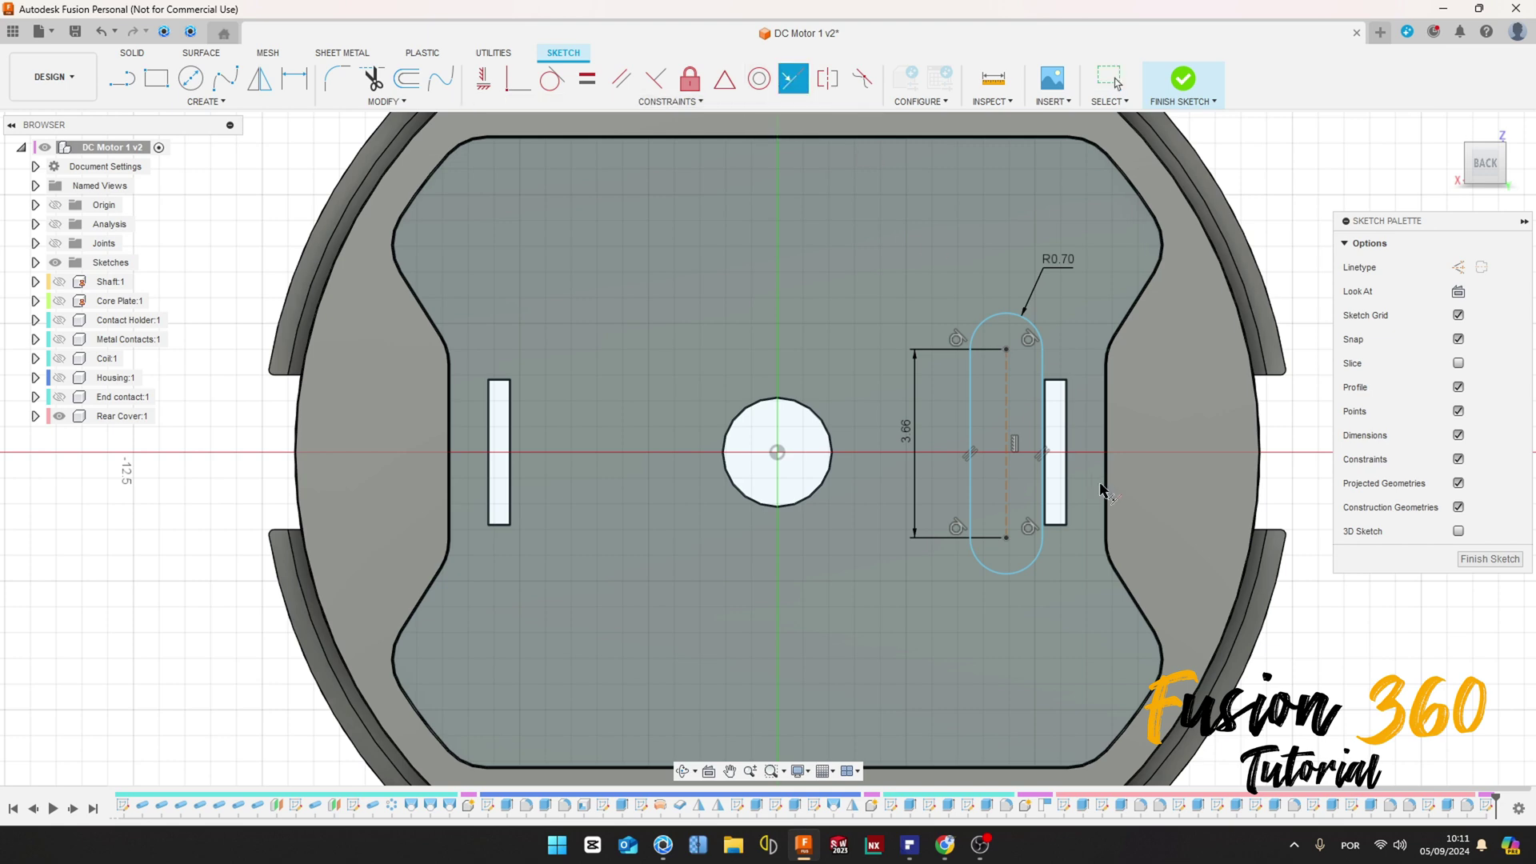
pyautogui.click(1043, 415)
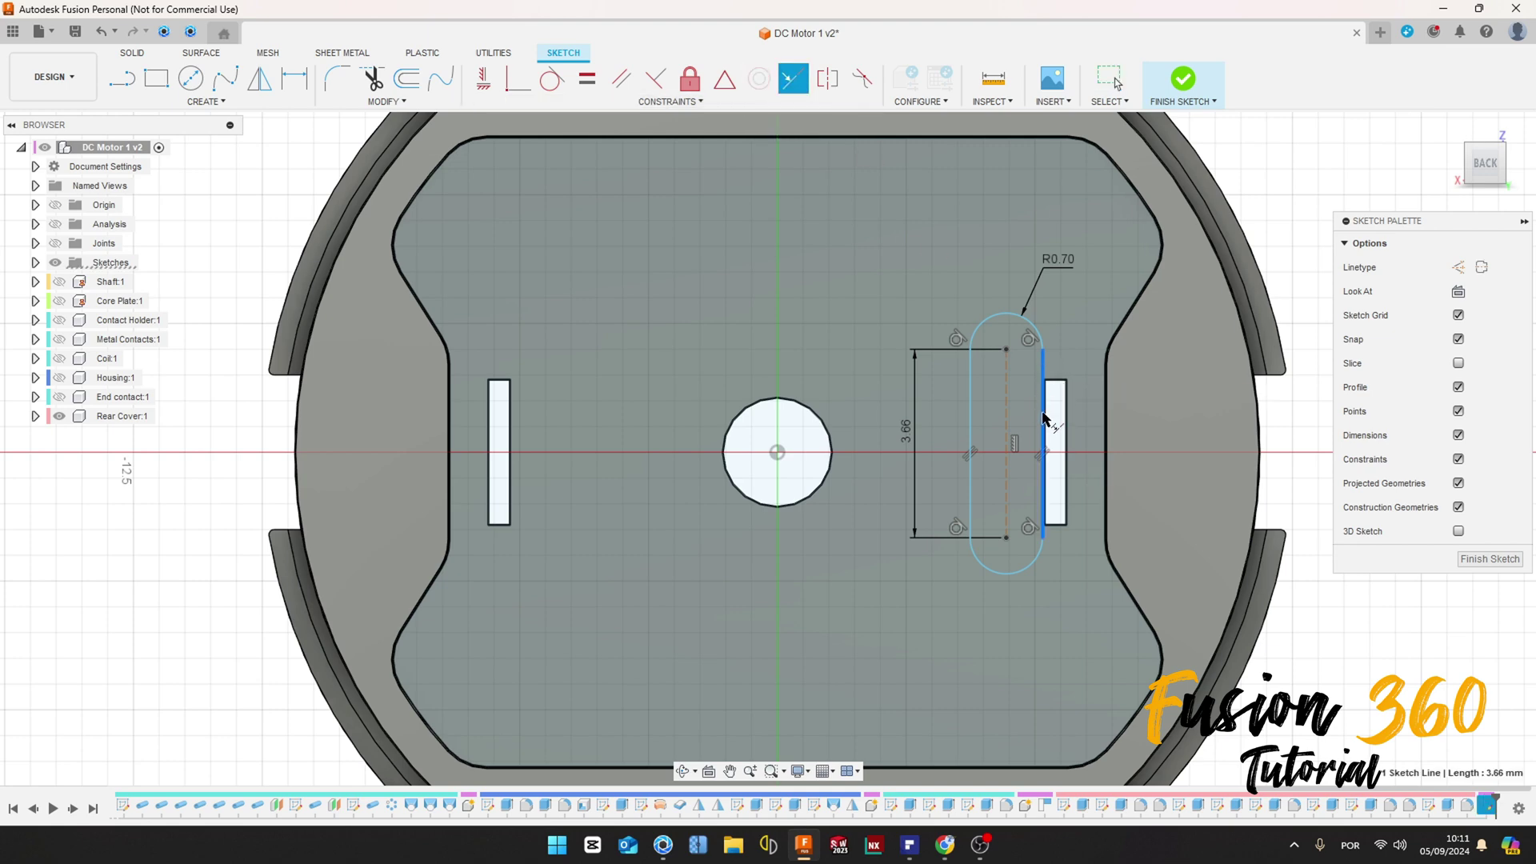
pyautogui.scroll(4, 1046, 424)
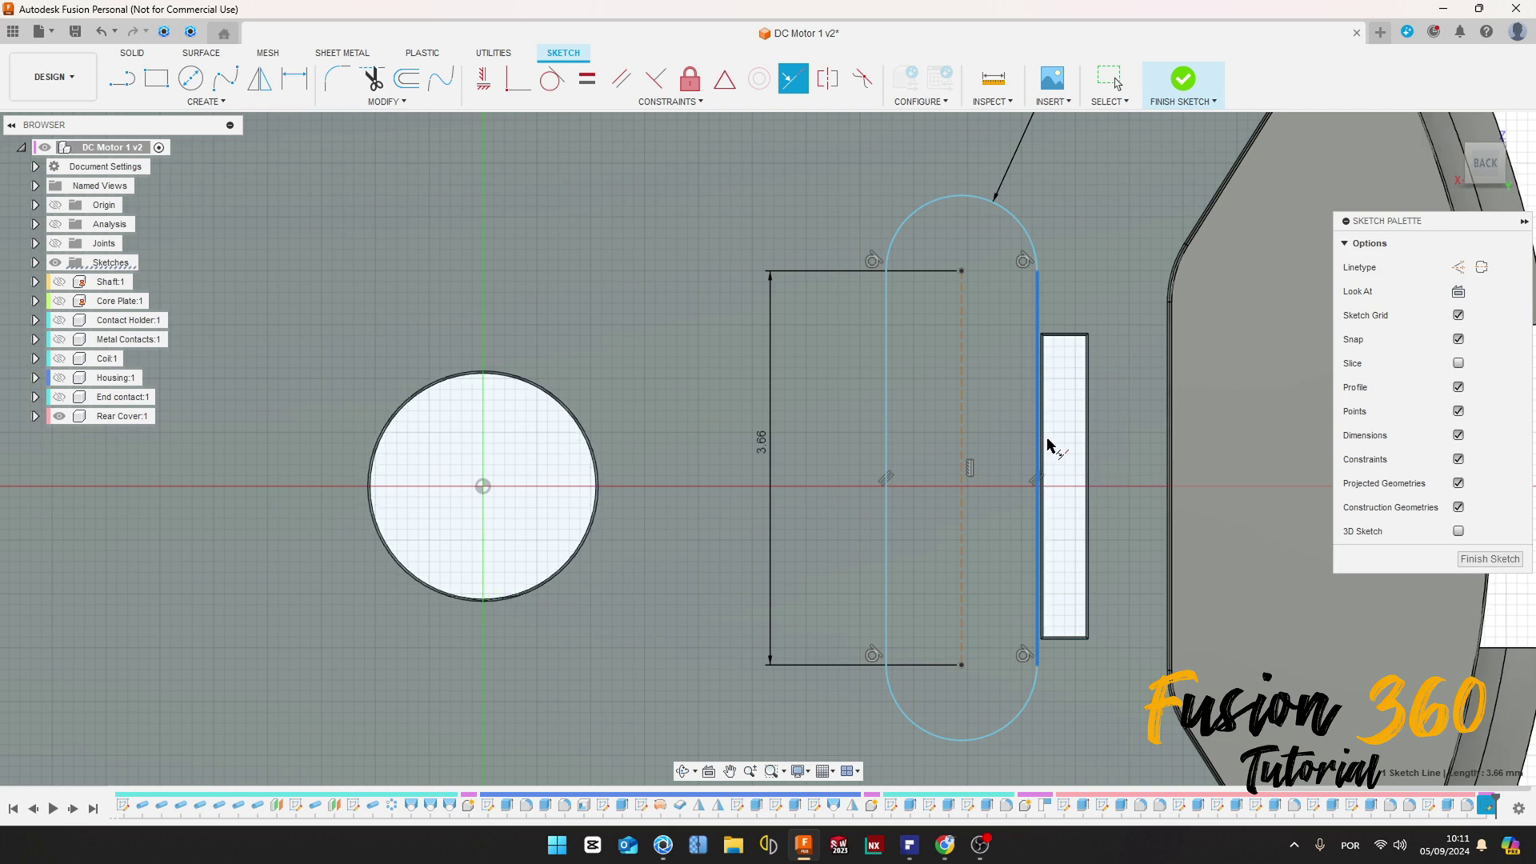
pyautogui.scroll(6, 1048, 445)
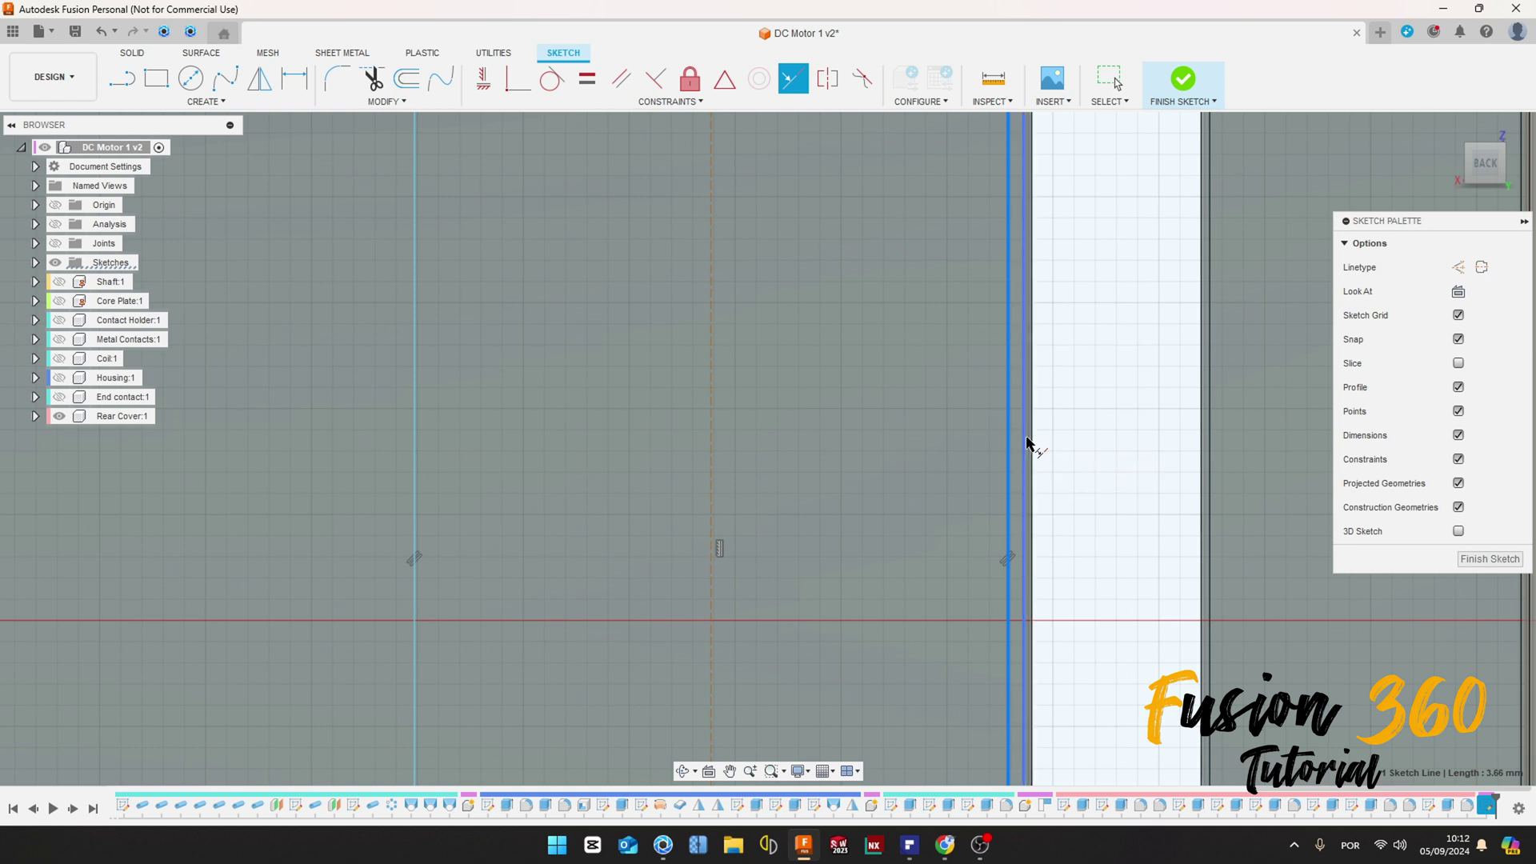
pyautogui.scroll(-6, 1028, 488)
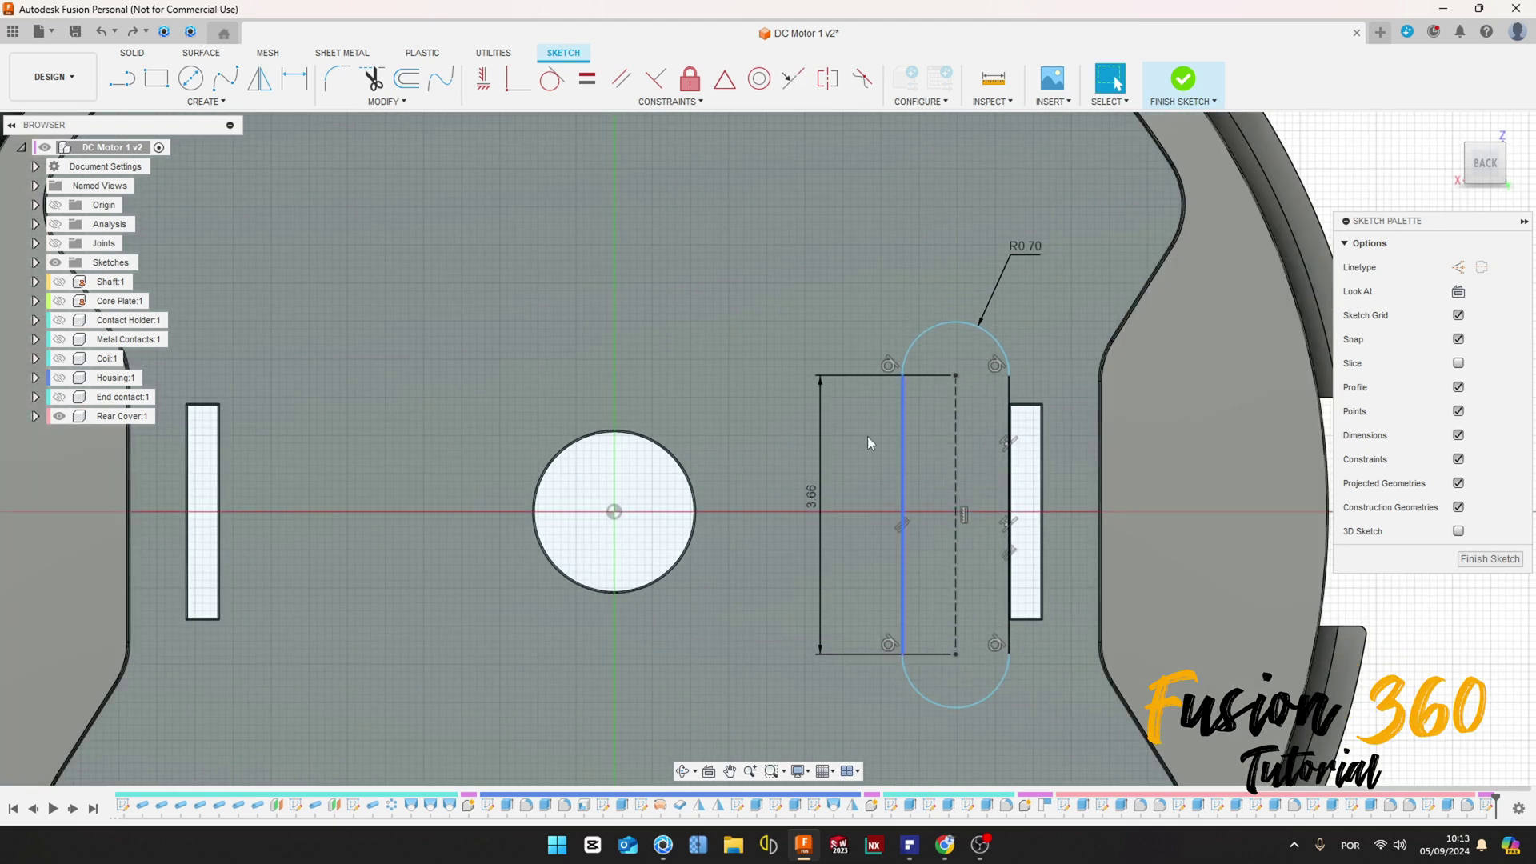
# Dimension the vertical distance from the slot's upper center point to the origin as 3.66/2 mm.
pyautogui.click(901, 436)
pyautogui.click(296, 69)
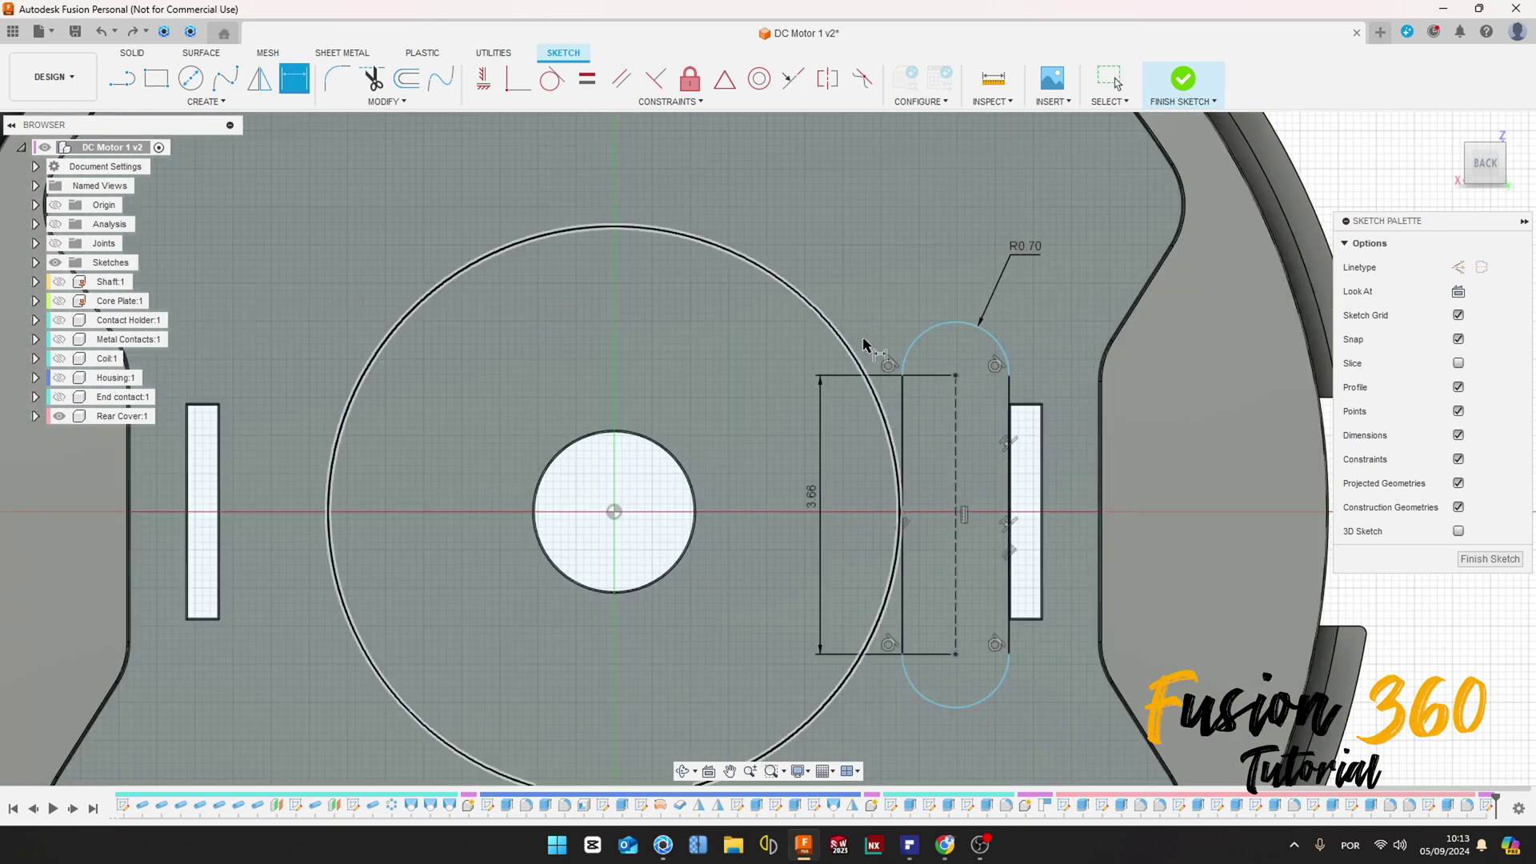
pyautogui.click(955, 376)
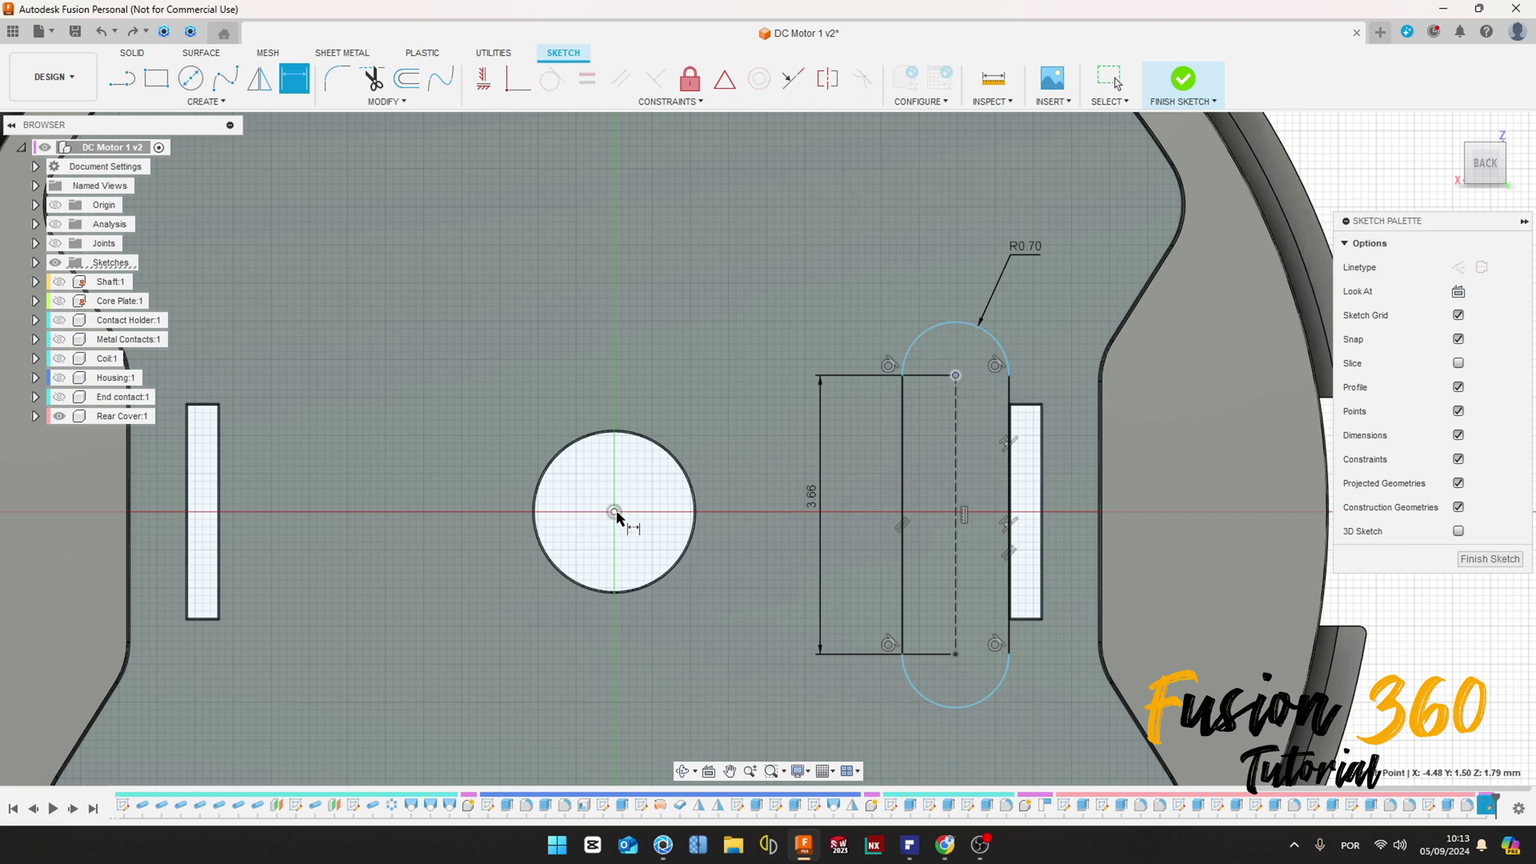
pyautogui.click(463, 439)
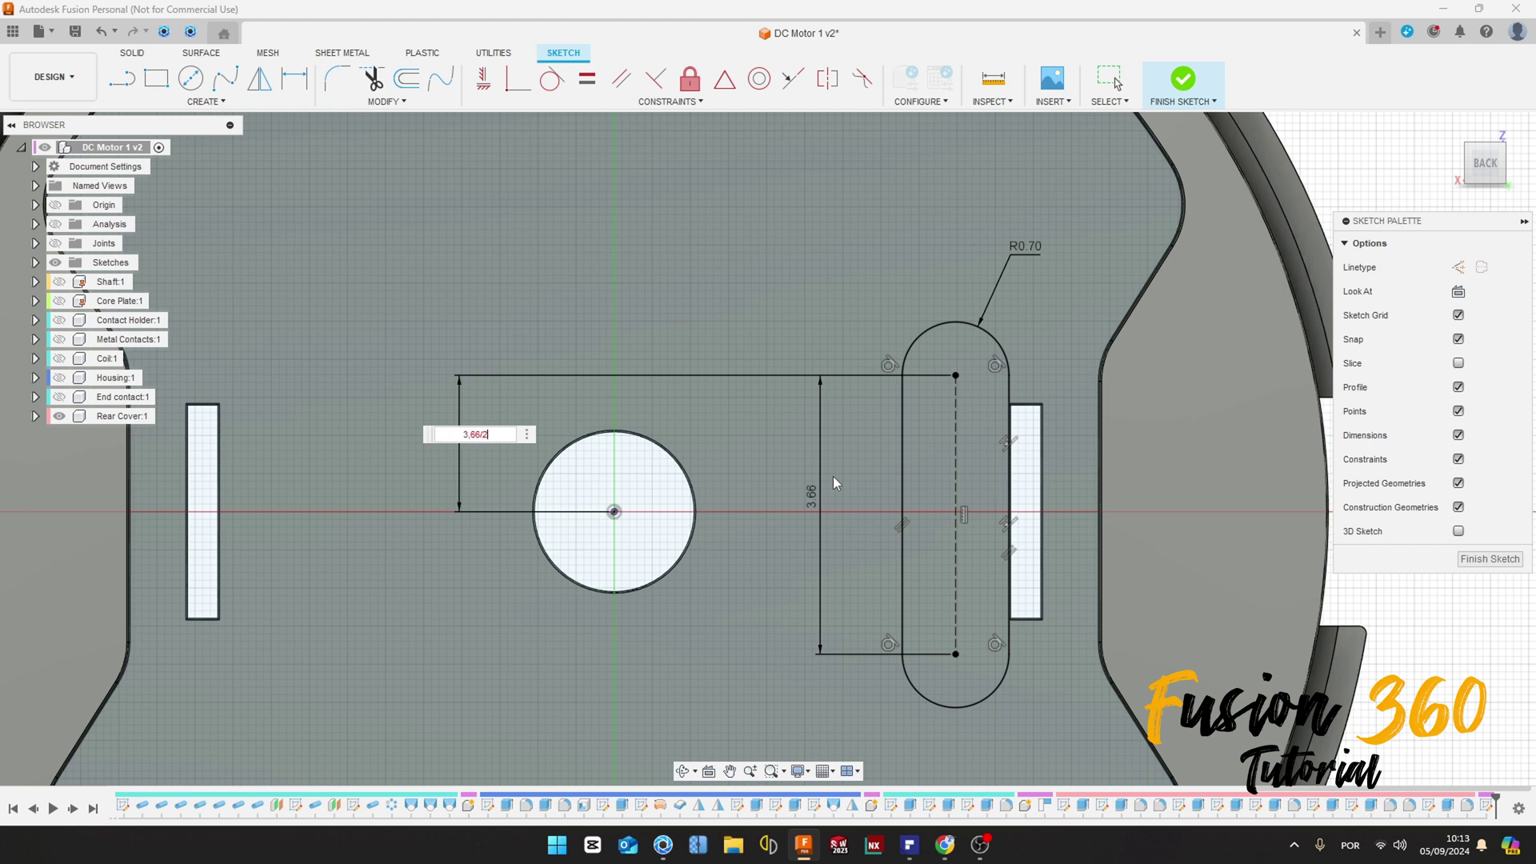
pyautogui.write('3.66/2')
pyautogui.press('Return')
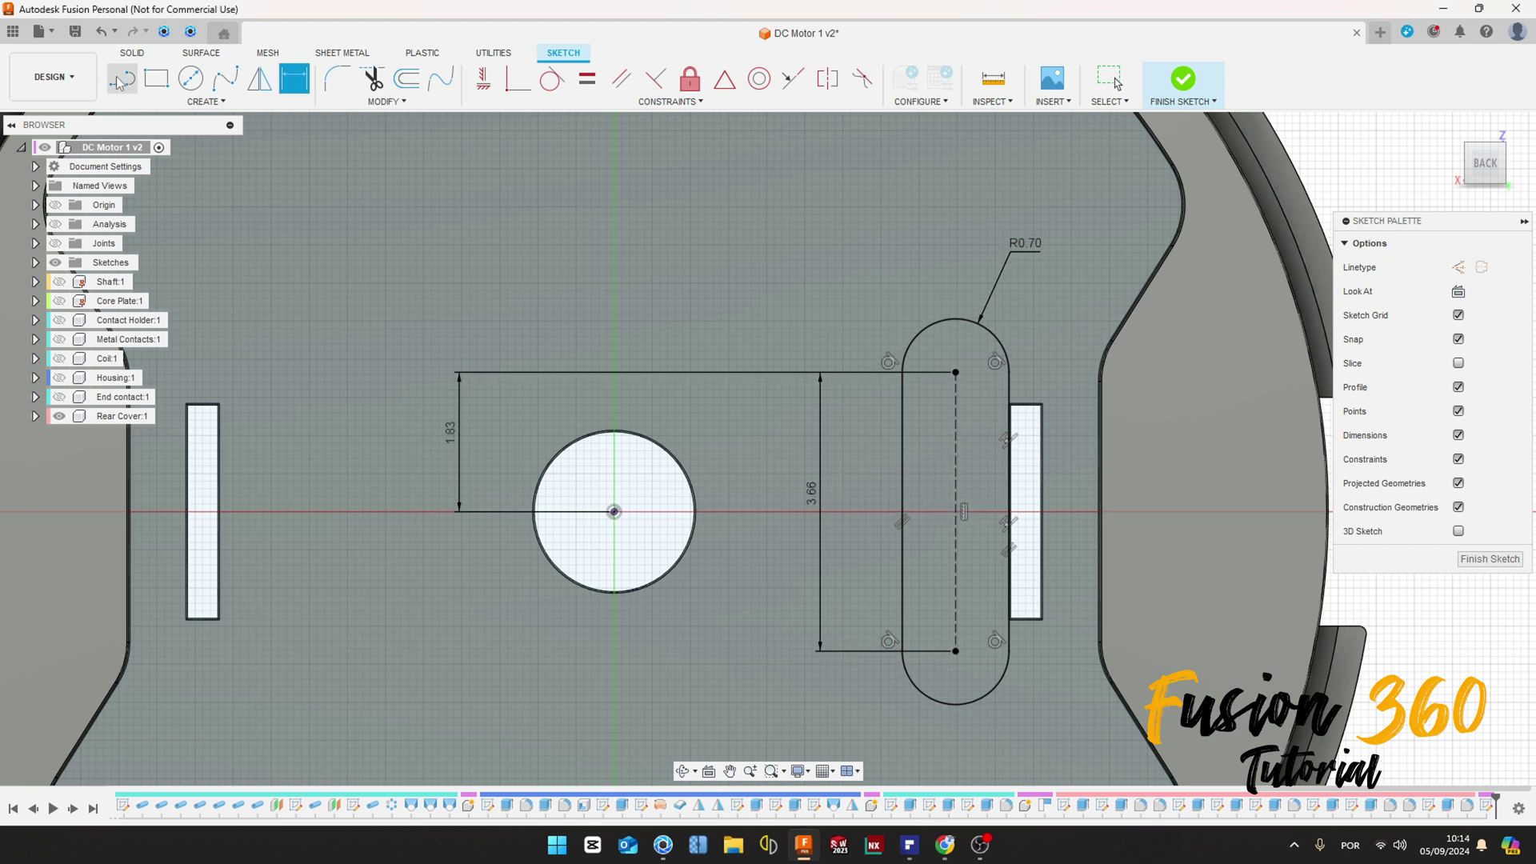
# Draw a vertical construction line about 1.4 mm long upward from the origin.
pyautogui.click(1460, 271)
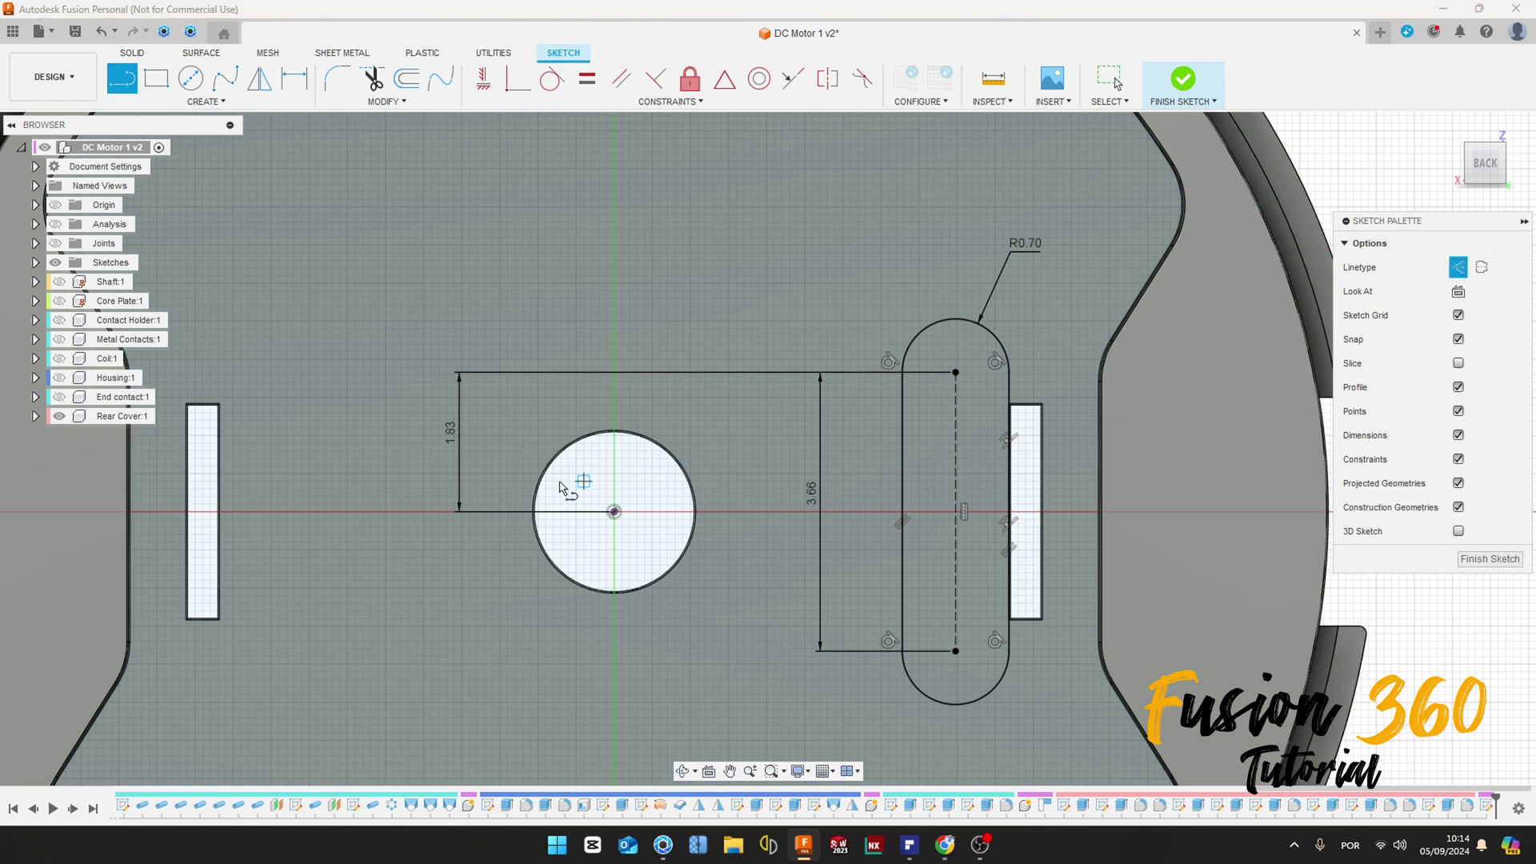
pyautogui.click(614, 512)
pyautogui.click(614, 406)
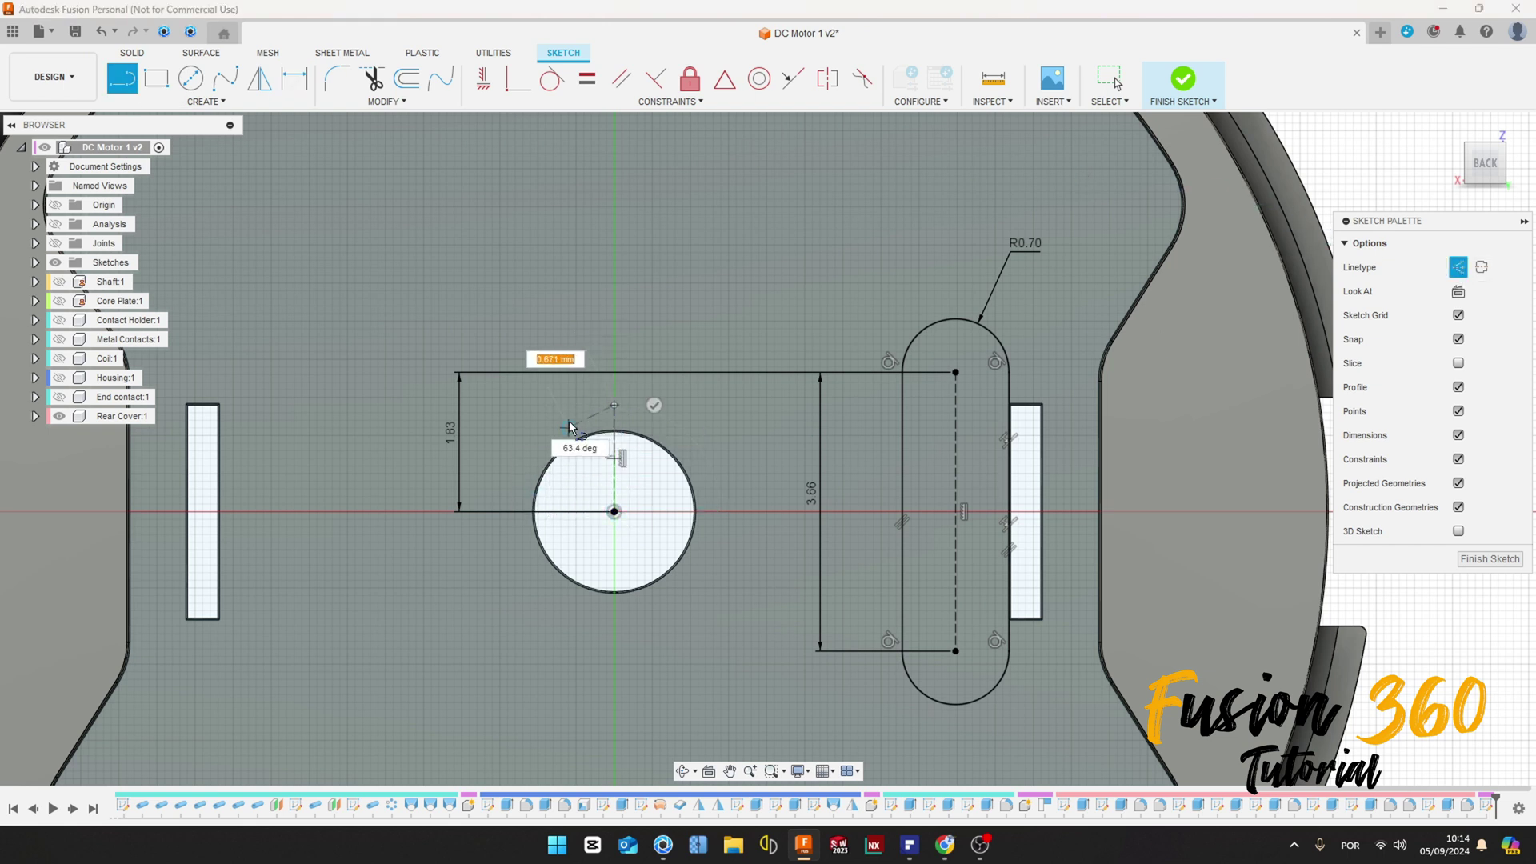
pyautogui.press('Escape')
# Mirror the slot's two arcs and two straight sides about the vertical construction line.
pyautogui.click(259, 79)
pyautogui.click(921, 334)
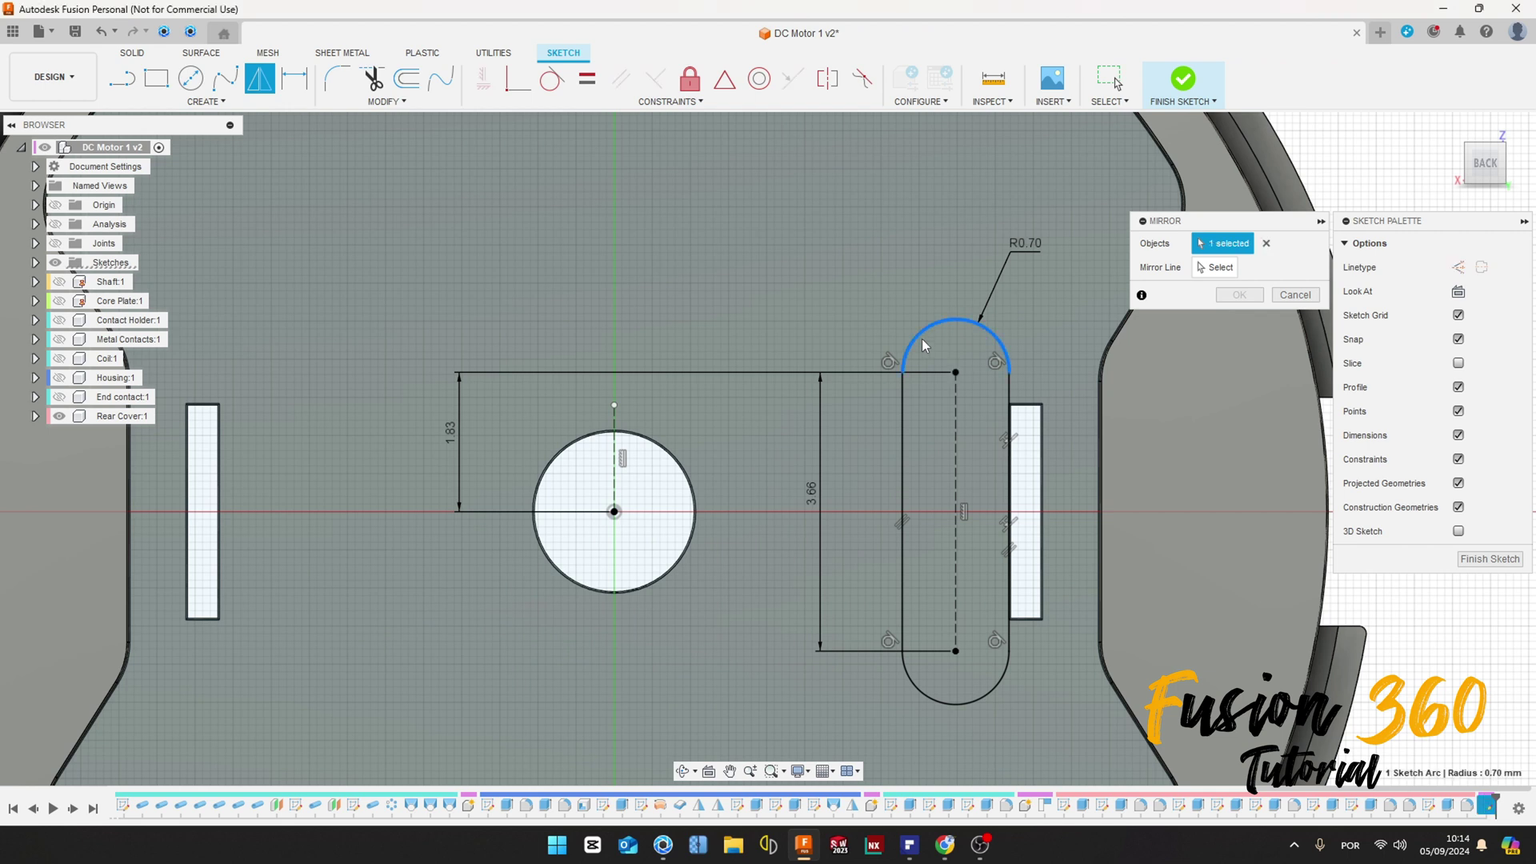
pyautogui.click(902, 435)
pyautogui.click(980, 697)
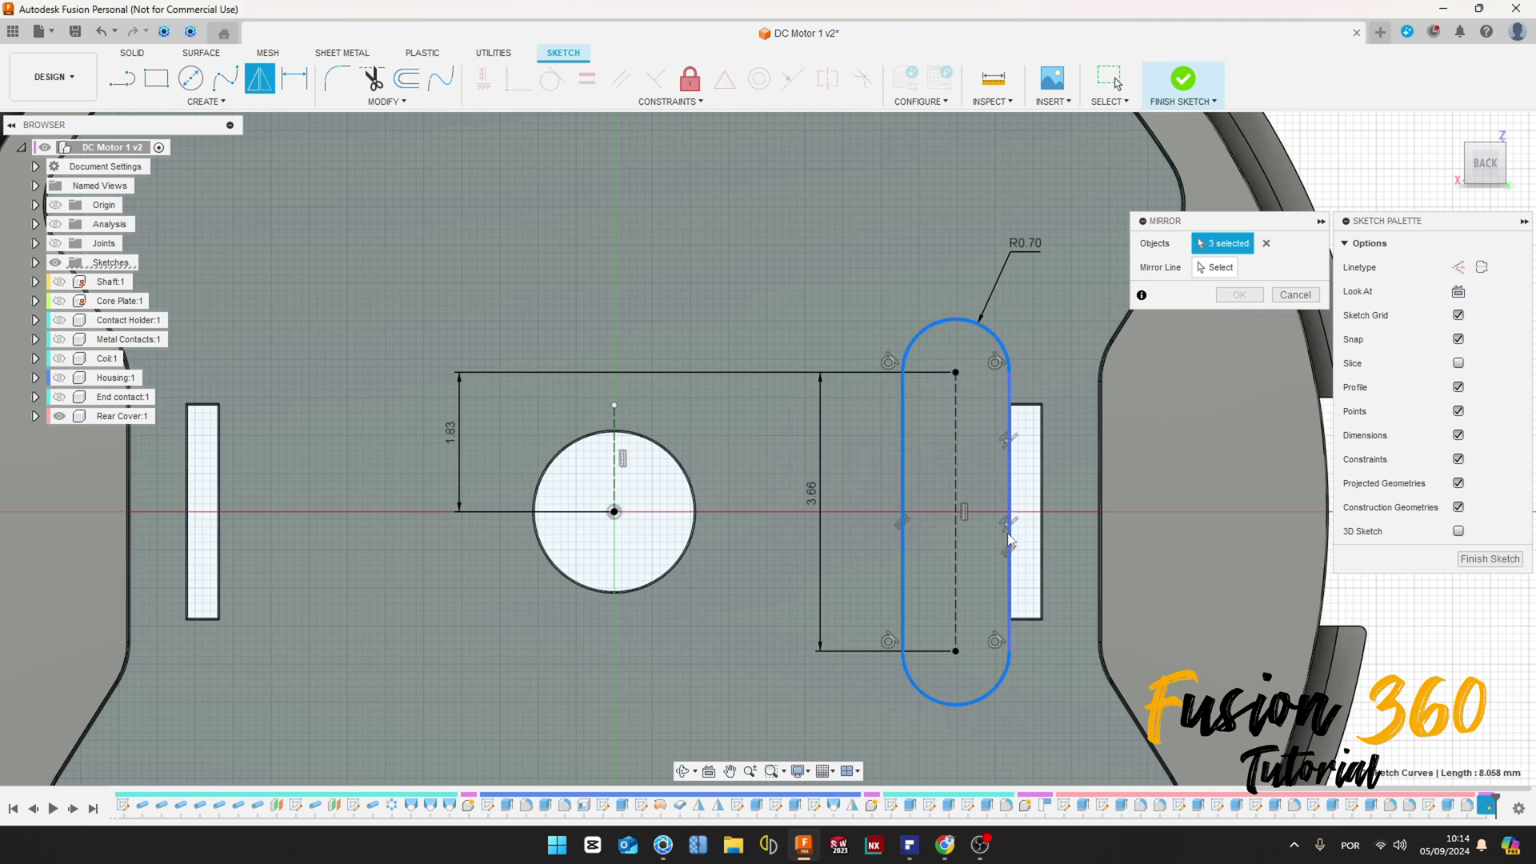
pyautogui.click(1200, 270)
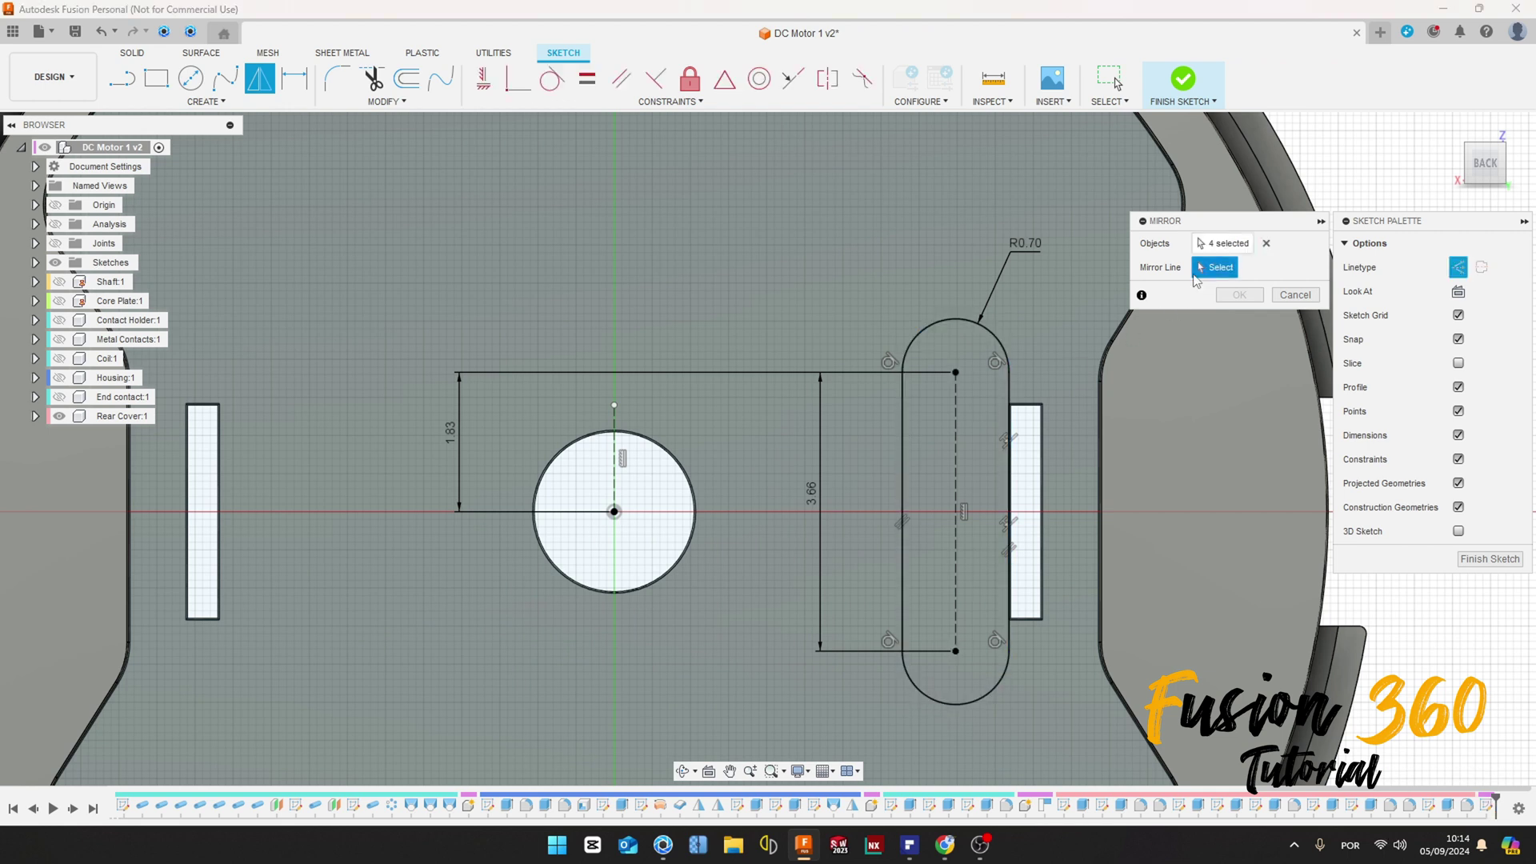
pyautogui.click(617, 469)
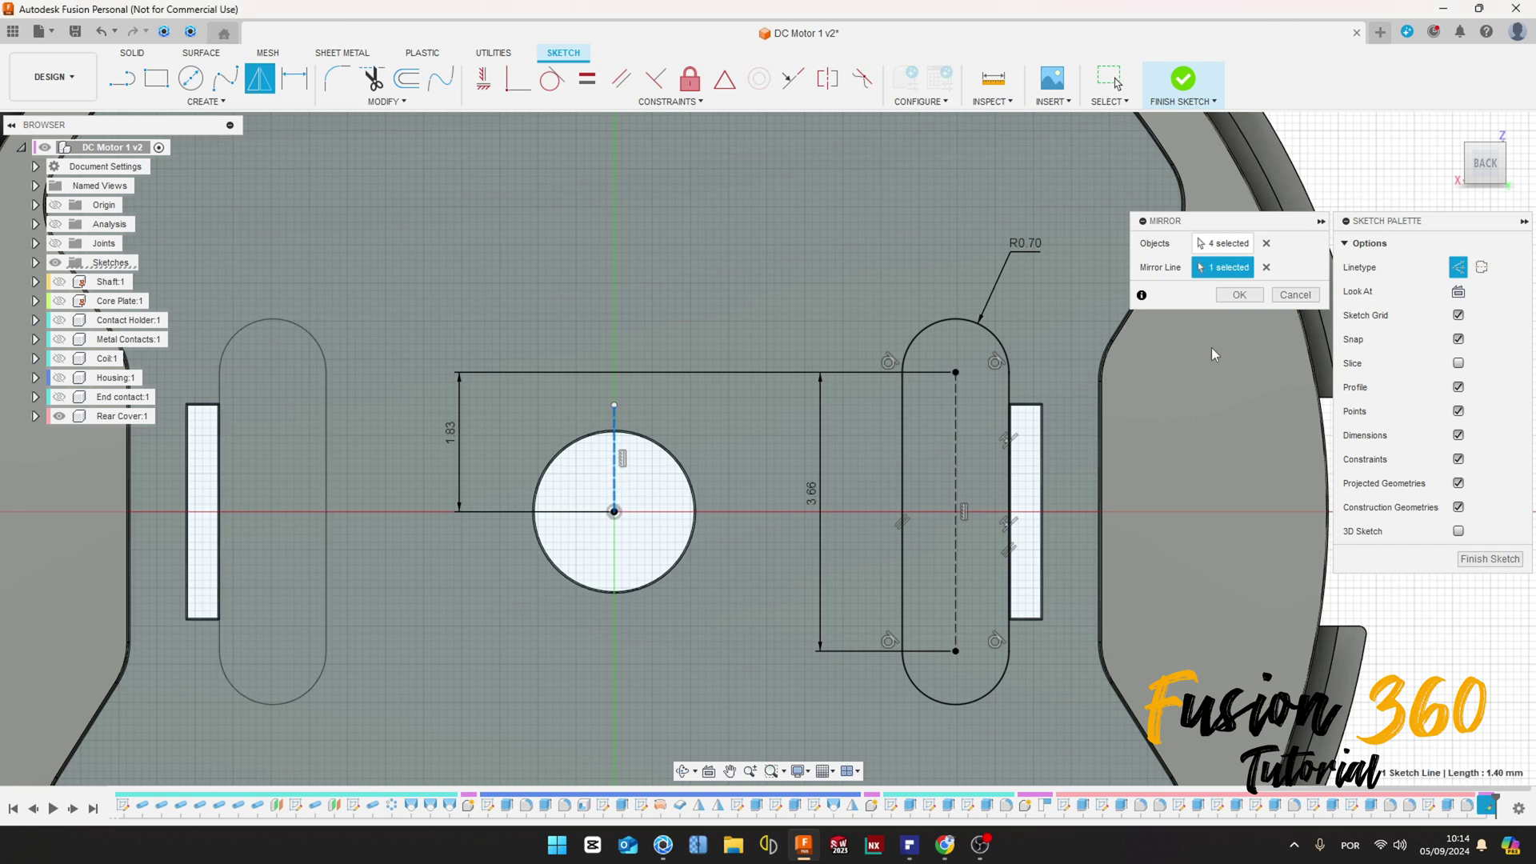
pyautogui.click(1239, 295)
pyautogui.scroll(-5, 727, 536)
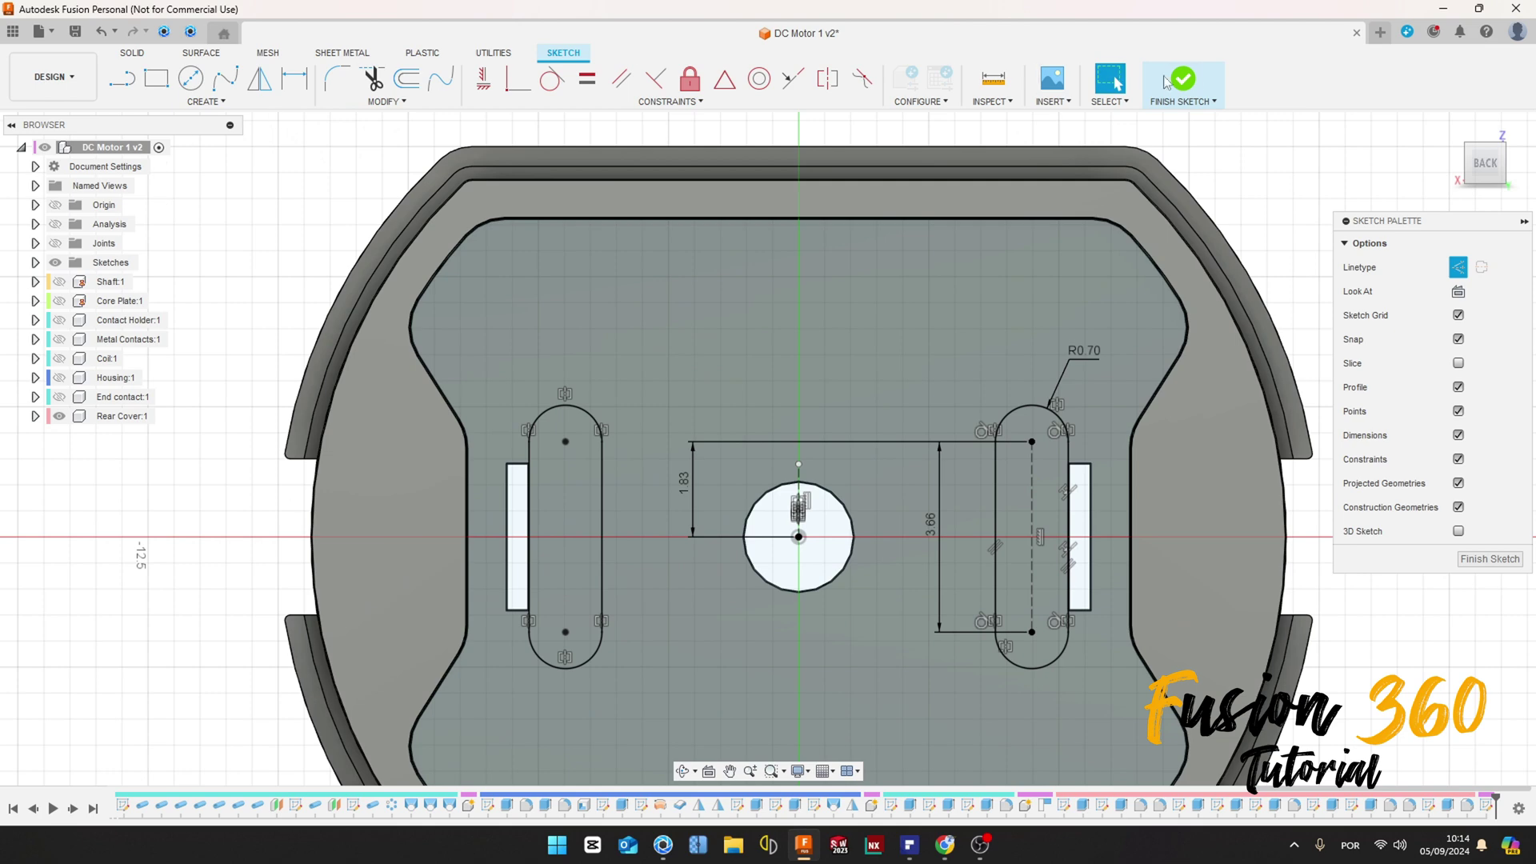
# Finish the sketch and extrude both rounded slot profiles 4 mm into the Rear Cover's interior, joined to the body.
pyautogui.click(1176, 80)
pyautogui.click(156, 78)
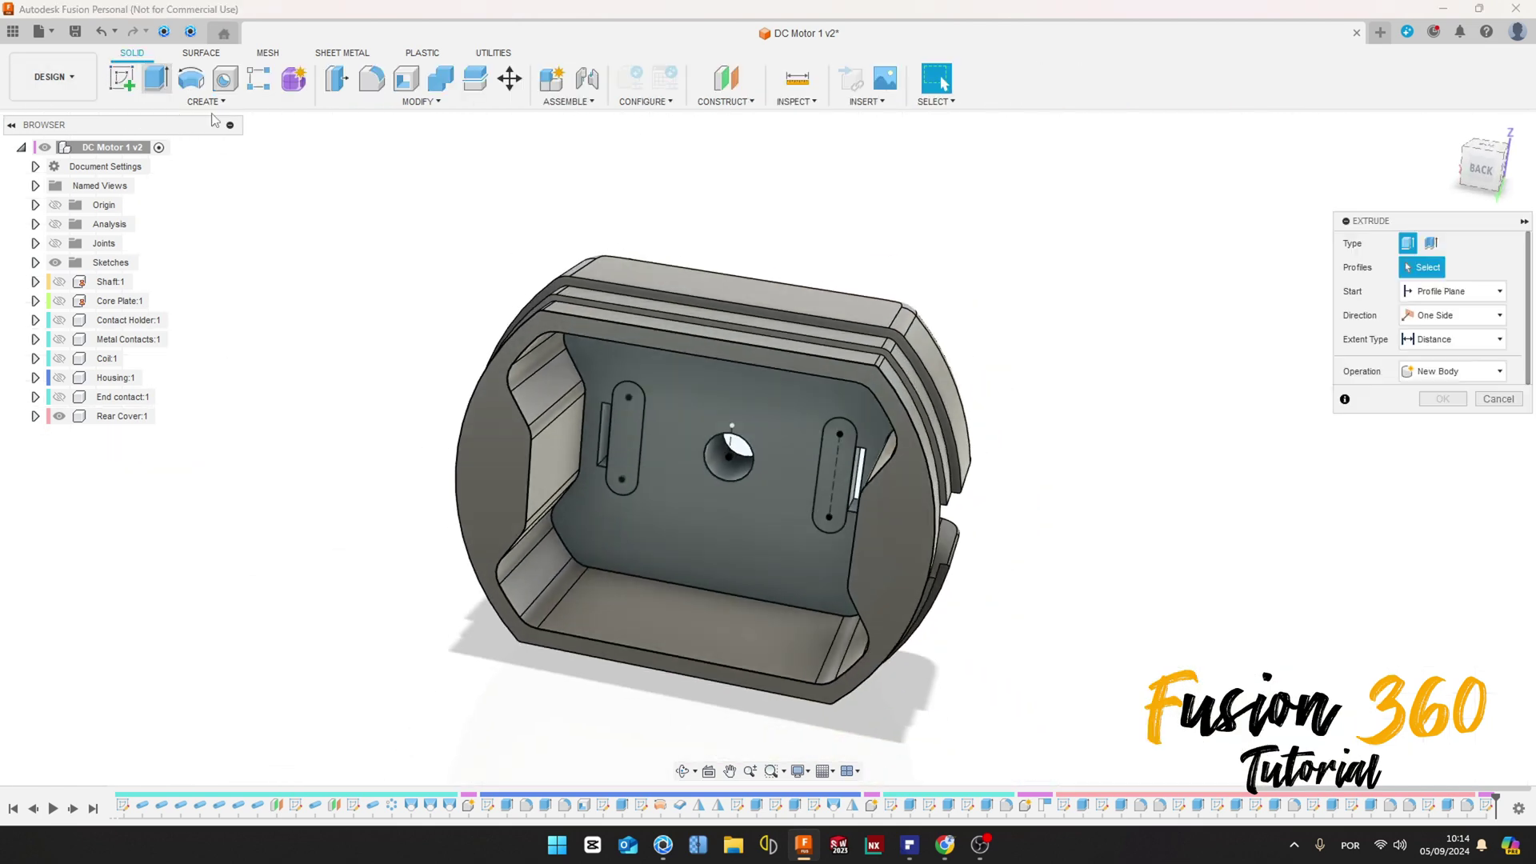
pyautogui.click(628, 436)
pyautogui.click(832, 488)
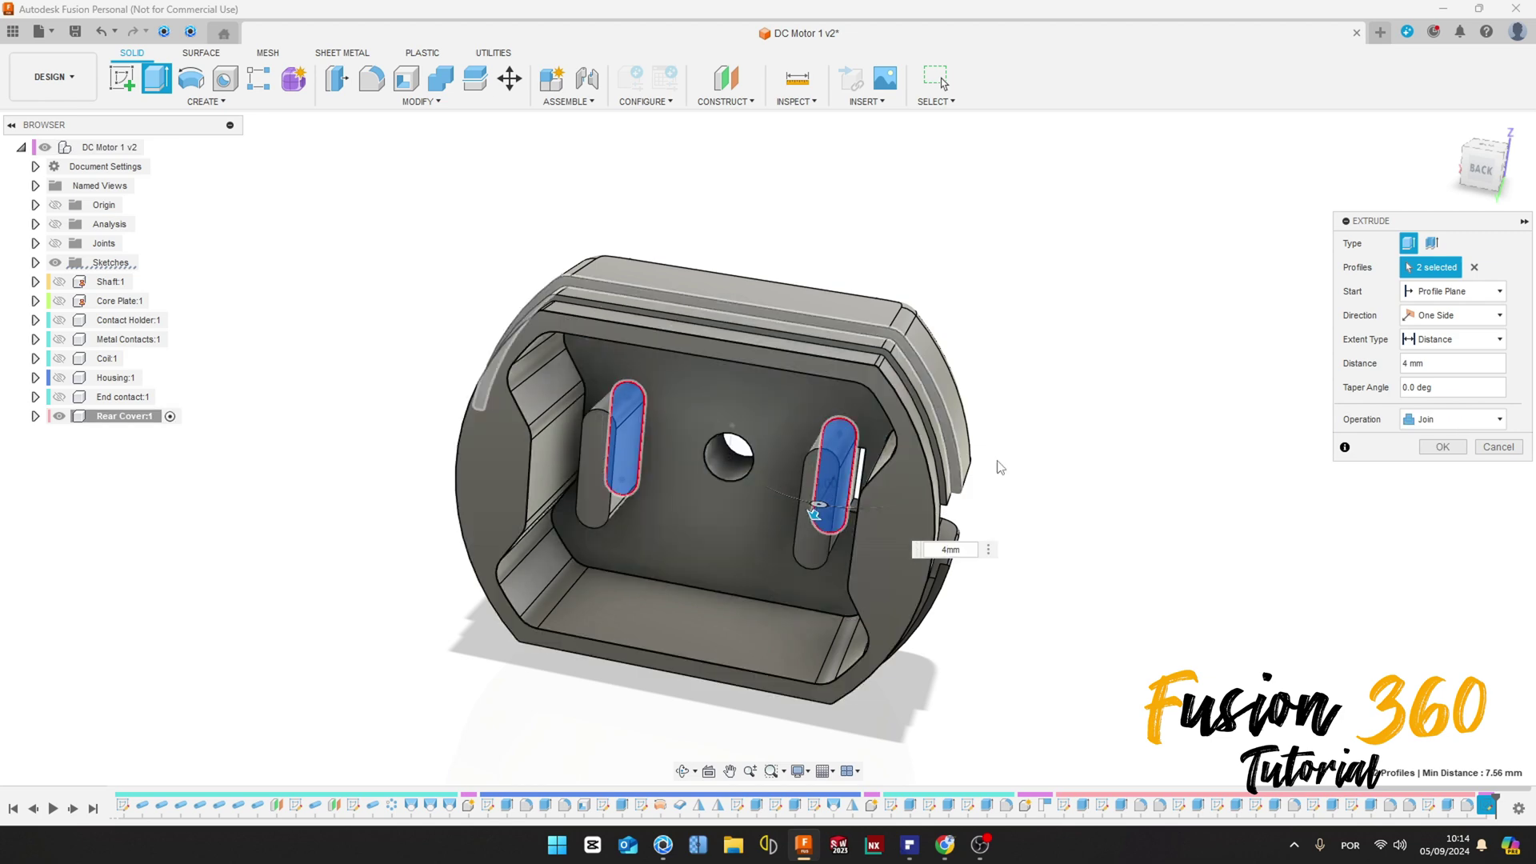
pyautogui.click(1440, 447)
pyautogui.keyDown('shift'); pyautogui.moveTo(1207, 490); pyautogui.dragTo(771, 414, button='middle'); pyautogui.keyUp('shift')
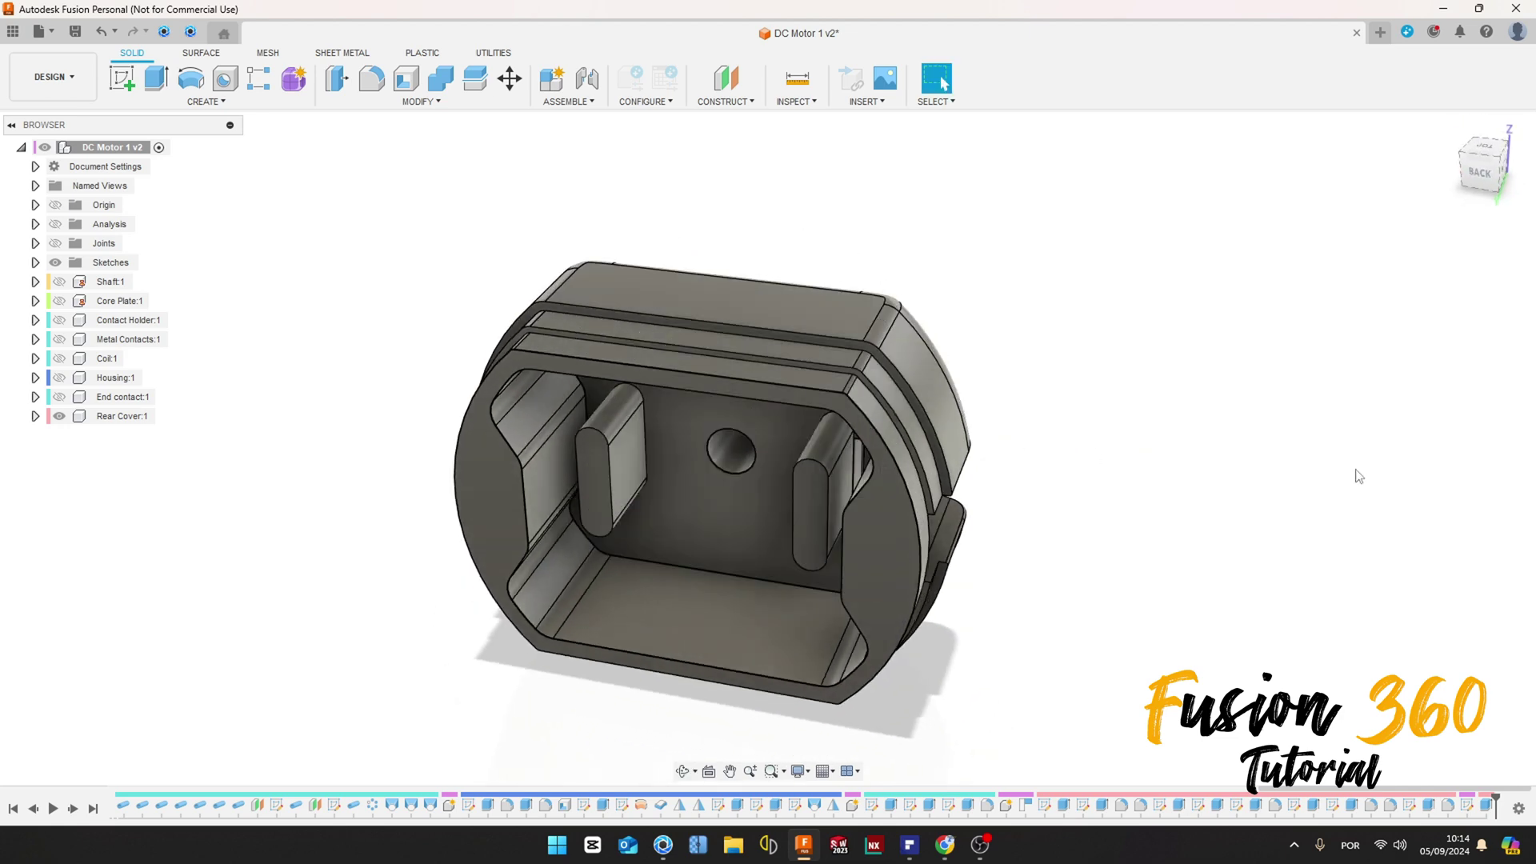
# Sketch a 6 mm diameter circle centred on the origin on the Rear Cover's inner floor face and finish the sketch.
pyautogui.click(122, 78)
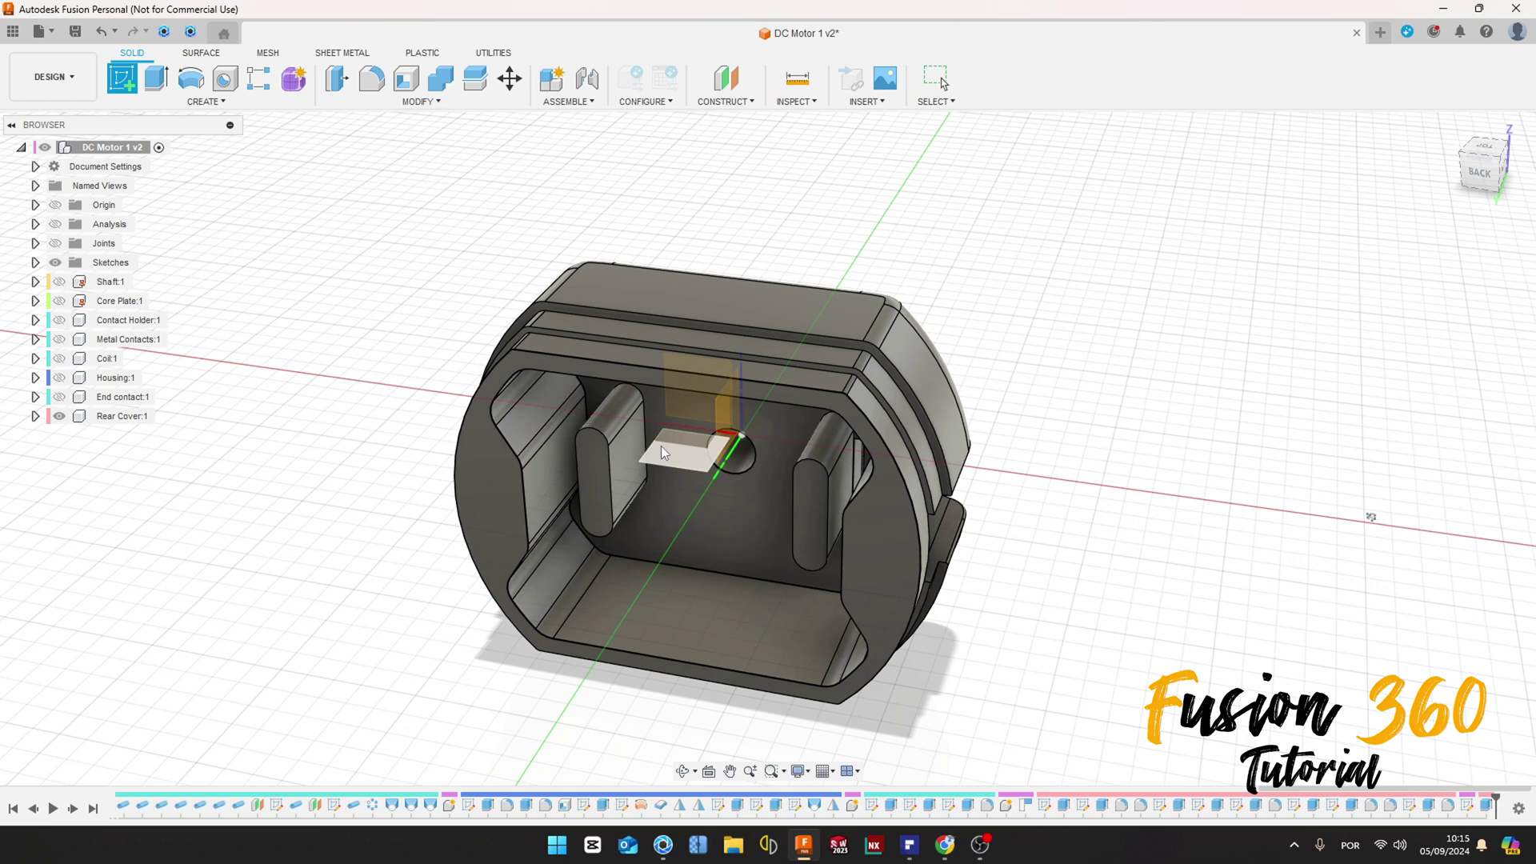
pyautogui.click(713, 519)
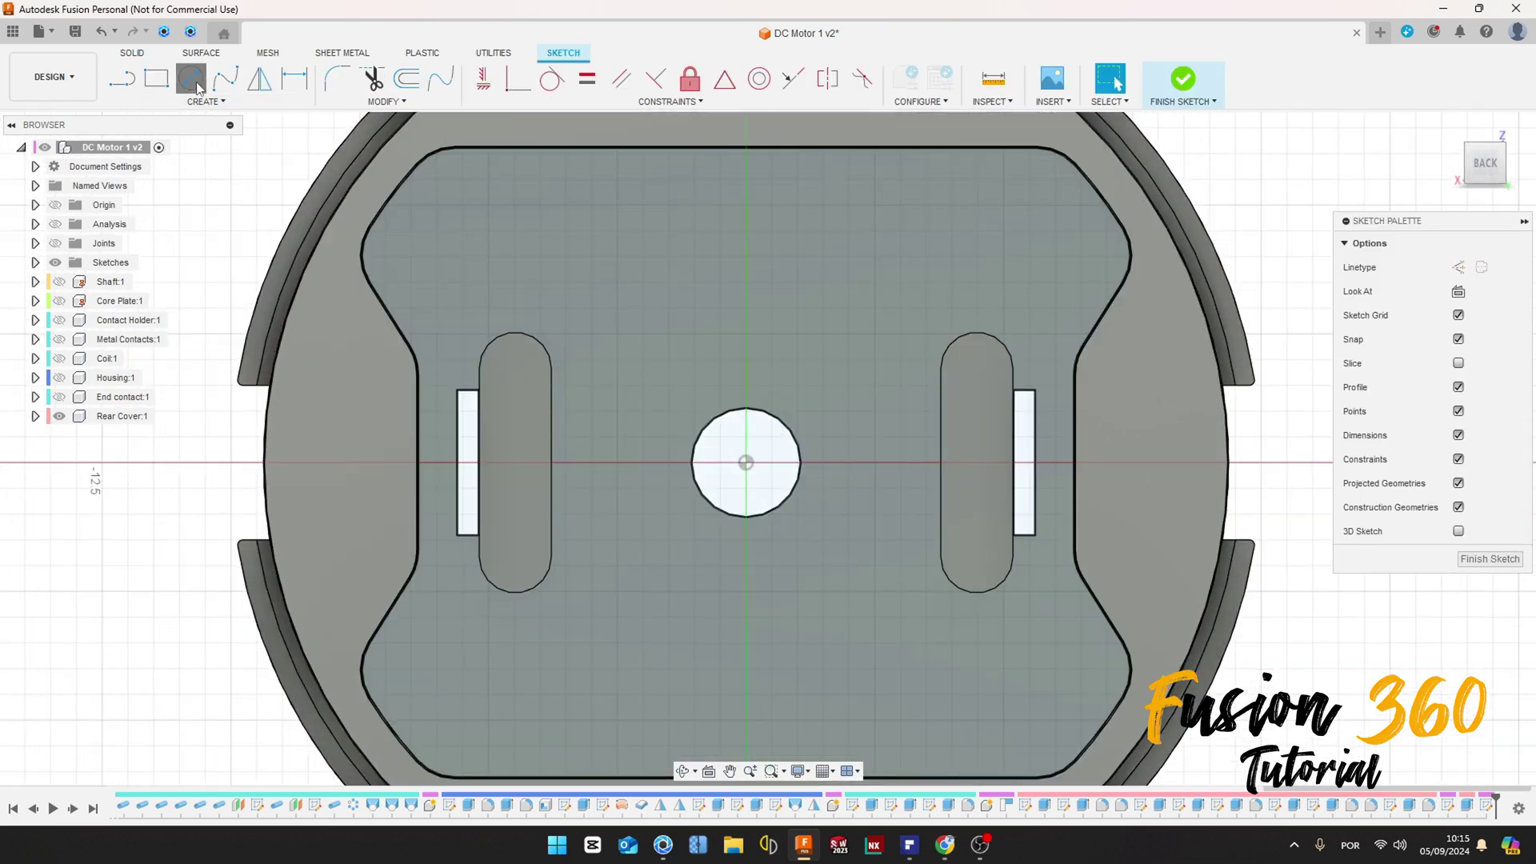
pyautogui.click(198, 86)
pyautogui.click(746, 464)
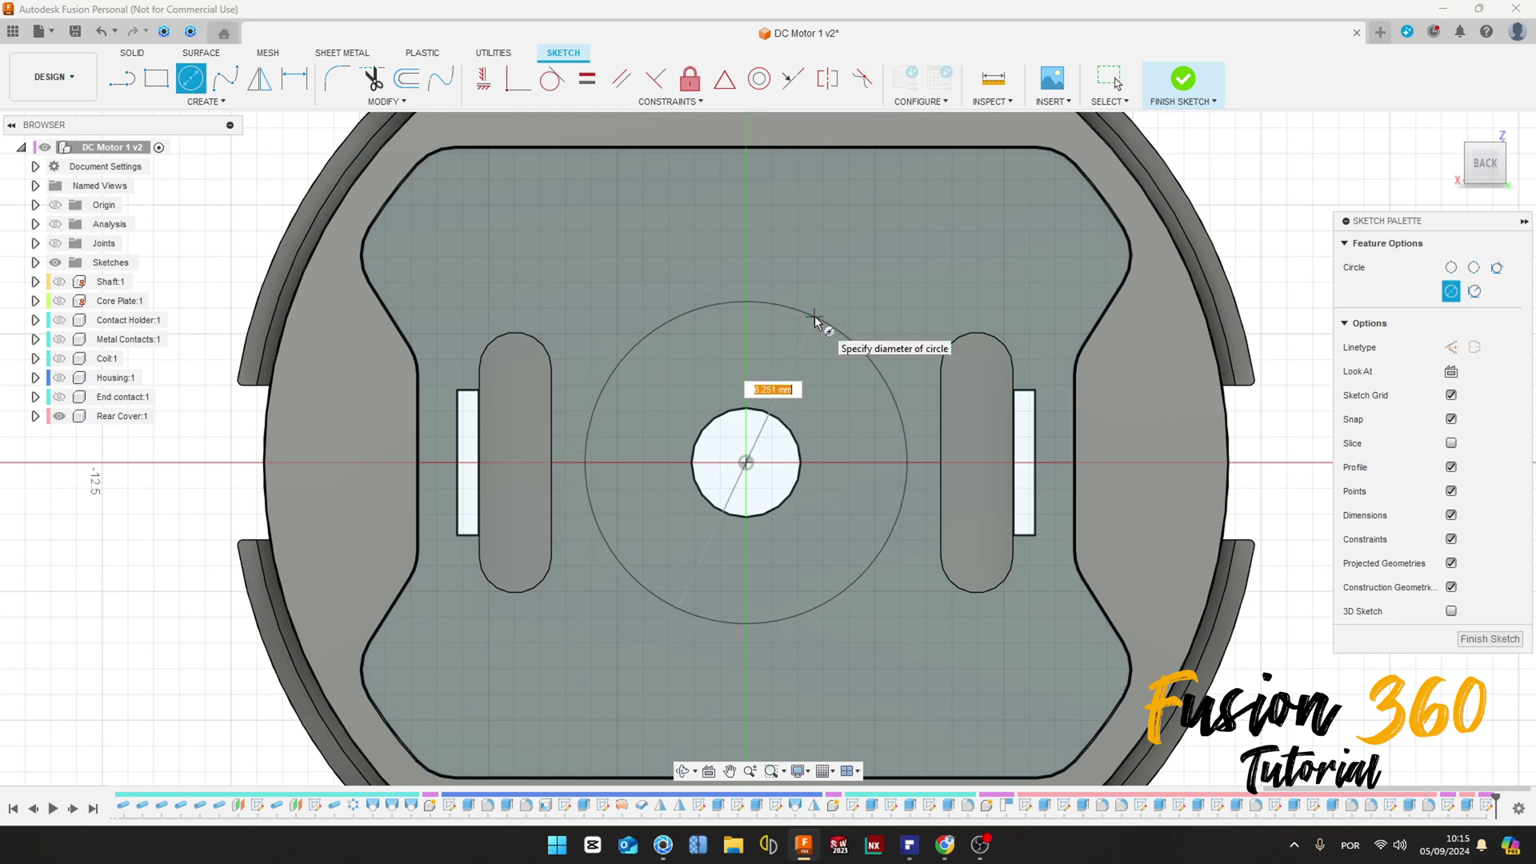
pyautogui.write('6')
pyautogui.press('Return')
pyautogui.press('Escape')
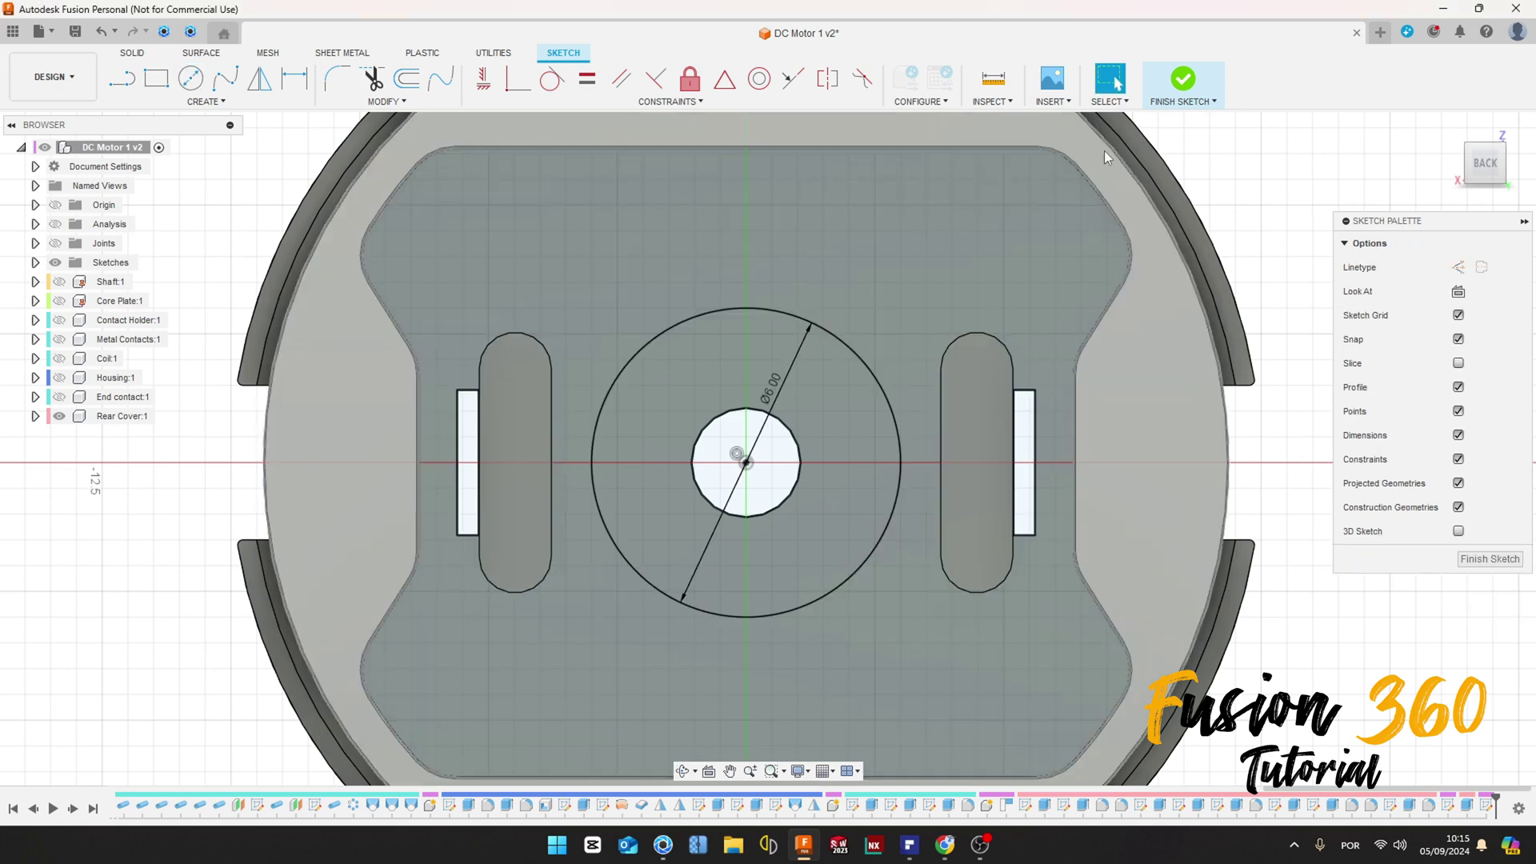
pyautogui.click(1182, 78)
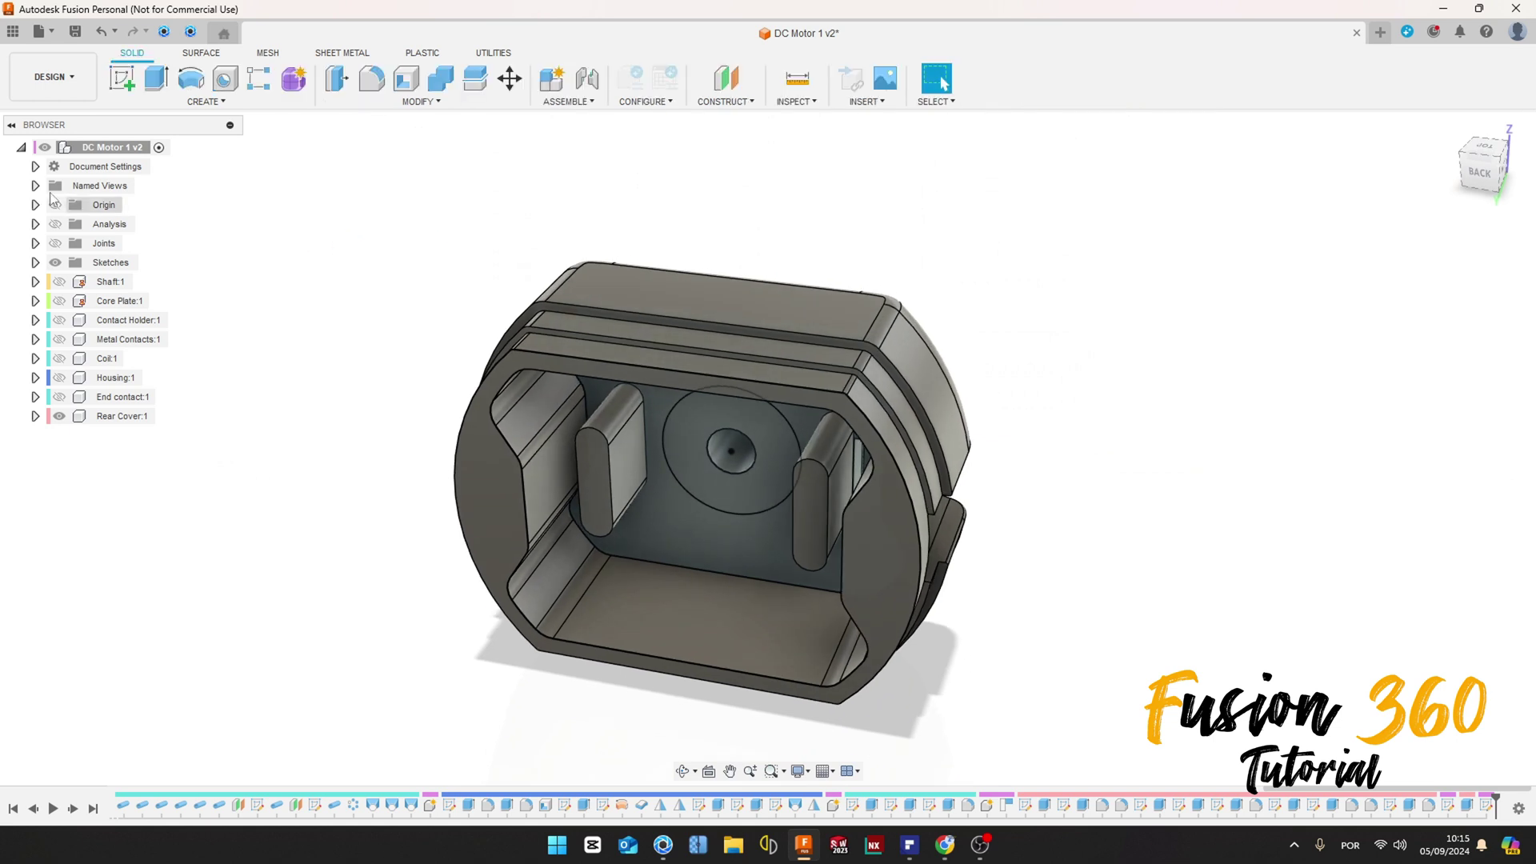
# Extrude the ring profile between the 6 mm circle and the shaft hole by -2.5 mm as a cut.
pyautogui.click(156, 78)
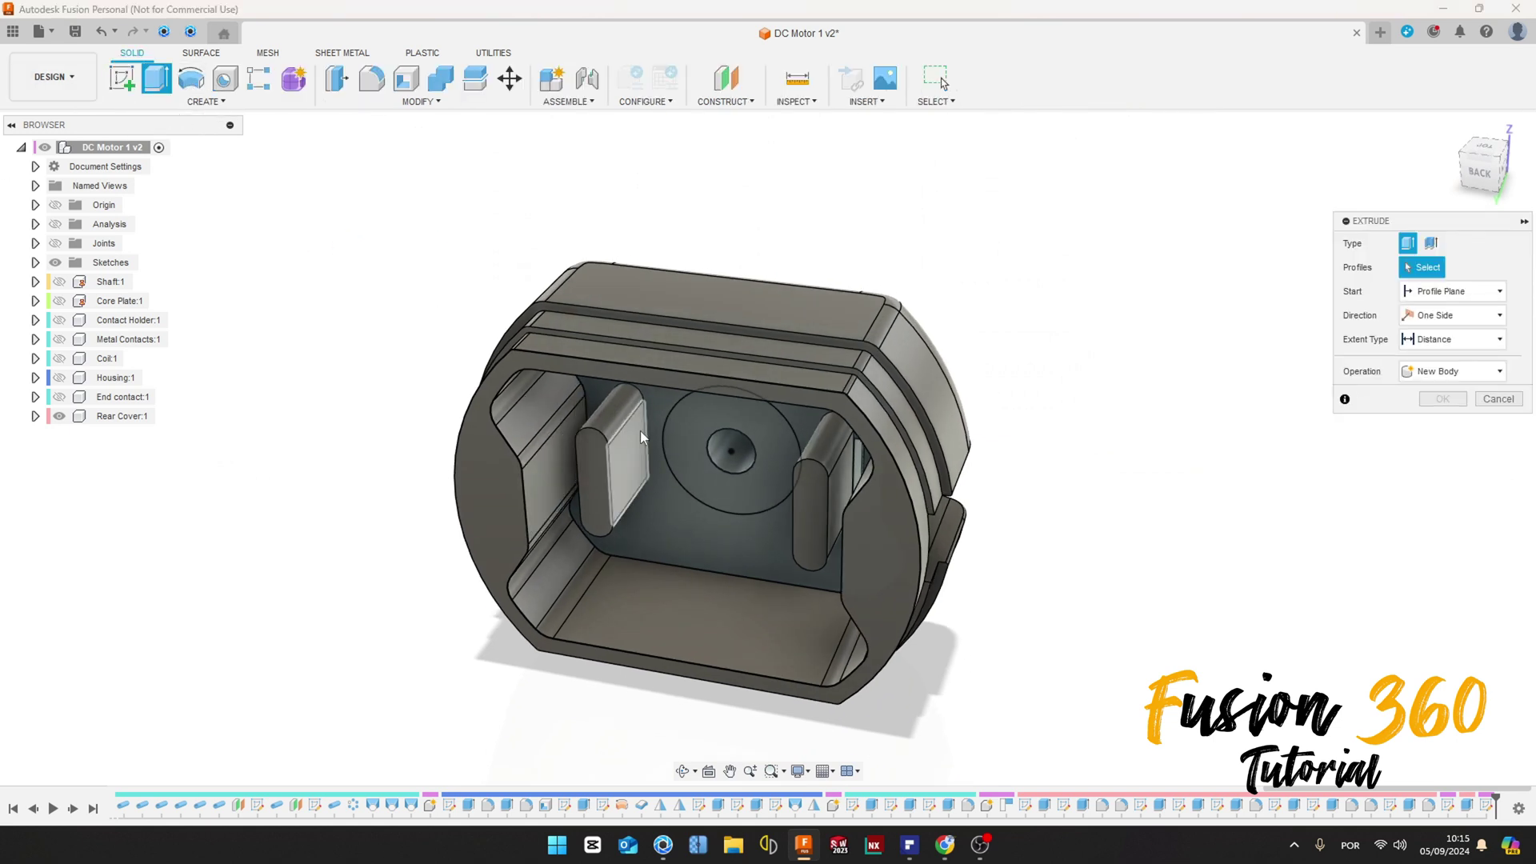
pyautogui.click(756, 466)
pyautogui.keyDown('shift'); pyautogui.moveTo(756, 466); pyautogui.dragTo(754, 467, button='middle'); pyautogui.keyUp('shift')
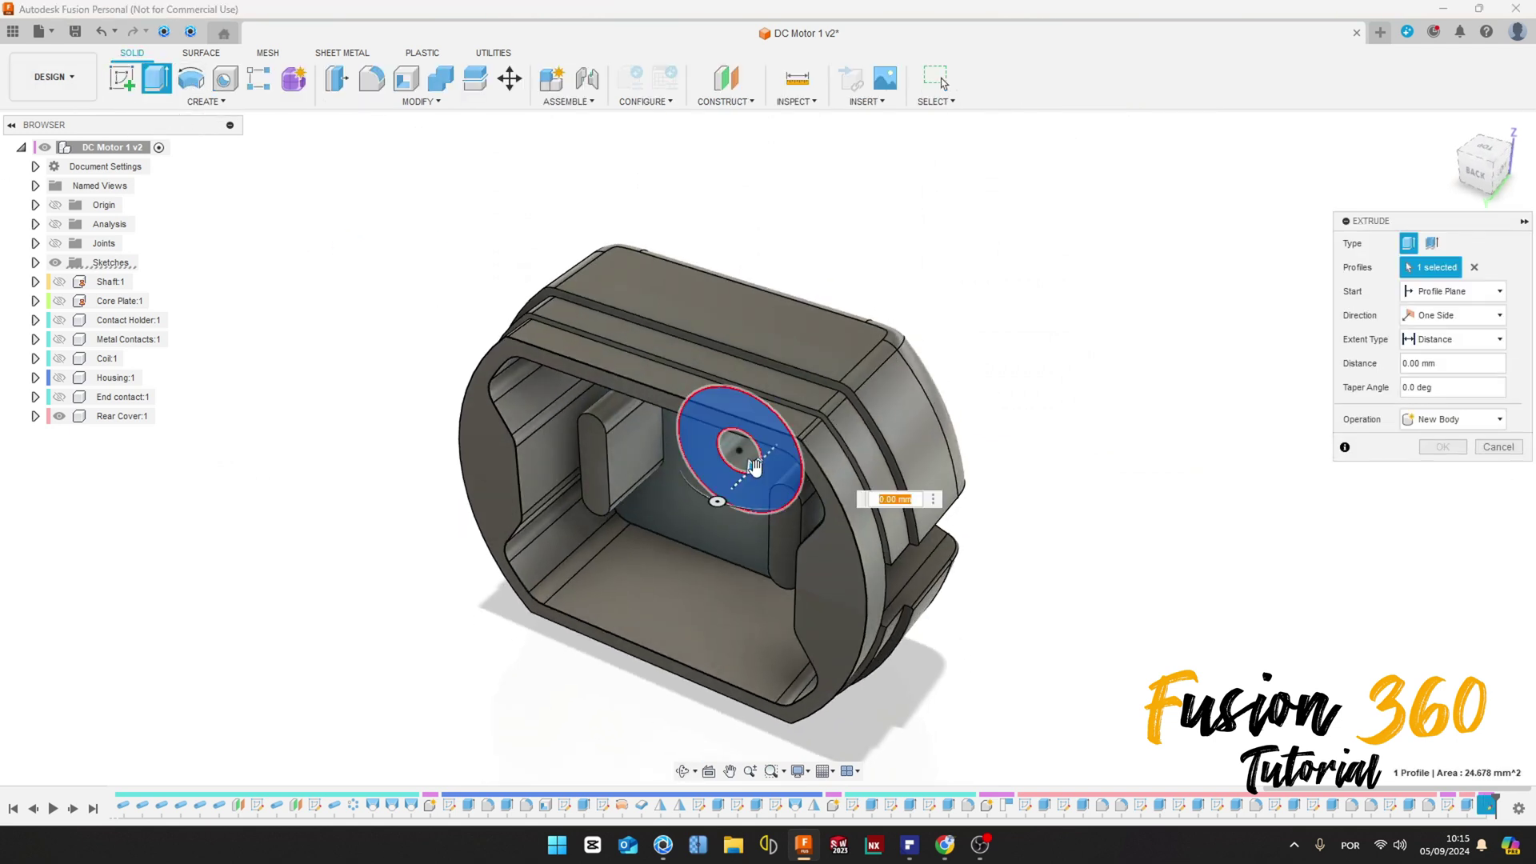
pyautogui.moveTo(755, 467); pyautogui.dragTo(796, 456)
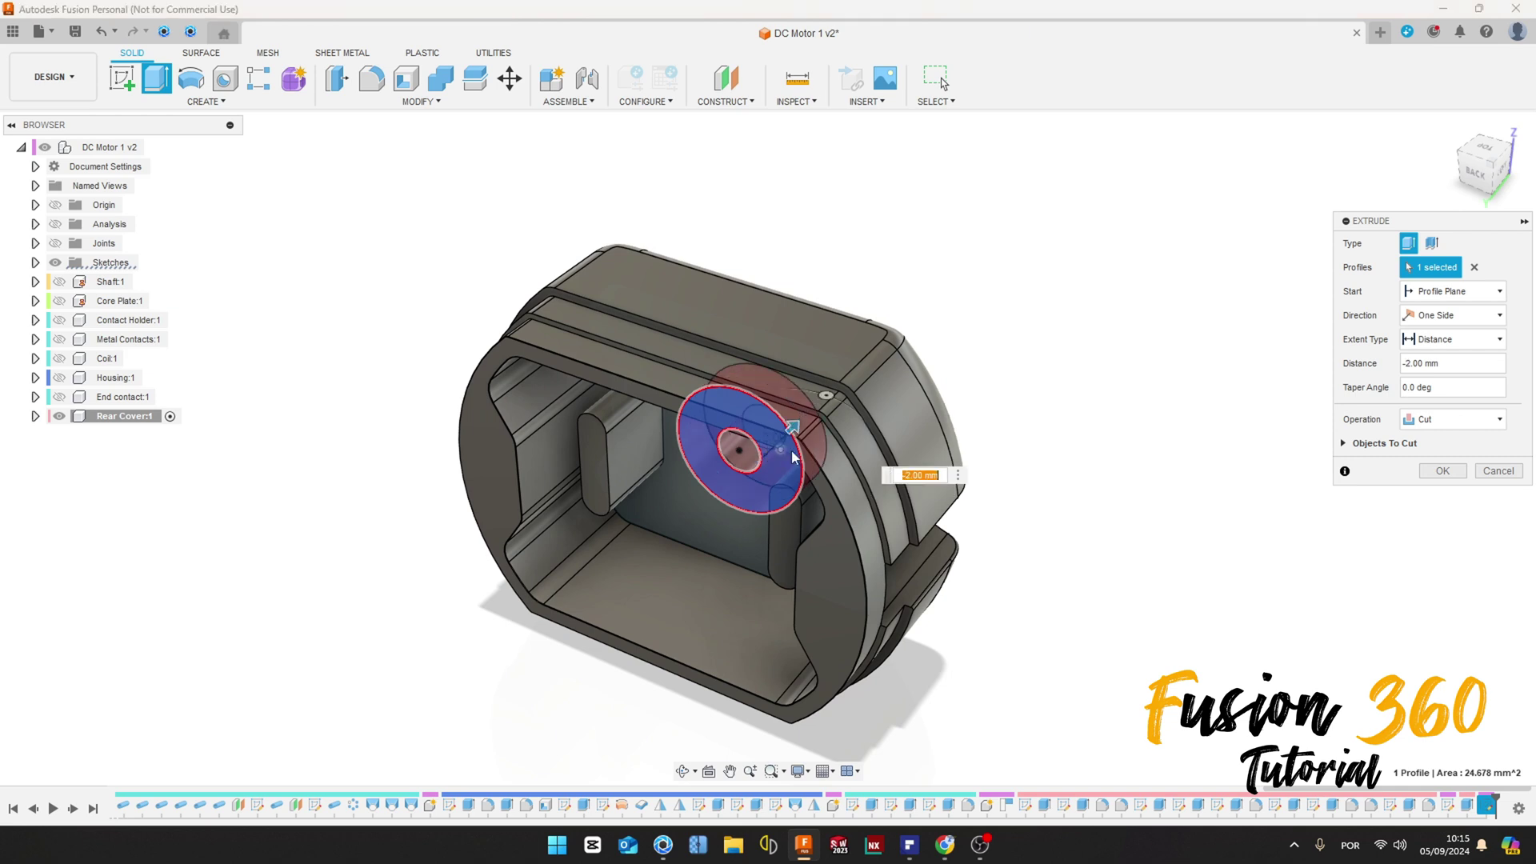
pyautogui.press('Return')
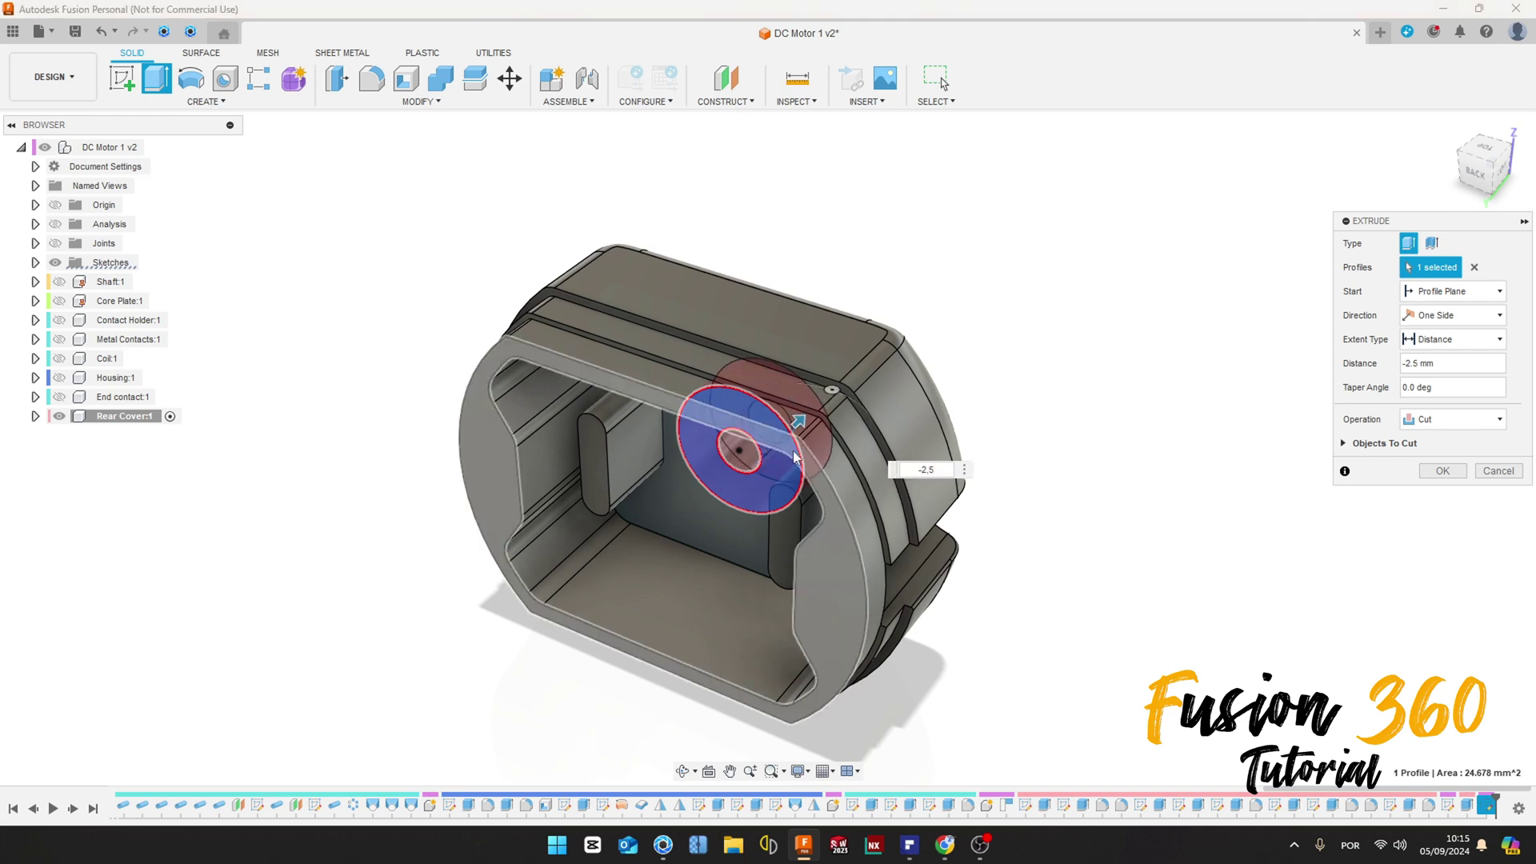
pyautogui.keyDown('shift'); pyautogui.moveTo(783, 445); pyautogui.dragTo(703, 417, button='middle'); pyautogui.keyUp('shift')
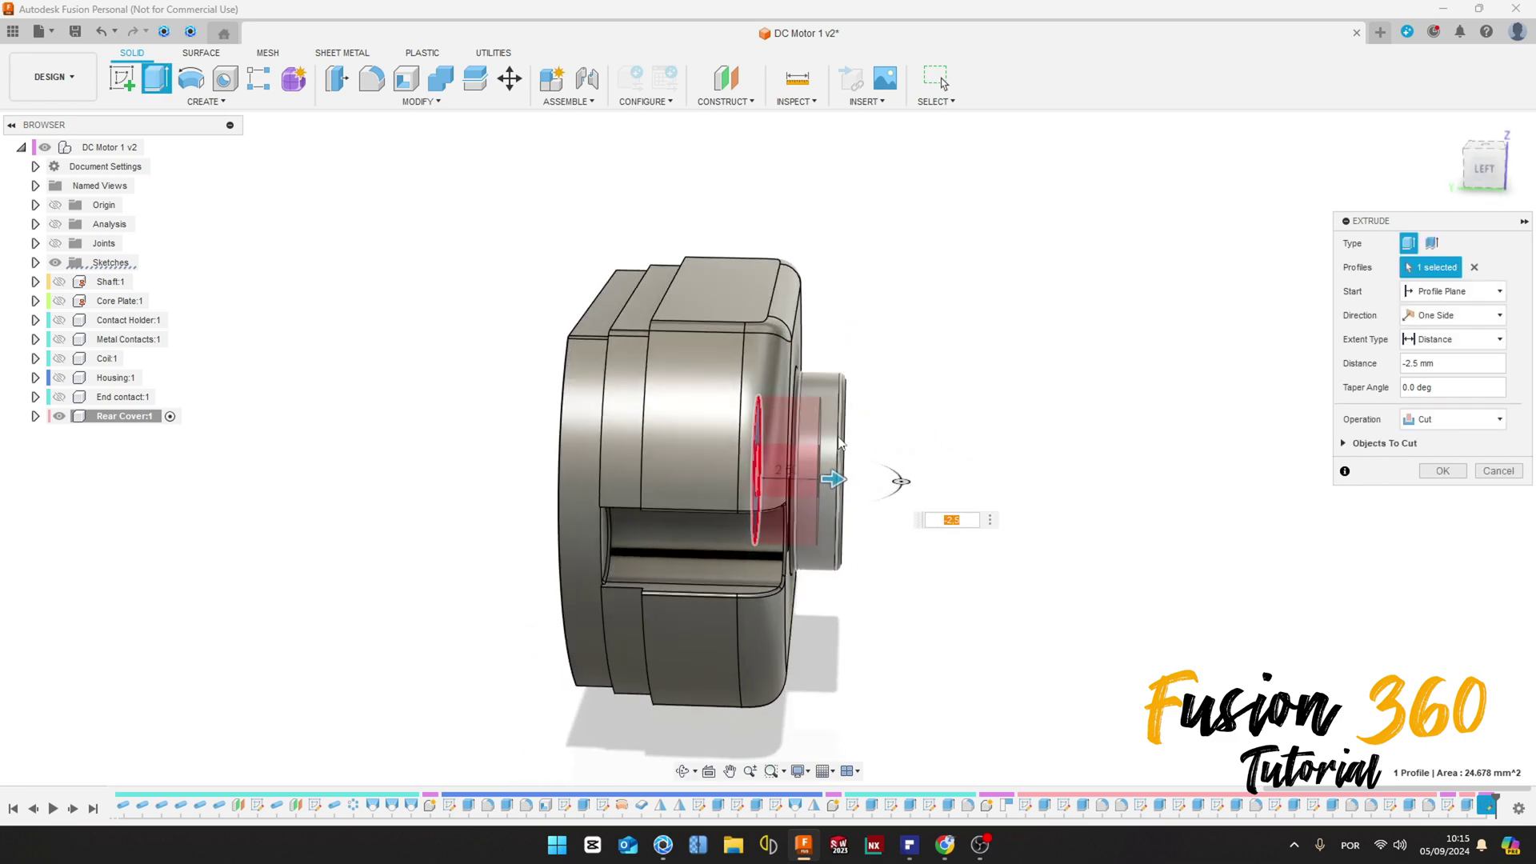
pyautogui.press('Return')
pyautogui.moveTo(645, 524)
pyautogui.keyDown('shift'); pyautogui.mouseDown(button='middle')
pyautogui.moveTo(608, 512)
pyautogui.moveTo(640, 524)
pyautogui.mouseUp(button='middle'); pyautogui.keyUp('shift')
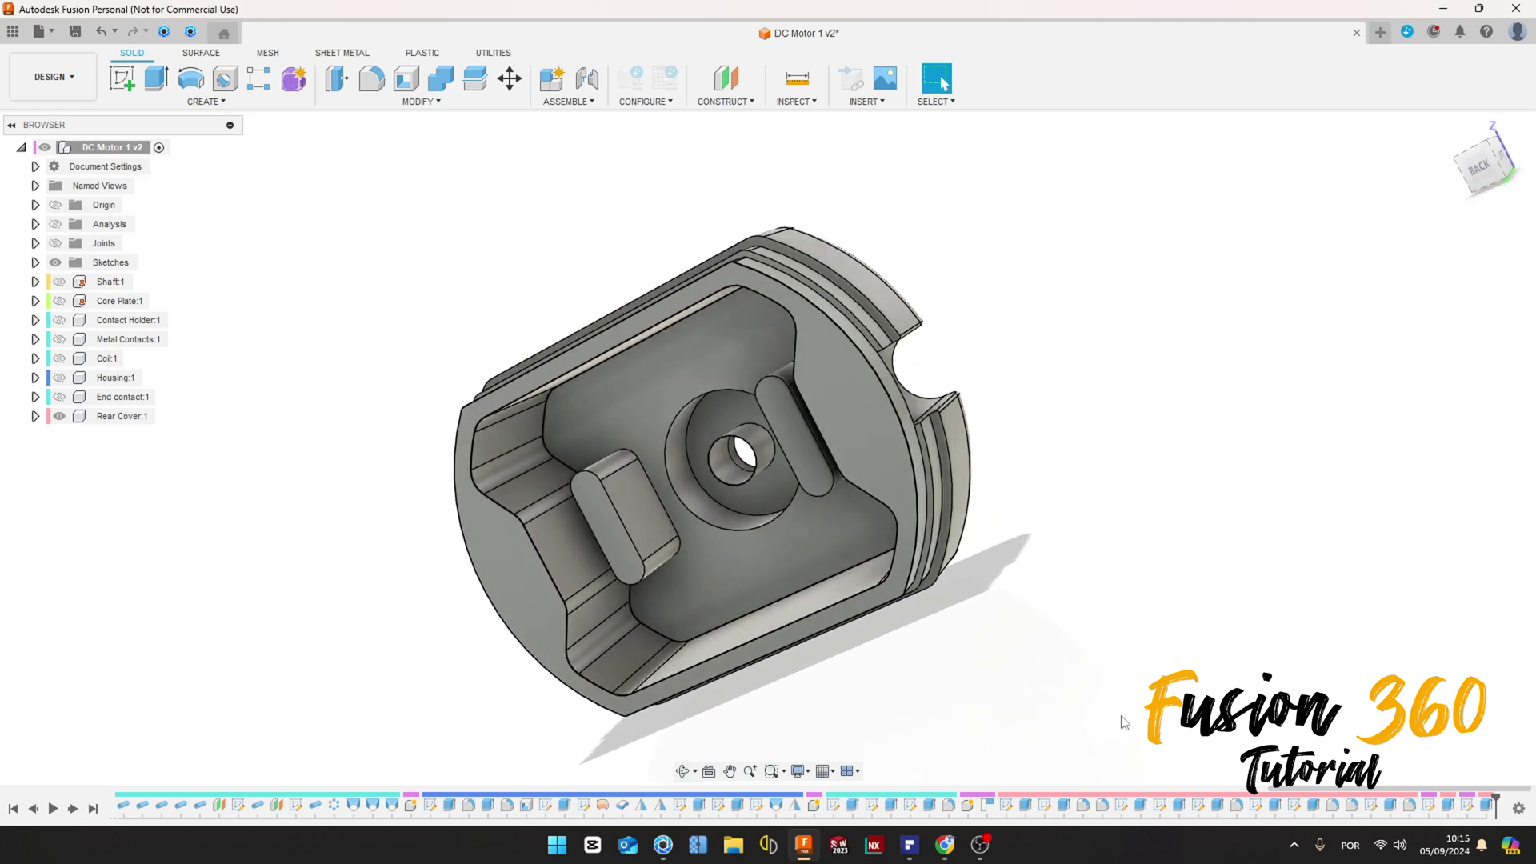
# Edit the circular recess cut to also include the central profile inside the ring.
pyautogui.doubleClick(1487, 806)
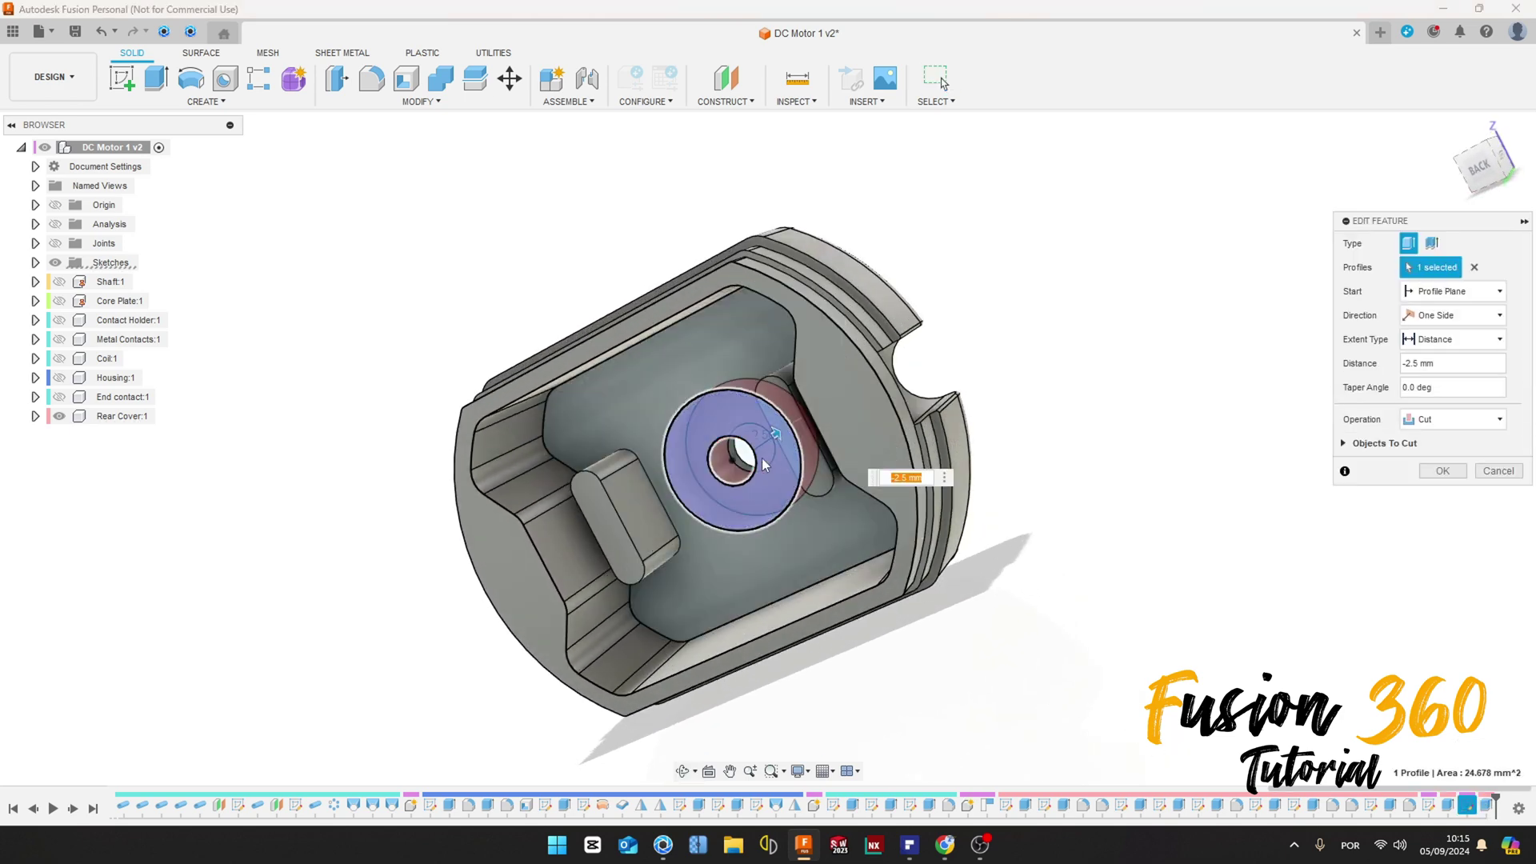
pyautogui.keyDown('shift'); pyautogui.moveTo(798, 516); pyautogui.dragTo(759, 460, button='middle'); pyautogui.keyUp('shift')
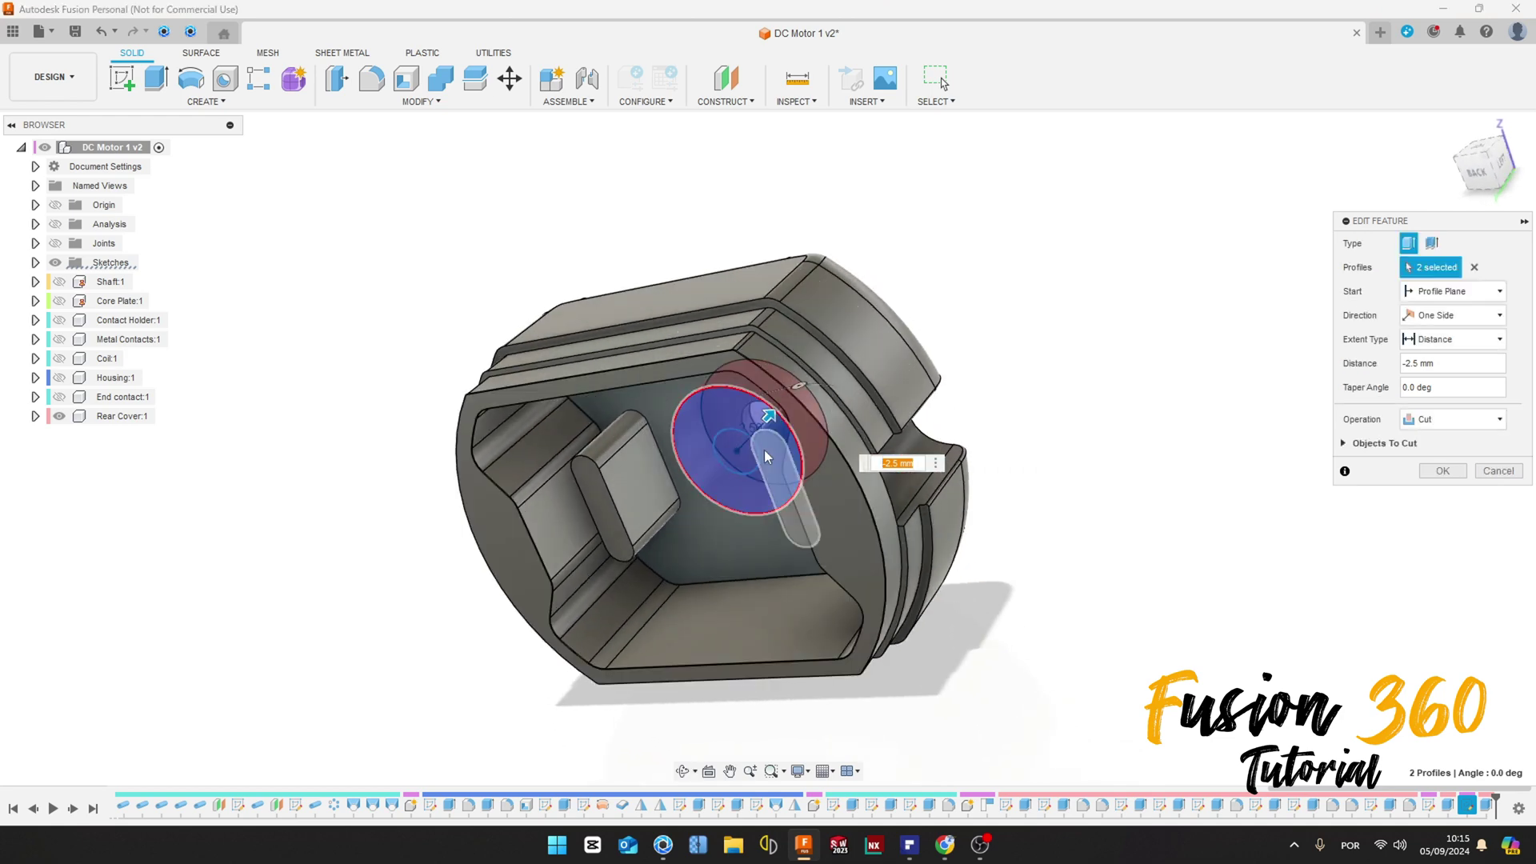
pyautogui.click(1443, 471)
pyautogui.keyDown('shift'); pyautogui.moveTo(1028, 496); pyautogui.dragTo(1001, 520, button='middle'); pyautogui.keyUp('shift')
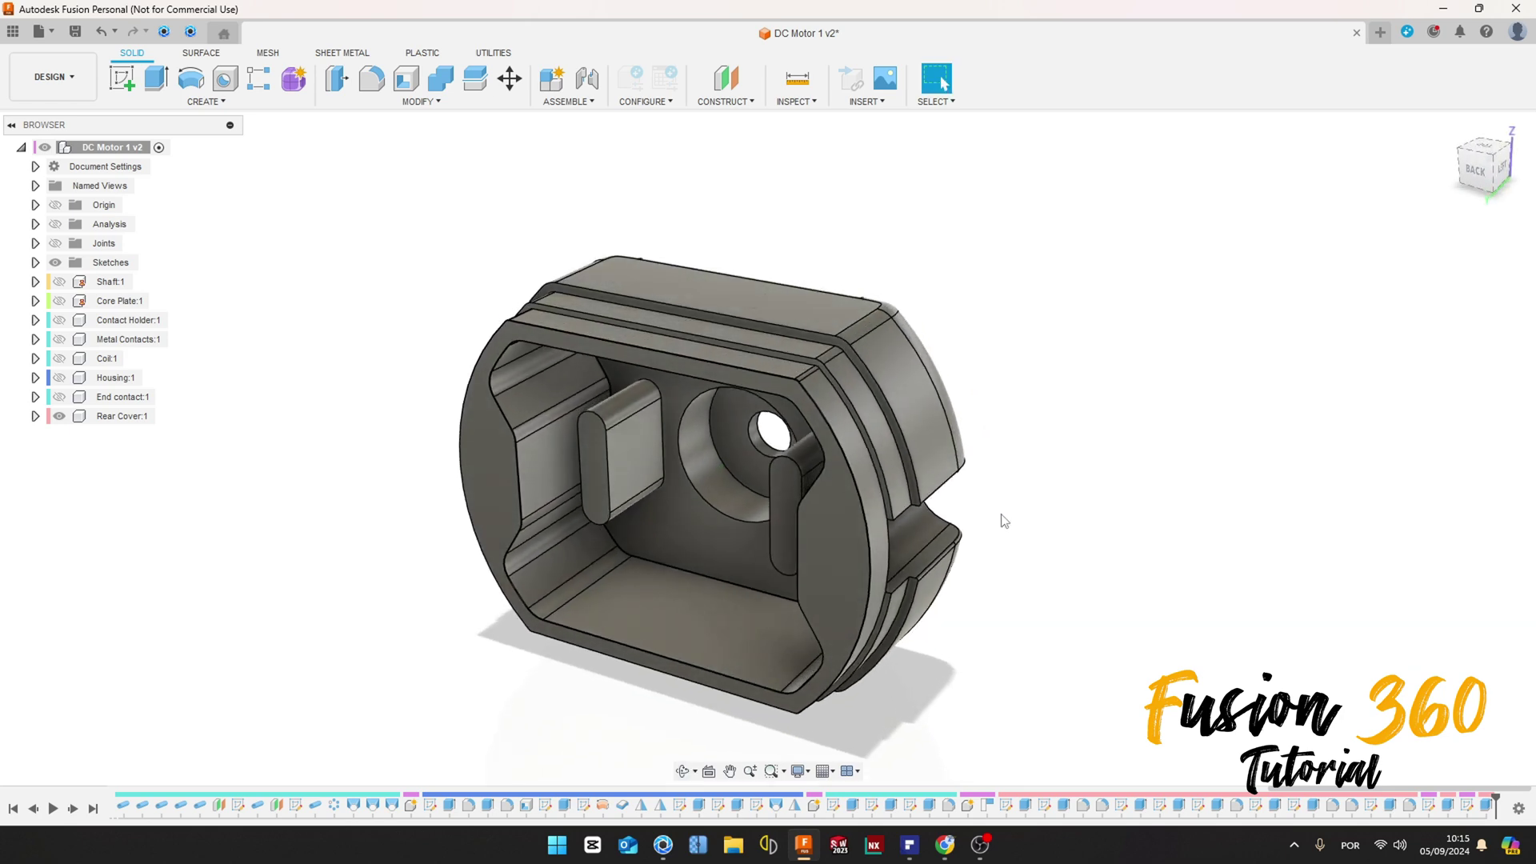
# Fillet the bottom and mouth edges of the circular recess around the shaft hole with a 0.25 mm radius.
pyautogui.click(373, 80)
pyautogui.scroll(2, 716, 435)
pyautogui.click(709, 432)
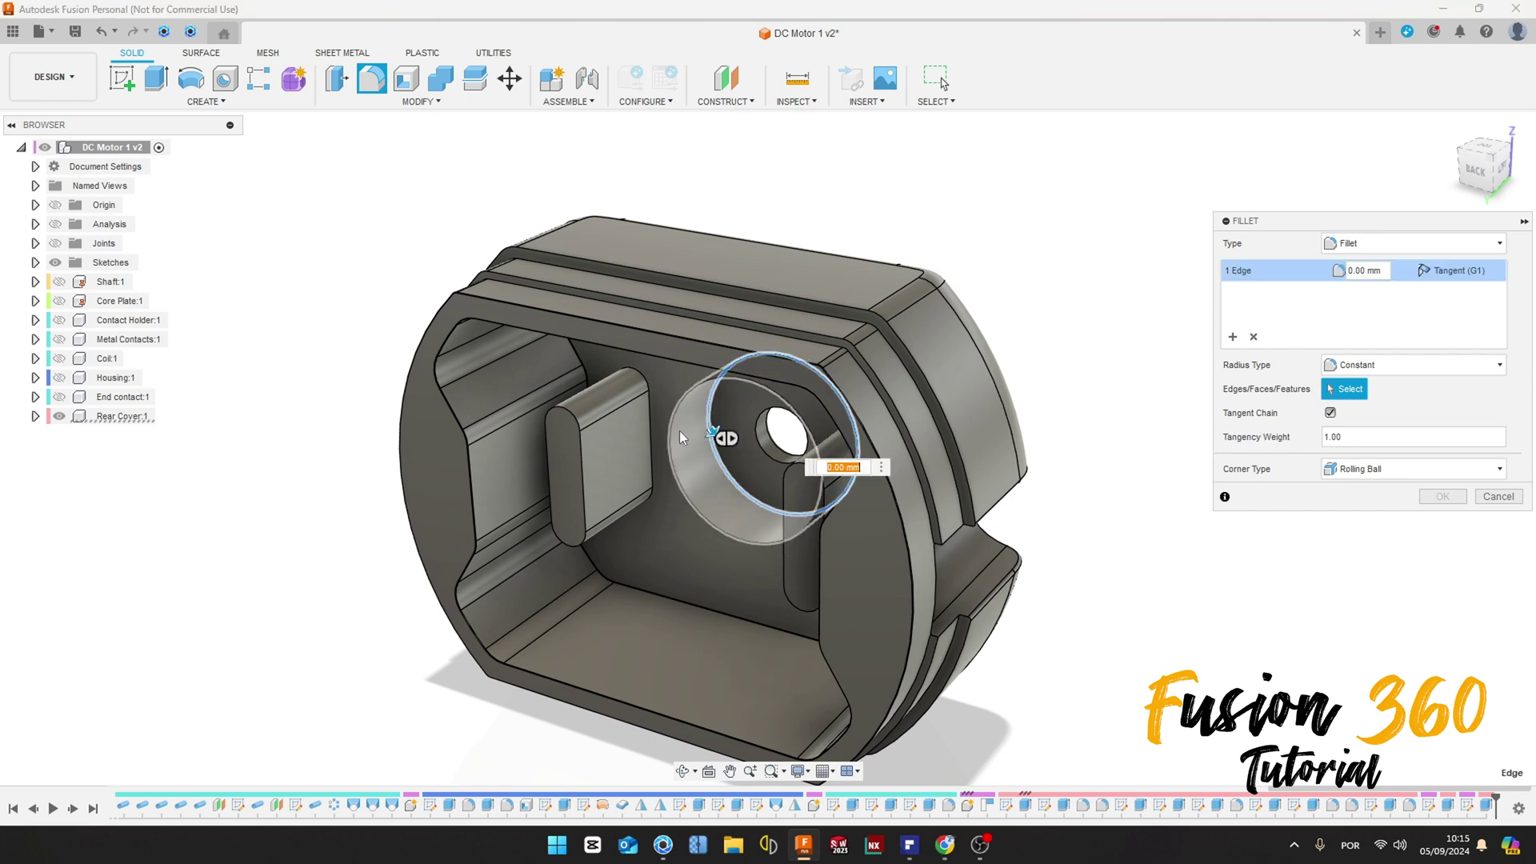
pyautogui.click(672, 436)
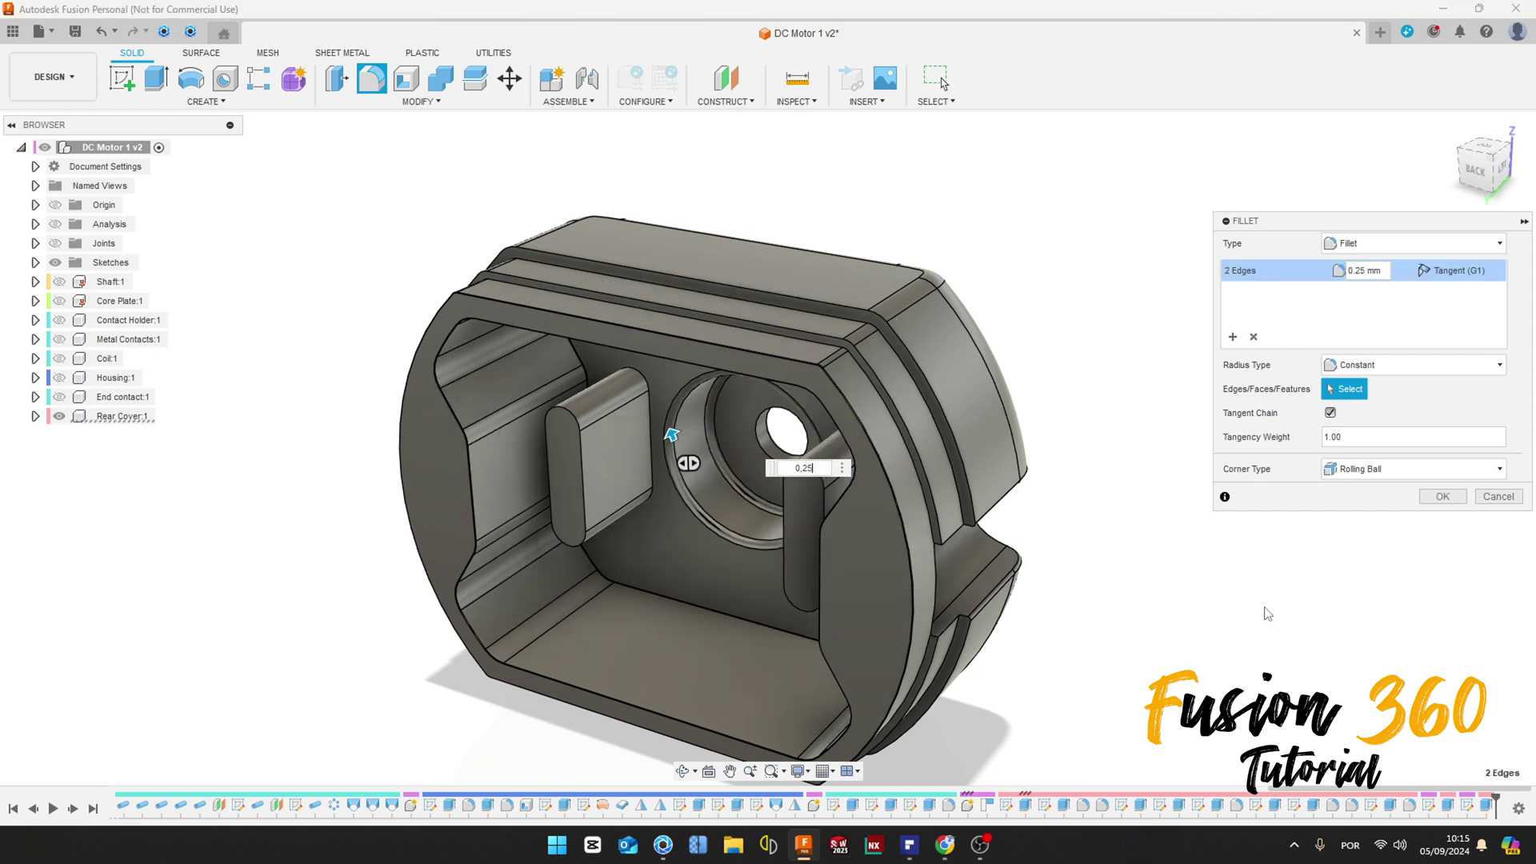
pyautogui.click(1442, 497)
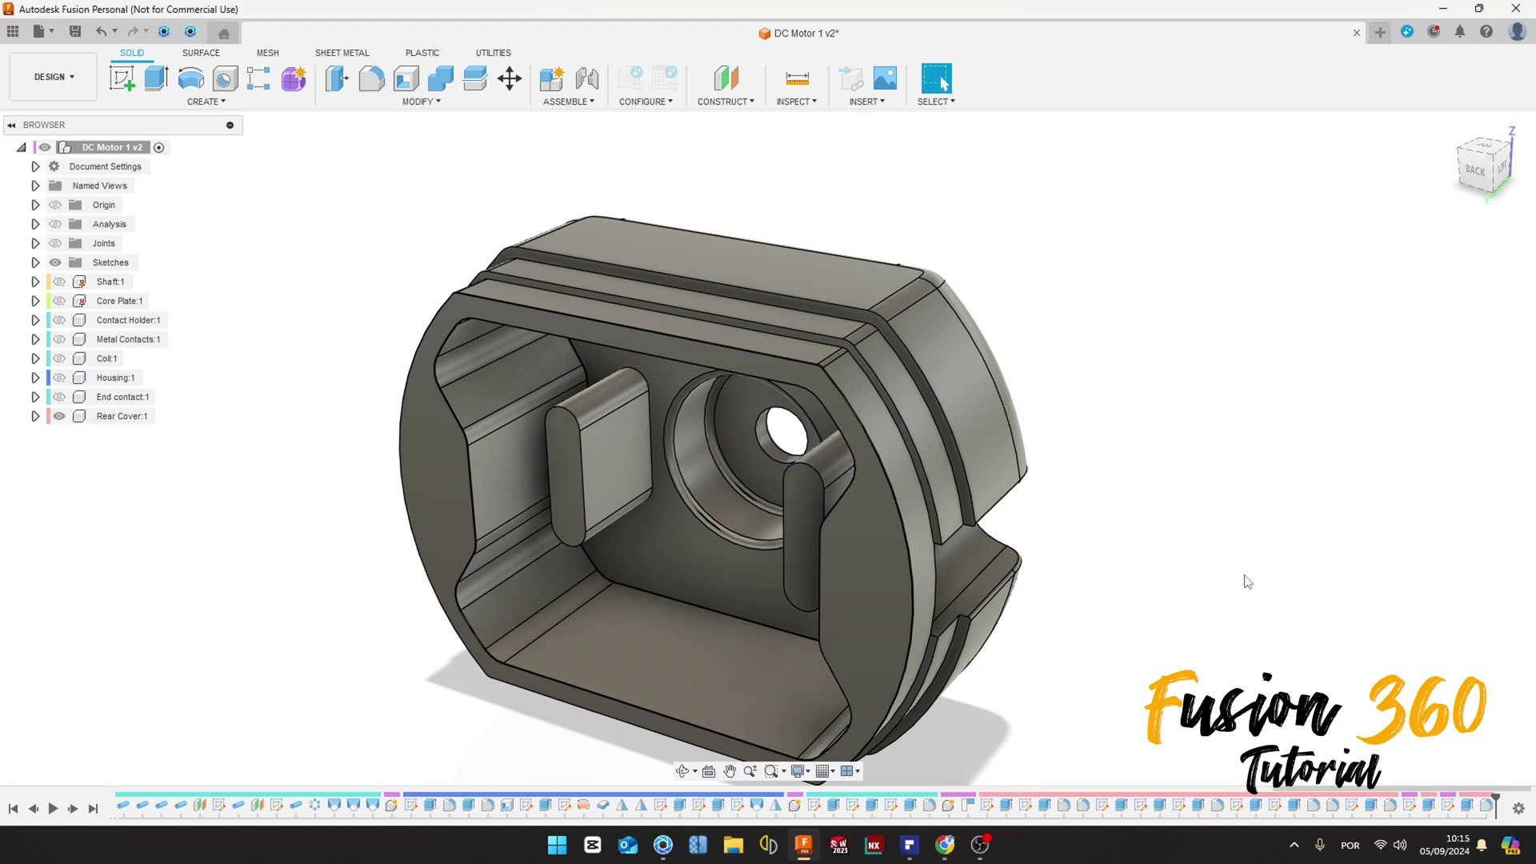
pyautogui.keyDown('shift'); pyautogui.moveTo(960, 560); pyautogui.dragTo(899, 596, button='middle'); pyautogui.keyUp('shift')
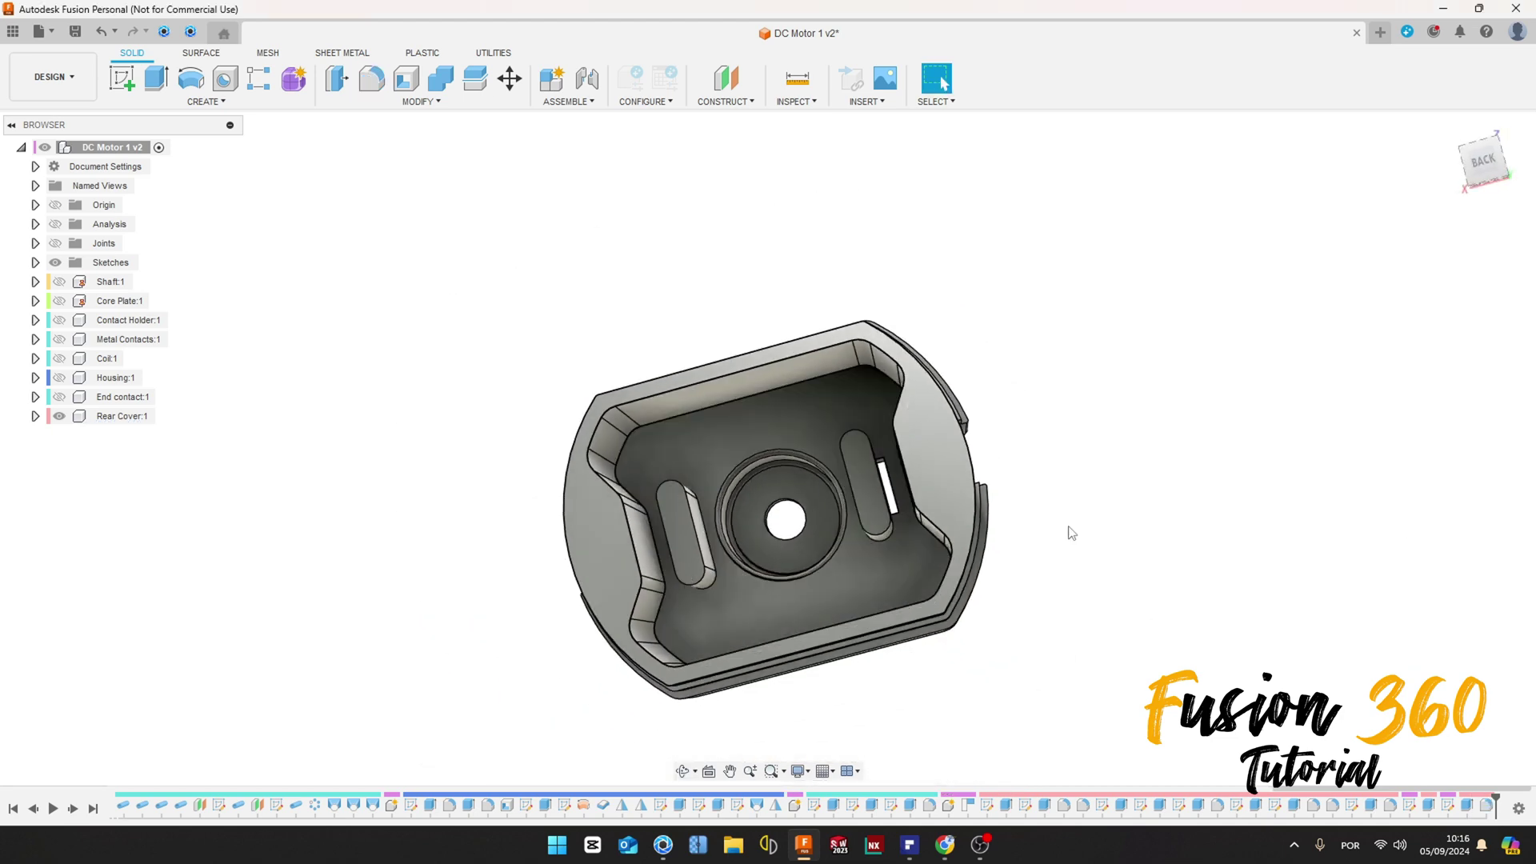
pyautogui.keyDown('shift'); pyautogui.moveTo(1069, 531); pyautogui.dragTo(1152, 453, button='middle'); pyautogui.keyUp('shift')
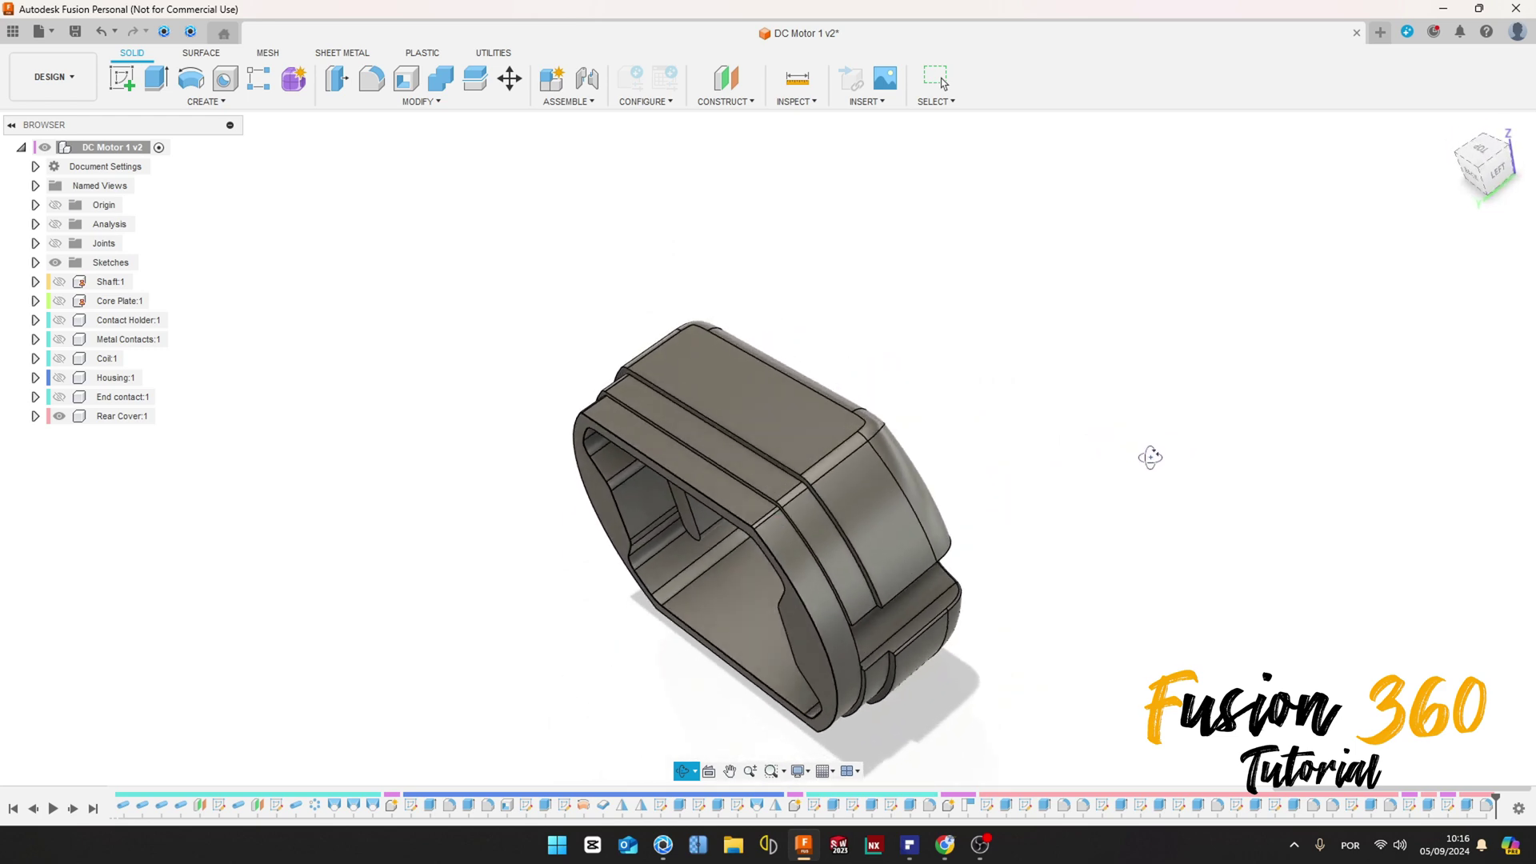